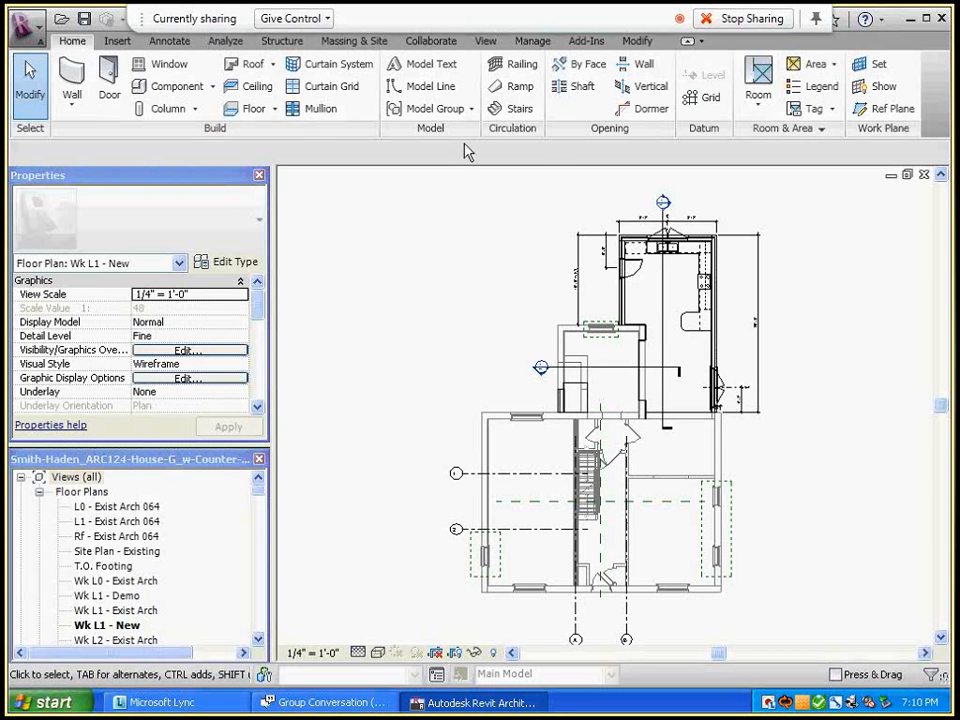
Switch to the default 3D view of the house model
click(814, 20)
click(320, 19)
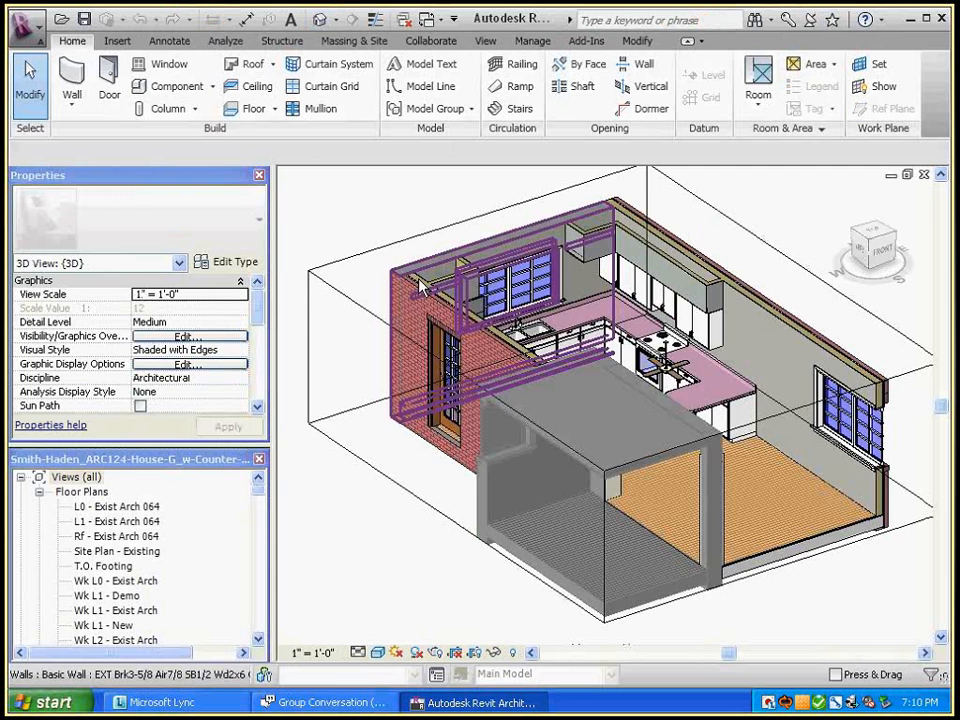
shift+middle_drag(432, 535, 456, 529)
drag(255, 312, 259, 375)
Turn off the section box, zoom out and orbit to show the red addition
click(140, 337)
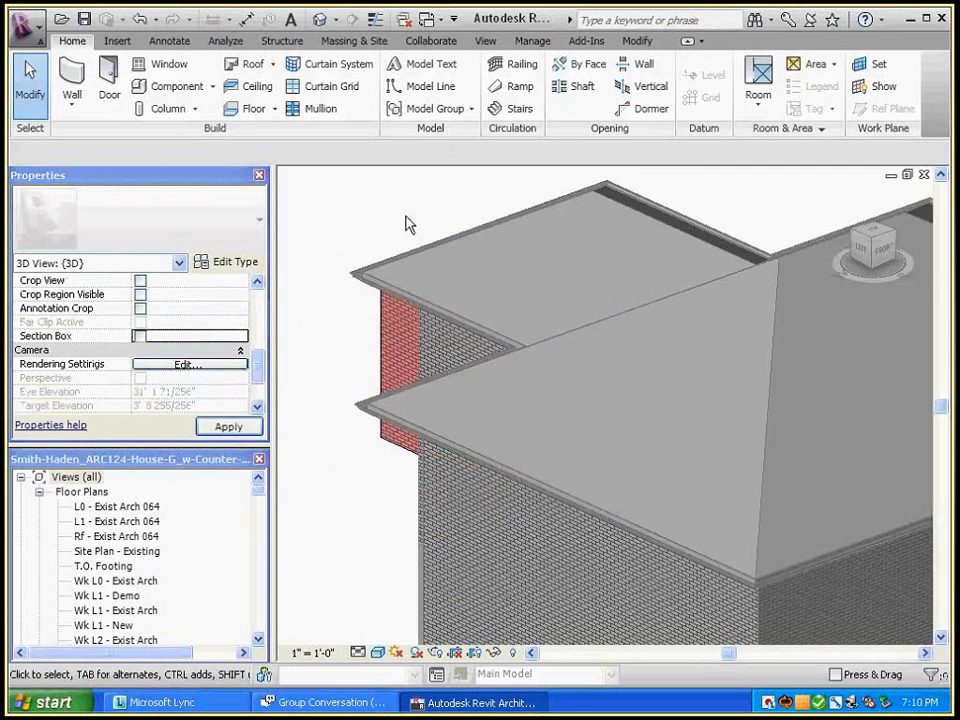
scroll(405, 224, down, 5)
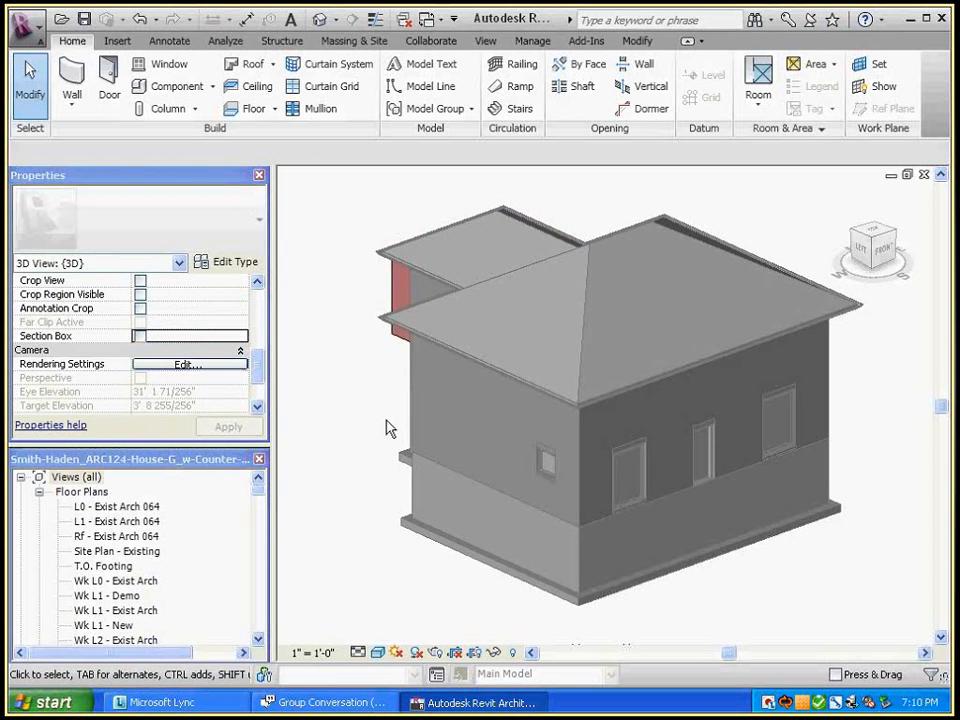
shift+middle_drag(390, 428, 768, 481)
shift+middle_drag(746, 431, 842, 471)
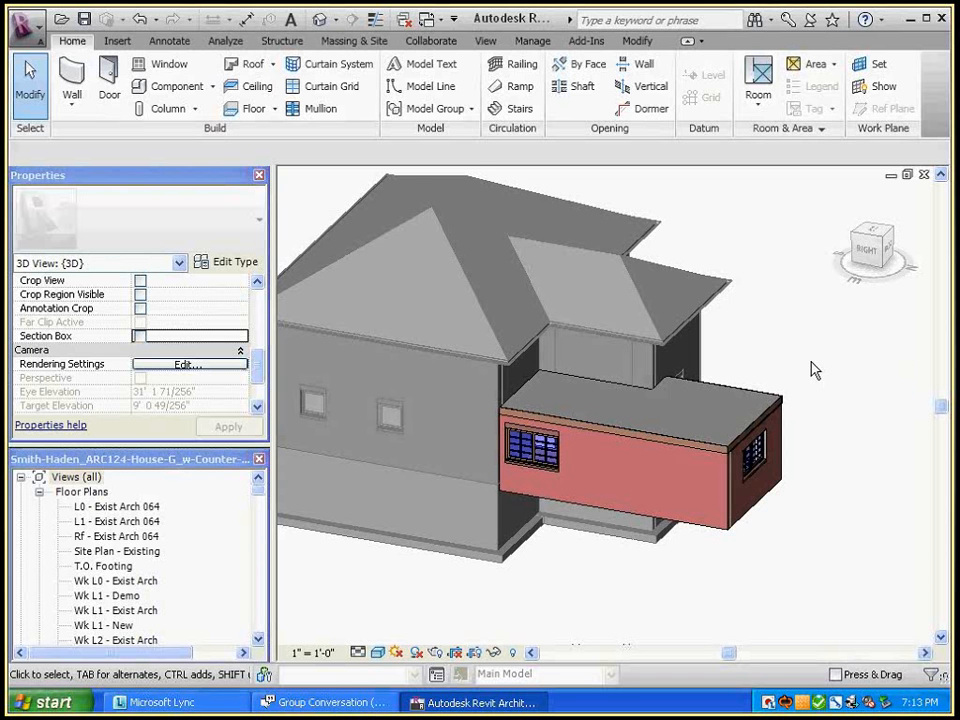
Orbit to reveal the addition's right face, then bring up the assignment PDF
shift+middle_drag(812, 362, 780, 368)
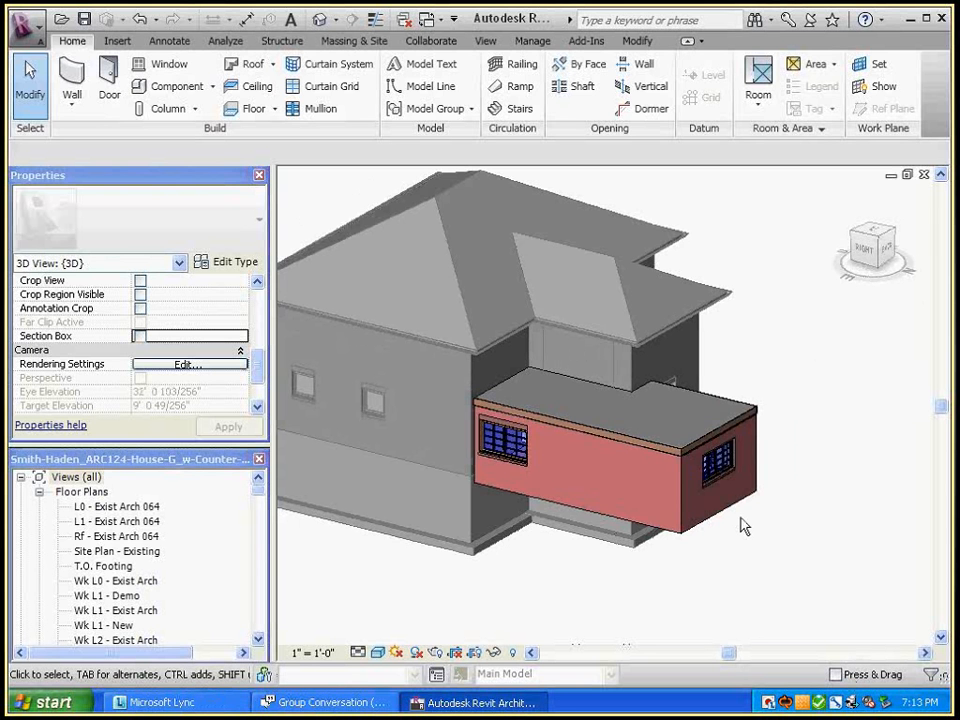
key(alt+Tab)
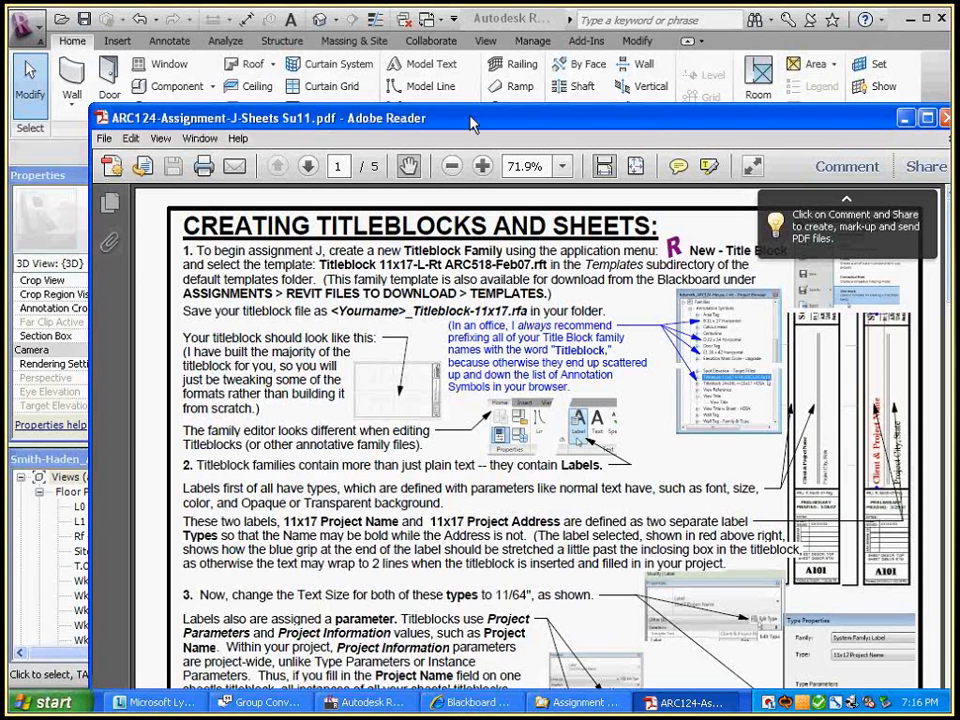
Check the titleblock instructions, then show Revit's New options including Title Block
click(525, 19)
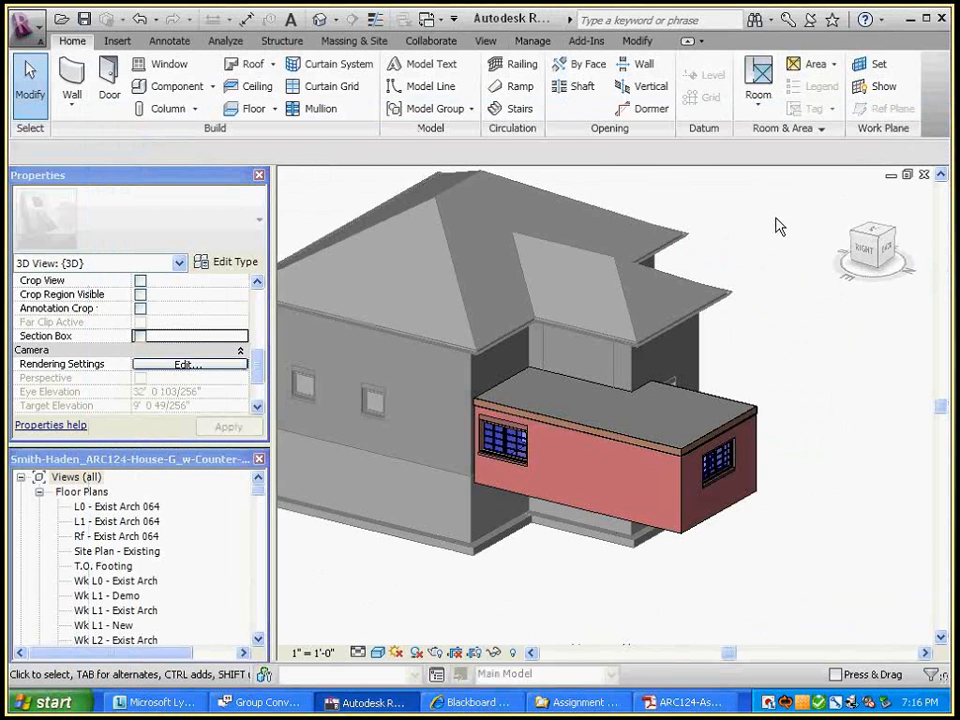
key(alt+Tab)
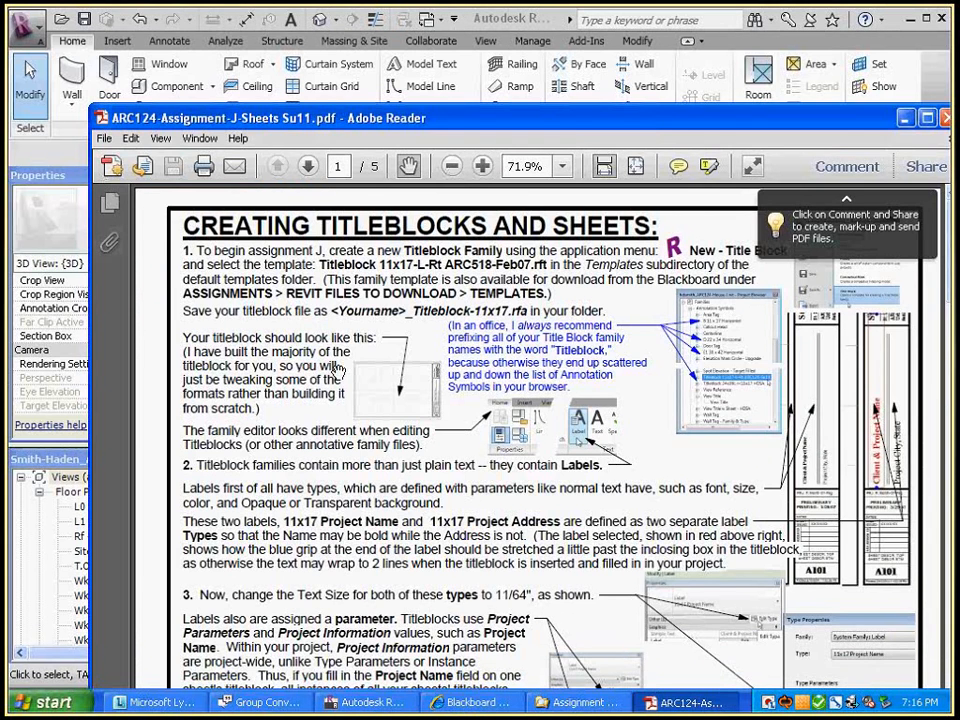
click(26, 27)
mouse_move(130, 100)
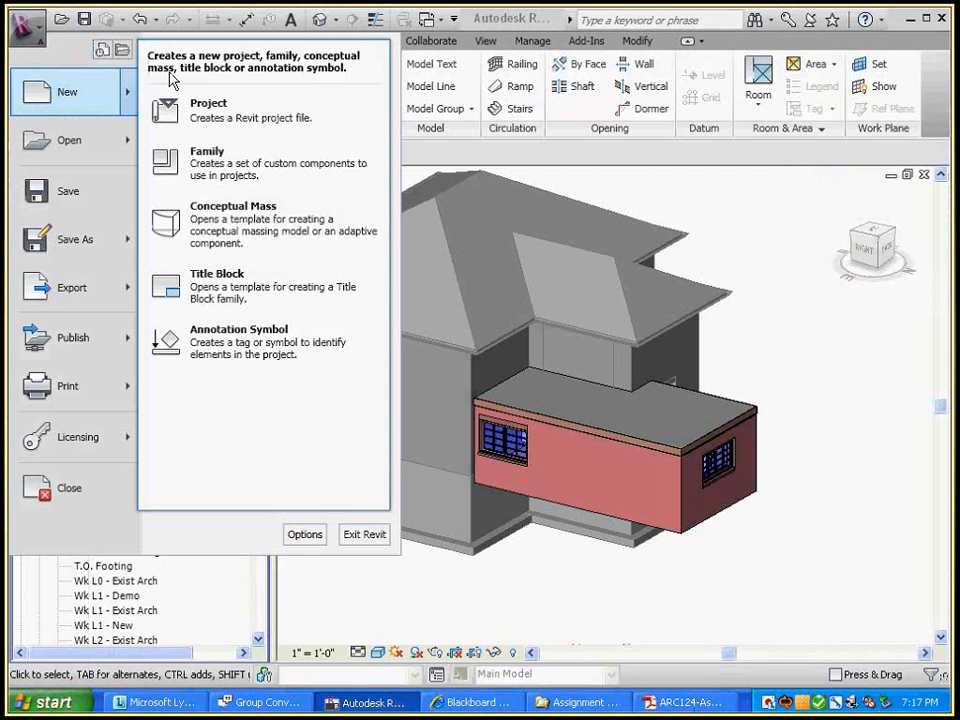
Create a new title block family from the Titleblock 11x17-L-Rt ARC124-2011.rft template
click(213, 287)
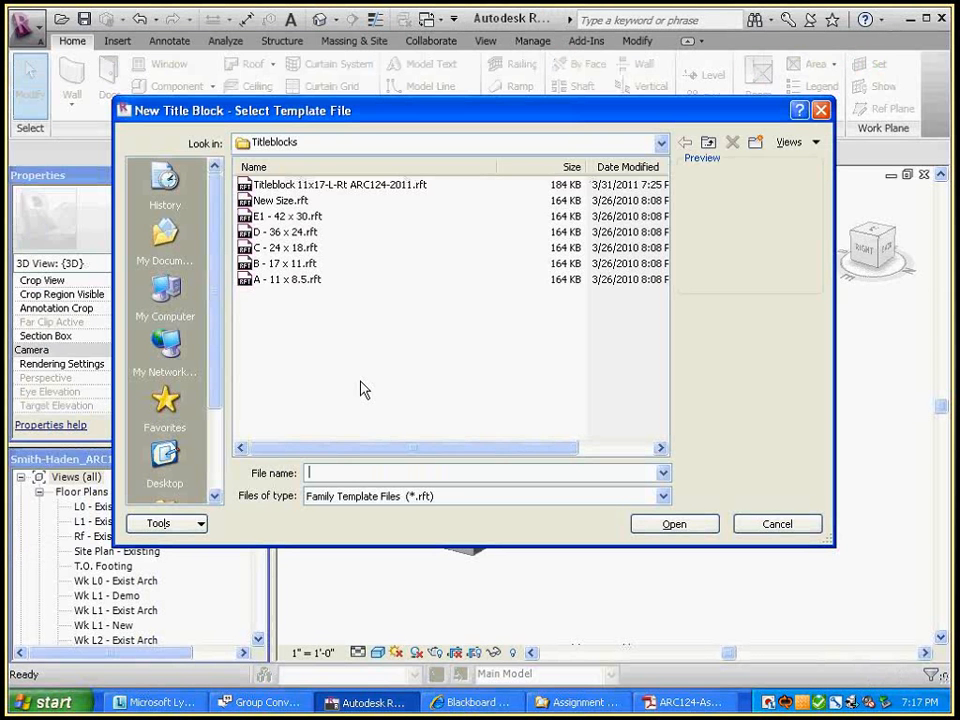
click(355, 187)
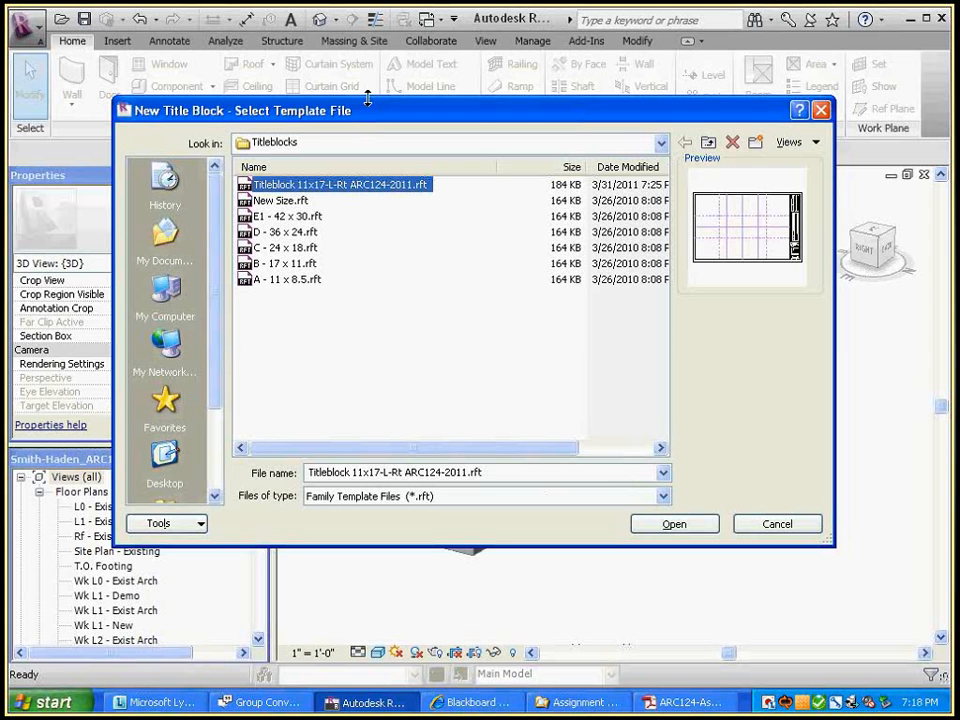
click(672, 527)
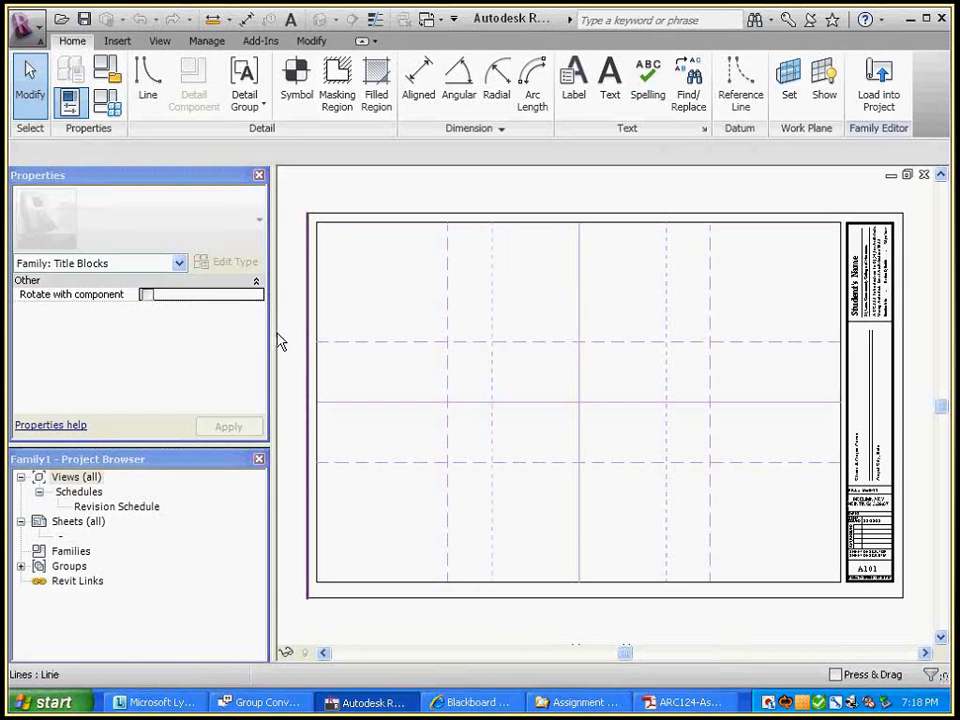
Narrow the Properties and Project Browser panels and zoom into the sheet's title strip
drag(273, 332, 240, 332)
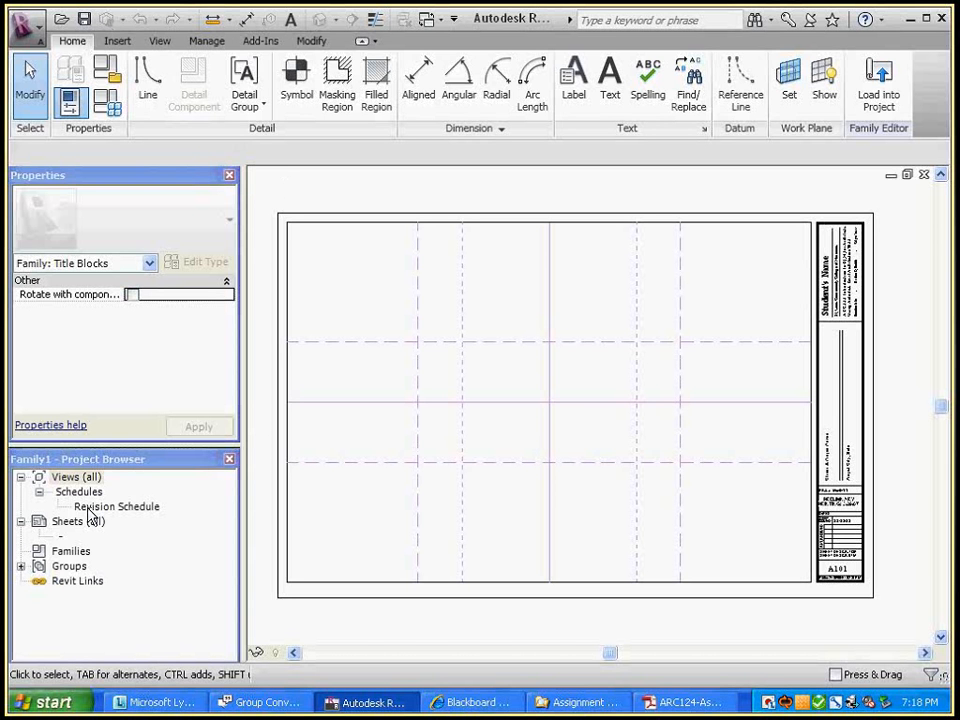
click(76, 478)
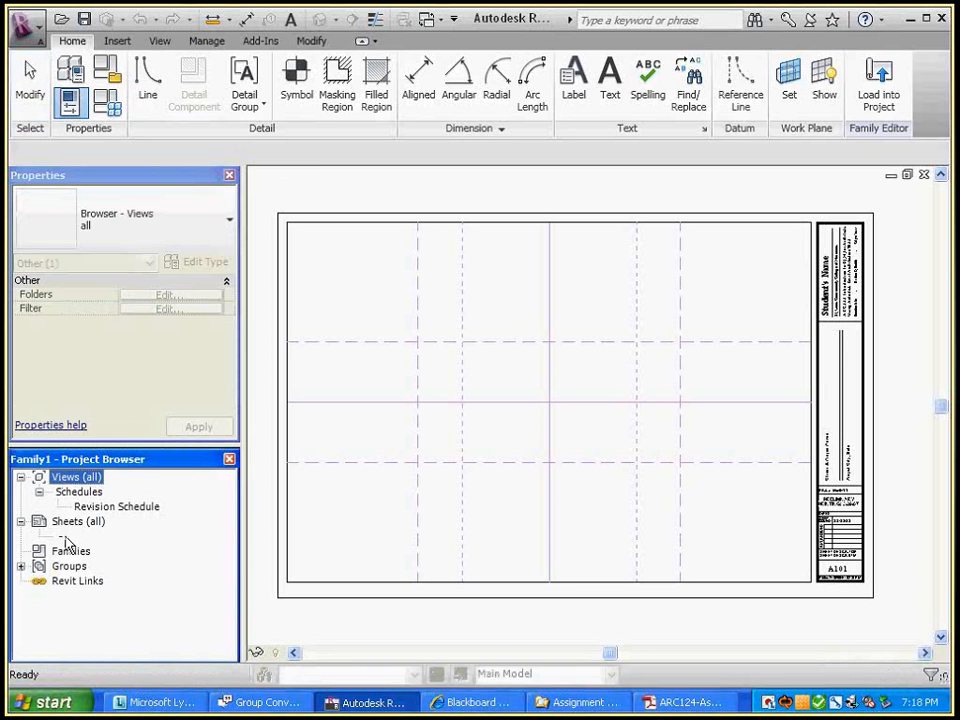
click(295, 207)
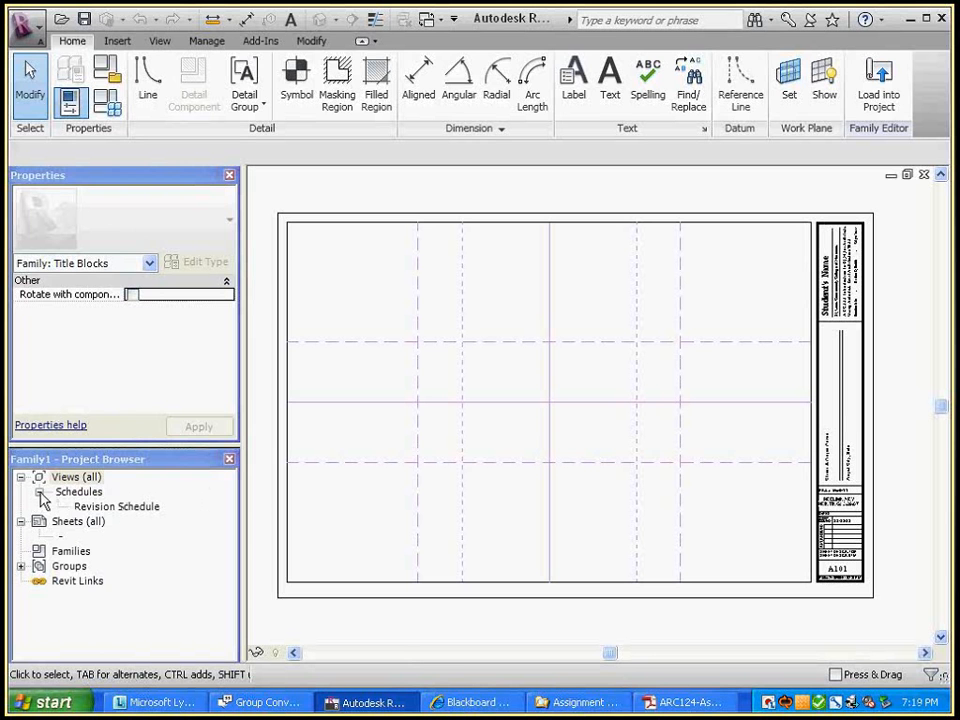
click(69, 553)
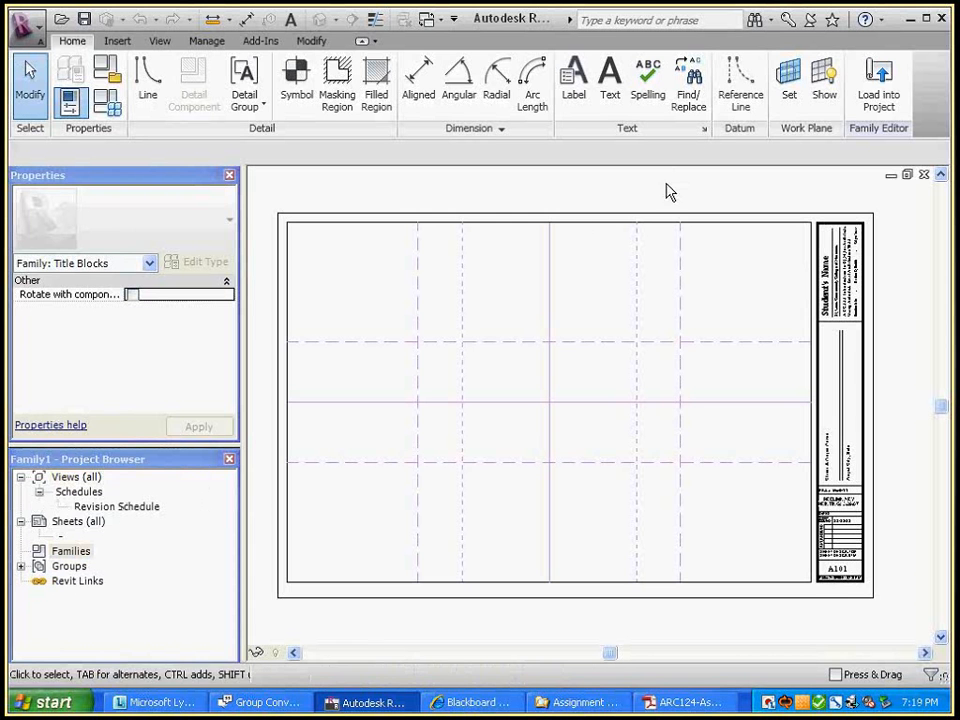
scroll(885, 304, up, 3)
scroll(870, 366, up, 3)
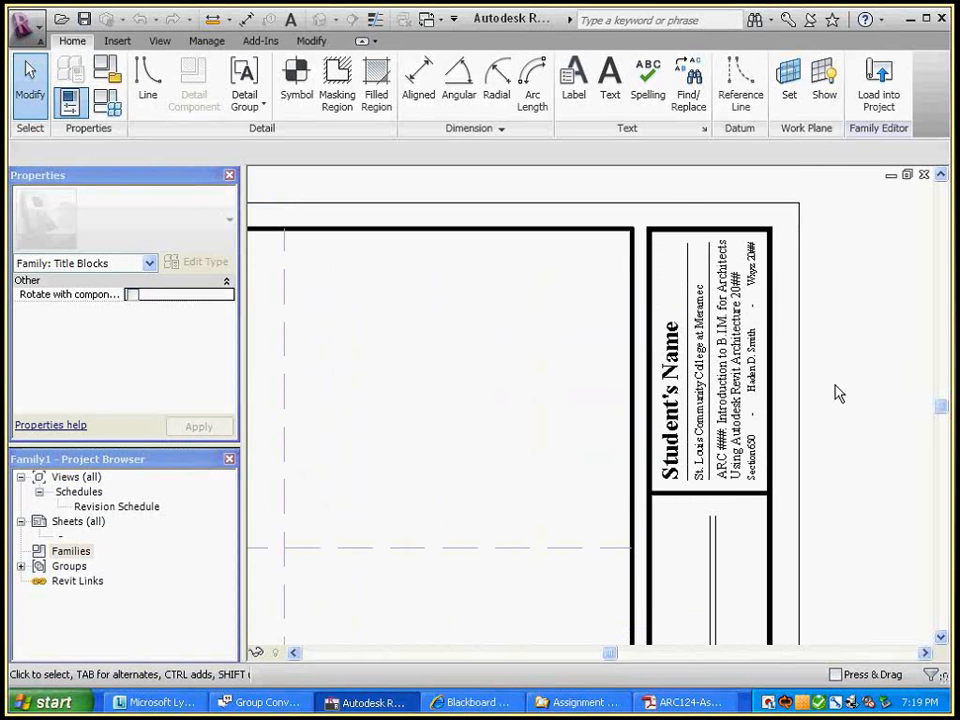
Show the Insert ribbon commands and pan and zoom out to see the whole sheet
click(115, 43)
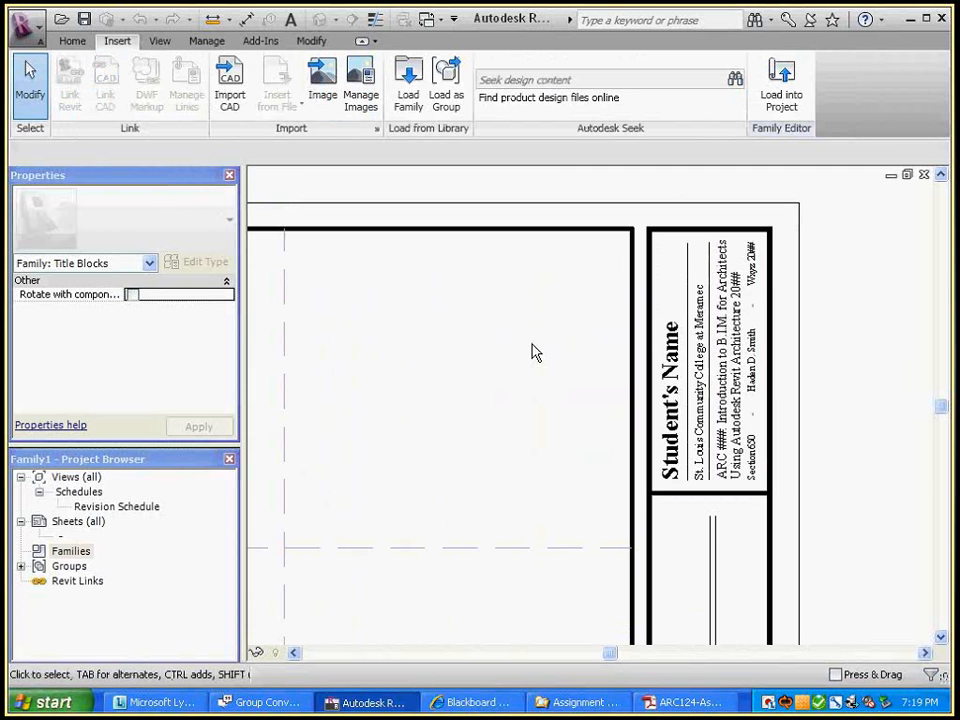
middle_drag(532, 352, 562, 331)
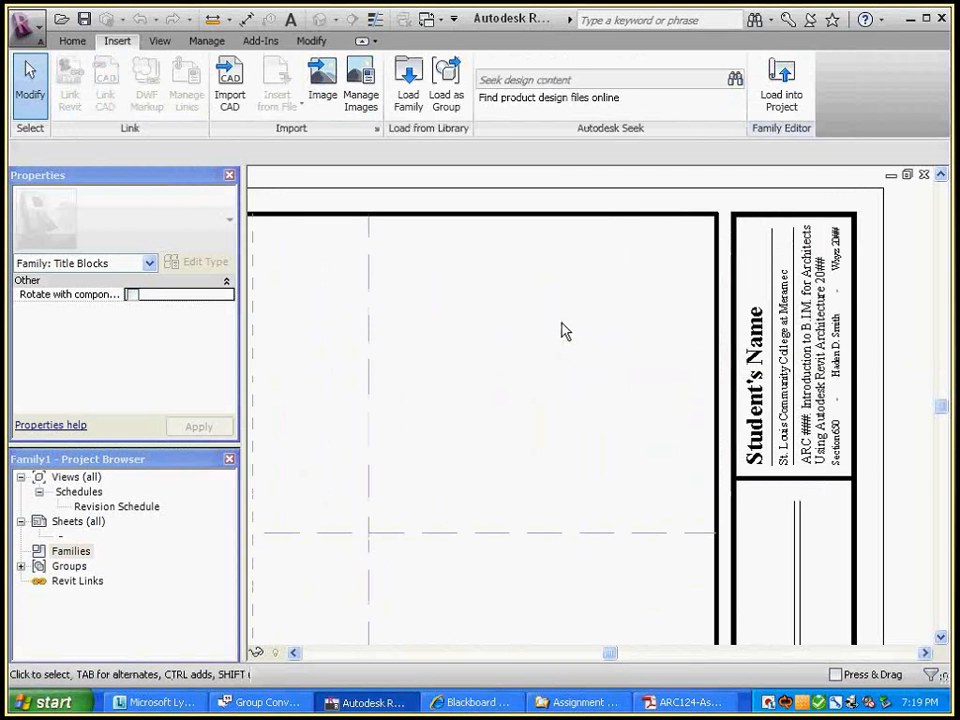
scroll(563, 328, down, 2)
scroll(574, 336, down, 1)
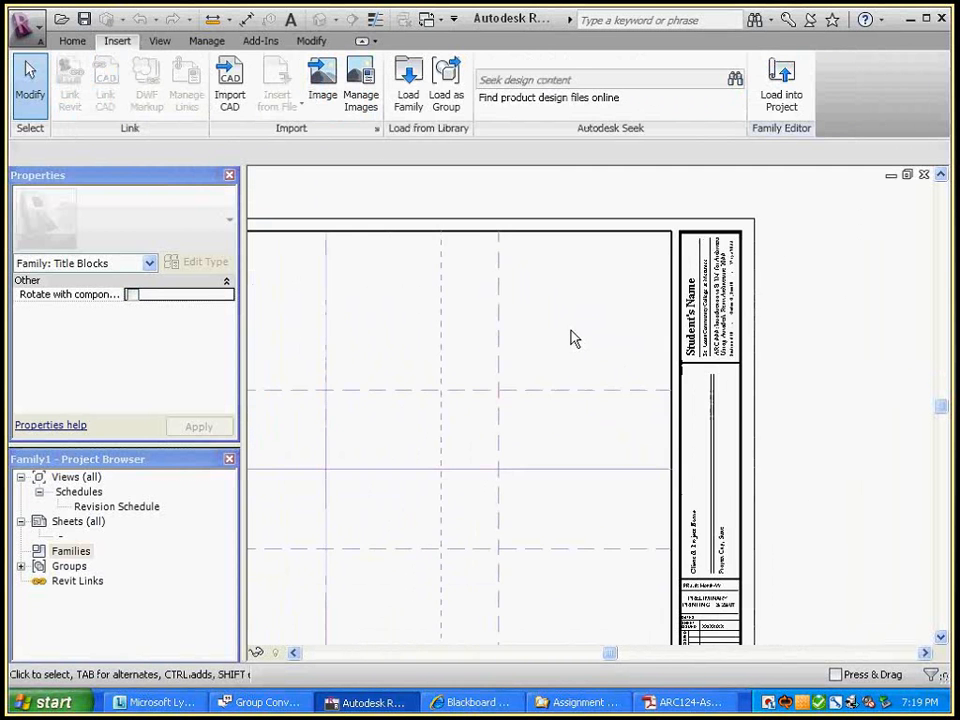
scroll(551, 364, down, 1)
middle_drag(602, 326, 671, 304)
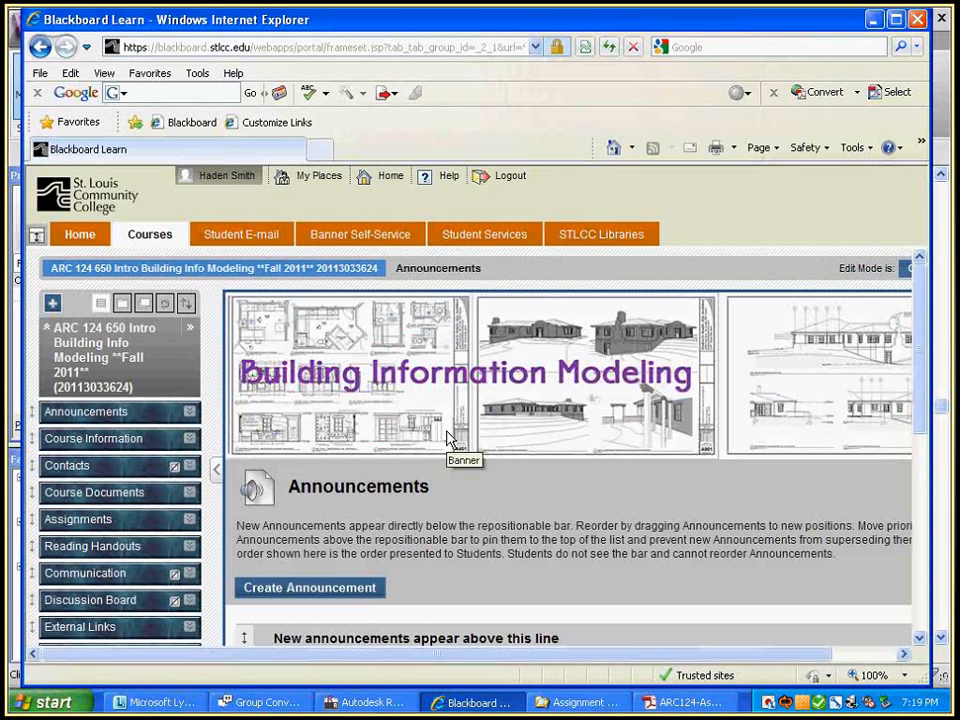
Enter the architecture firm's website address in the Blackboard Learn address bar
click(282, 47)
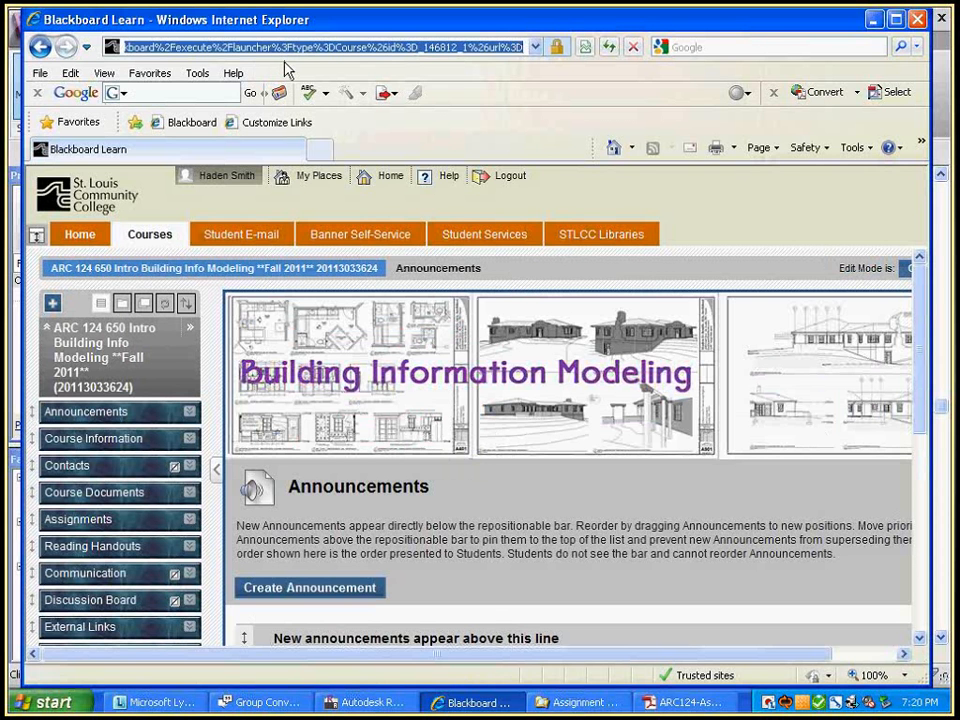
text(hen)
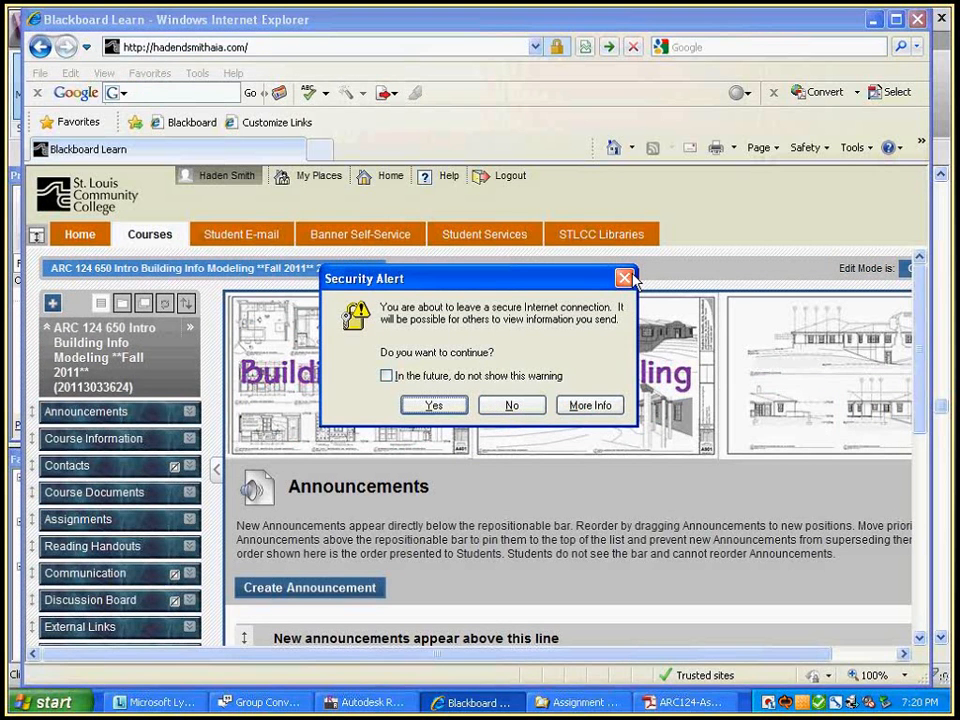
Accept the security alert and view the firm's website in the new tab
click(625, 278)
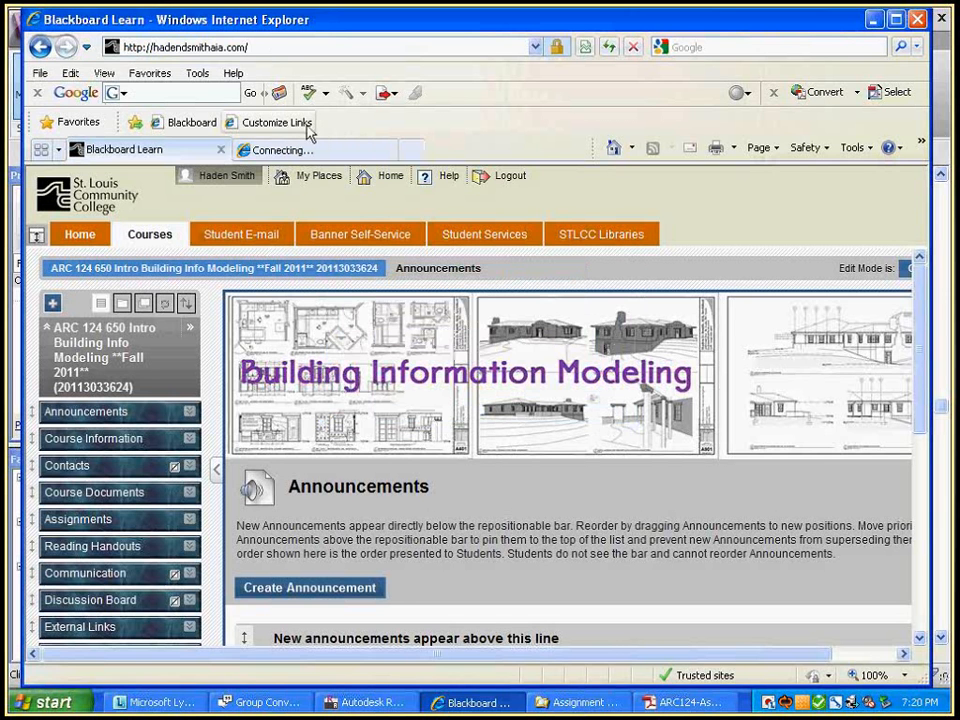
click(299, 151)
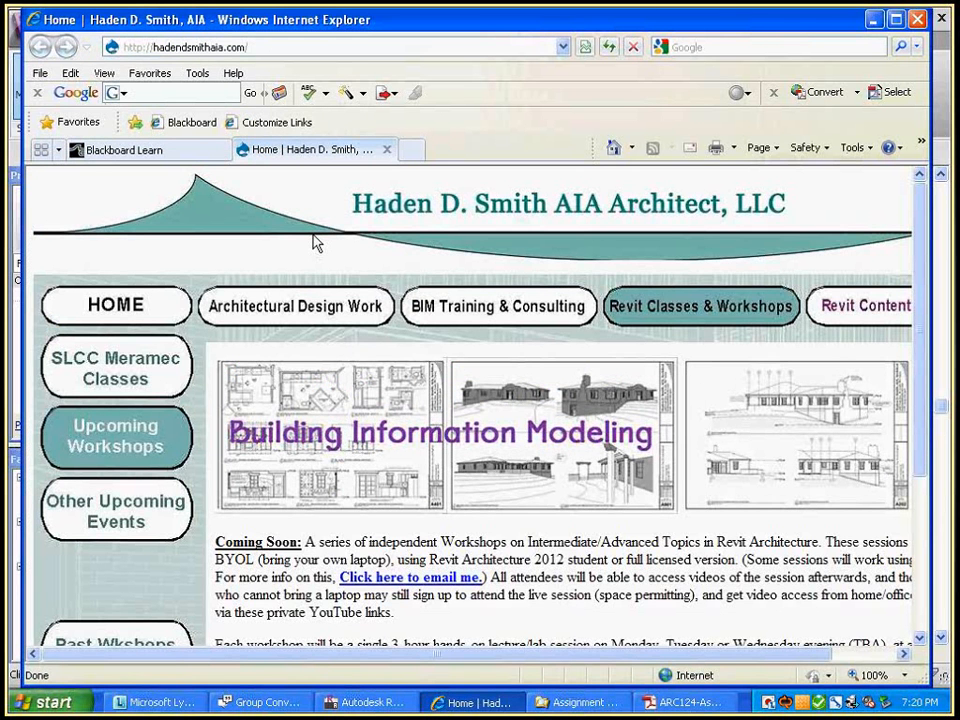
Launch Paint from the Start menu's All Programs list
click(49, 705)
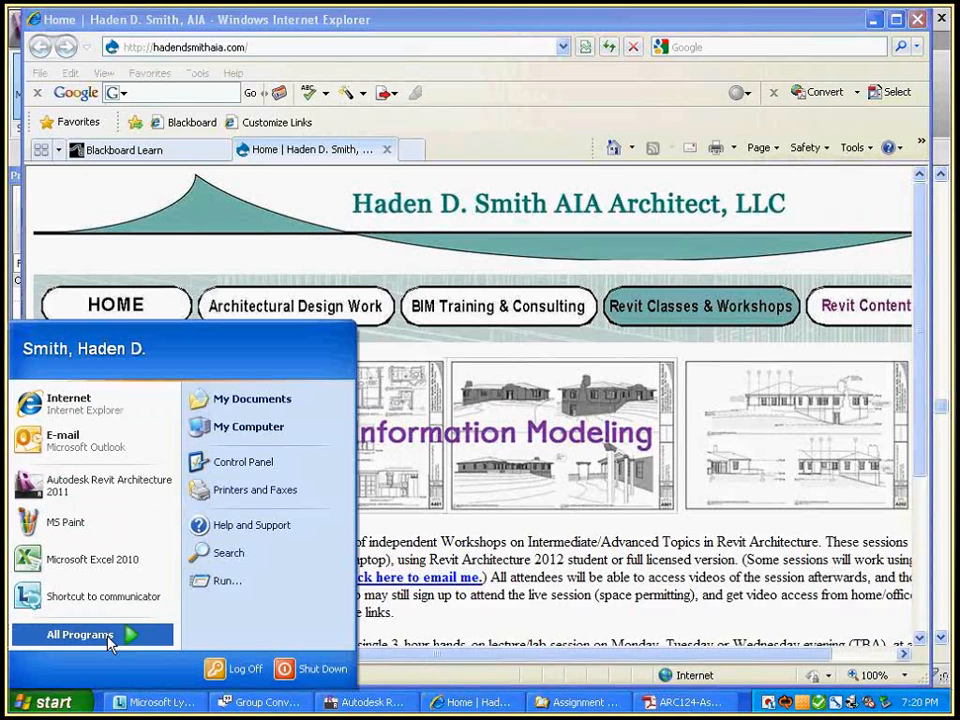
click(80, 634)
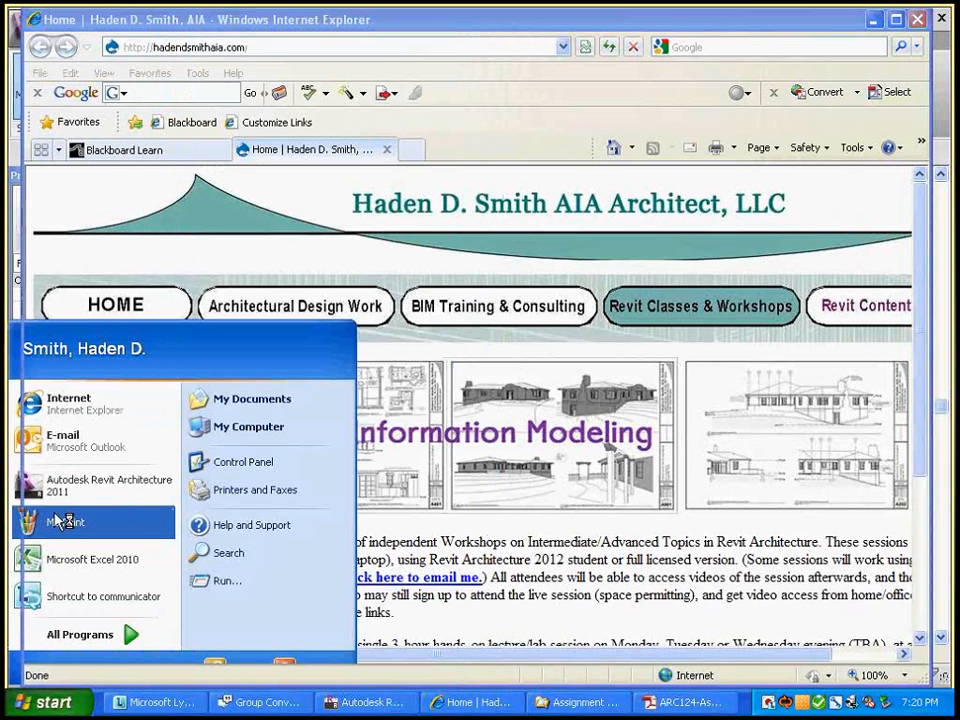
click(62, 521)
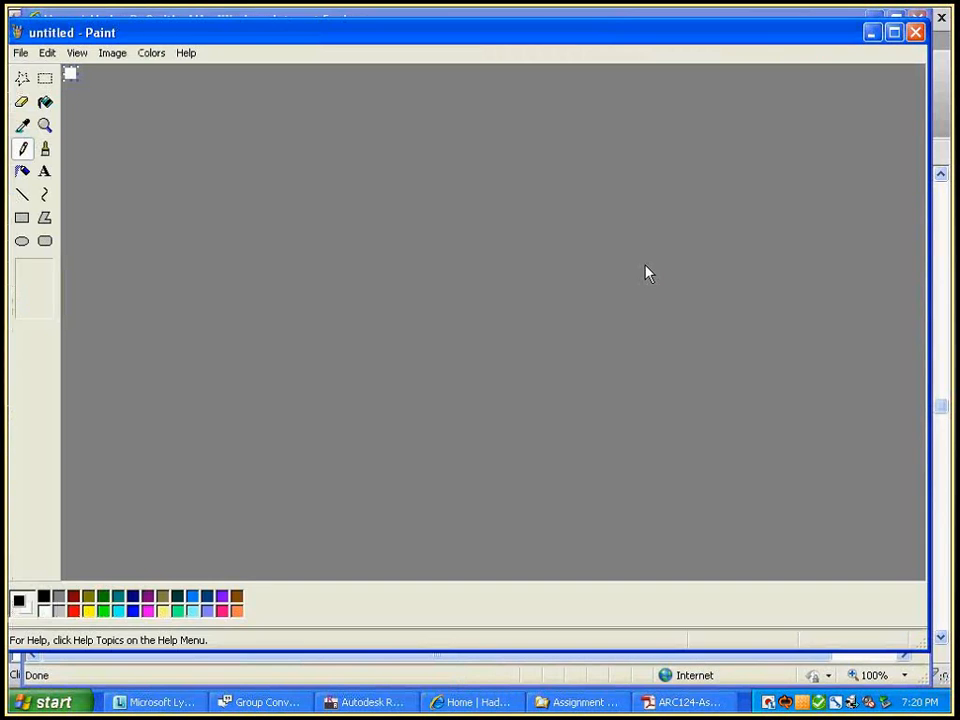
Paste the web page screenshot and copy its teal peak logo into a new image
key(ctrl+v)
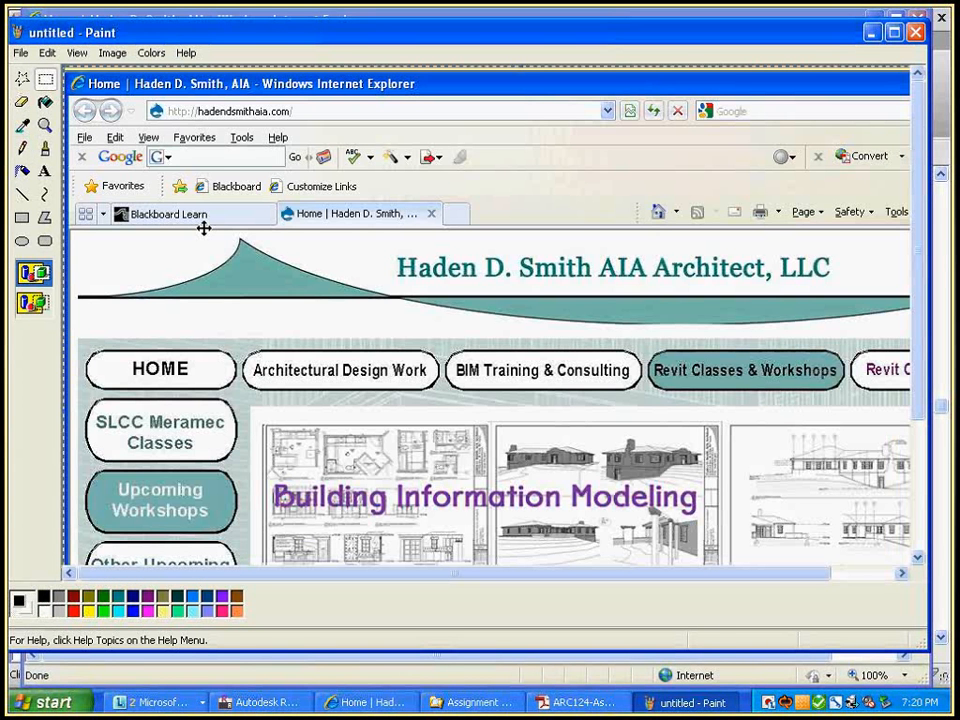
mouse_move(75, 232)
mouse_down()
mouse_move(317, 321)
mouse_move(330, 315)
mouse_up()
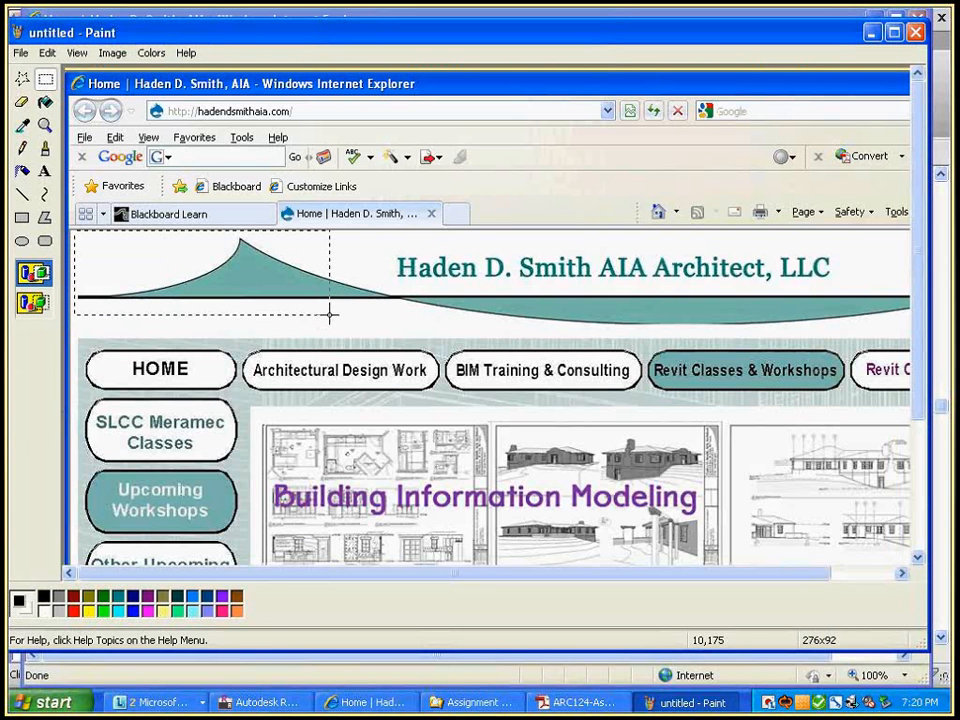
drag(330, 315, 390, 311)
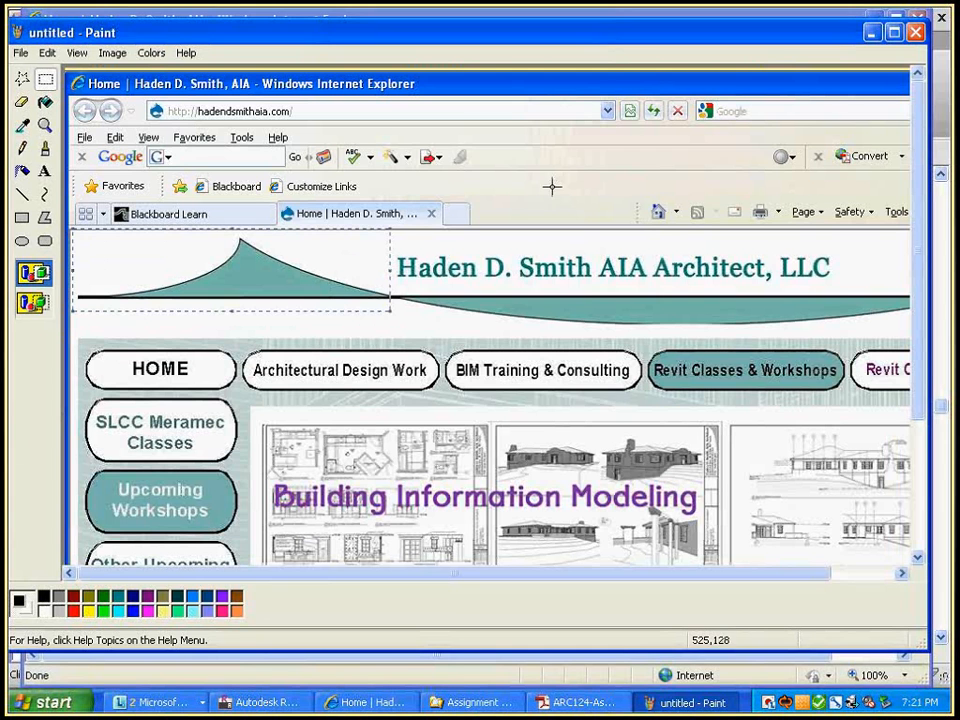
key(ctrl+n)
key(n)
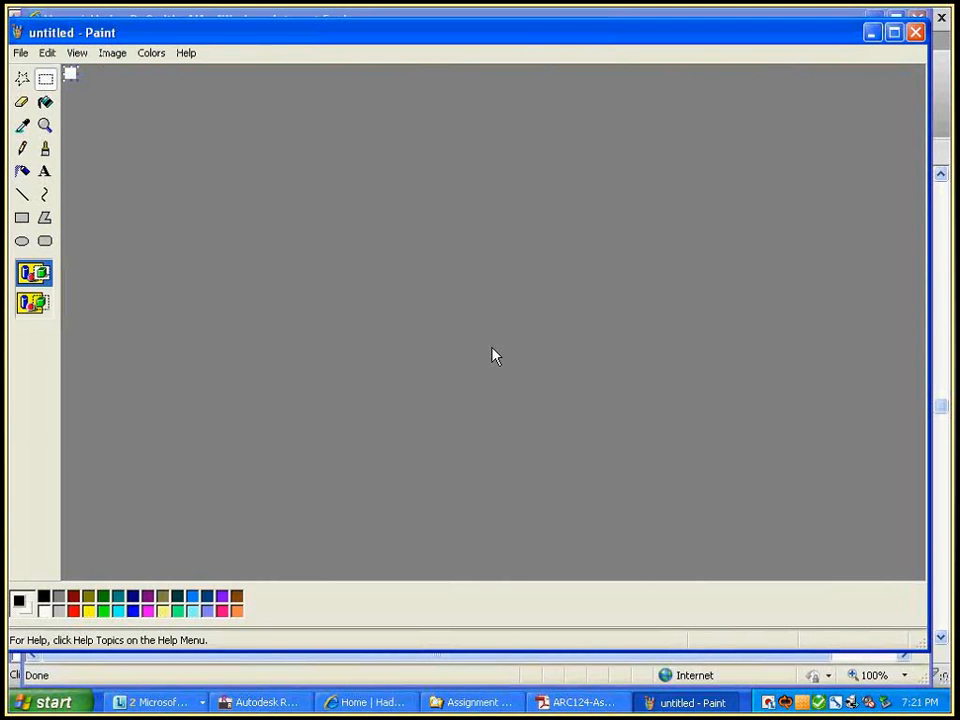
key(ctrl+v)
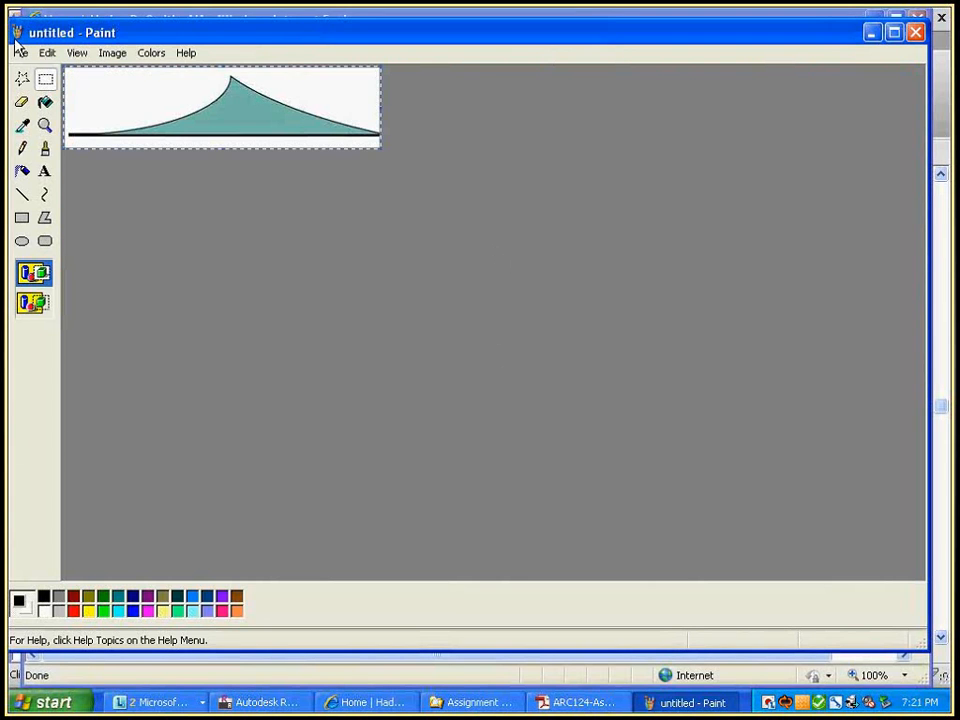
Save the cropped logo as PNG 'HDSA-Logo-Partial' in P:\ARC 124 2011-3Fall\Instructor Demo, then close Paint
key(ctrl+s)
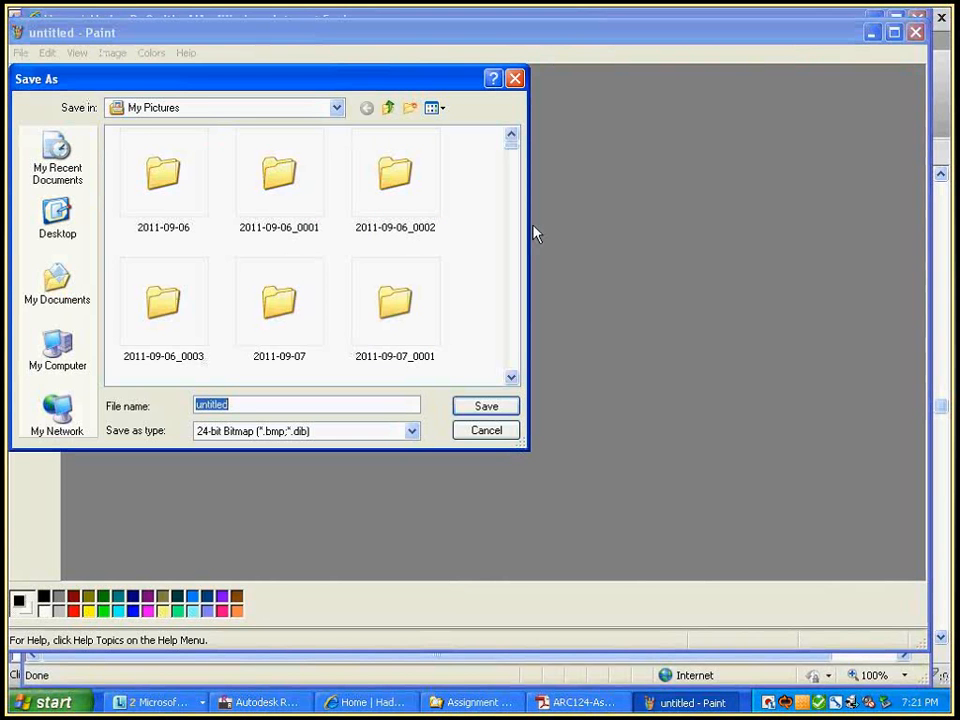
click(57, 348)
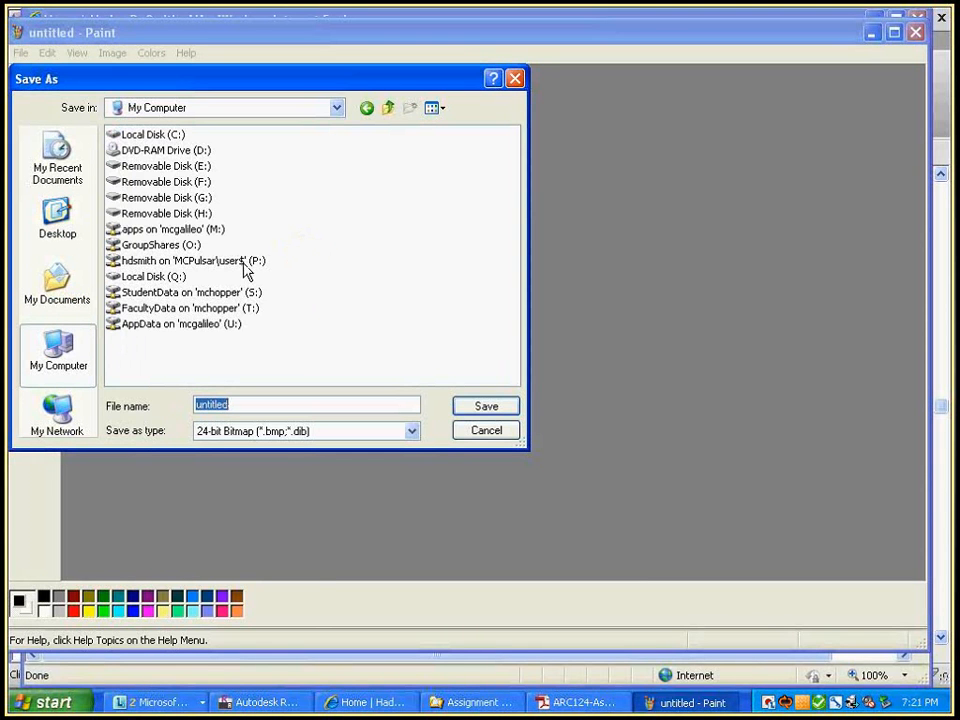
double_click(245, 262)
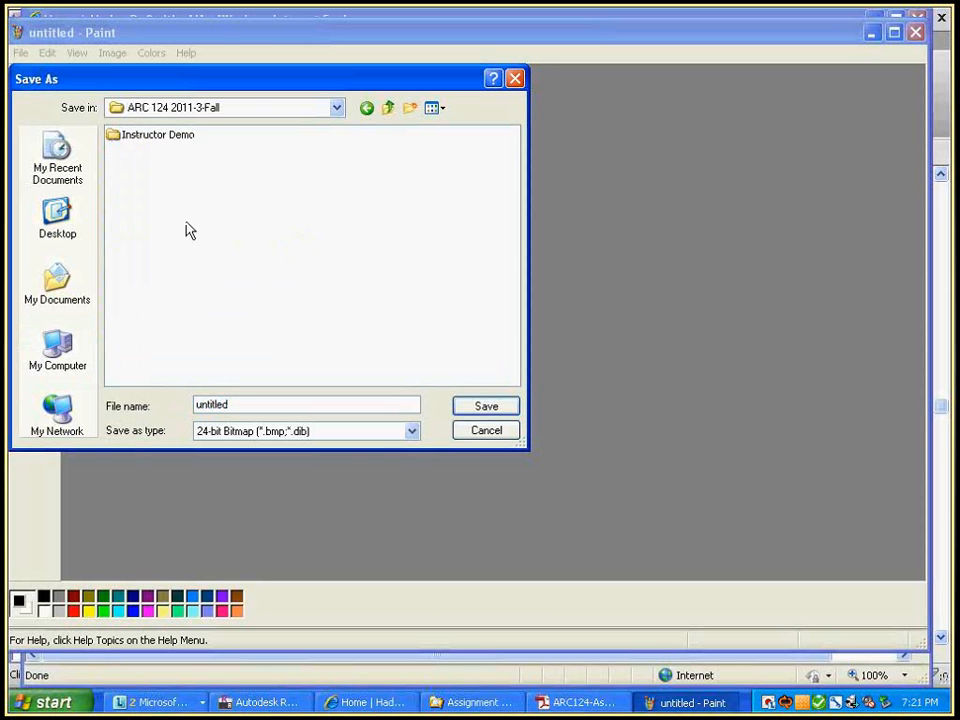
double_click(167, 134)
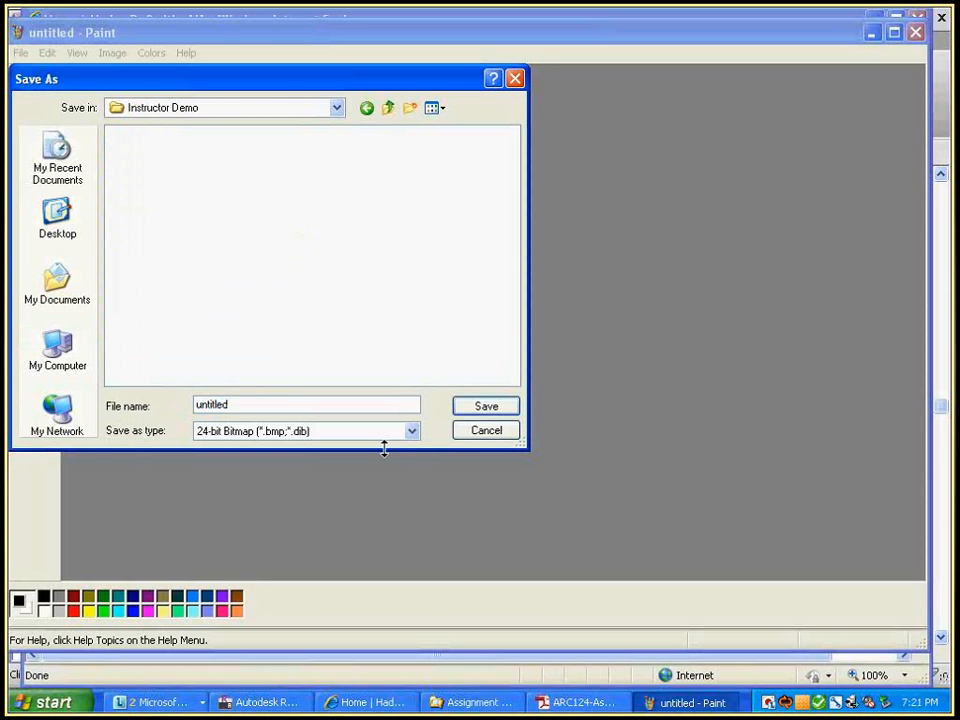
click(411, 431)
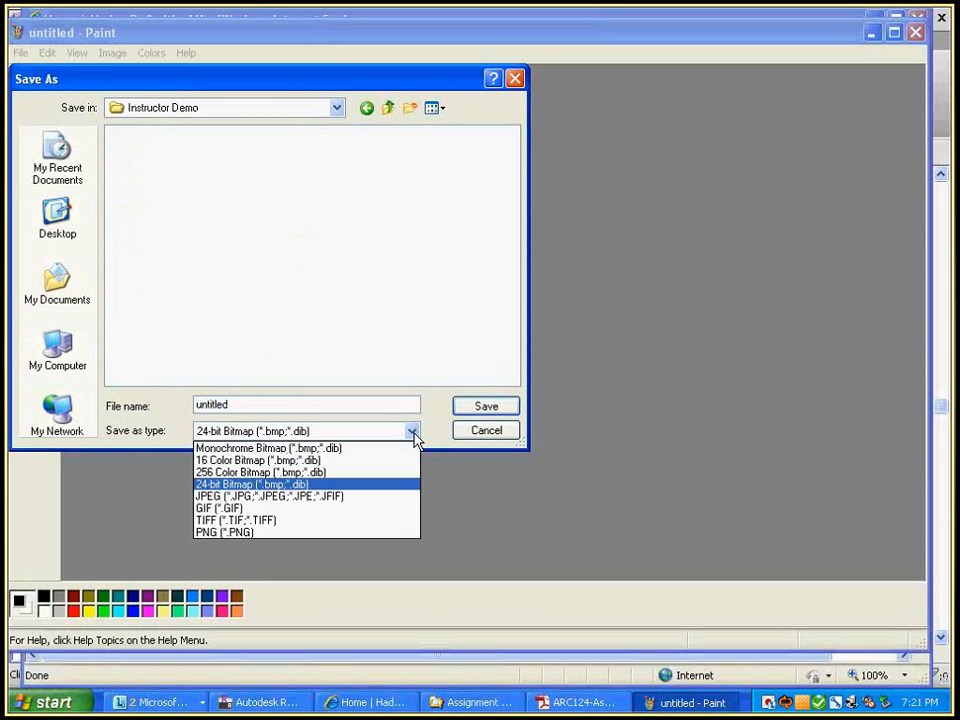
click(238, 533)
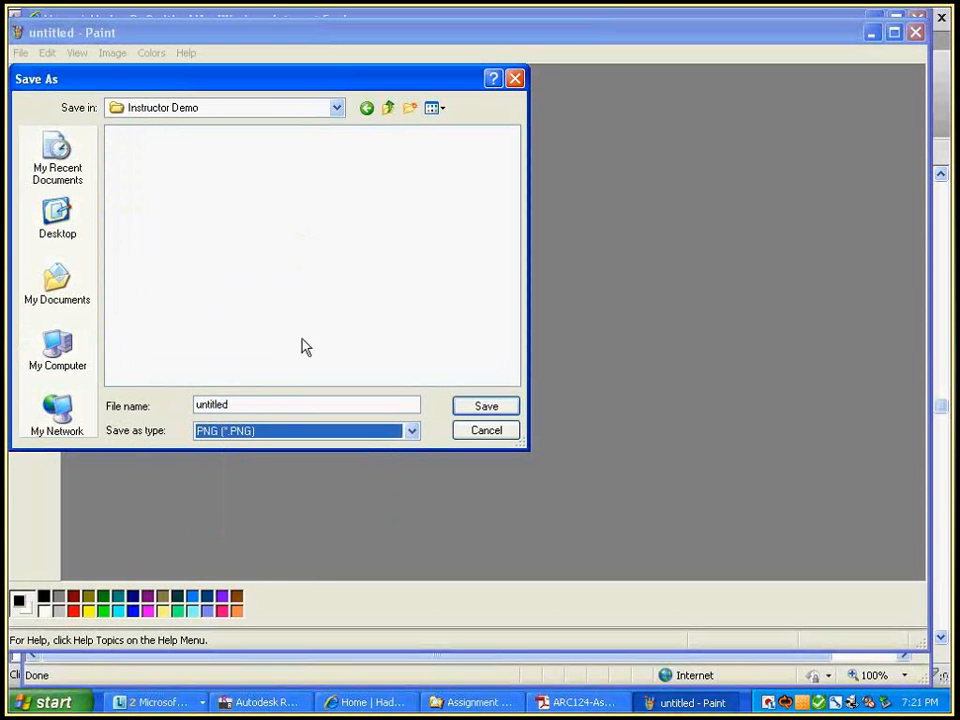
click(246, 406)
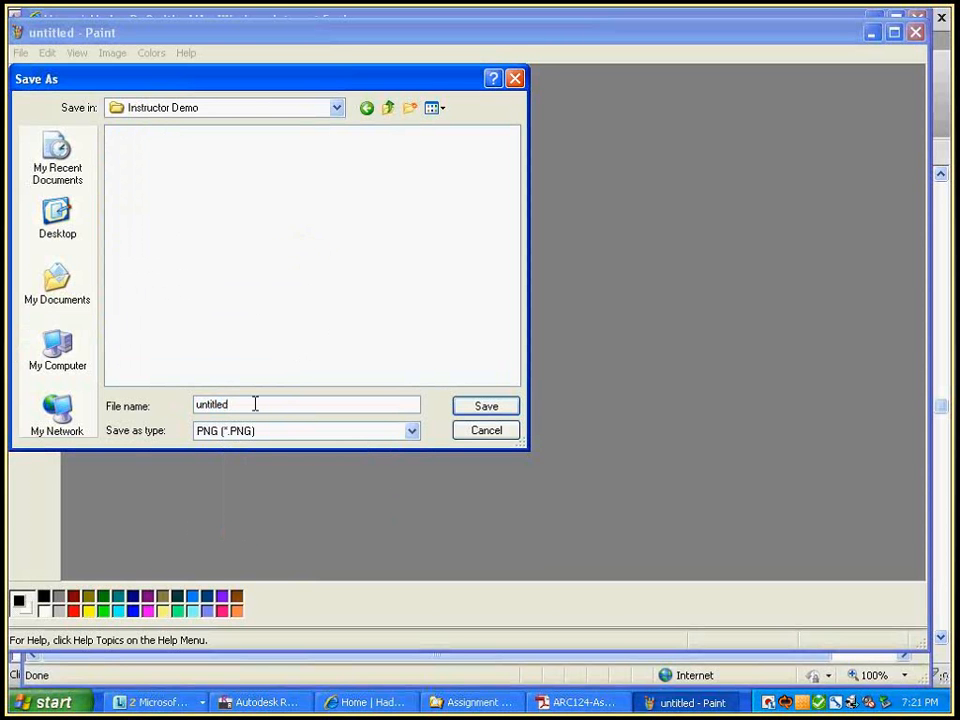
drag(255, 403, 190, 401)
text(HDSA-Logo-Partial)
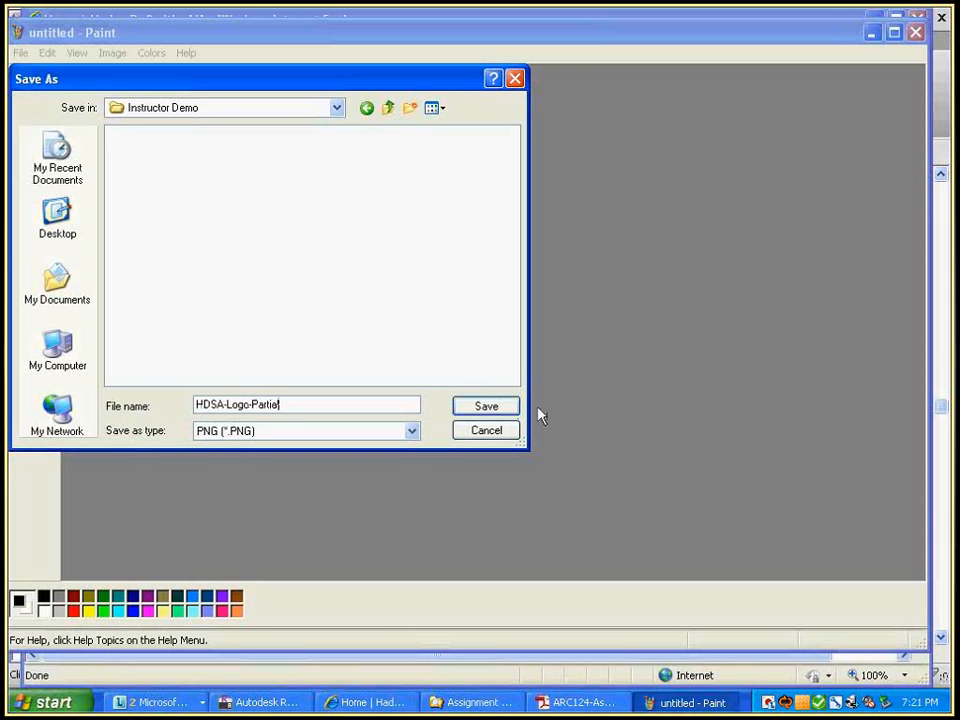
click(487, 405)
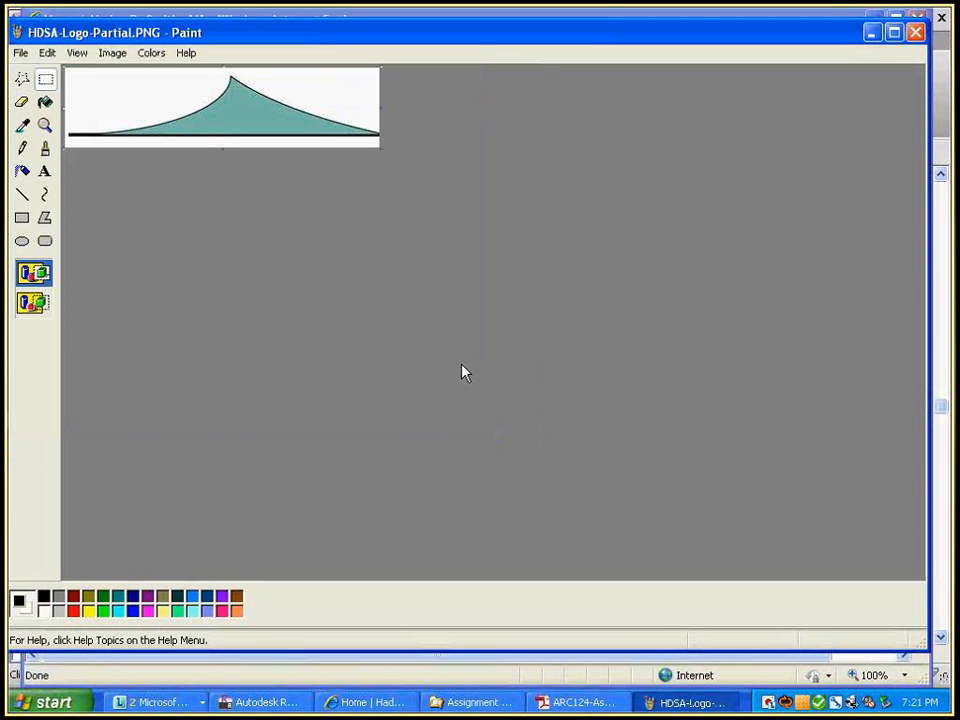
click(916, 34)
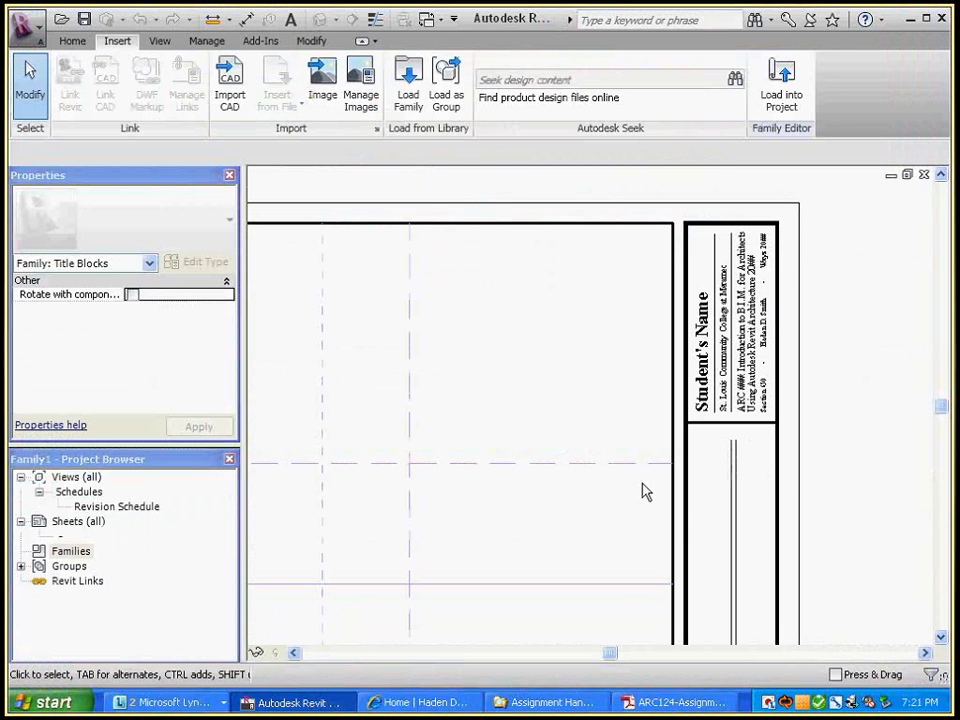
Insert the HDSA-Logo-Partial.PNG image and place it beside the Student's Name strip
click(320, 92)
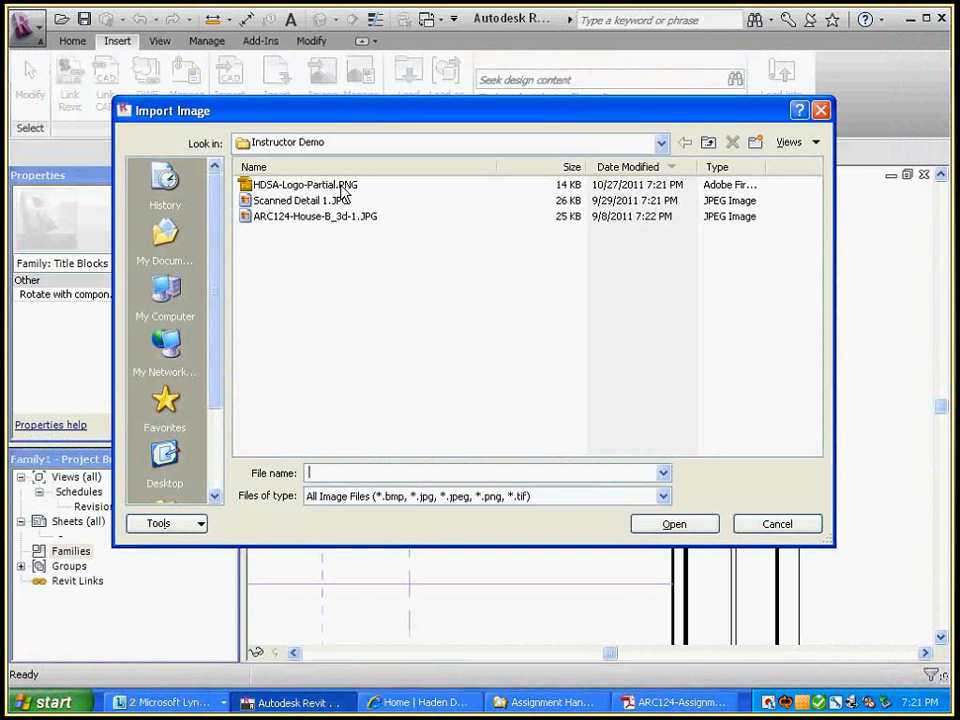
double_click(342, 192)
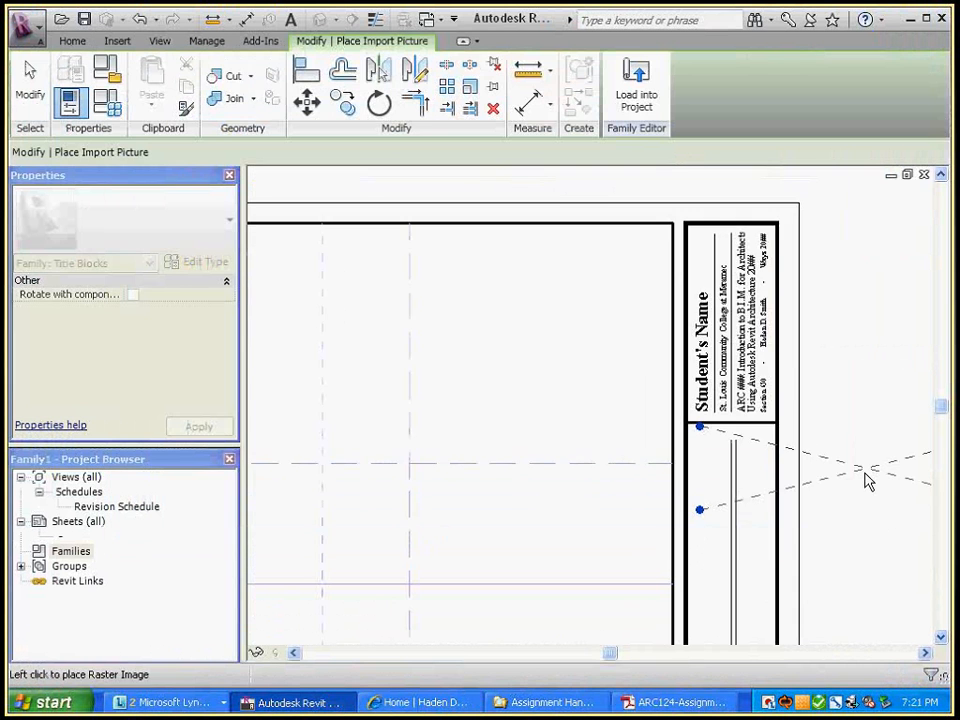
scroll(868, 481, down, 2)
click(763, 371)
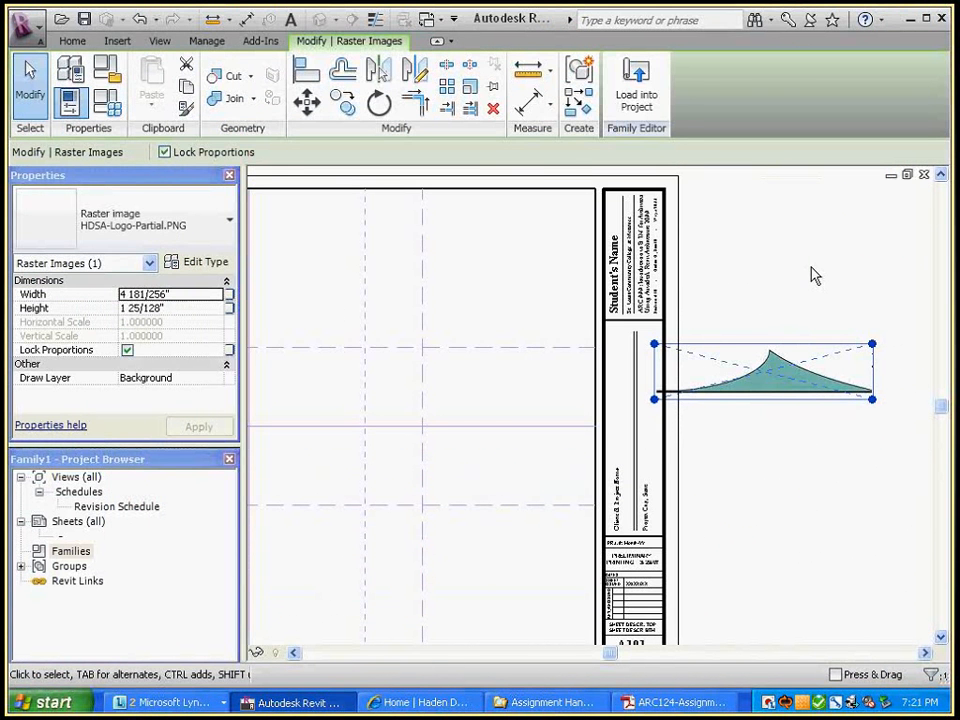
Rotate the logo image 90 degrees
click(379, 103)
click(797, 306)
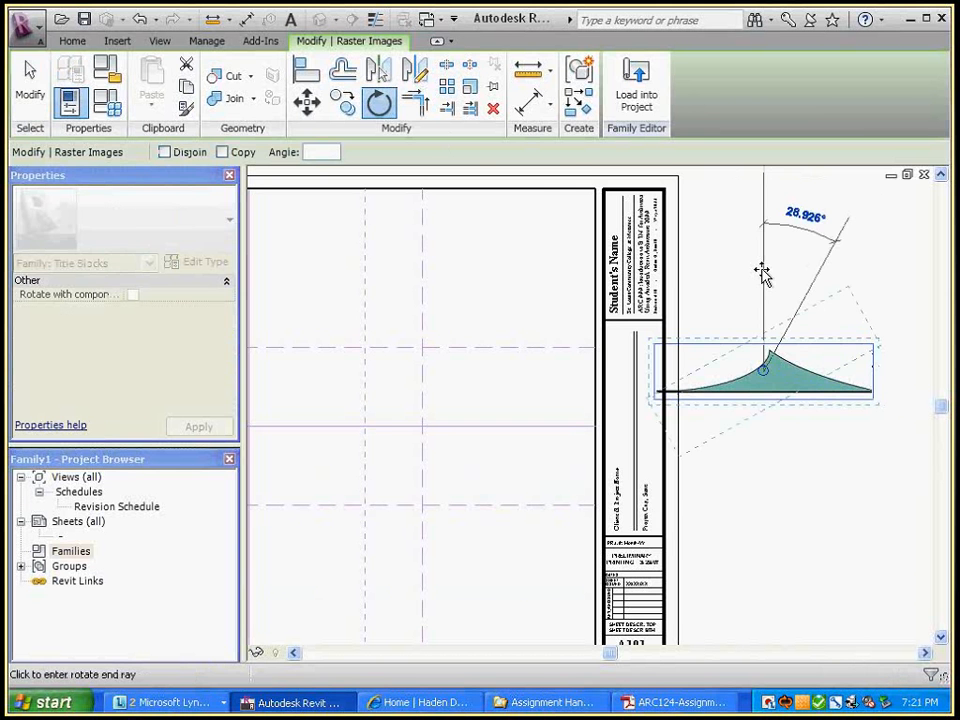
text(90)
key(Return)
Shrink the logo to 1 1/2" wide and move it into the title strip below the name block
drag(790, 264, 549, 231)
scroll(744, 428, up, 2)
click(690, 347)
scroll(690, 347, down, 1)
middle_drag(690, 347, 761, 345)
scroll(761, 345, down, 1)
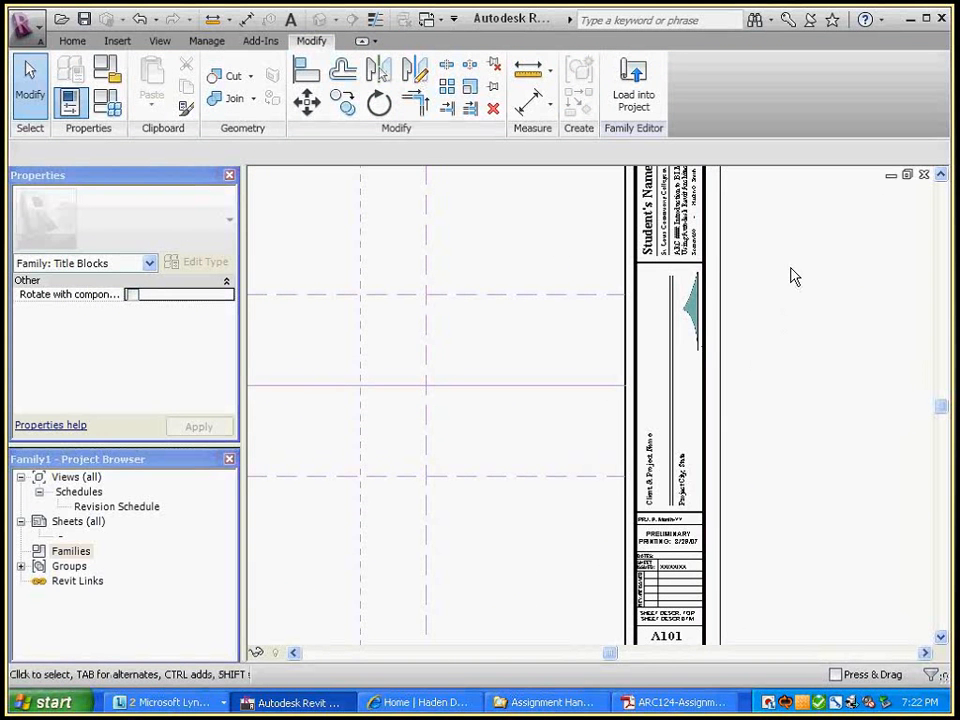
scroll(760, 300, up, 2)
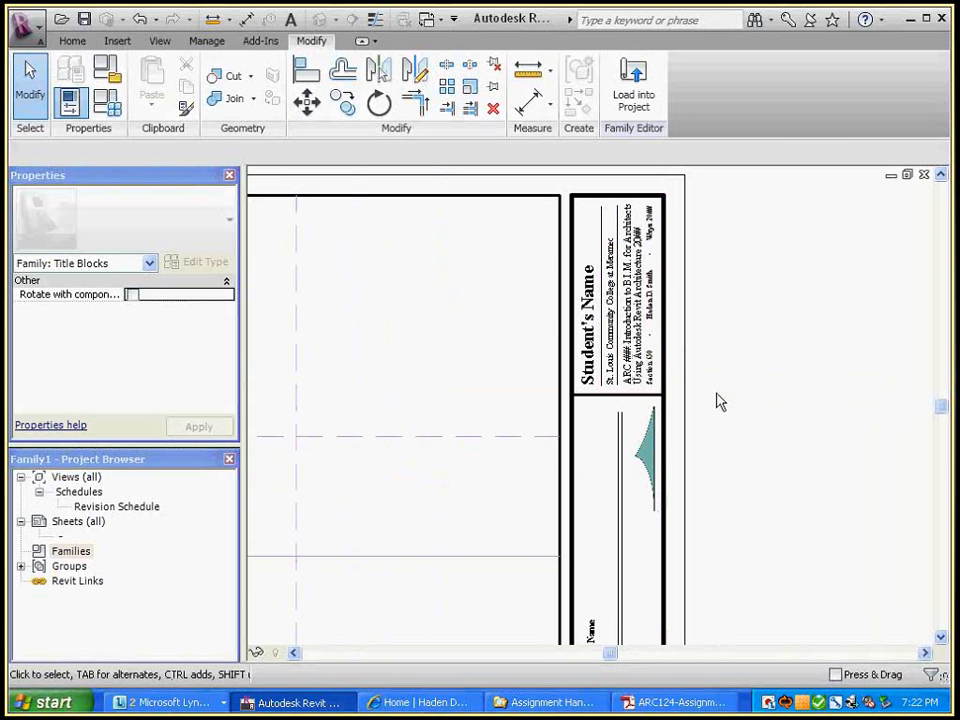
scroll(664, 392, up, 4)
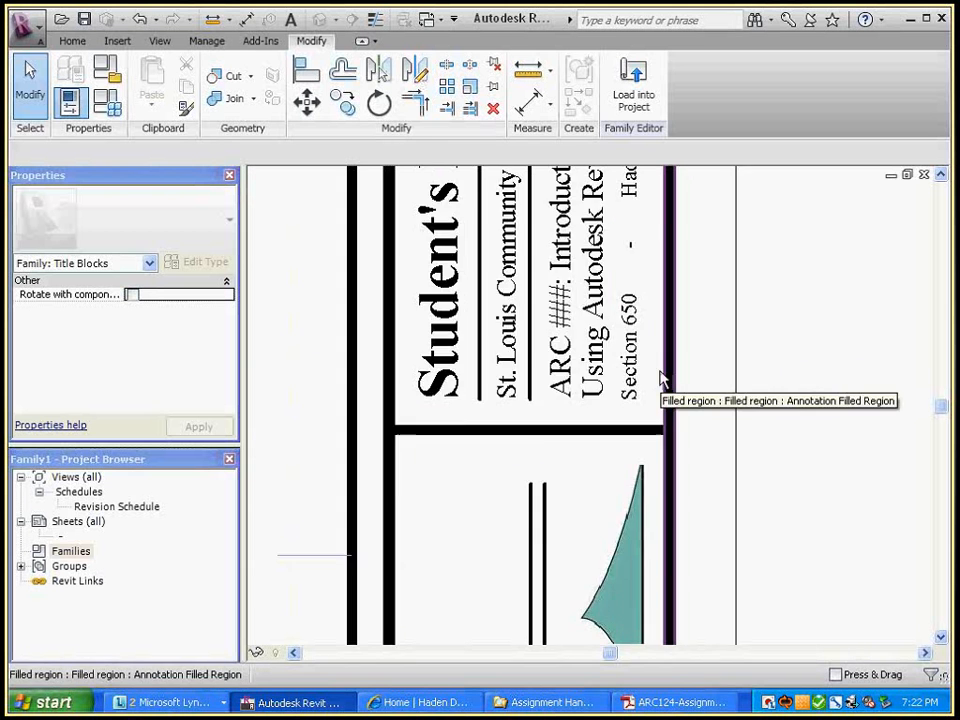
middle_drag(672, 409, 681, 475)
mouse_move(692, 326)
middle_down()
mouse_move(696, 486)
mouse_move(714, 476)
middle_up()
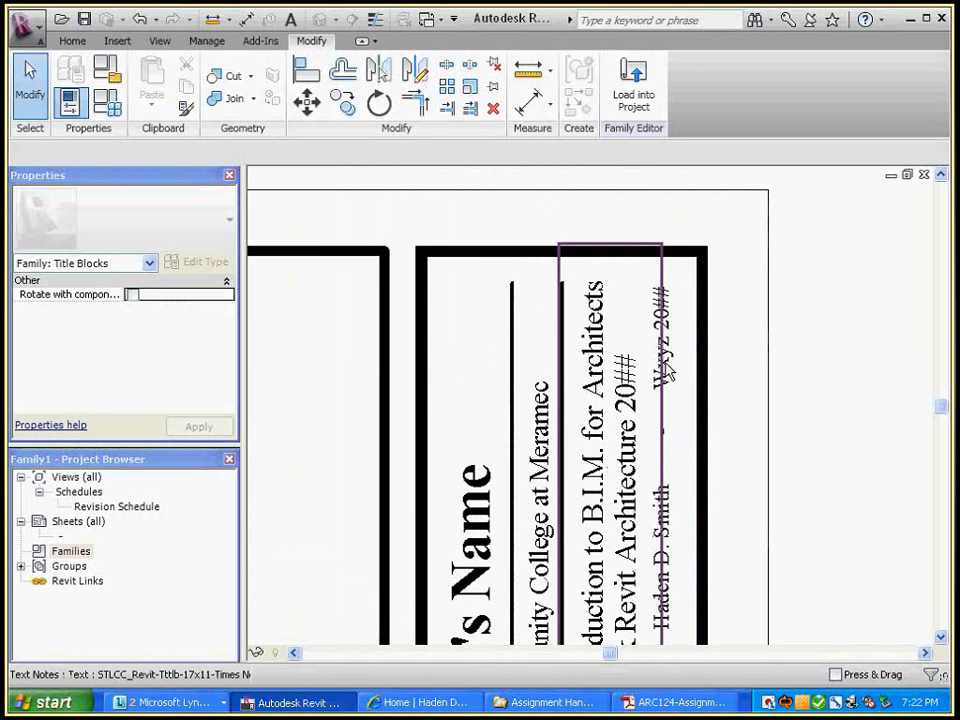
middle_drag(668, 356, 697, 302)
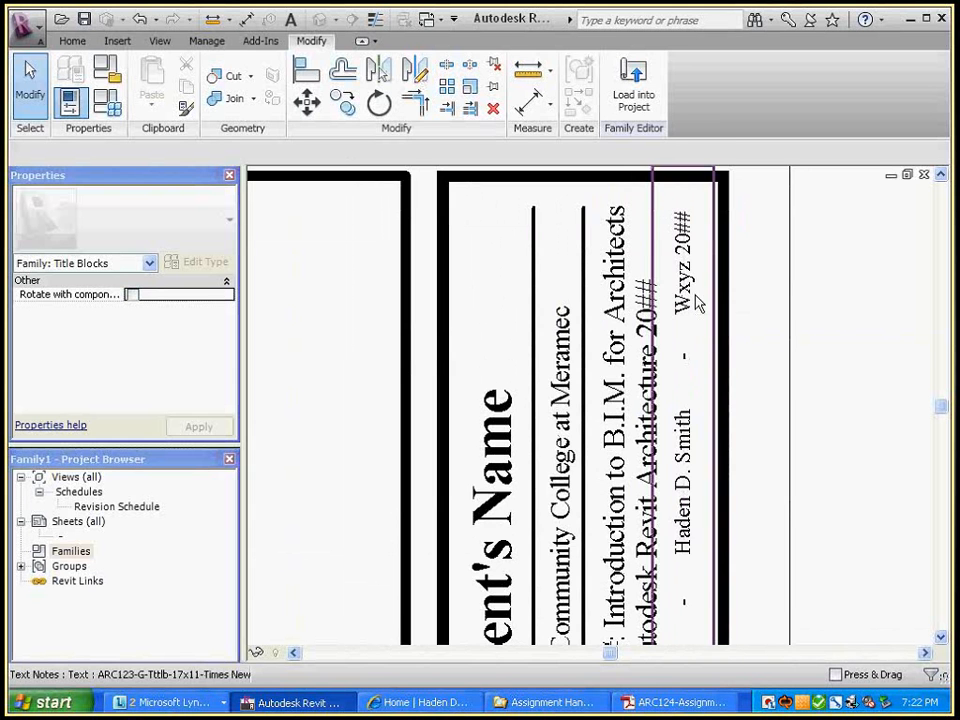
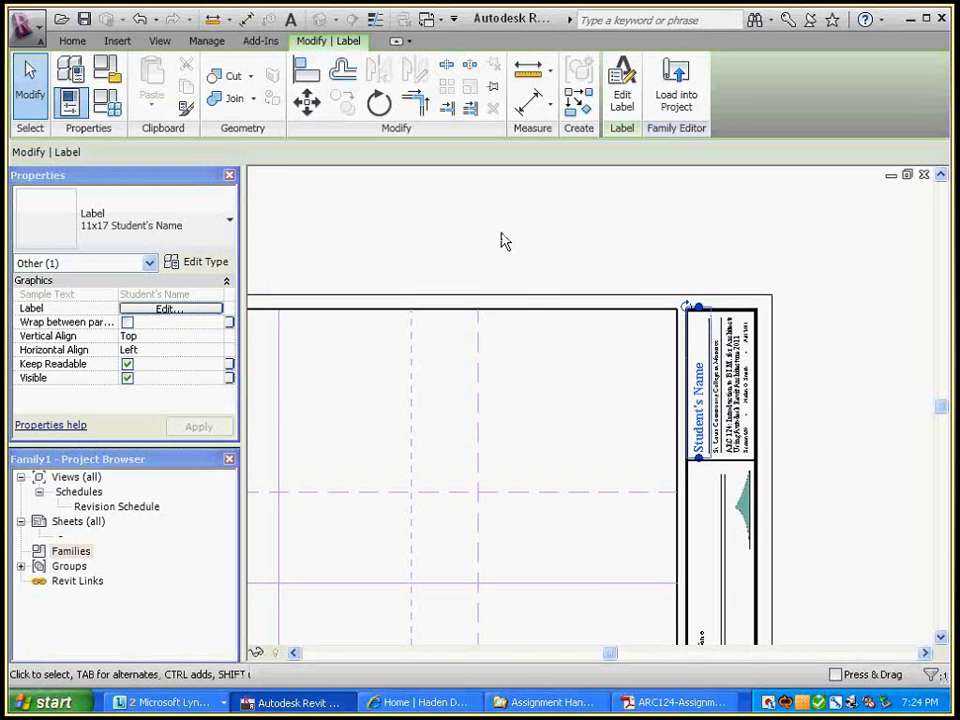
Set the Student's Name label type's font to Georgia
click(207, 265)
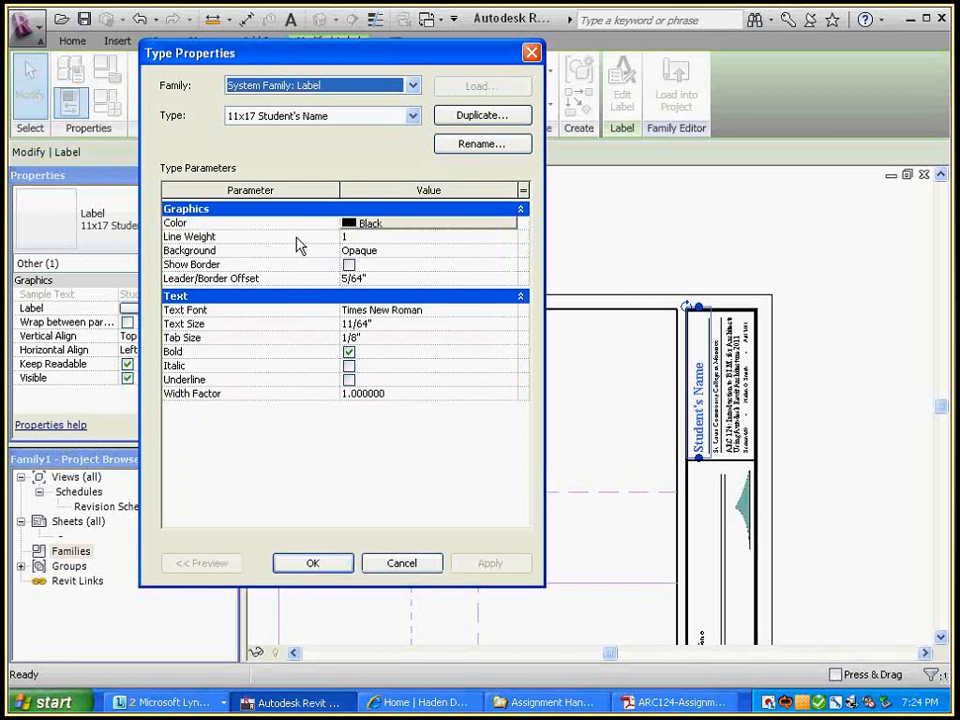
click(510, 316)
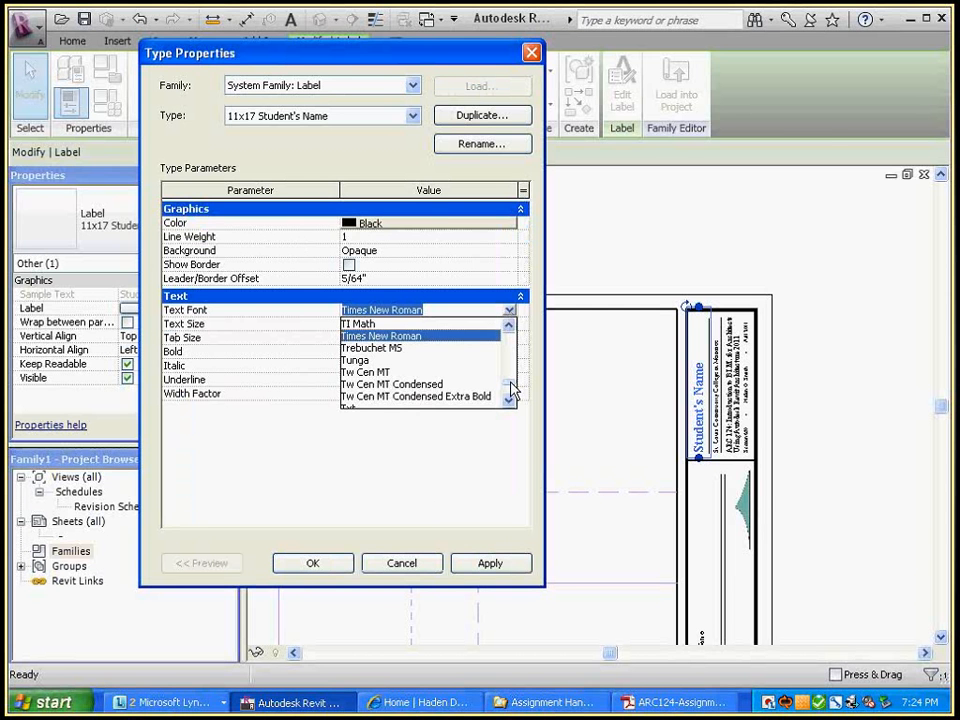
drag(510, 388, 510, 358)
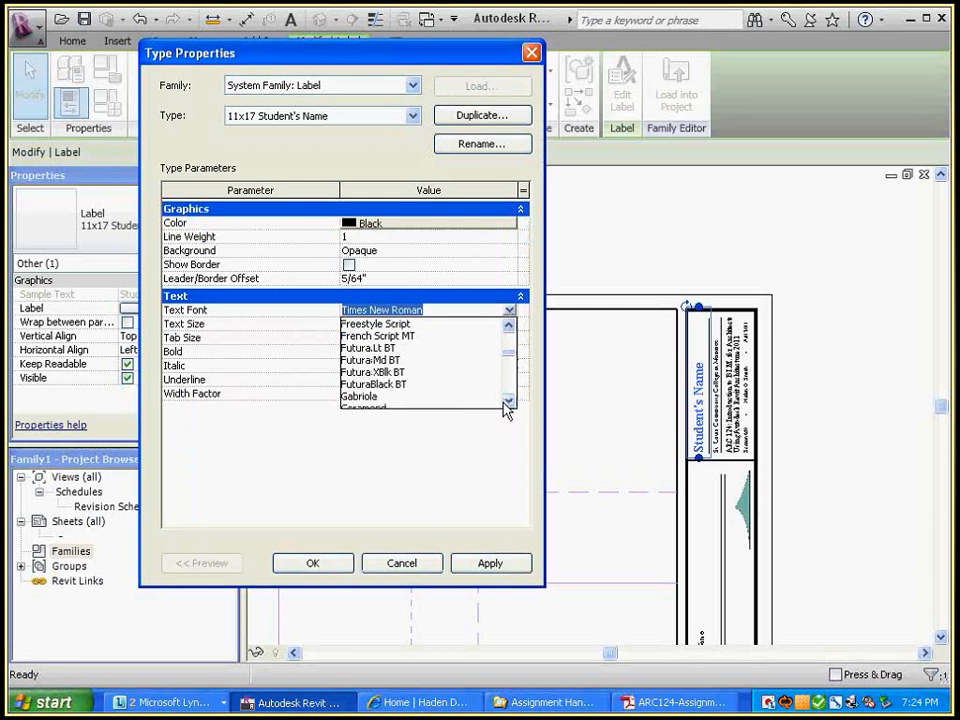
click(508, 400)
click(508, 400)
click(508, 400)
click(508, 400)
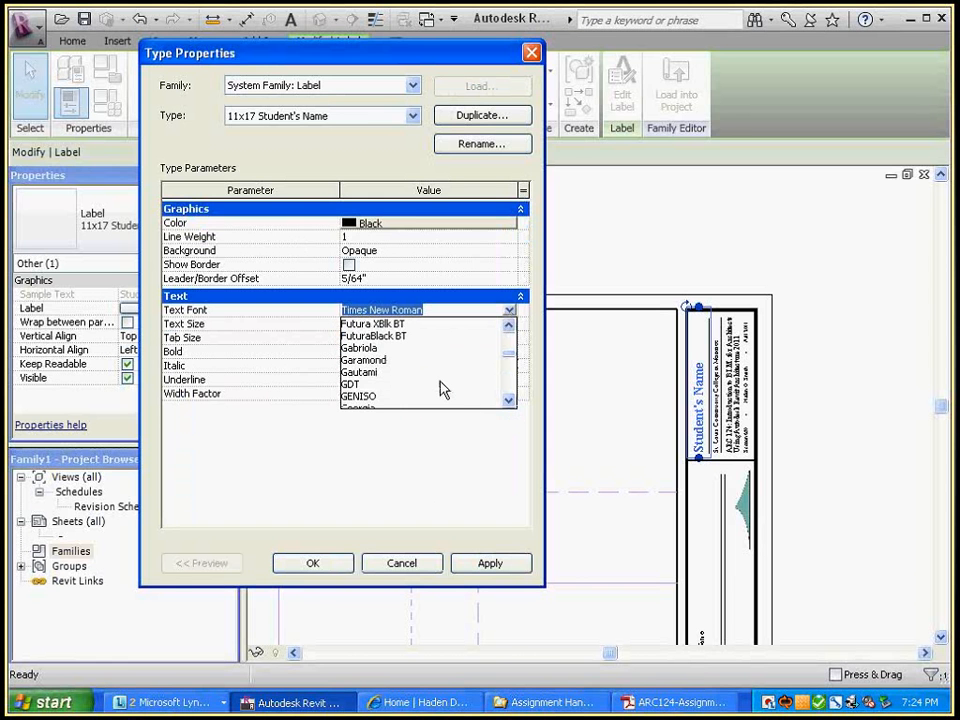
click(508, 400)
click(508, 400)
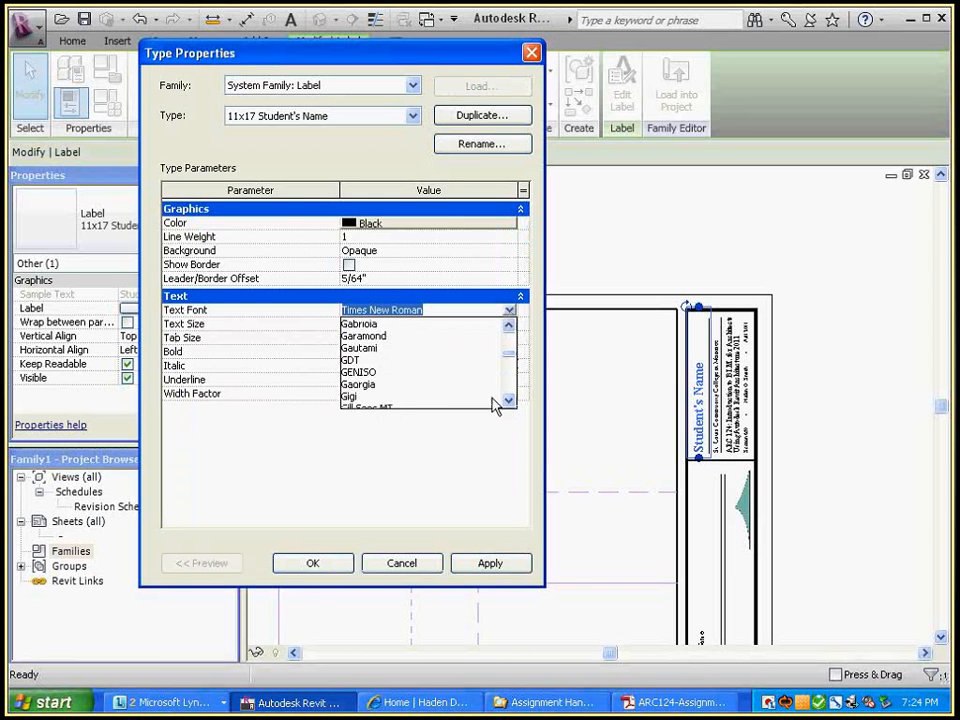
click(365, 383)
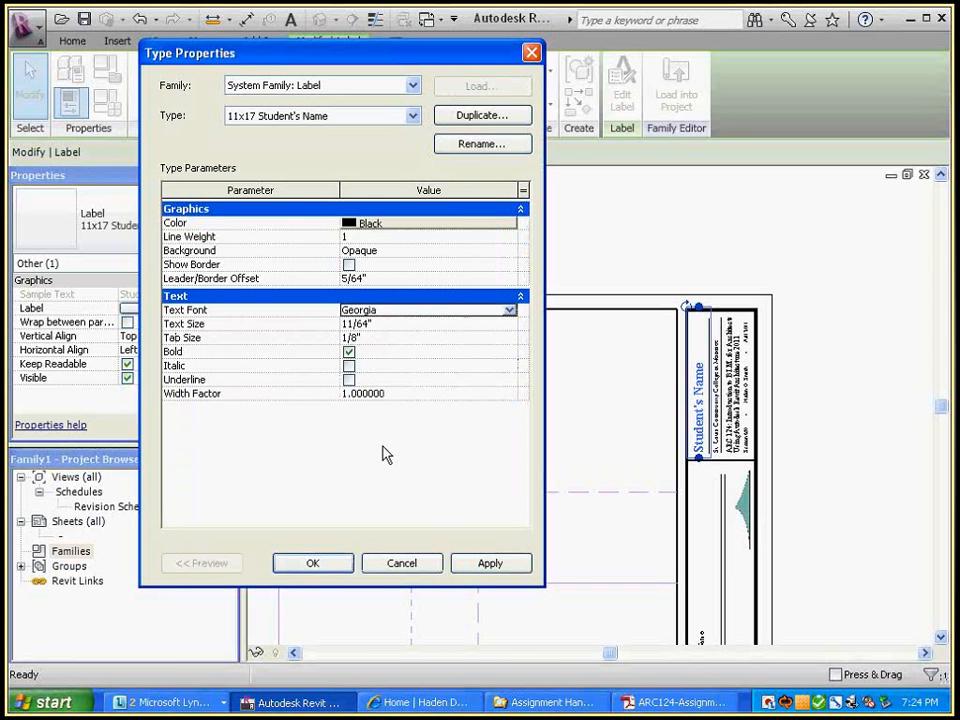
Change the label type's colour to teal (RGB 000-128-128) and confirm both dialogs
click(447, 228)
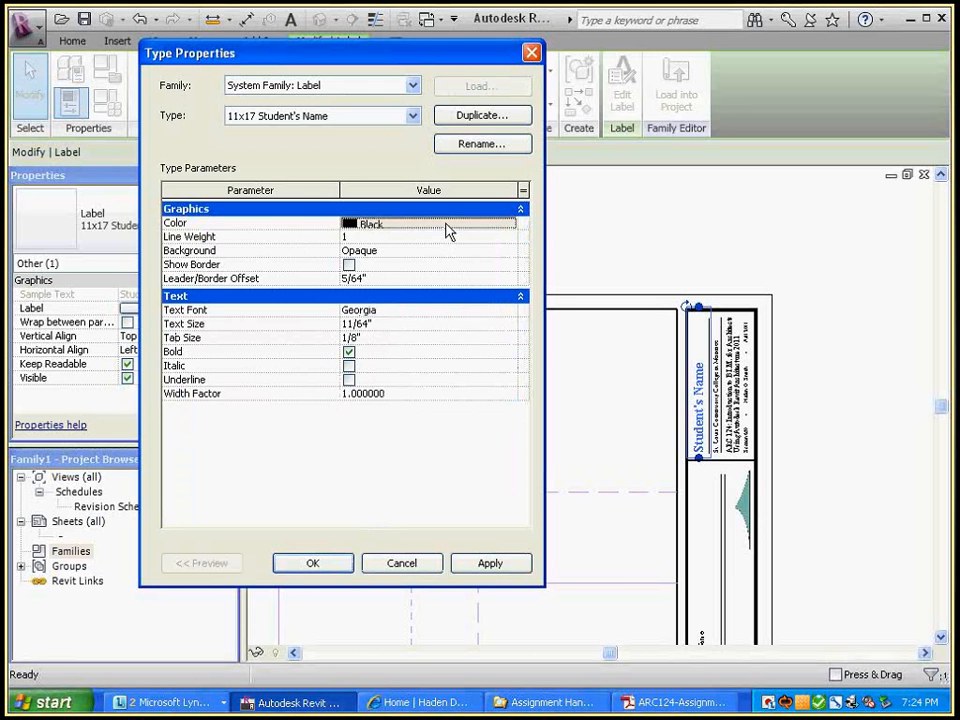
click(447, 228)
click(464, 193)
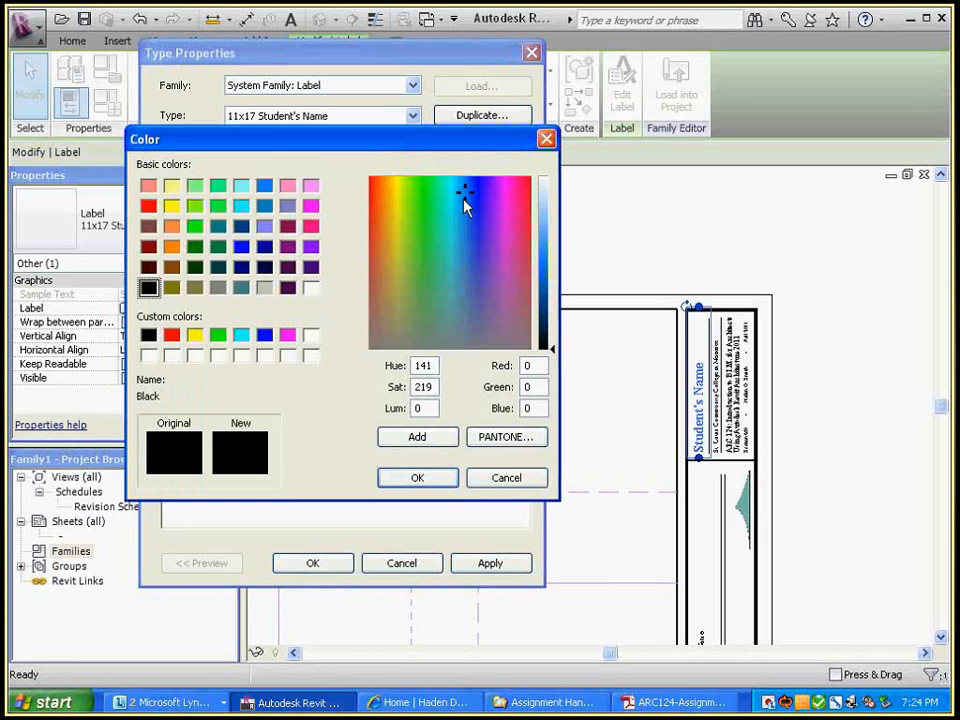
click(550, 278)
click(449, 188)
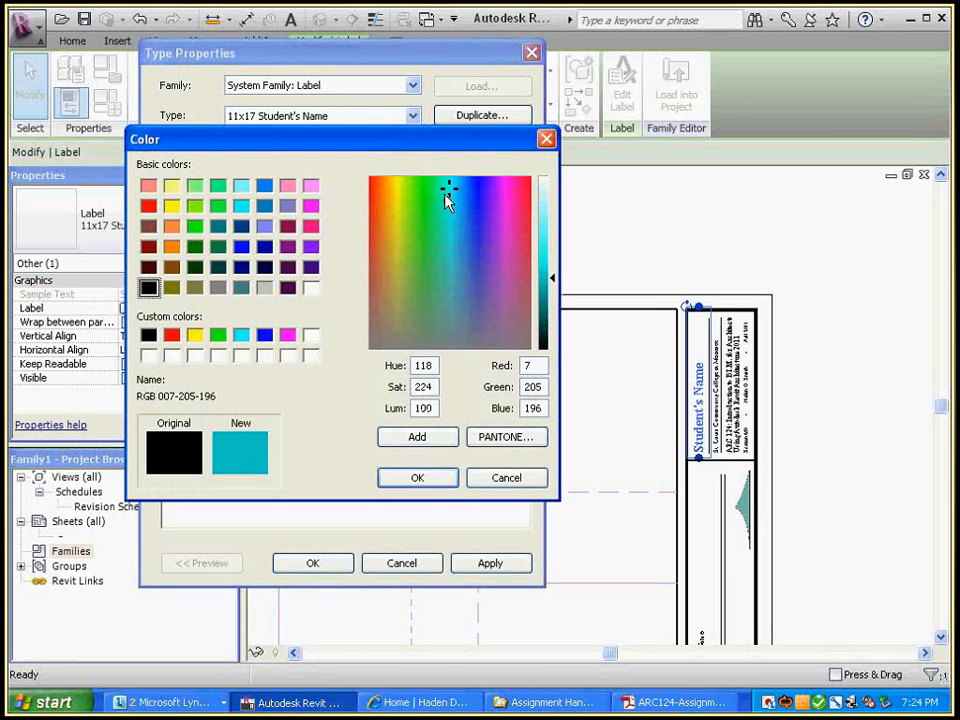
click(241, 226)
click(218, 226)
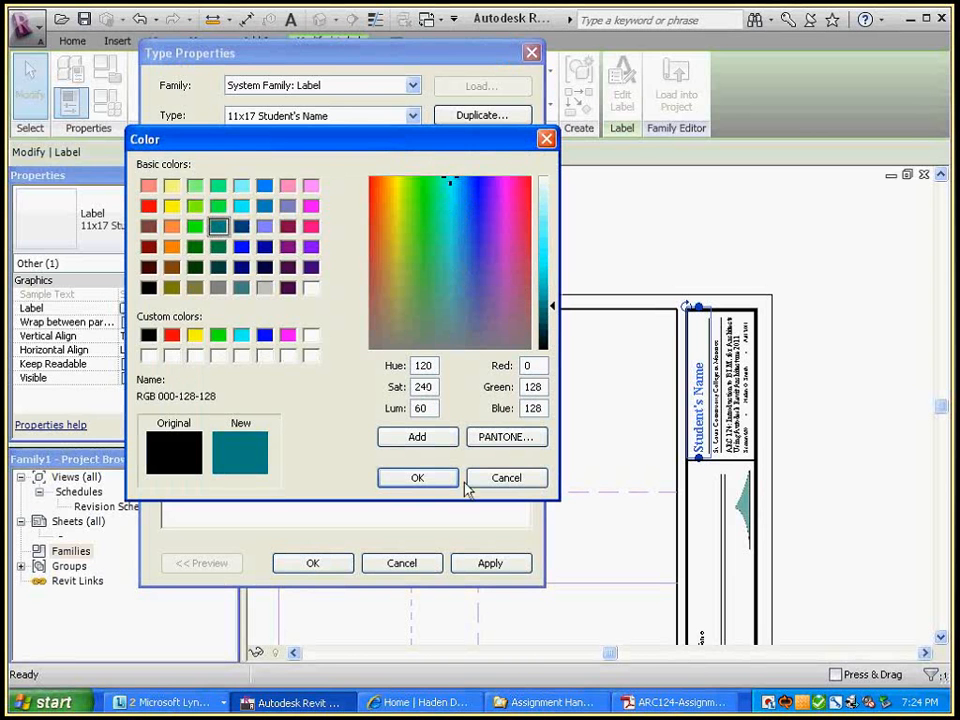
click(417, 478)
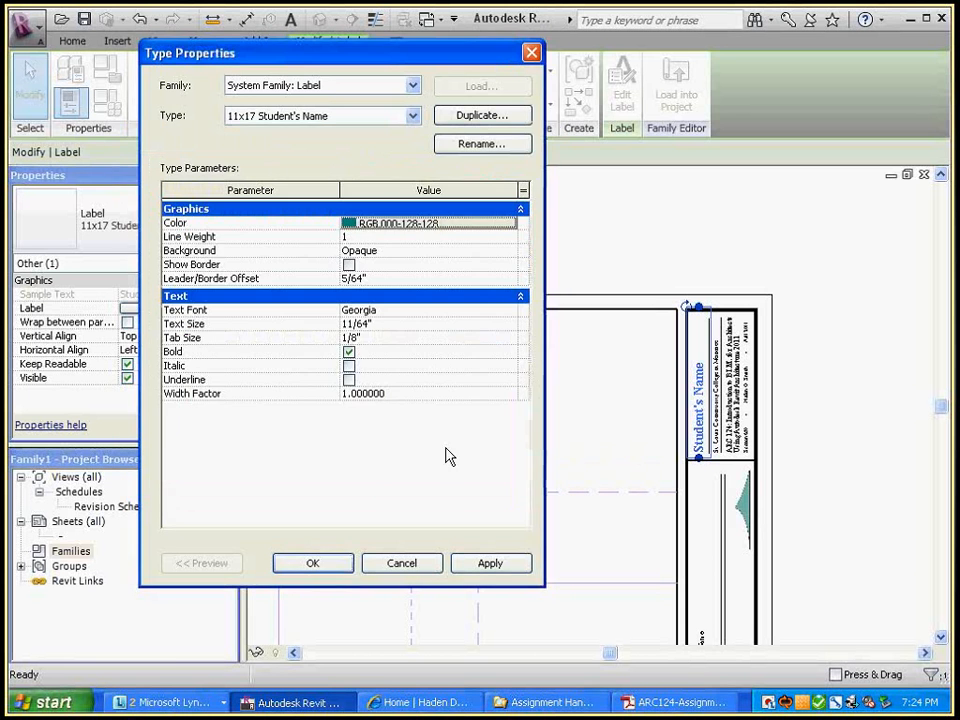
click(311, 563)
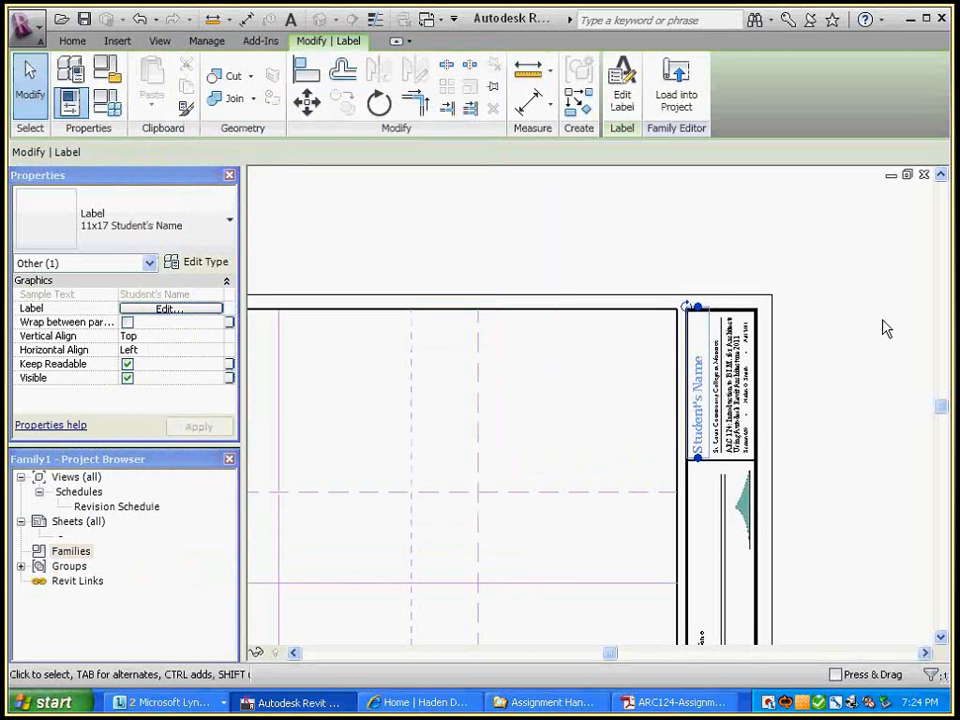
click(886, 328)
scroll(745, 430, up, 3)
middle_drag(745, 430, 763, 465)
scroll(745, 383, down, 2)
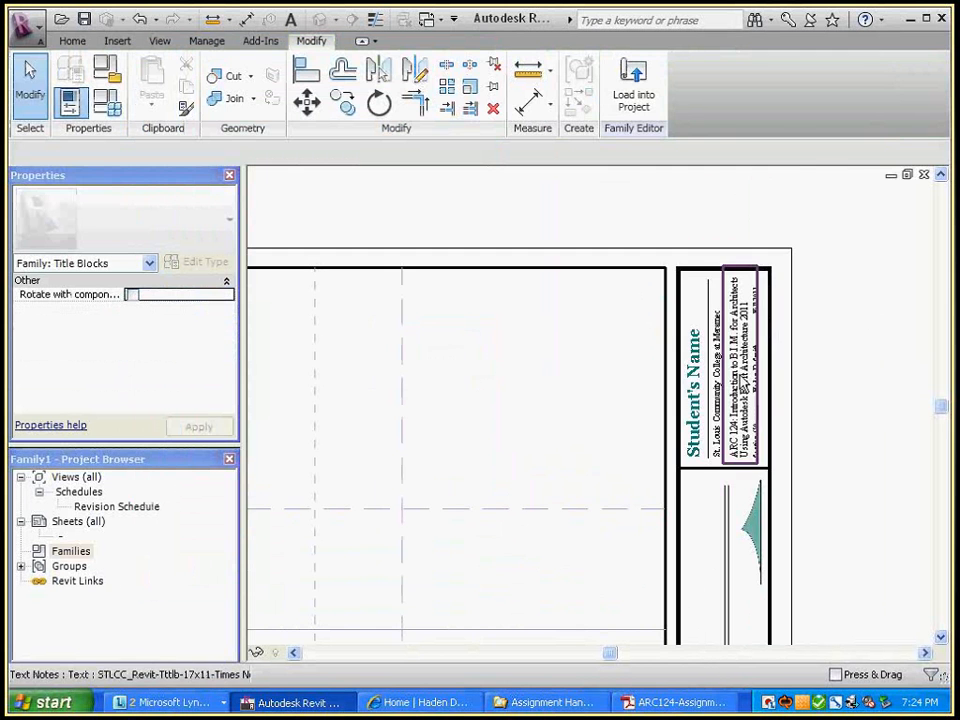
click(693, 385)
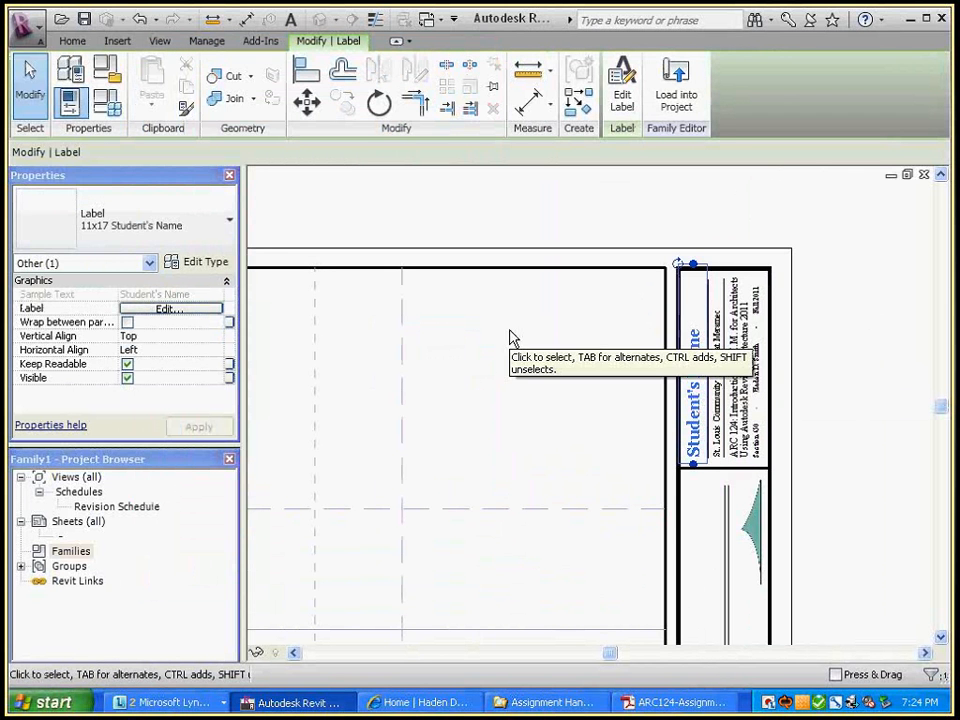
click(160, 311)
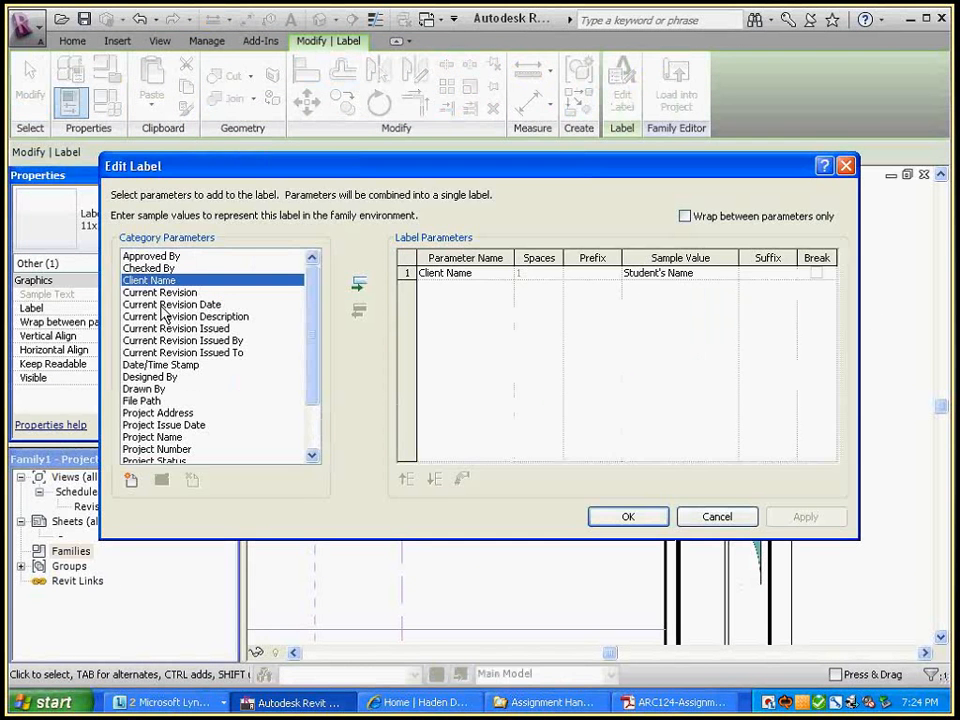
drag(318, 157, 278, 61)
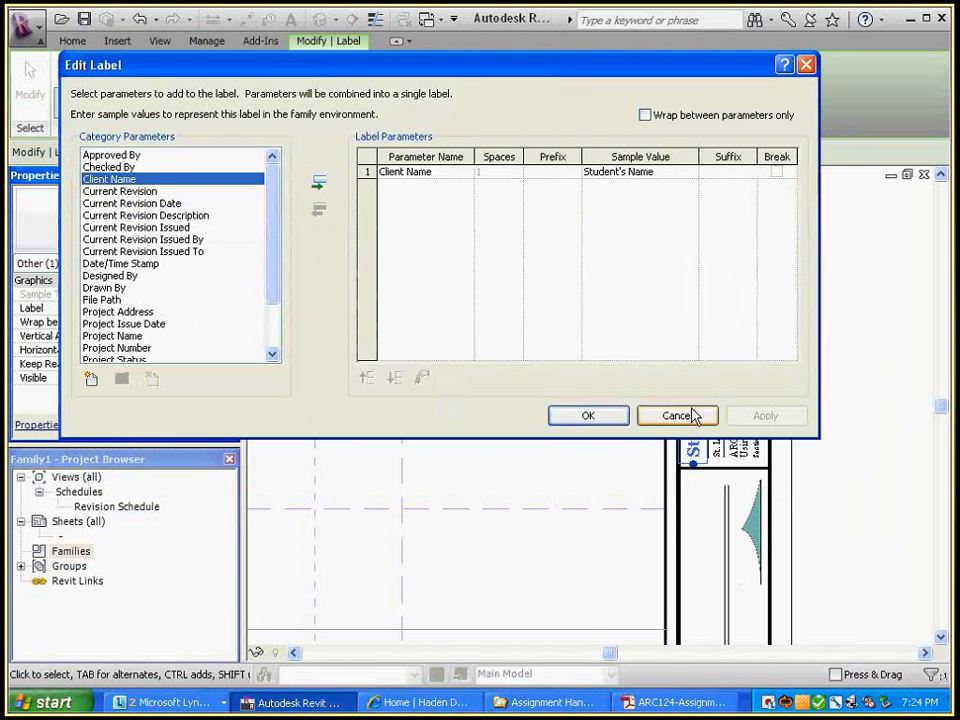
click(690, 416)
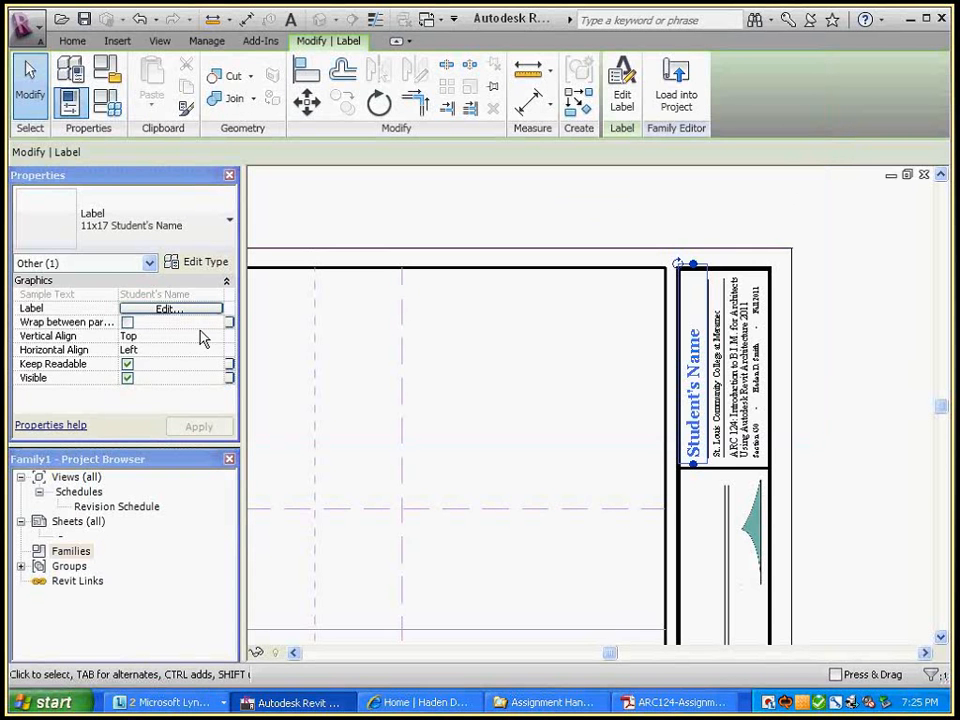
click(170, 309)
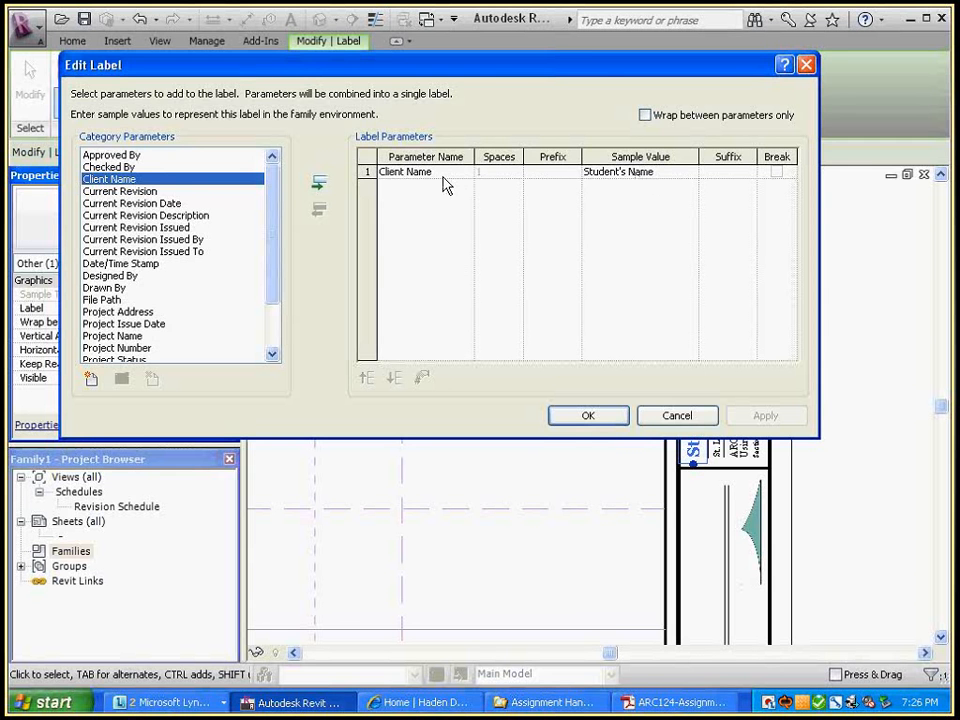
click(712, 416)
click(814, 398)
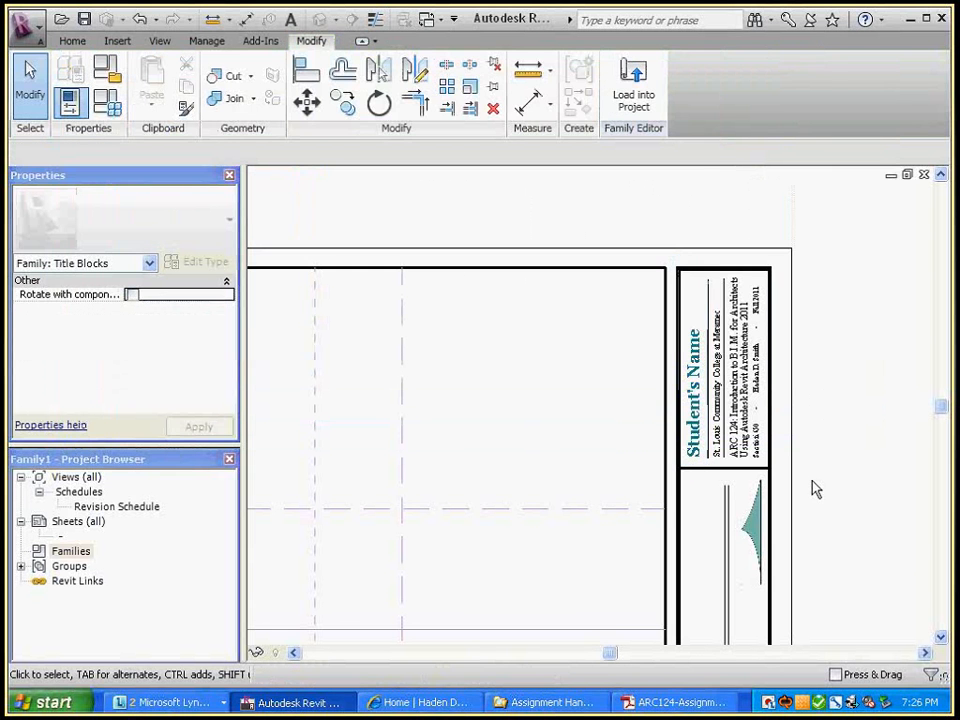
scroll(815, 488, down, 2)
middle_drag(842, 467, 840, 413)
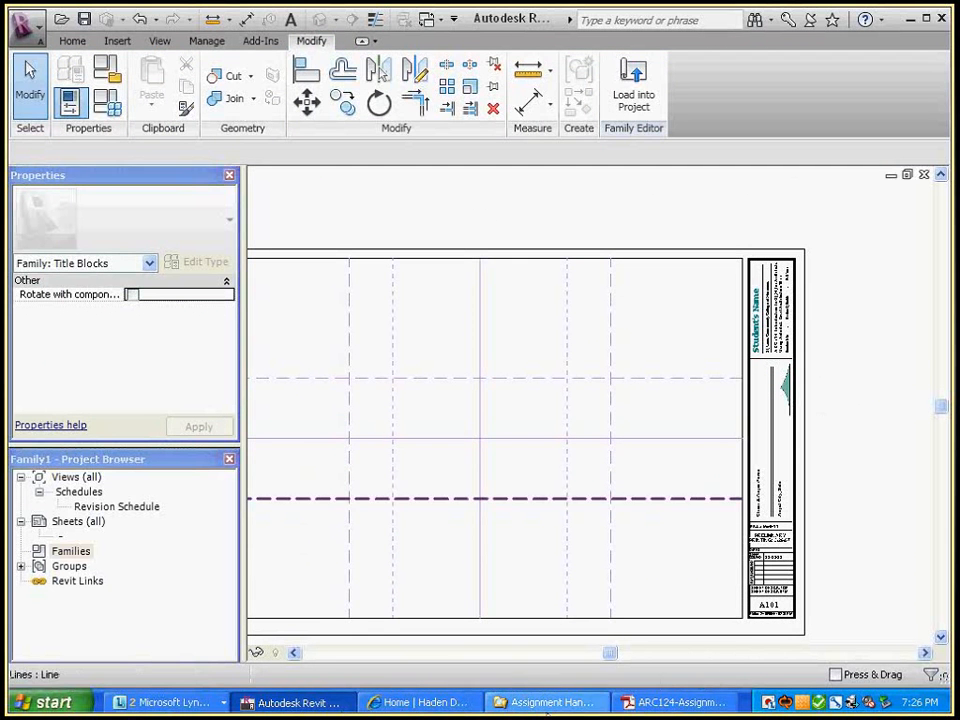
click(681, 702)
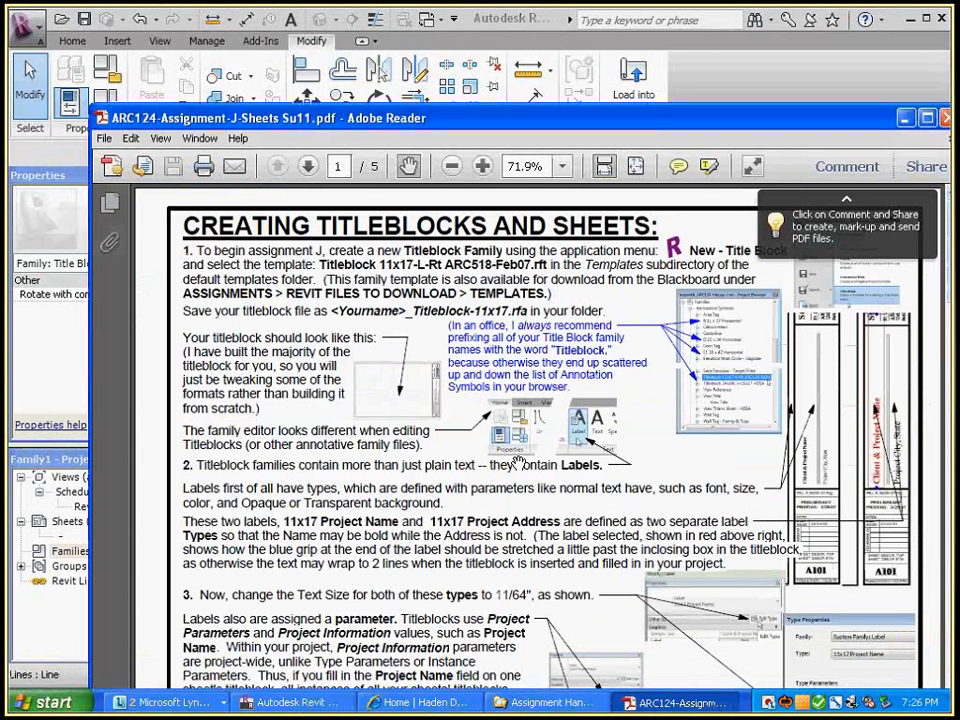
click(37, 42)
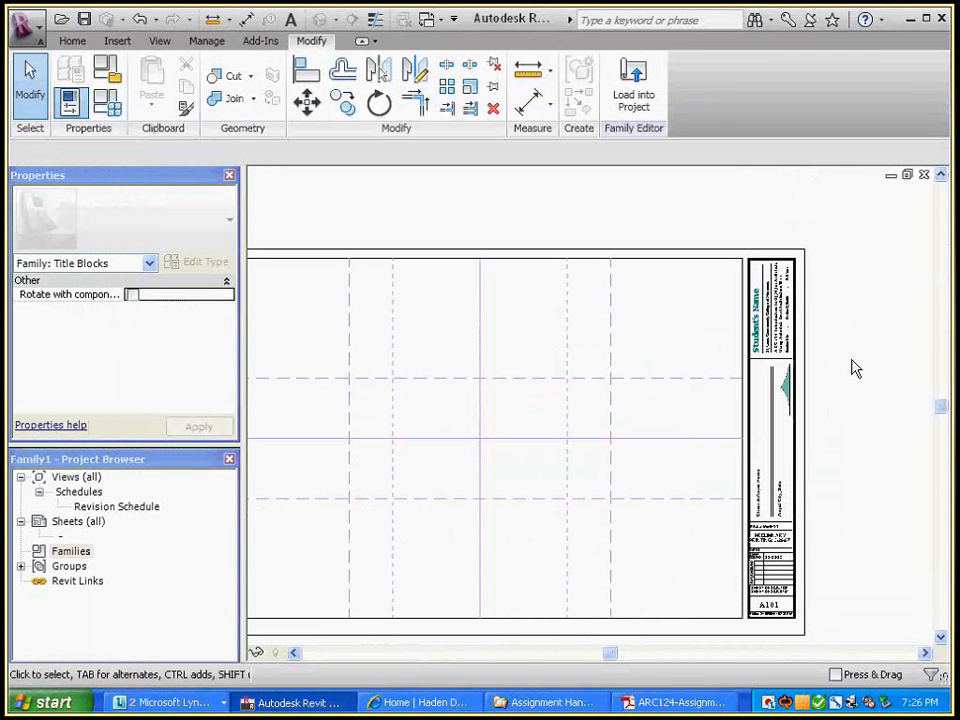
click(686, 703)
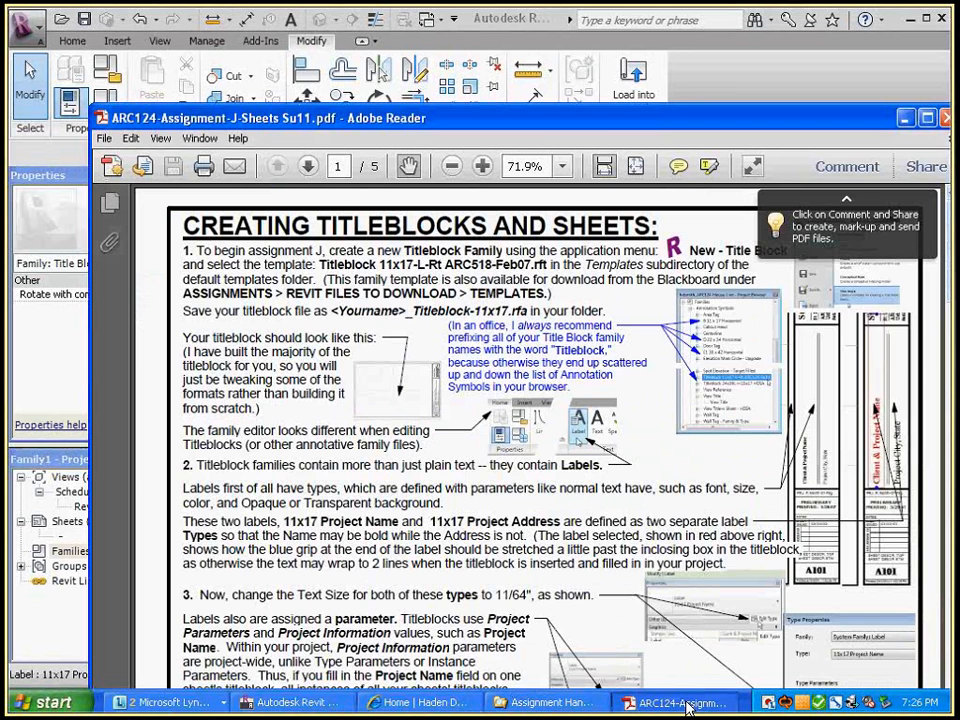
click(686, 704)
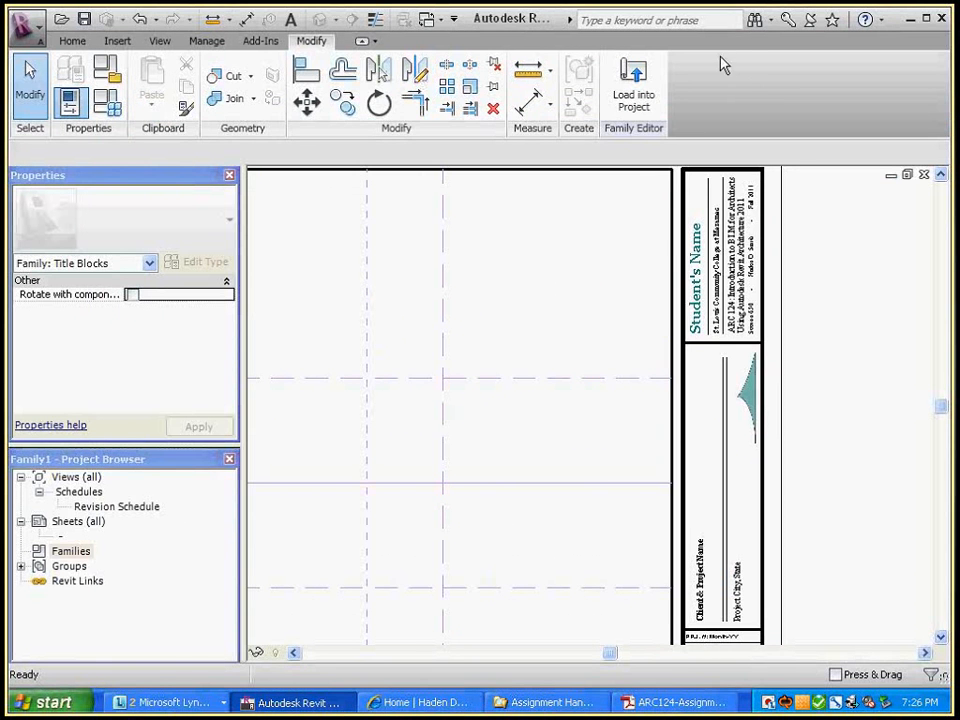
click(650, 704)
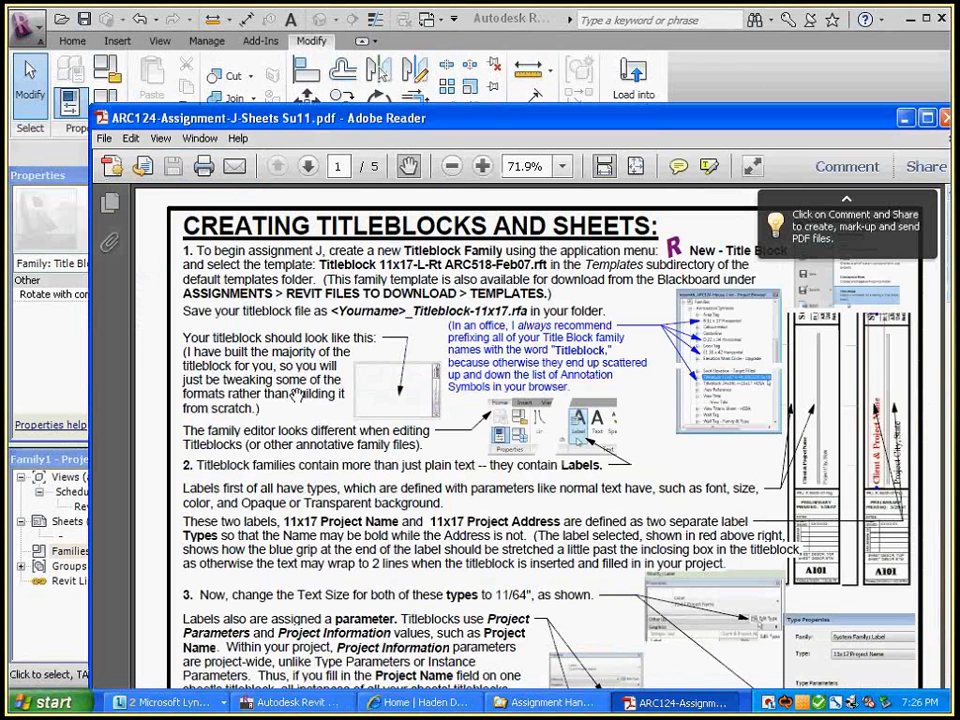
click(140, 42)
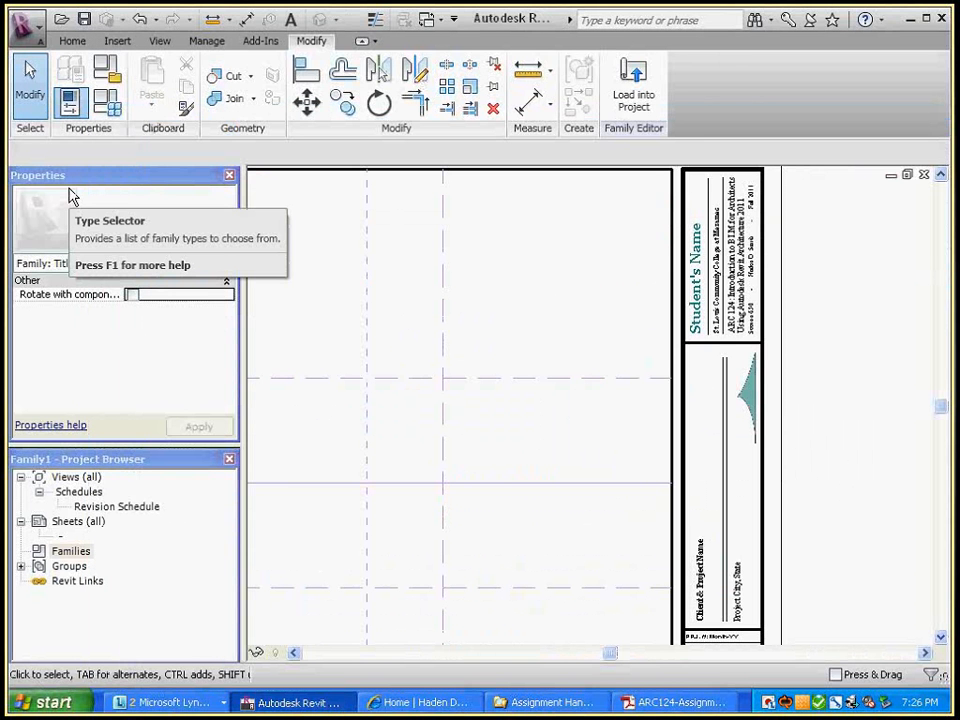
Save the family as 'Titleblock 11x17-L-Rt' followed by the student's last name and initial
click(84, 19)
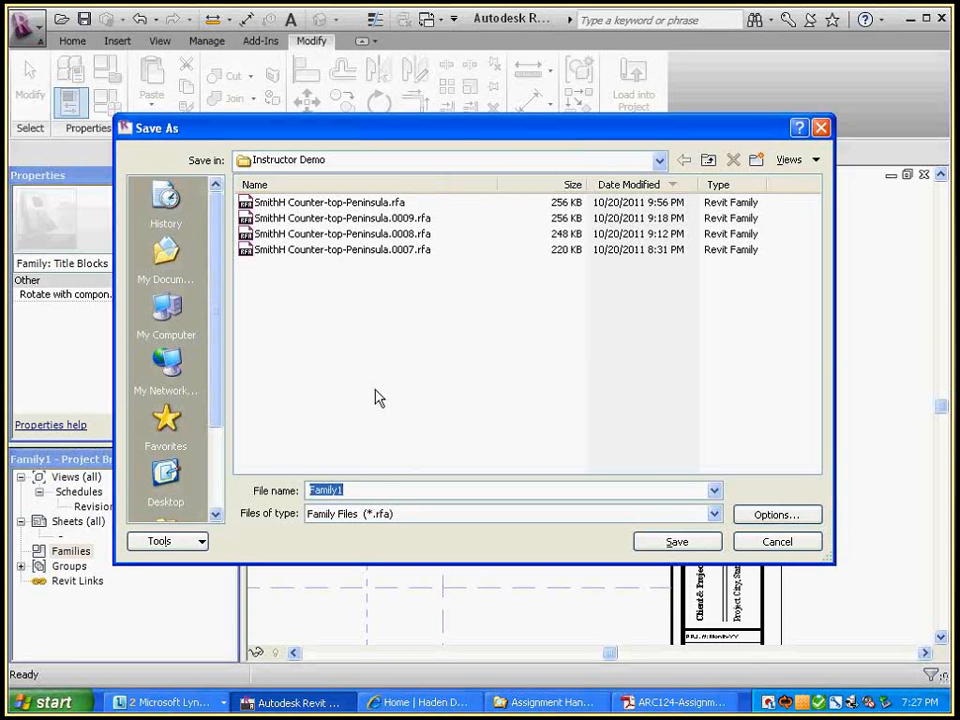
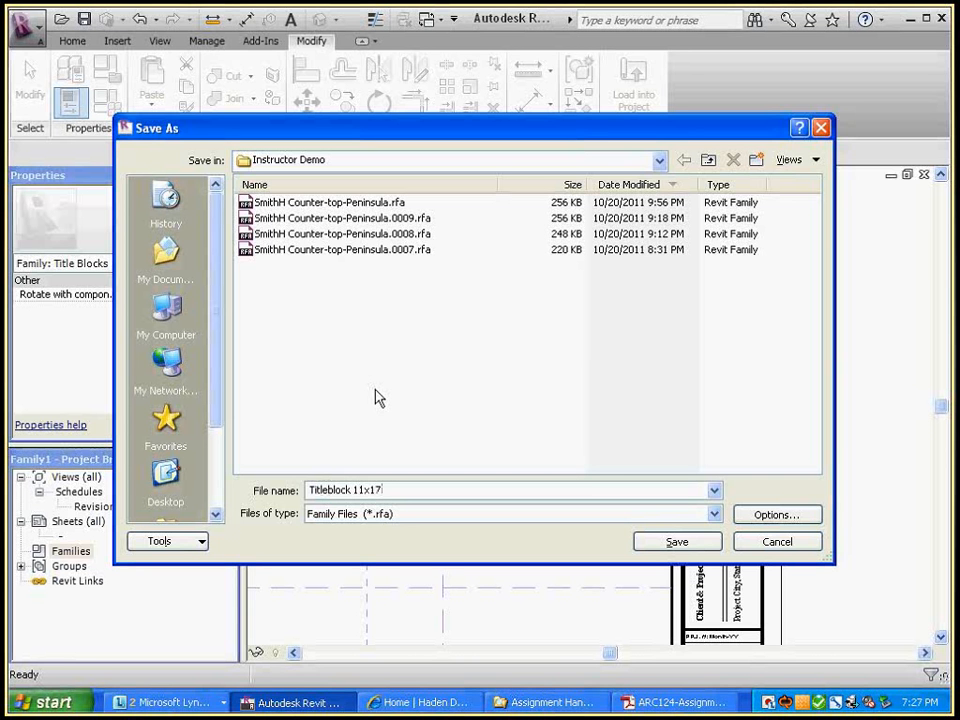
click(693, 545)
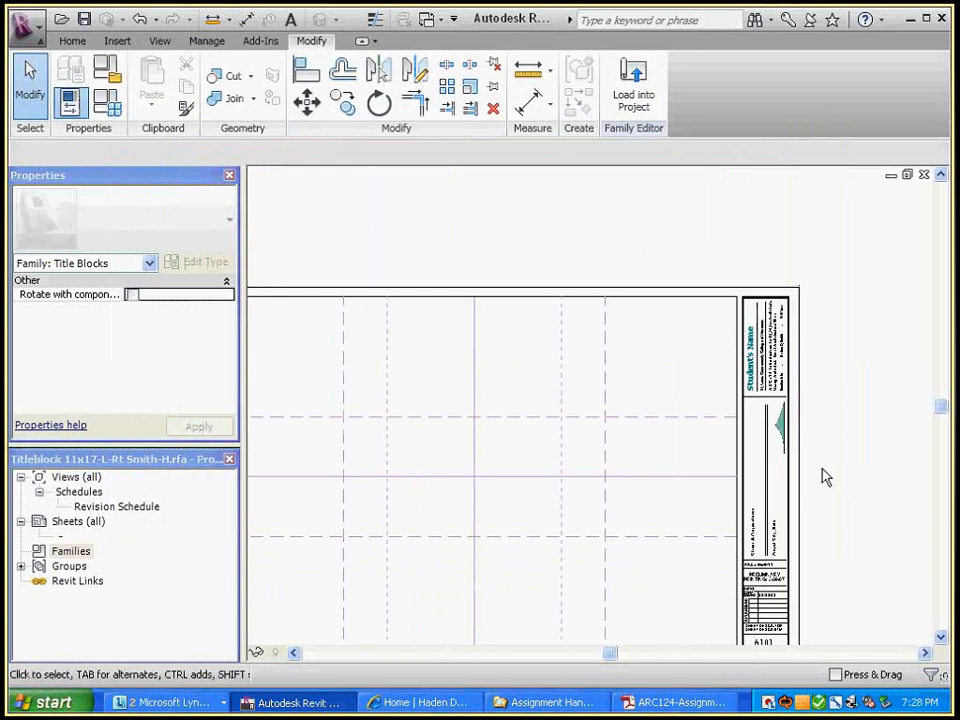
Switch to the title block family window and zoom it to fit
scroll(822, 470, down, 2)
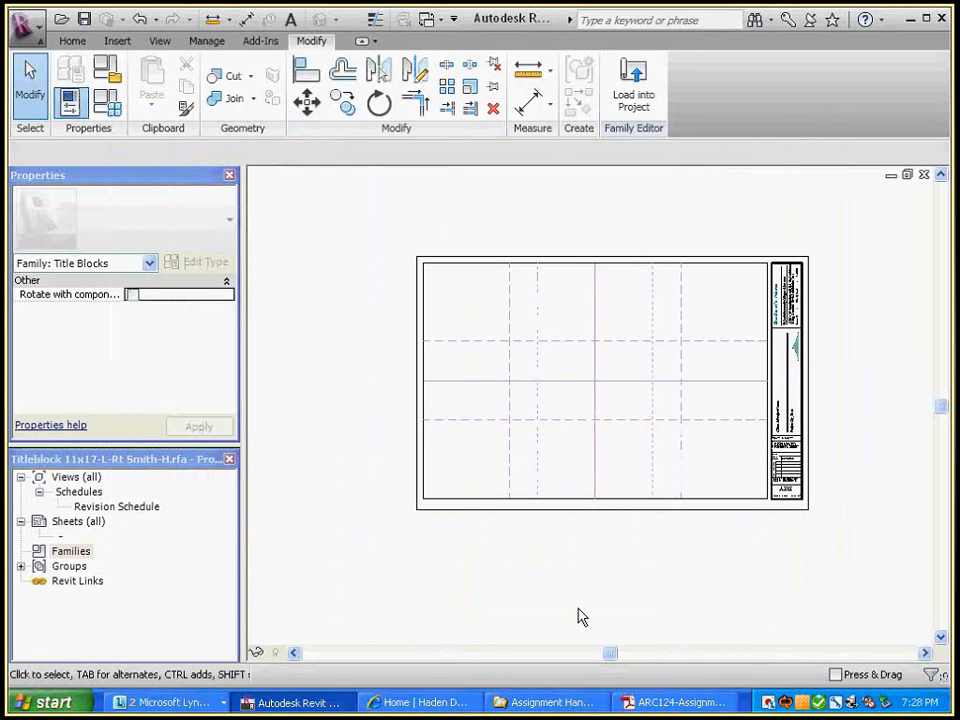
key(ctrl+Tab)
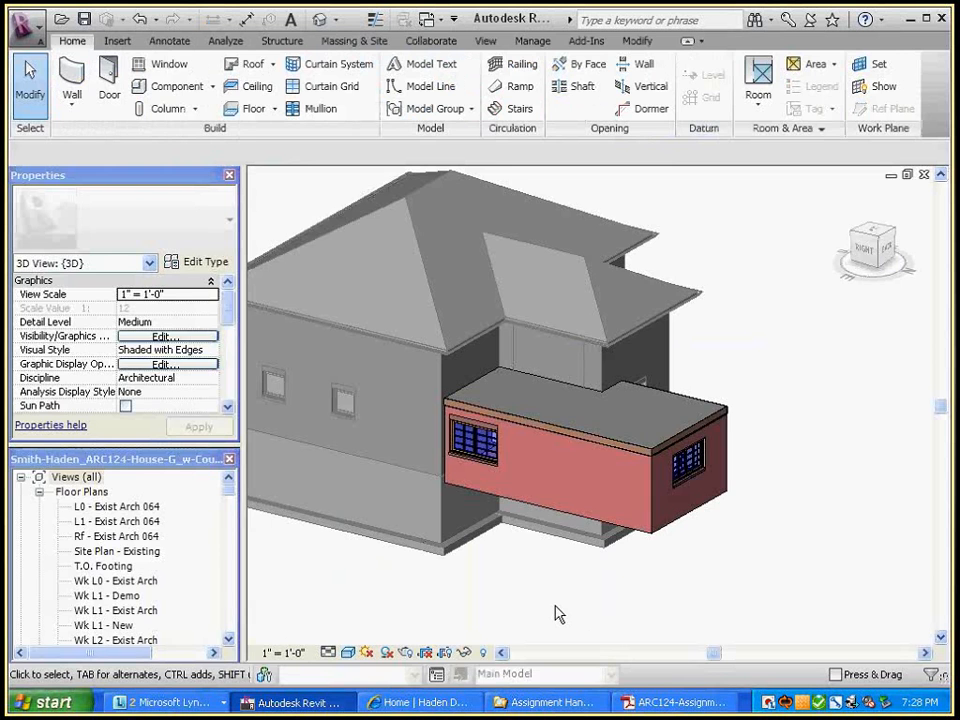
key(ctrl+Tab)
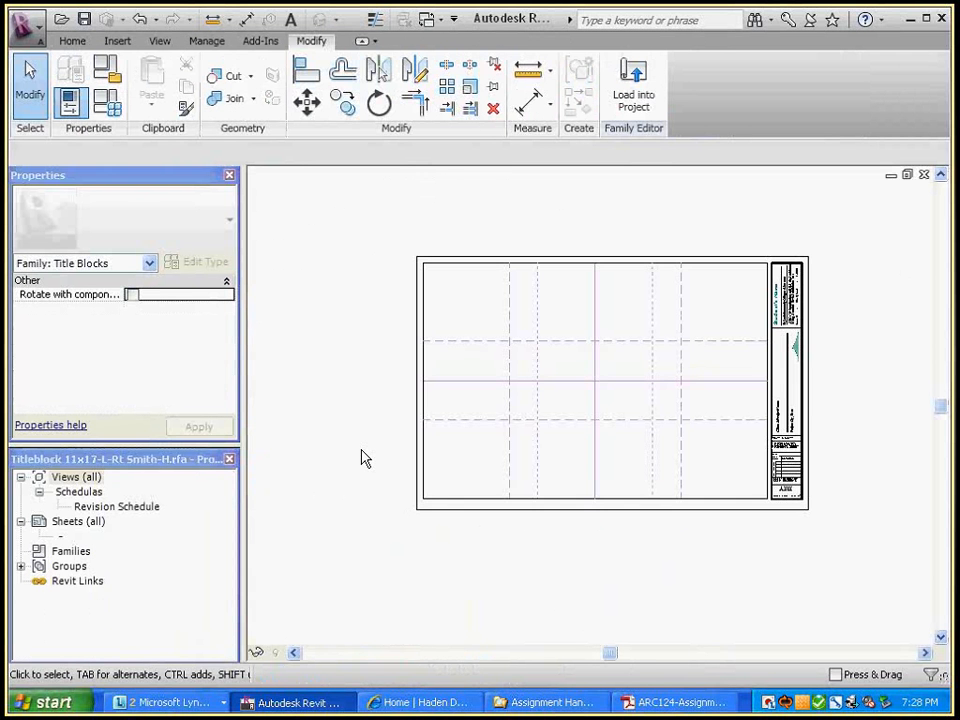
key(z)
key(f)
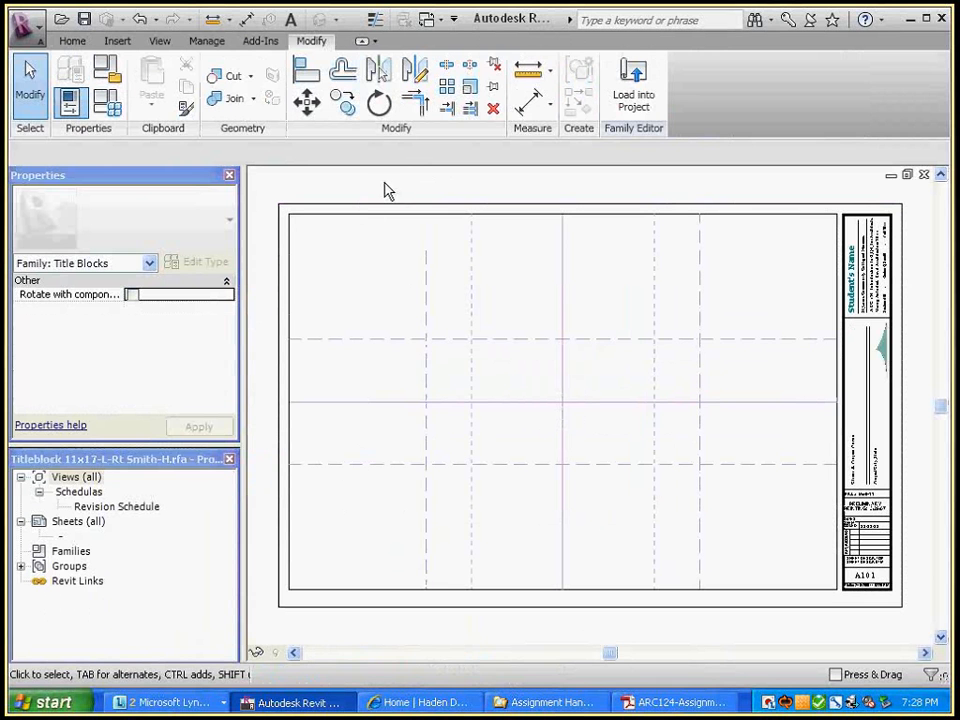
Load the edited title block into the house project and dismiss the 'Can't create this kind of element' warning
click(641, 117)
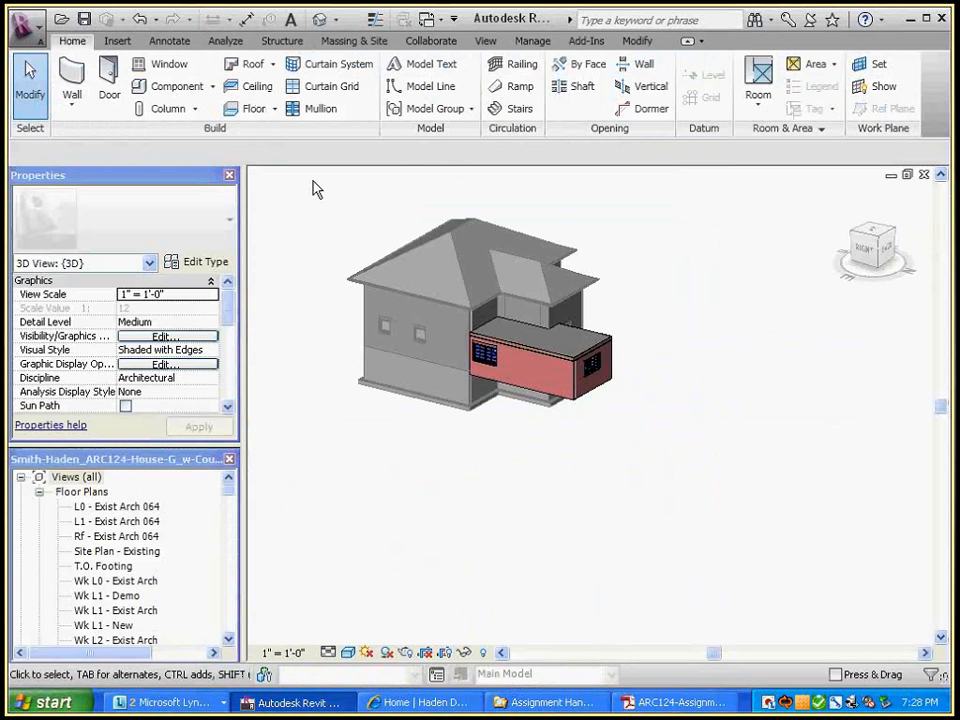
key(ctrl+Tab)
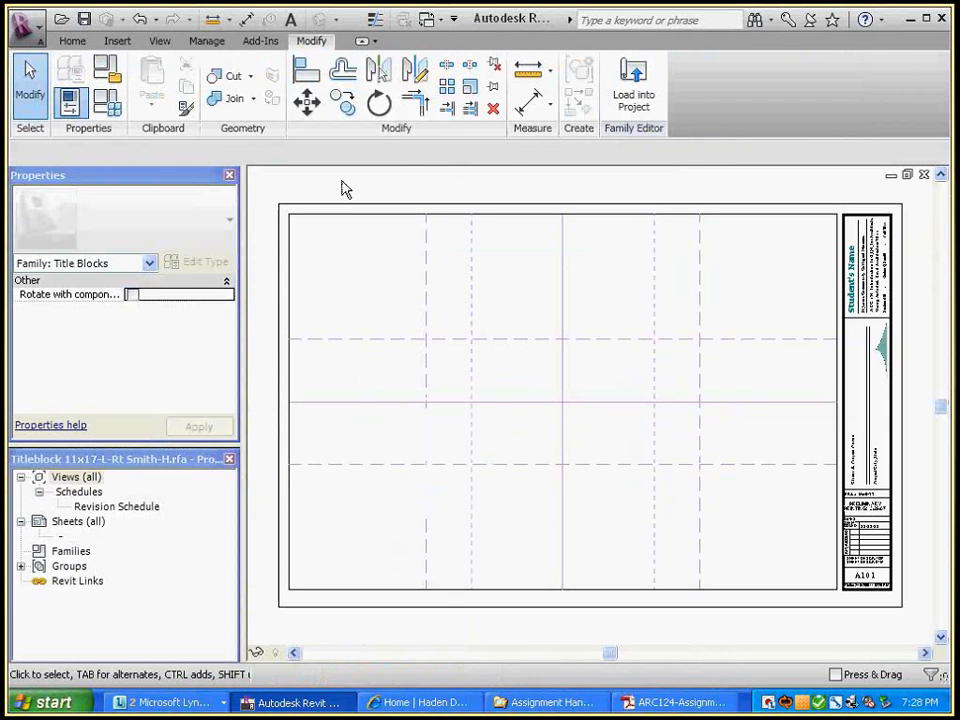
click(633, 73)
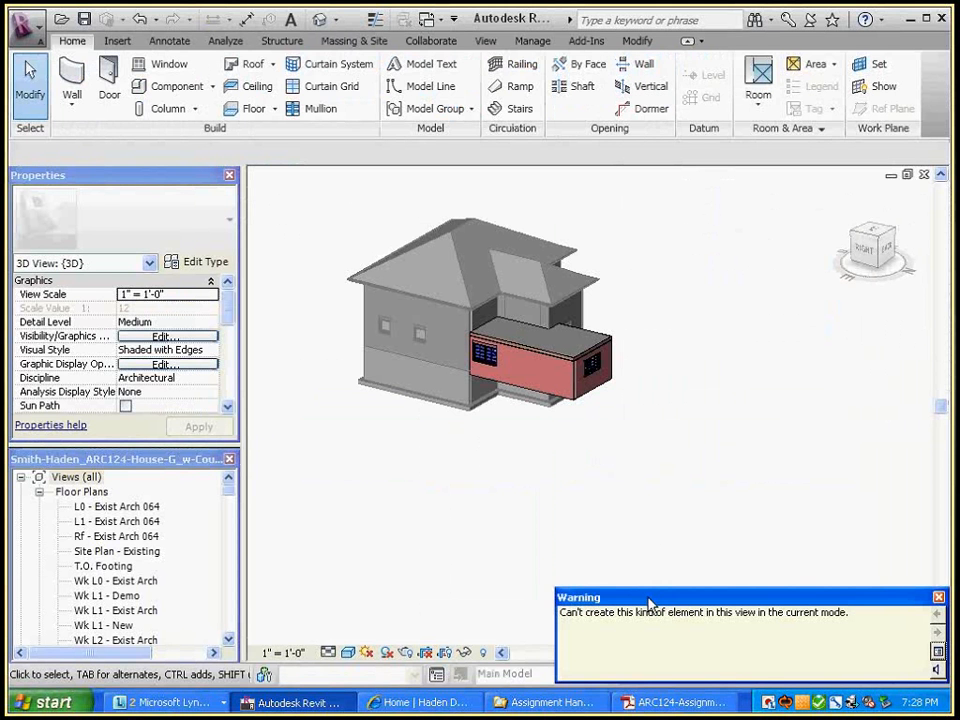
drag(650, 603, 438, 448)
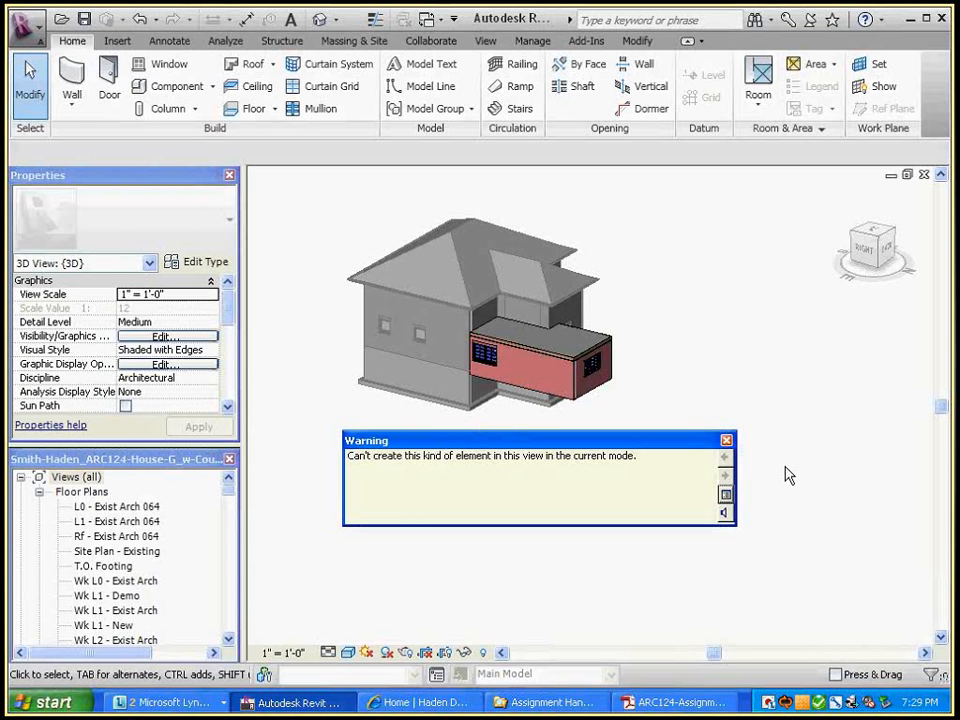
click(726, 440)
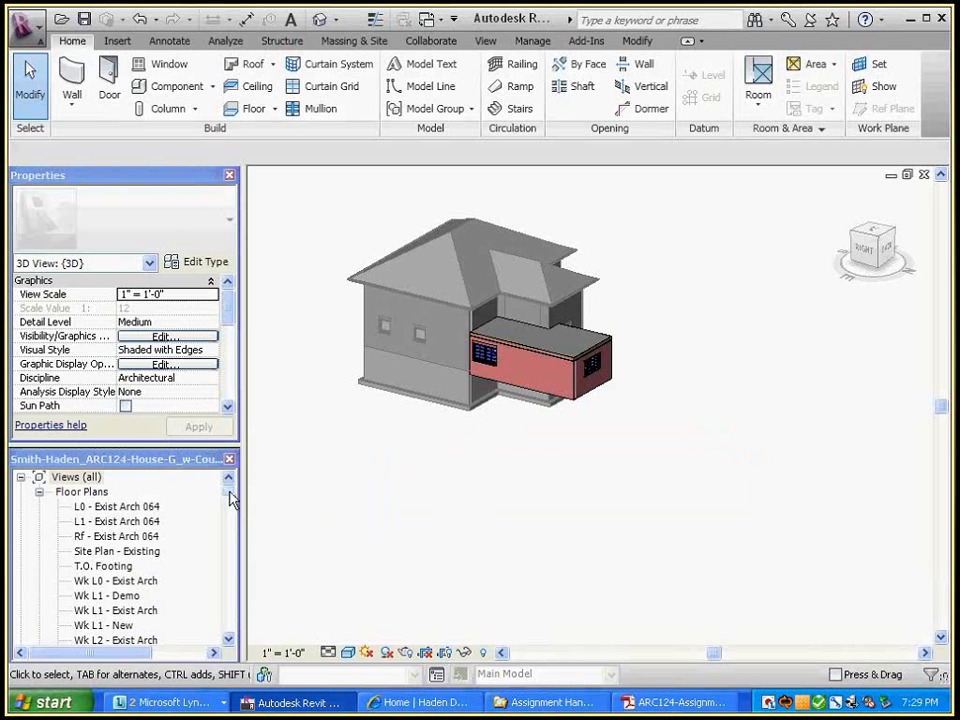
drag(229, 497, 229, 538)
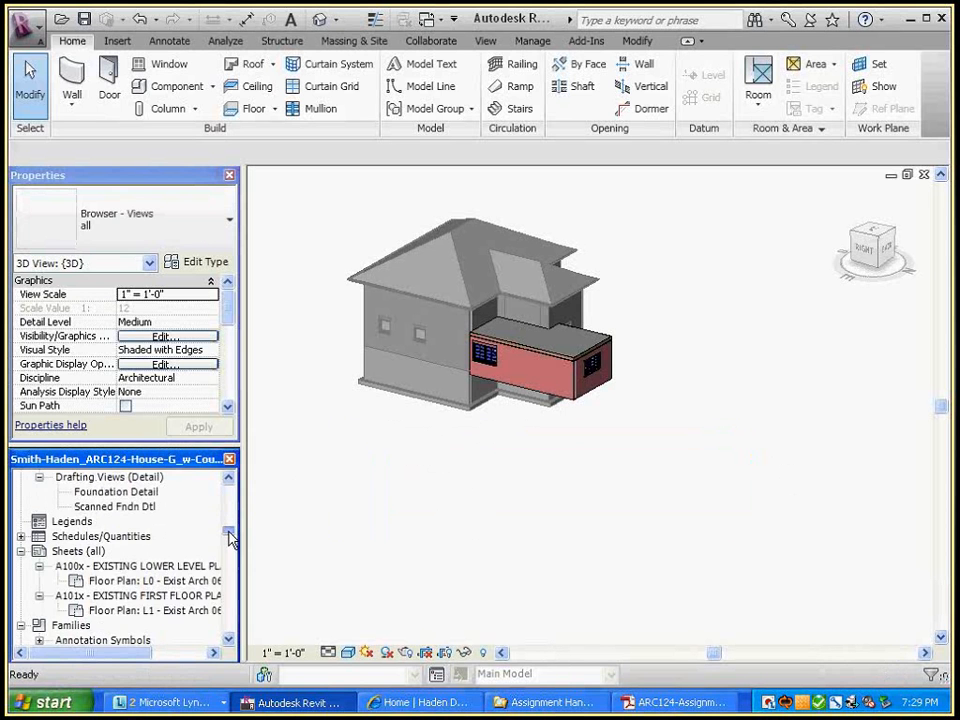
Open sheet A100x, then sheet A101x - EXISTING FIRST FLOOR, from the Project Browser
click(113, 567)
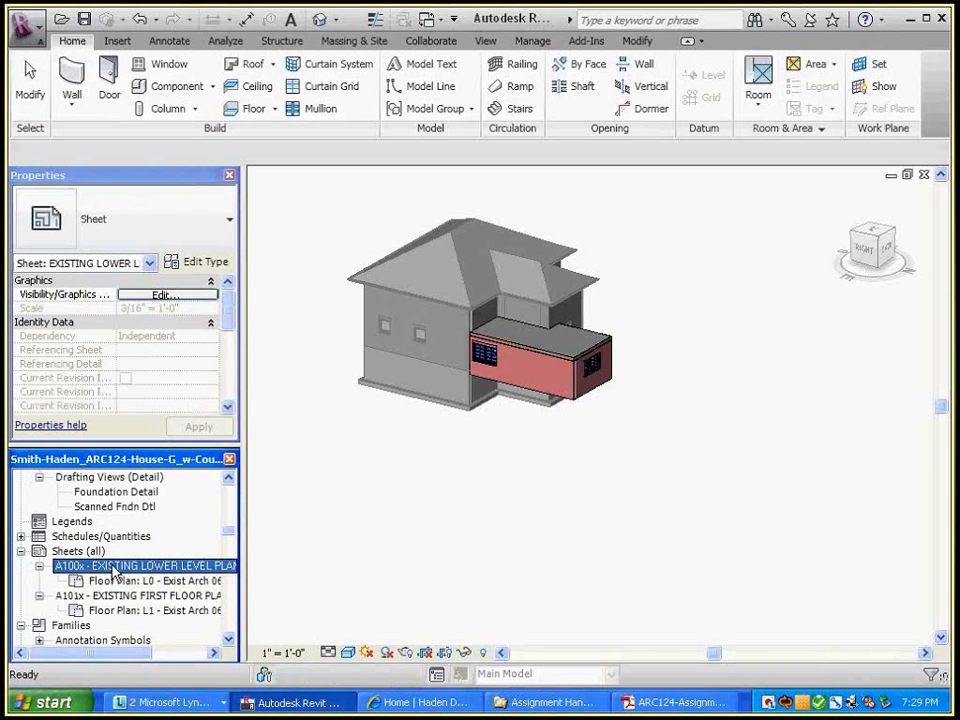
double_click(113, 567)
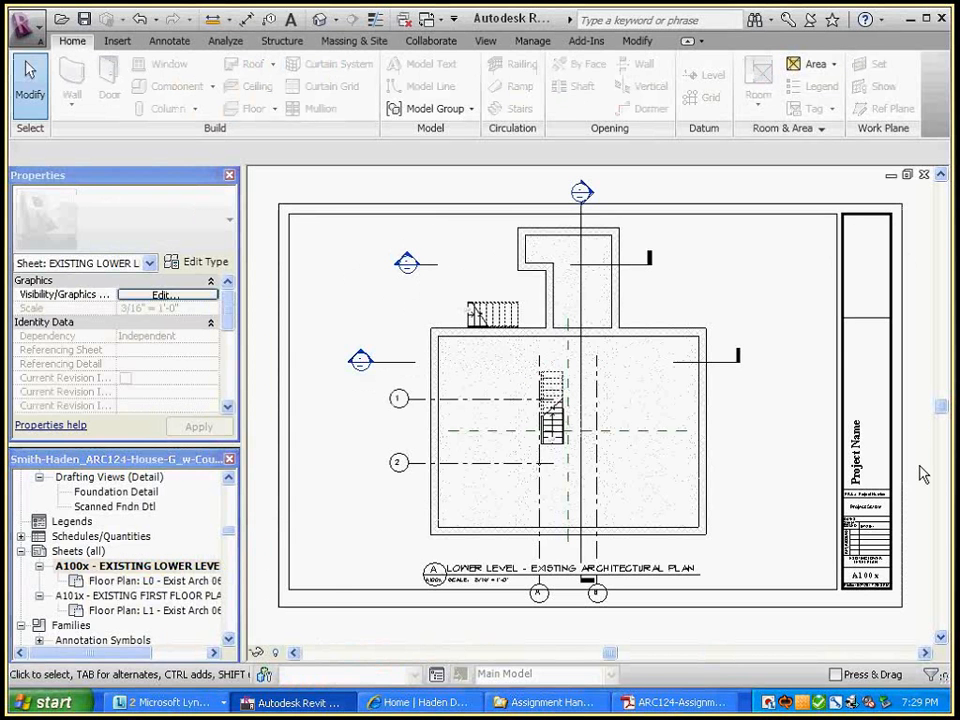
double_click(147, 598)
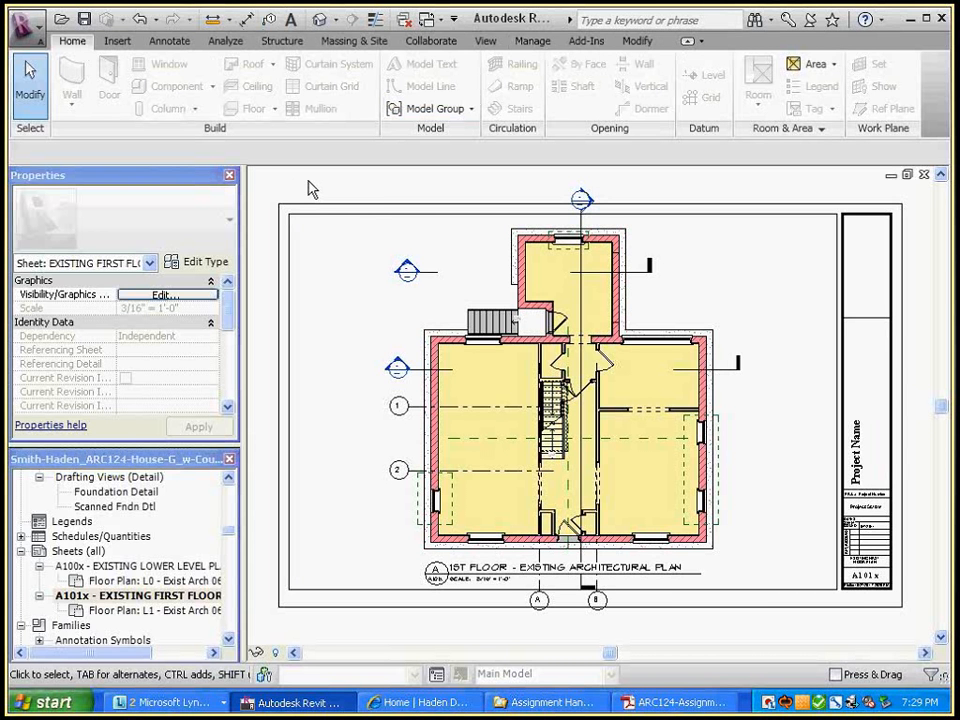
click(485, 41)
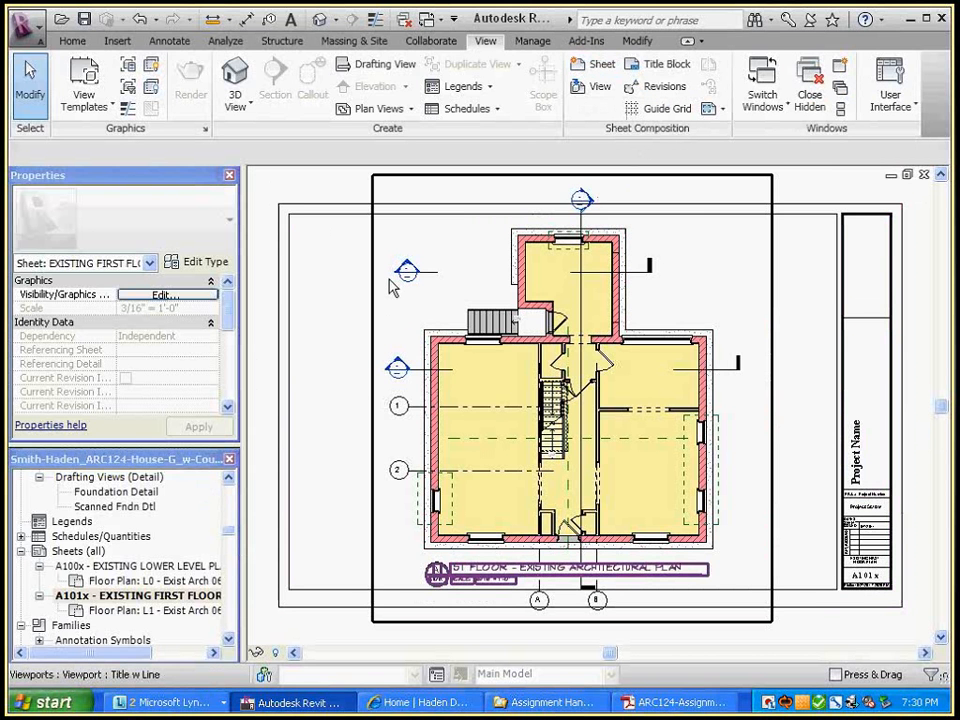
drag(229, 531, 230, 538)
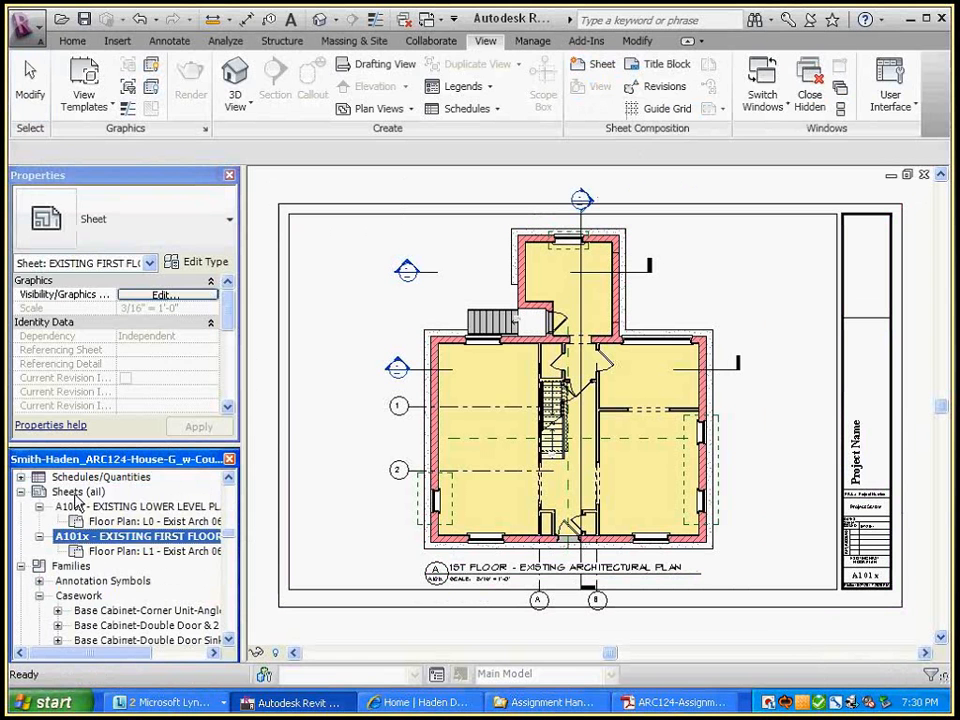
Create a new sheet using the custom Titleblock 11x17-L-Rt with Layout Grid title block
right_click(78, 494)
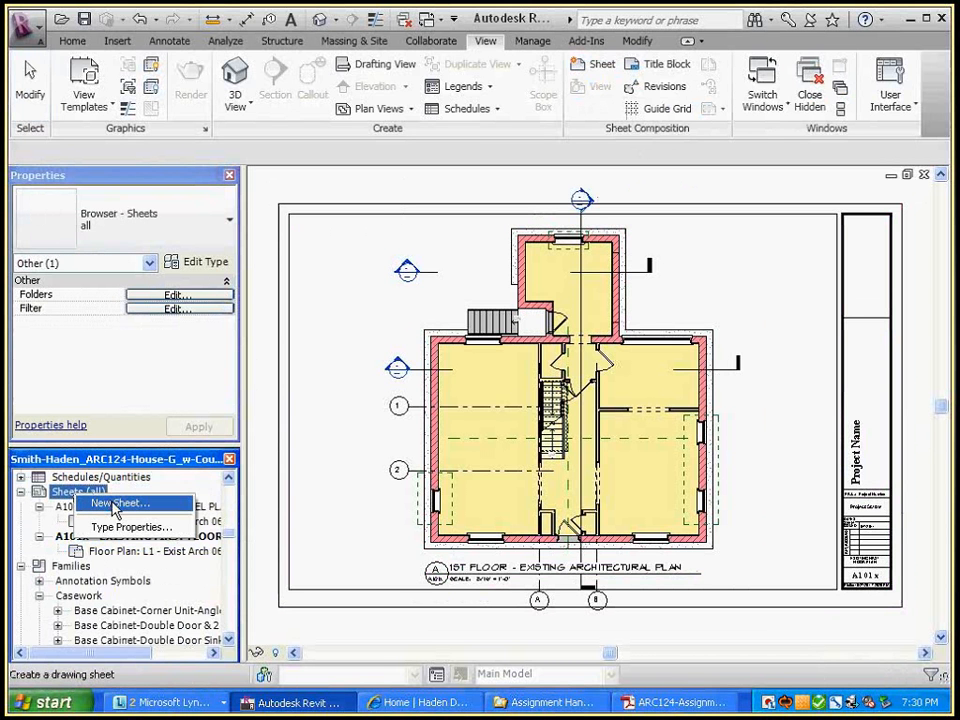
click(115, 507)
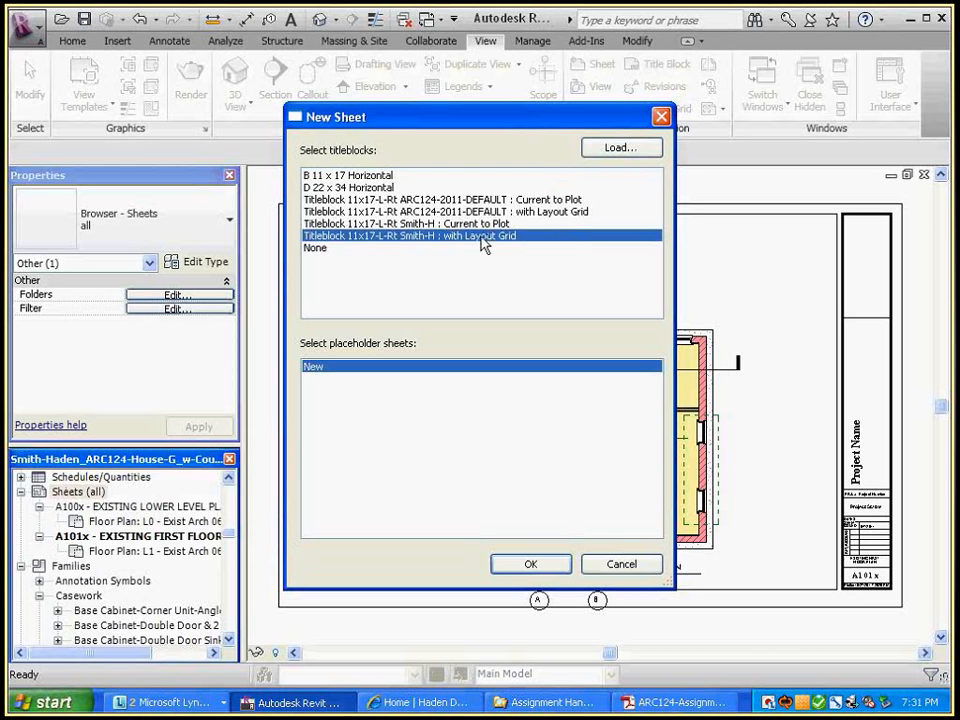
click(533, 564)
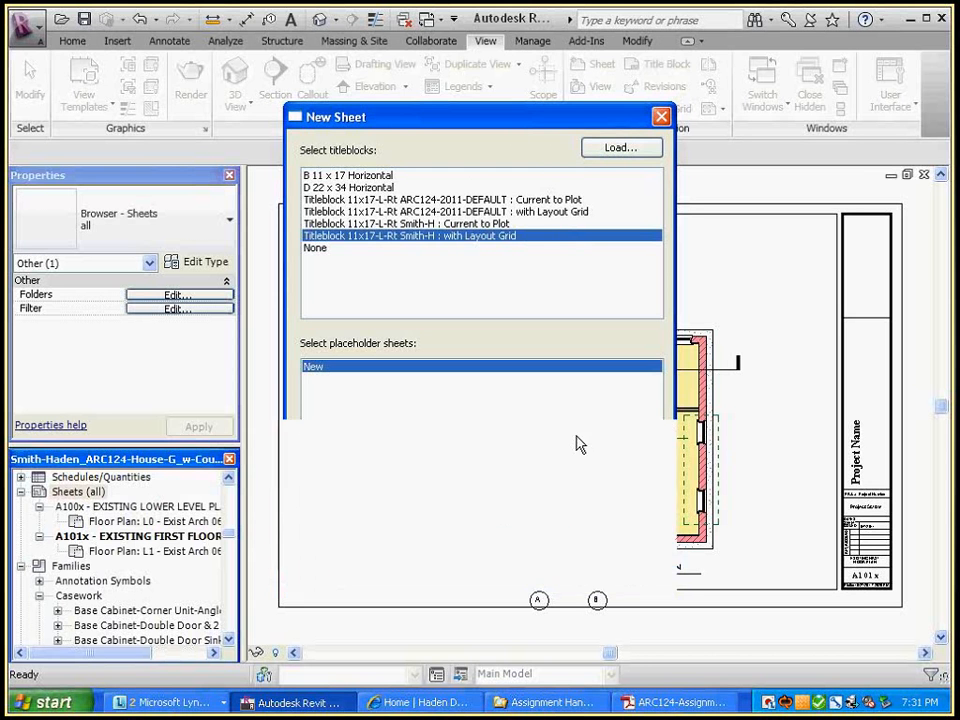
scroll(900, 326, up, 5)
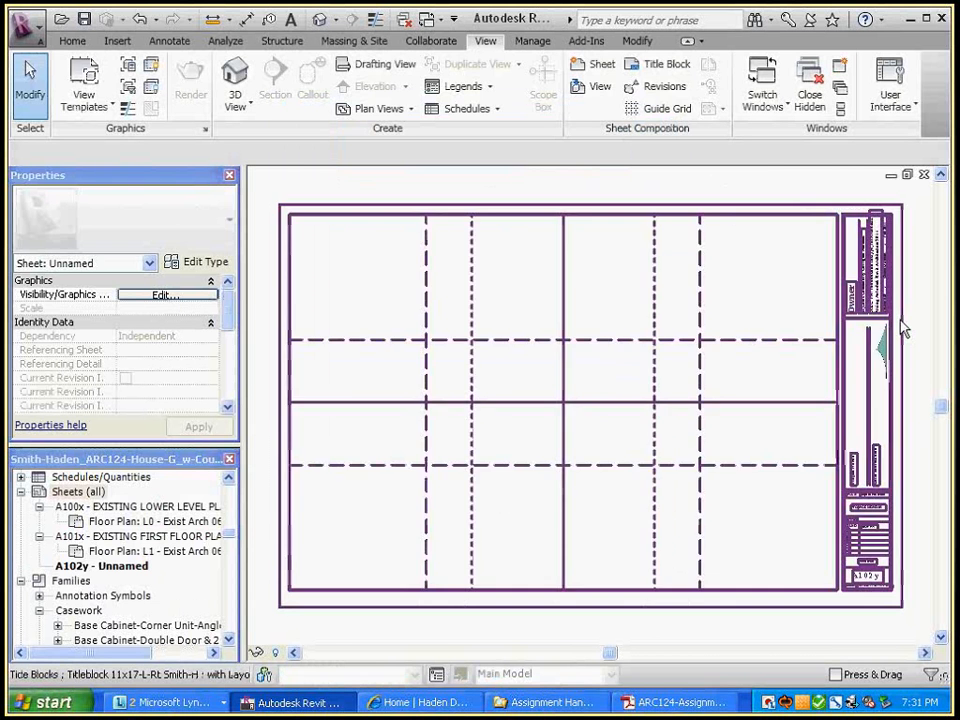
middle_drag(900, 317, 876, 423)
scroll(866, 386, up, 2)
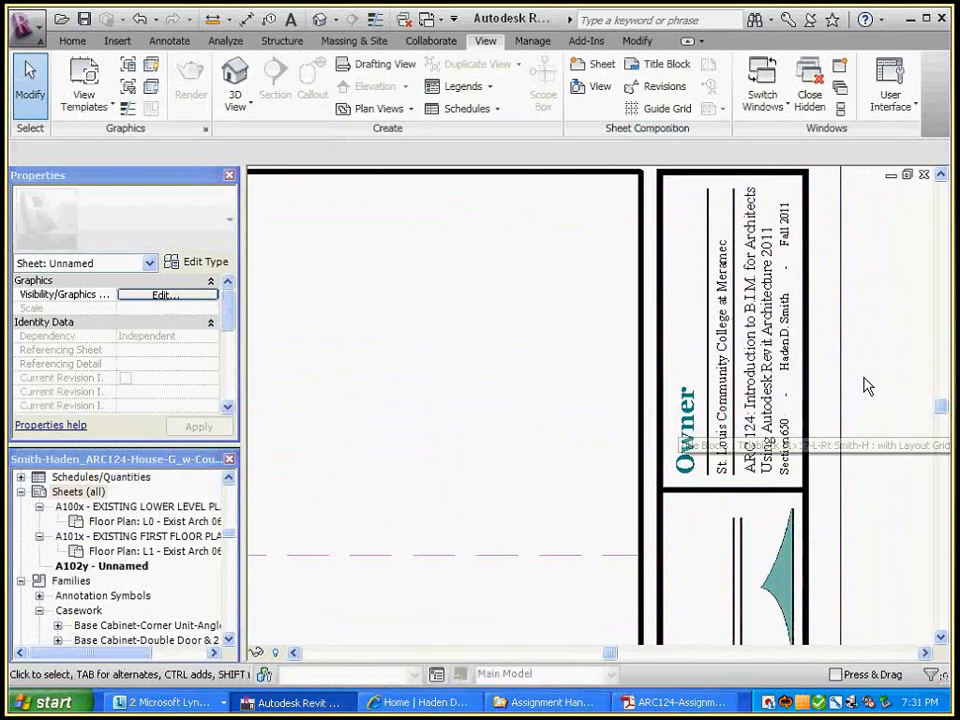
scroll(866, 386, down, 3)
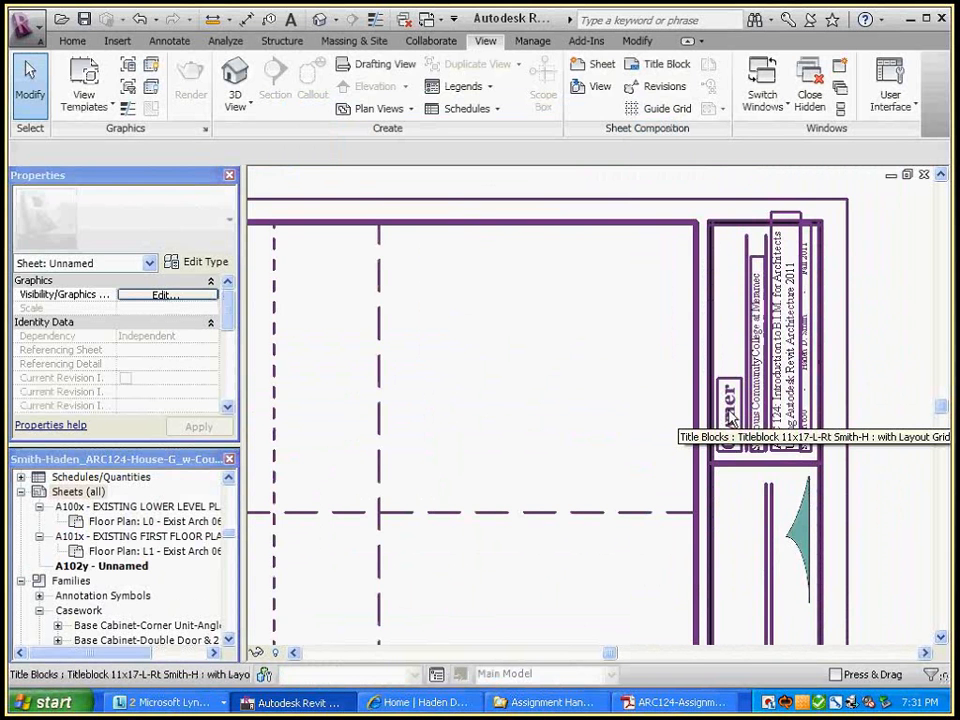
scroll(786, 332, down, 2)
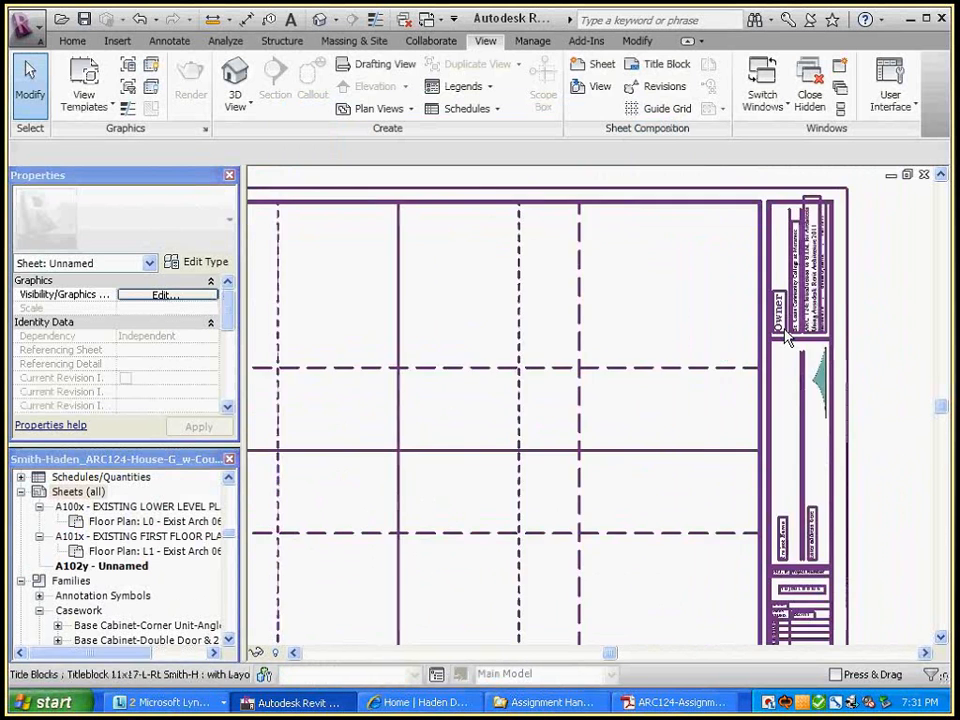
scroll(874, 317, up, 3)
middle_drag(874, 317, 881, 417)
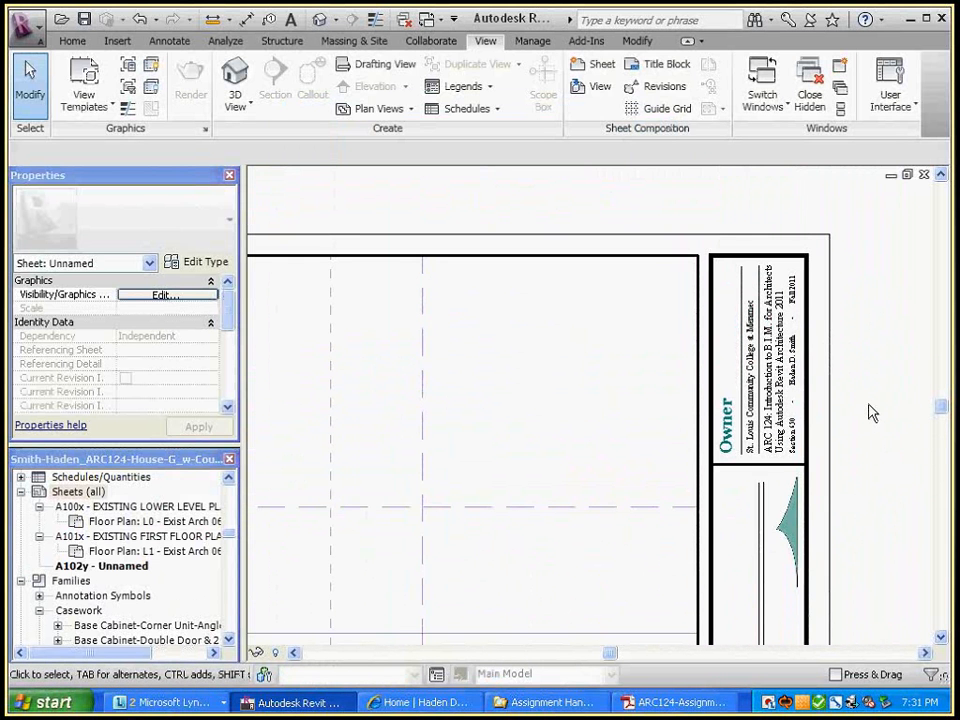
scroll(872, 413, down, 3)
middle_drag(872, 439, 780, 456)
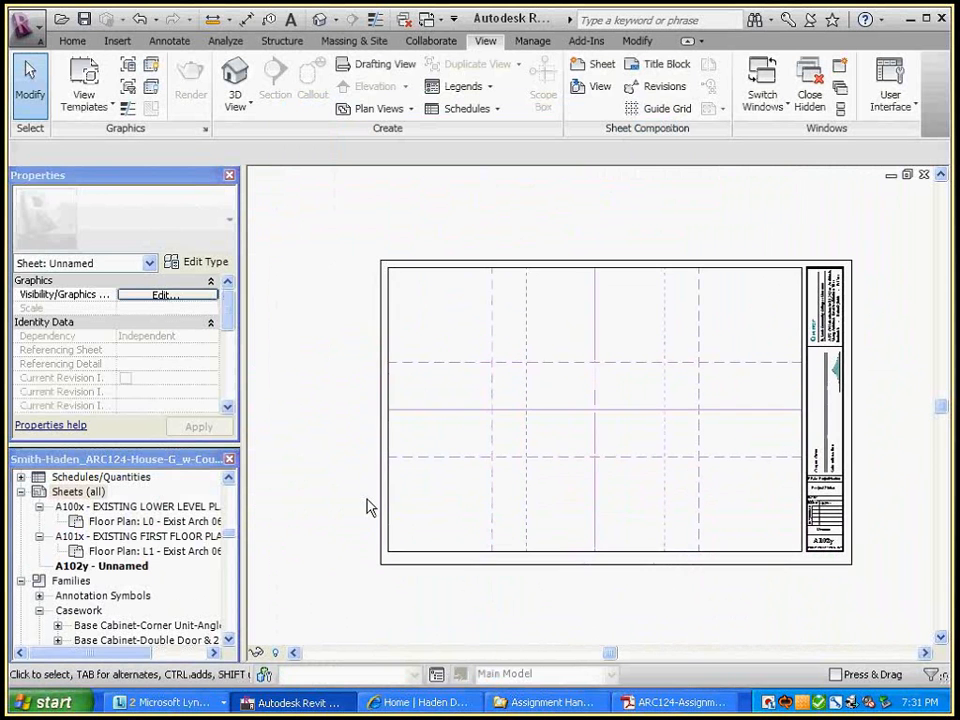
double_click(137, 506)
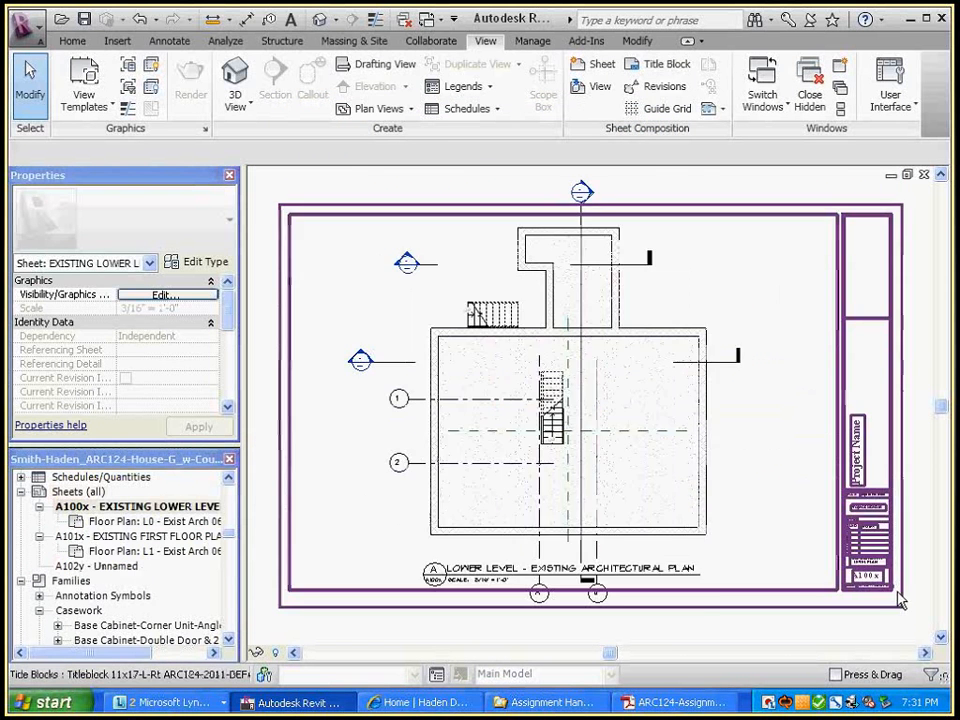
scroll(915, 530, up, 4)
middle_drag(915, 530, 876, 448)
scroll(870, 452, down, 2)
scroll(856, 460, down, 1)
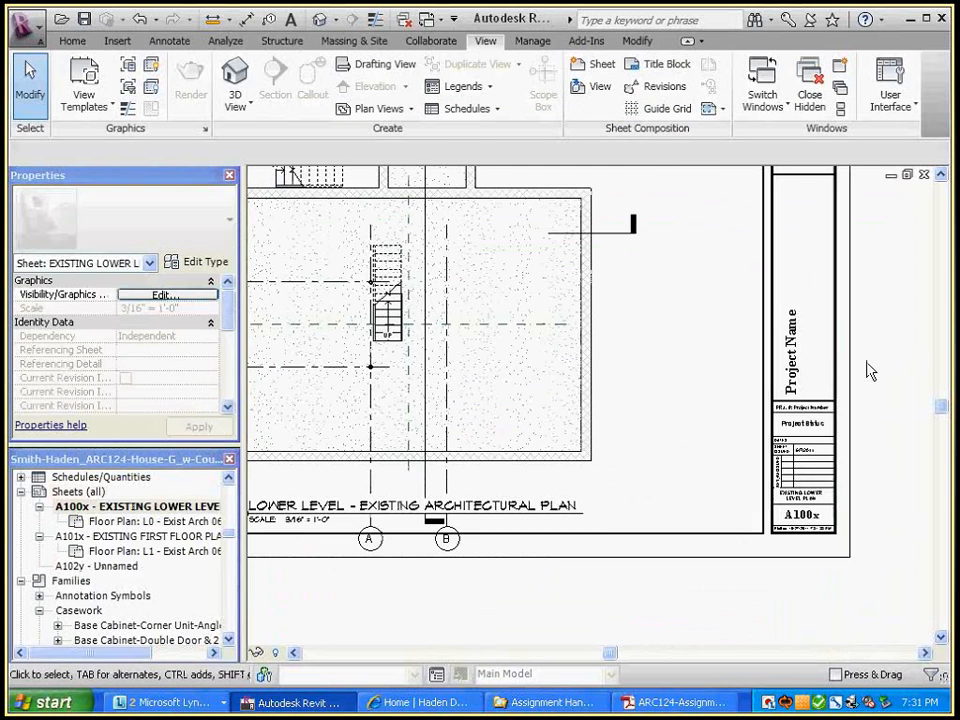
middle_drag(805, 195, 783, 364)
scroll(890, 420, down, 1)
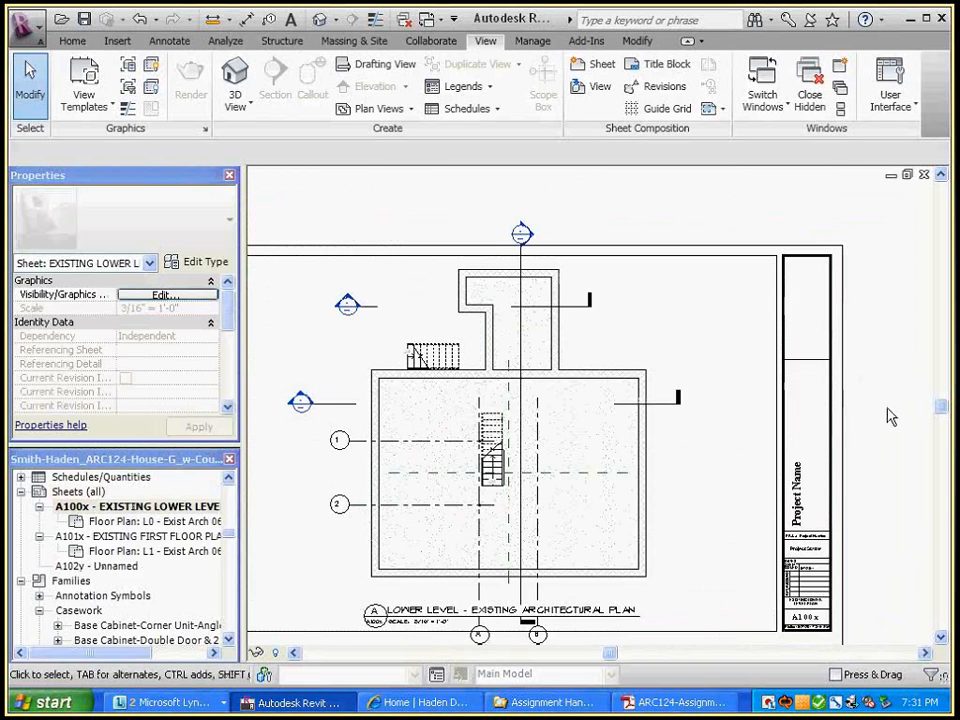
middle_drag(890, 420, 889, 407)
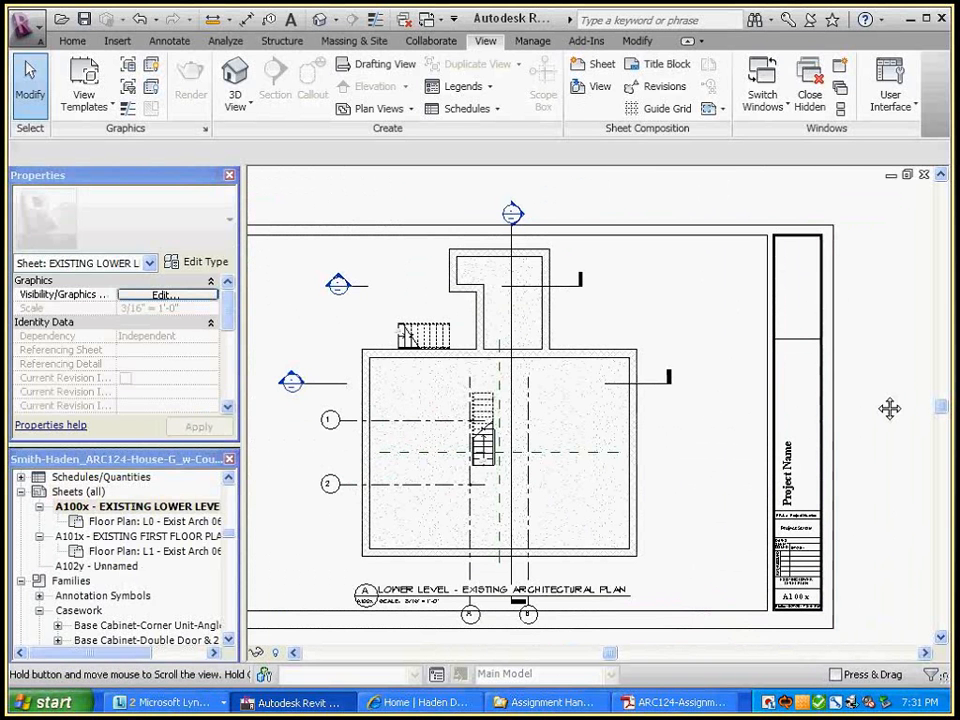
key(ctrl+Tab)
scroll(869, 491, up, 1)
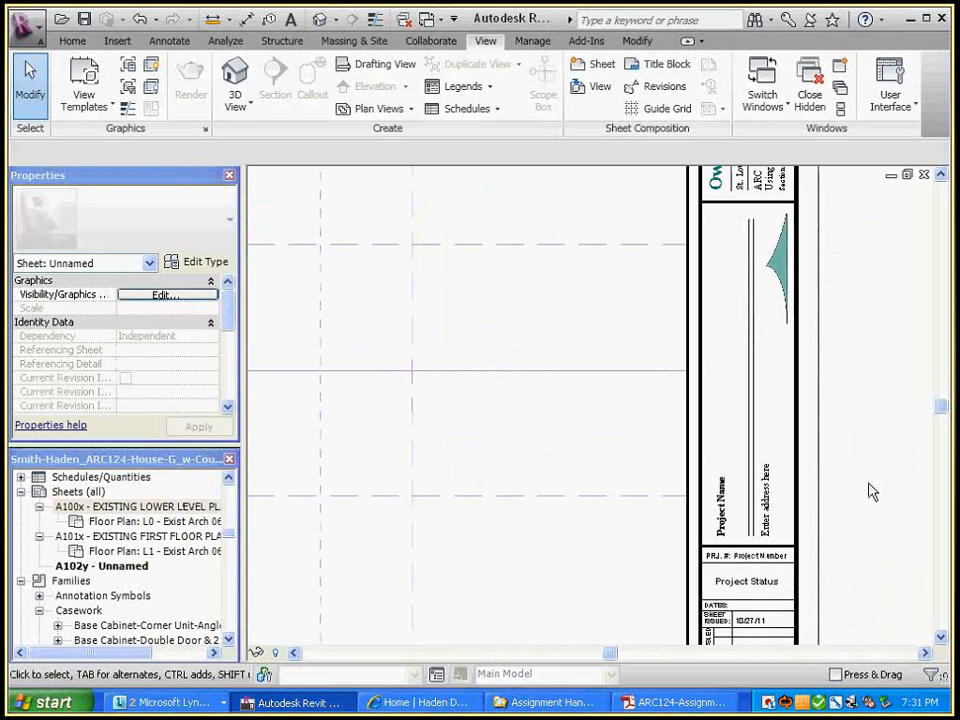
scroll(870, 490, down, 2)
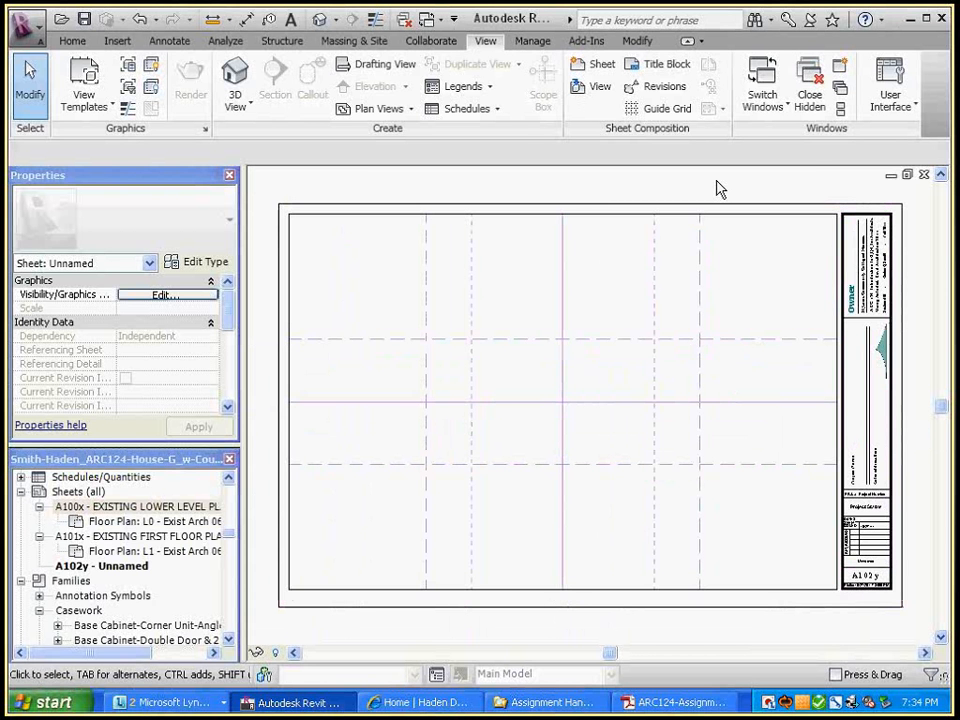
Cycle through the open views (A101x sheet, 3D house, title block family), fitting each to the window
key(ctrl+Tab)
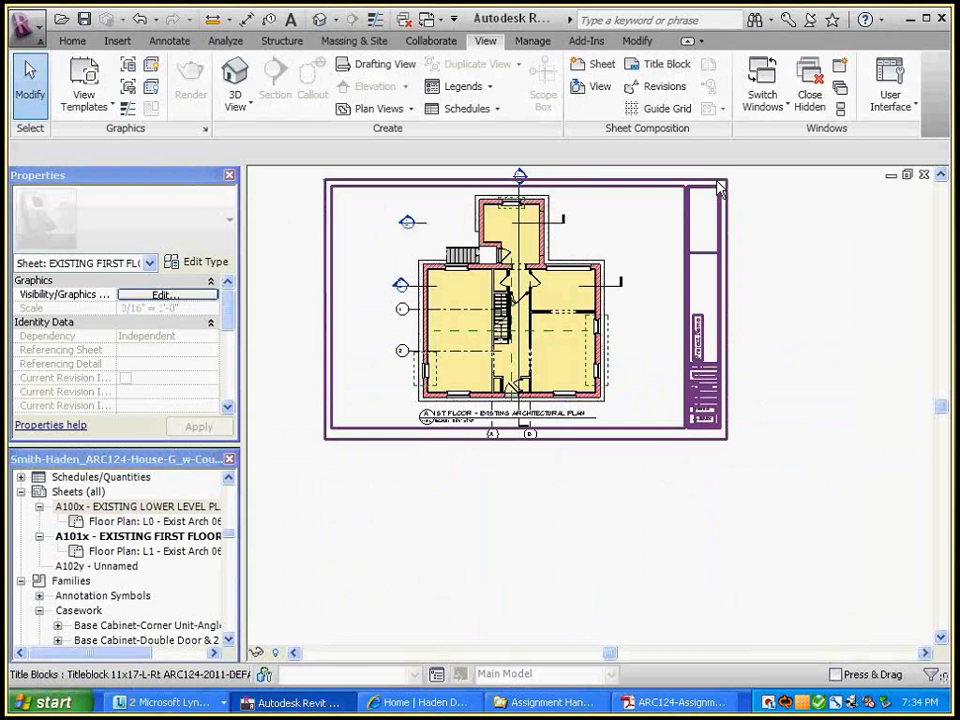
key(z)
key(f)
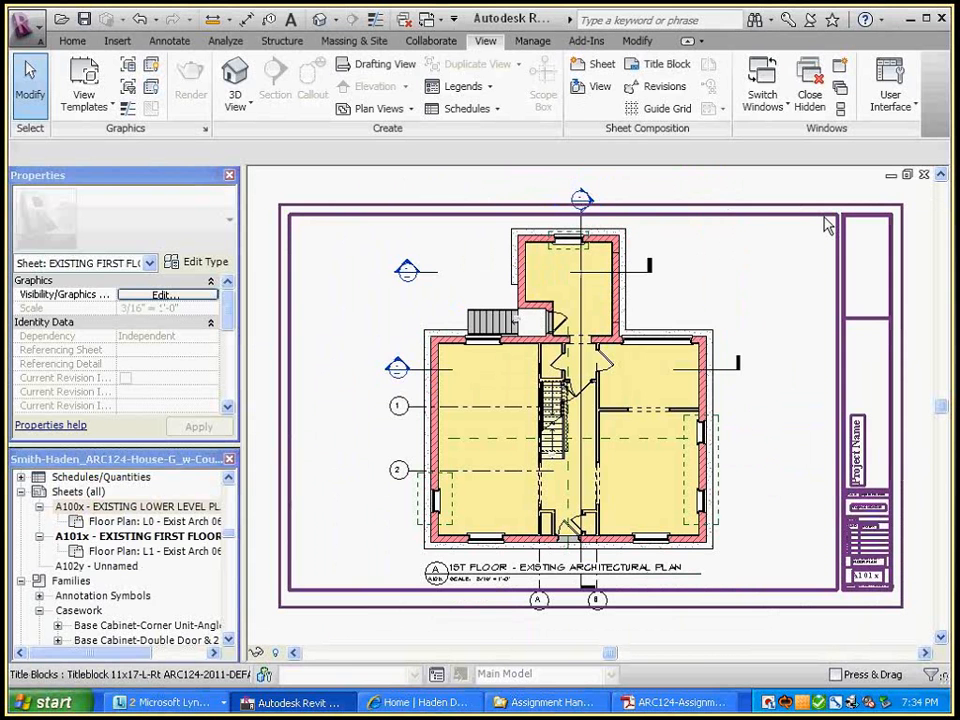
key(ctrl+Tab)
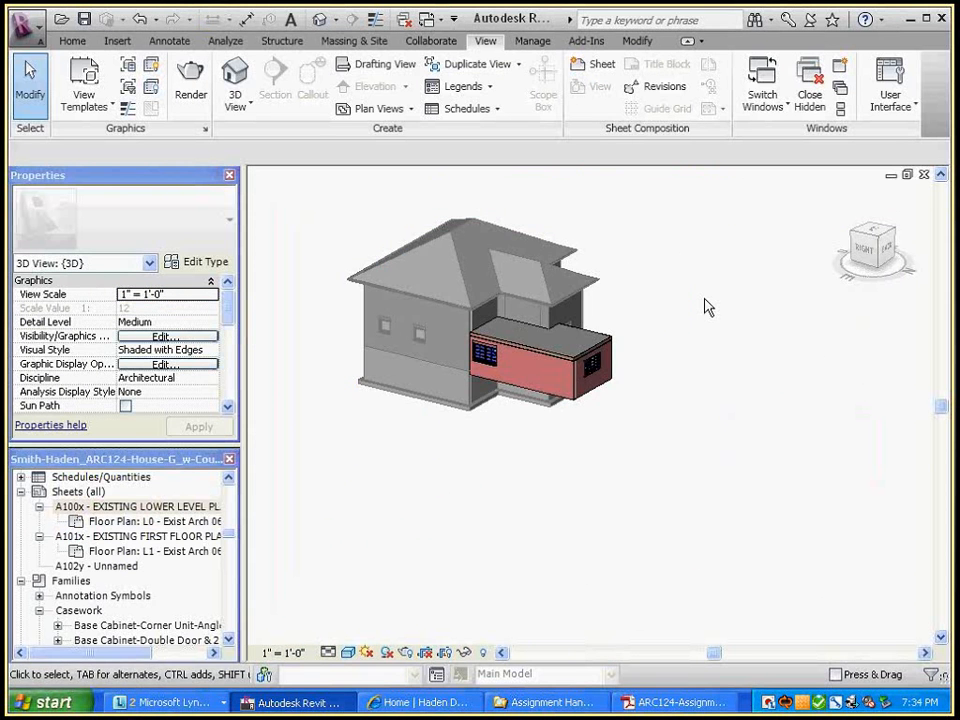
key(z)
key(f)
key(ctrl+Tab)
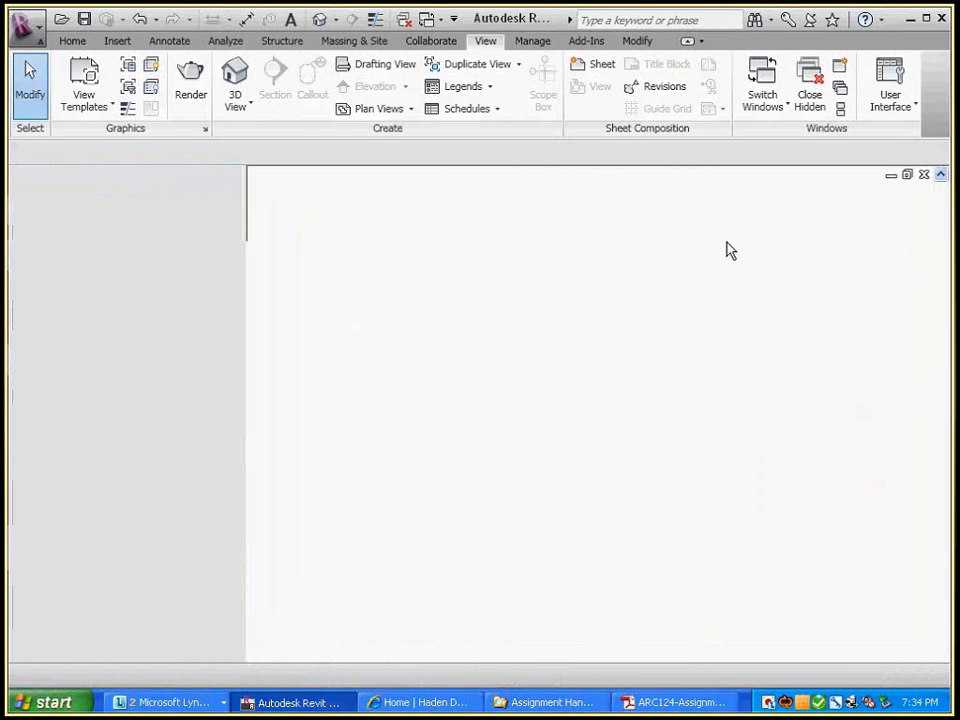
key(z)
key(f)
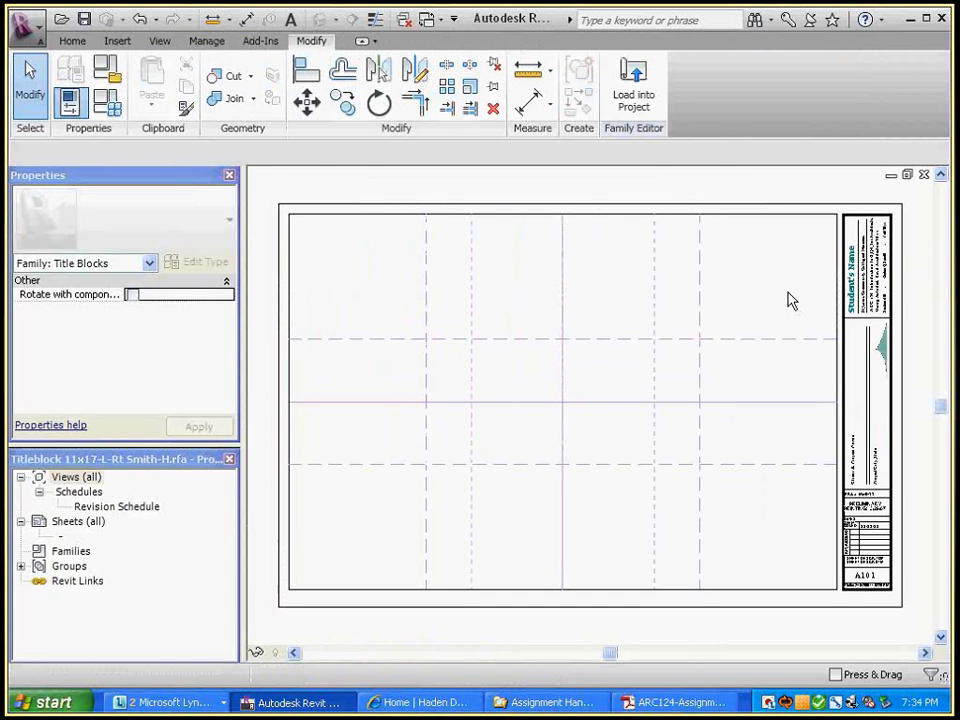
key(ctrl+Tab)
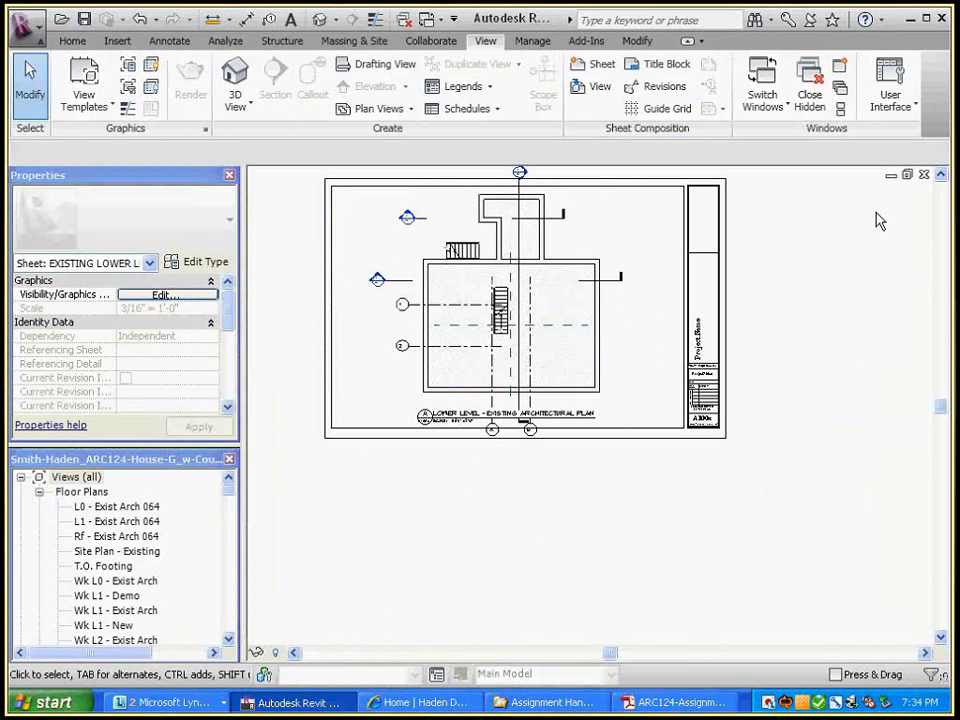
key(ctrl+Tab)
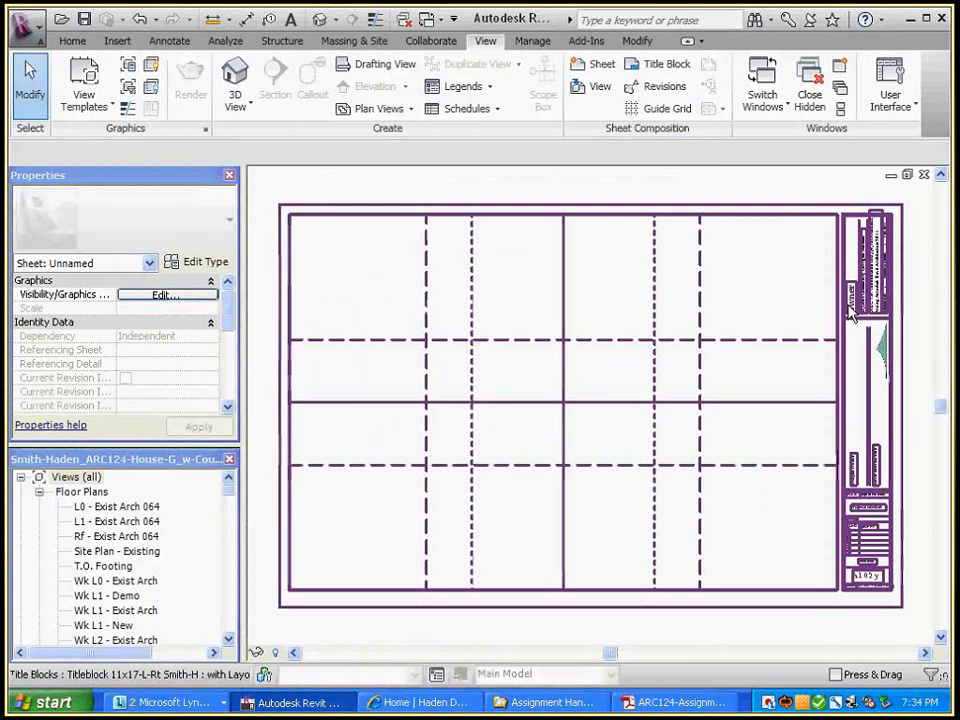
key(ctrl+Tab)
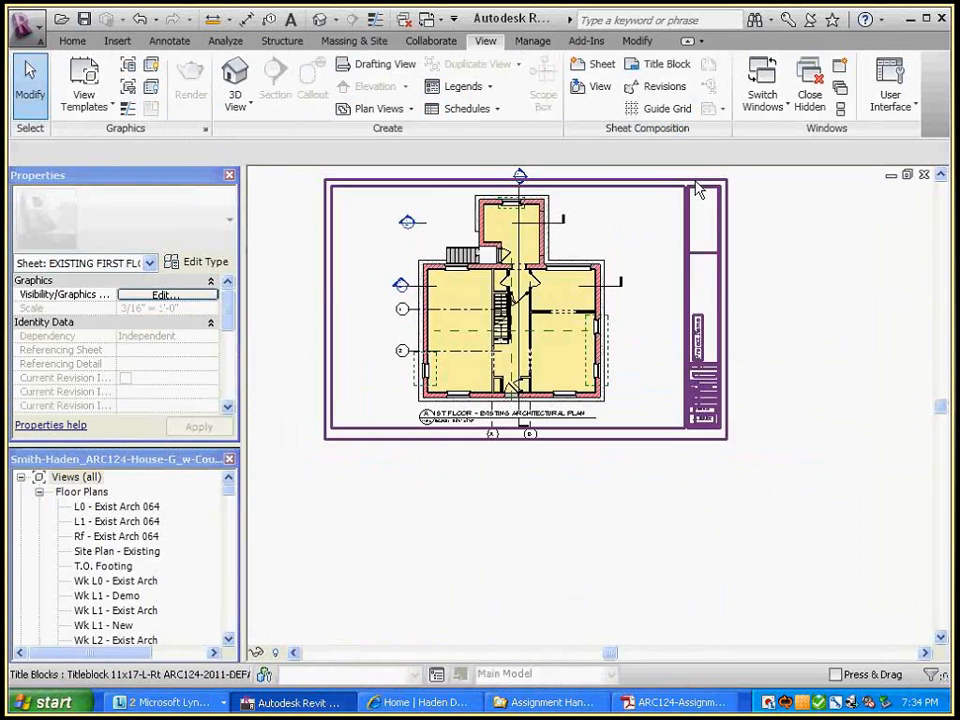
key(ctrl+Tab)
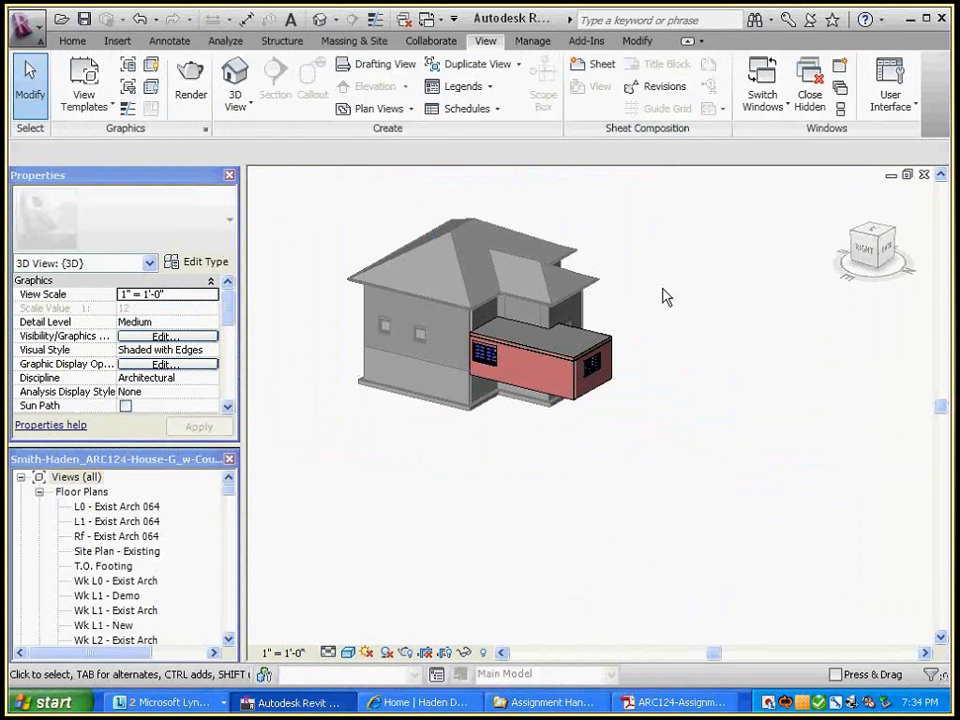
key(ctrl+Tab)
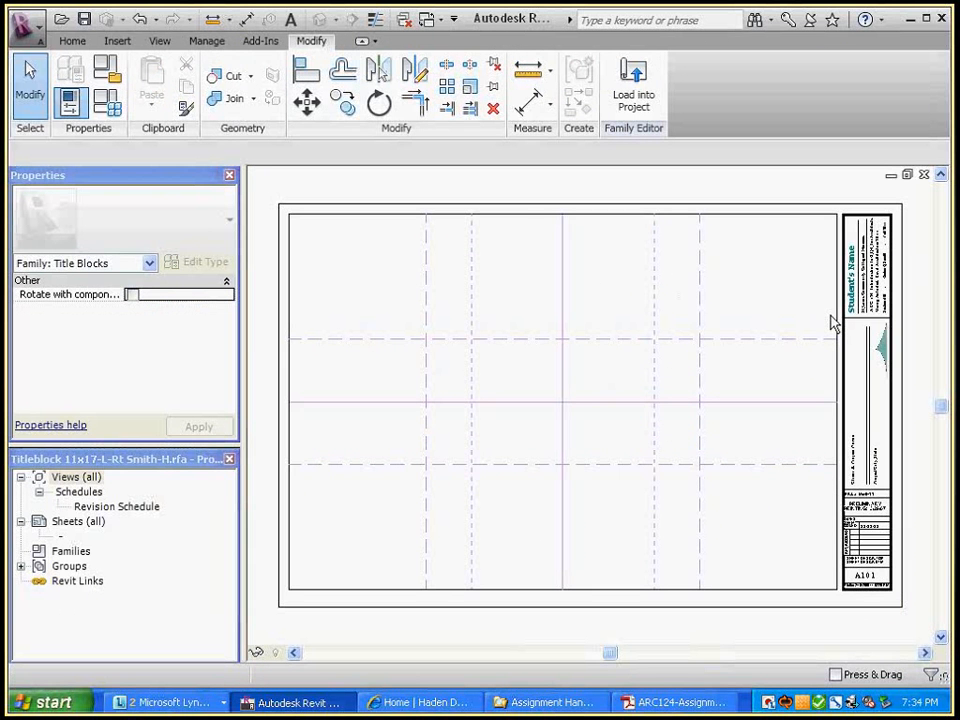
Inspect the Student's Name label in the title block family, then return to the unnamed A102y sheet
scroll(830, 322, up, 3)
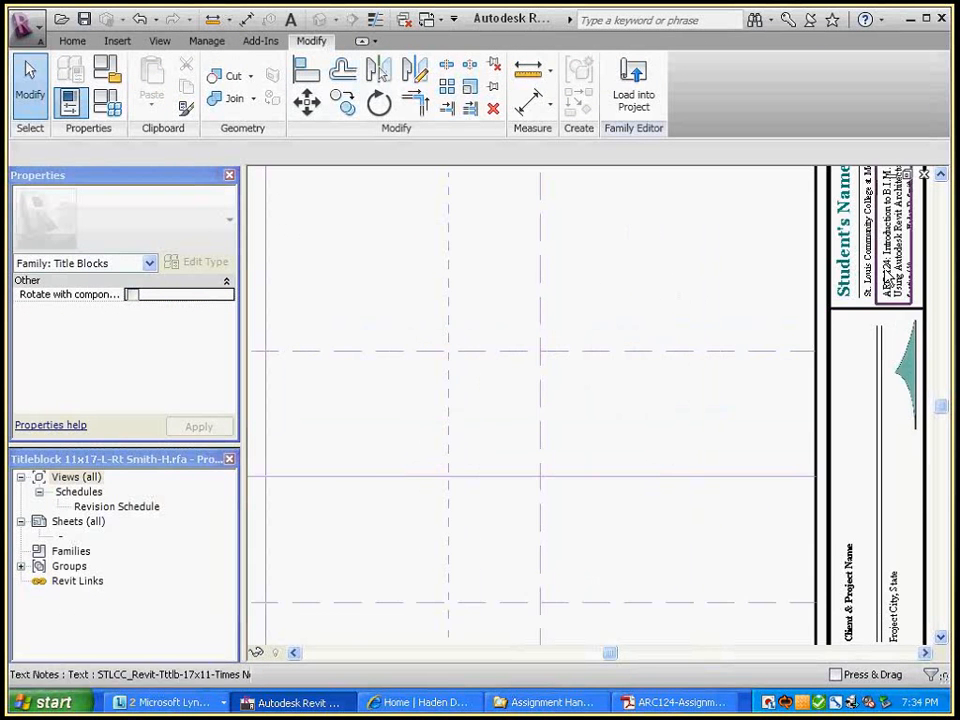
middle_drag(830, 322, 817, 418)
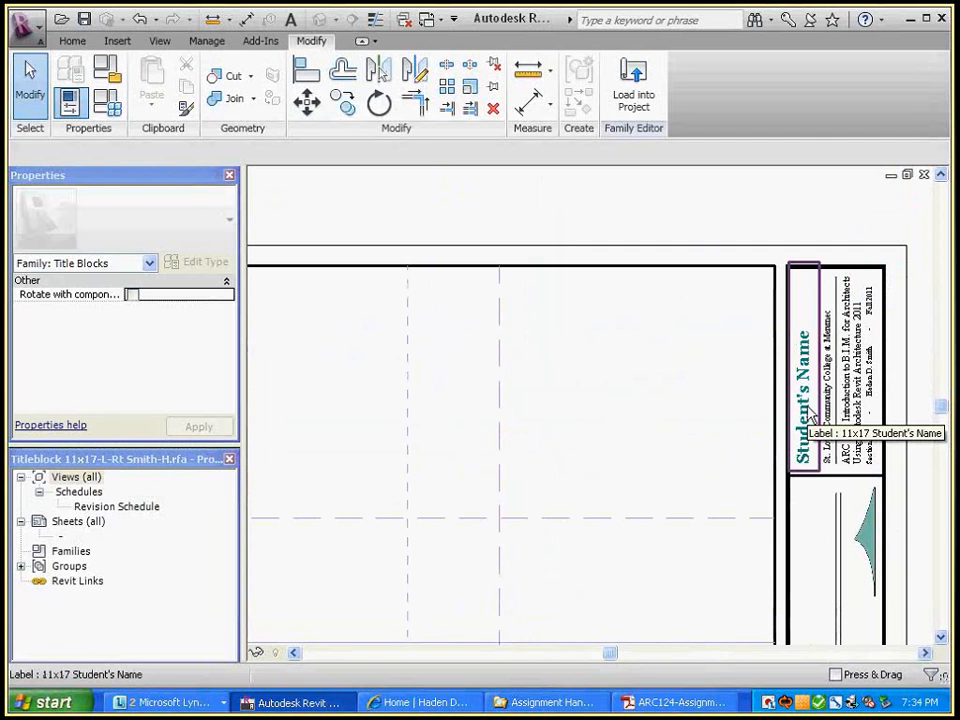
middle_drag(776, 559, 754, 302)
key(ctrl+Tab)
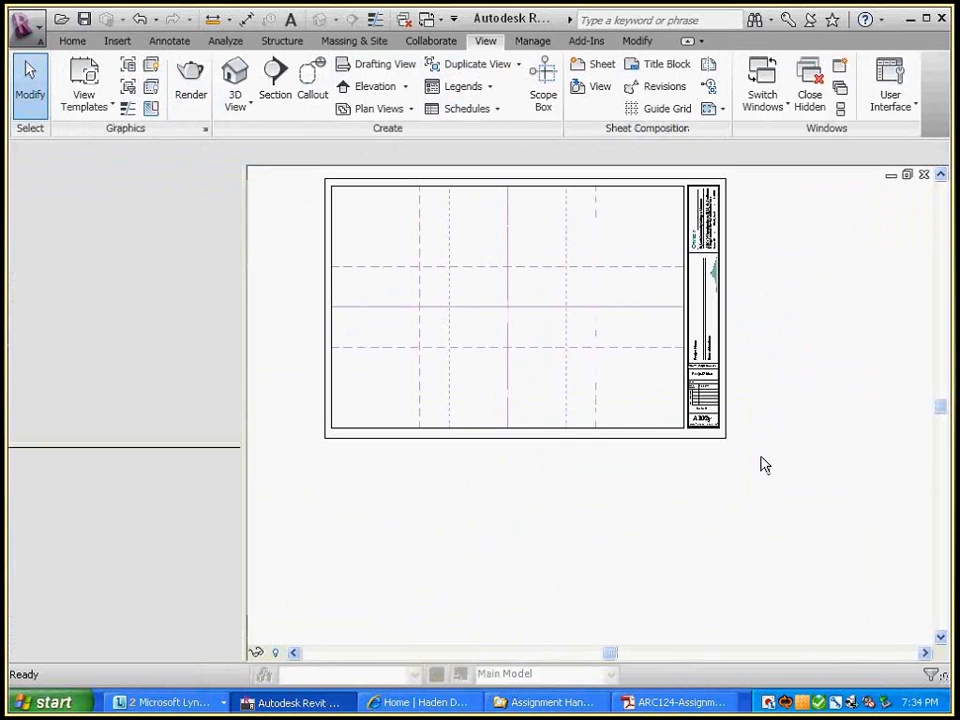
scroll(716, 436, up, 3)
Replace the Owner label on the A102y title block with the student's full name
mouse_move(785, 350)
middle_down()
mouse_move(836, 674)
mouse_move(836, 666)
middle_up()
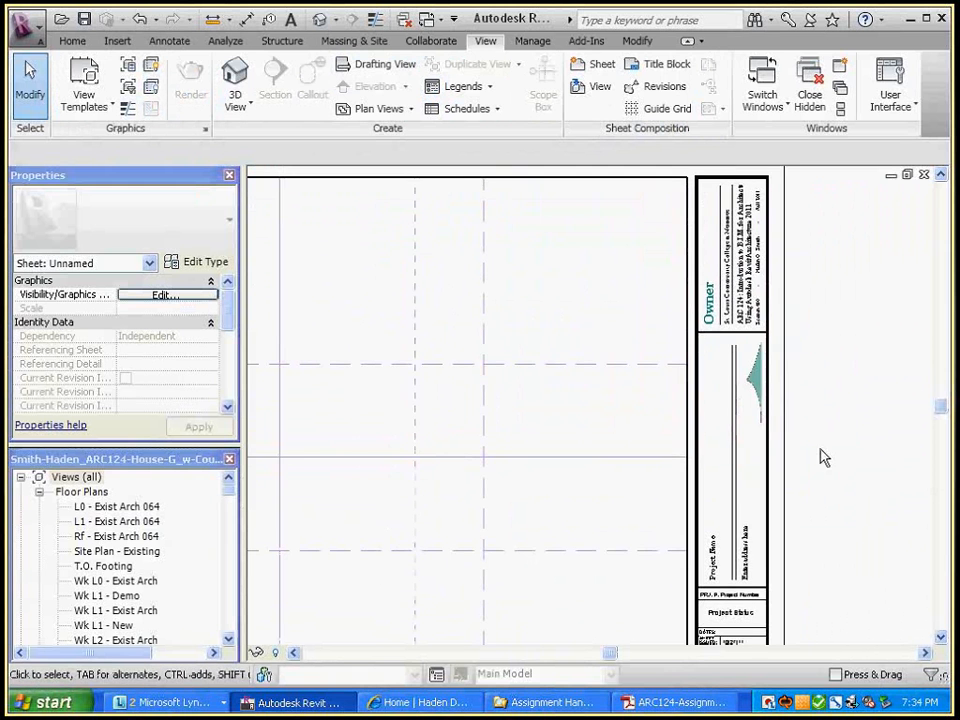
scroll(716, 376, up, 1)
click(700, 381)
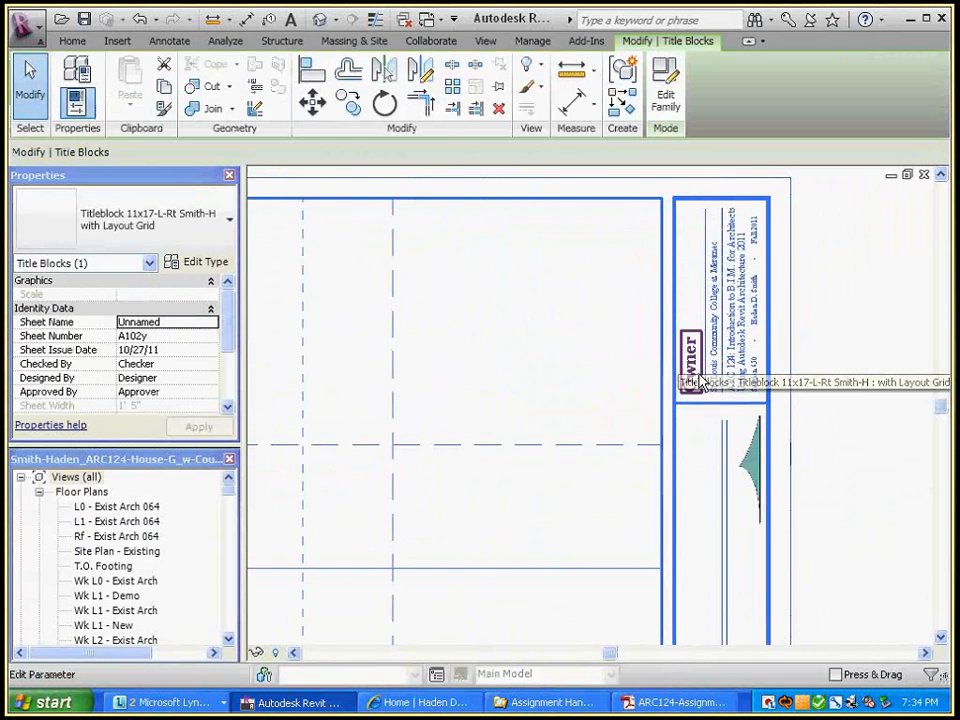
click(700, 381)
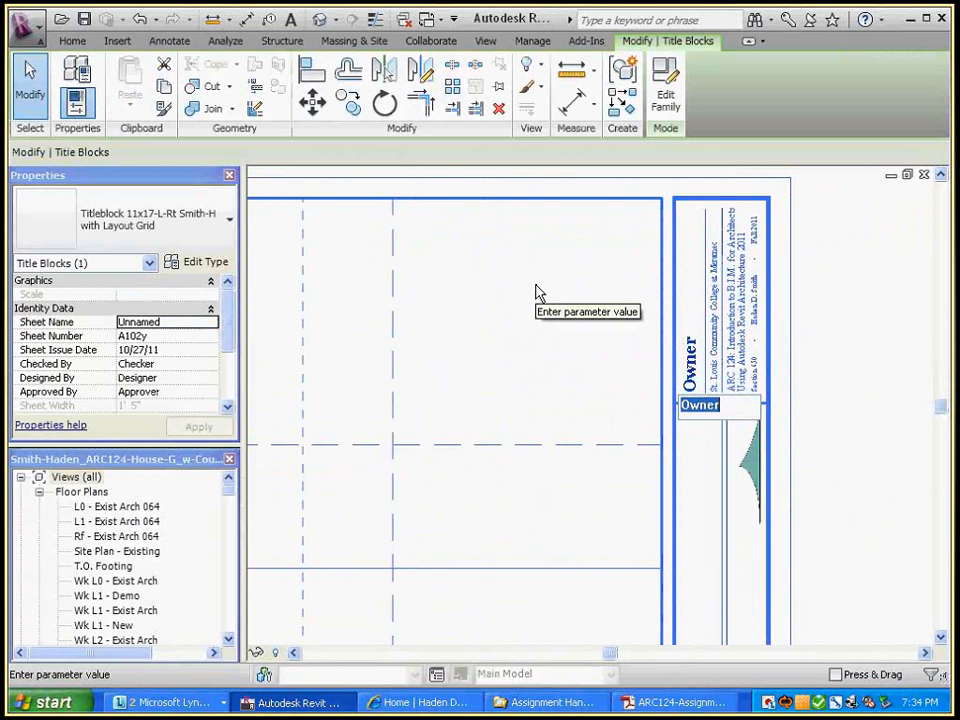
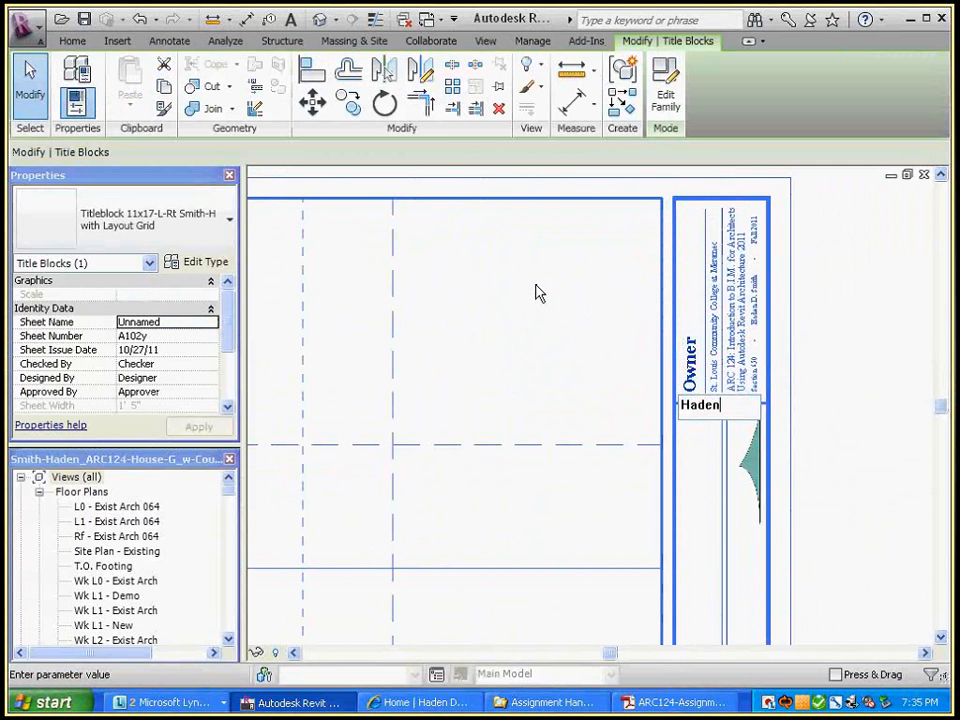
click(871, 285)
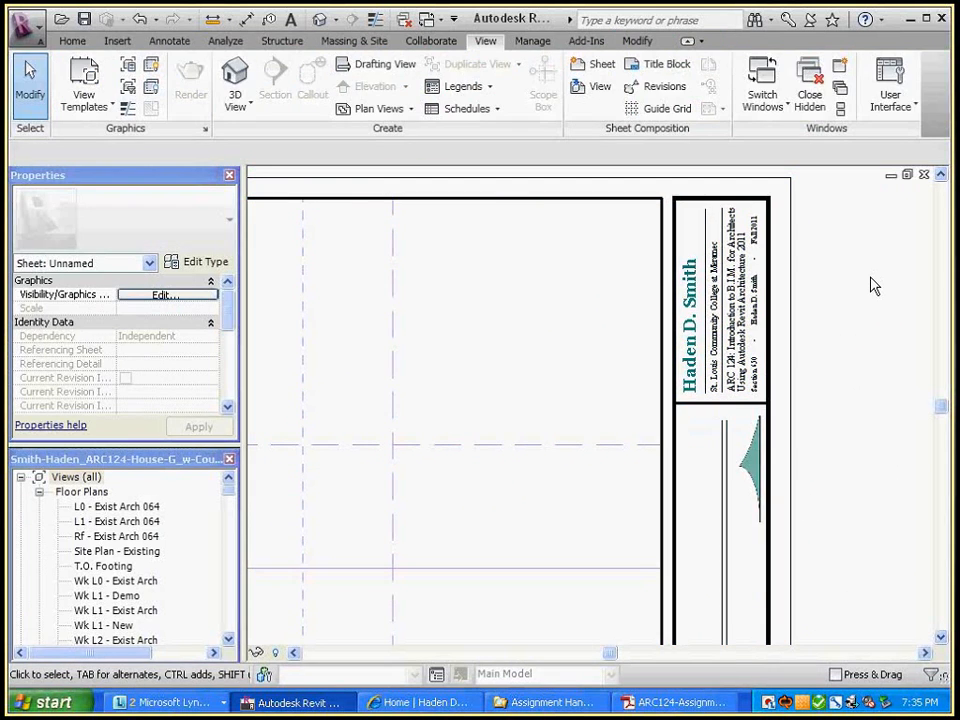
Reselect the title block to check the new name, then deselect it
scroll(786, 216, up, 5)
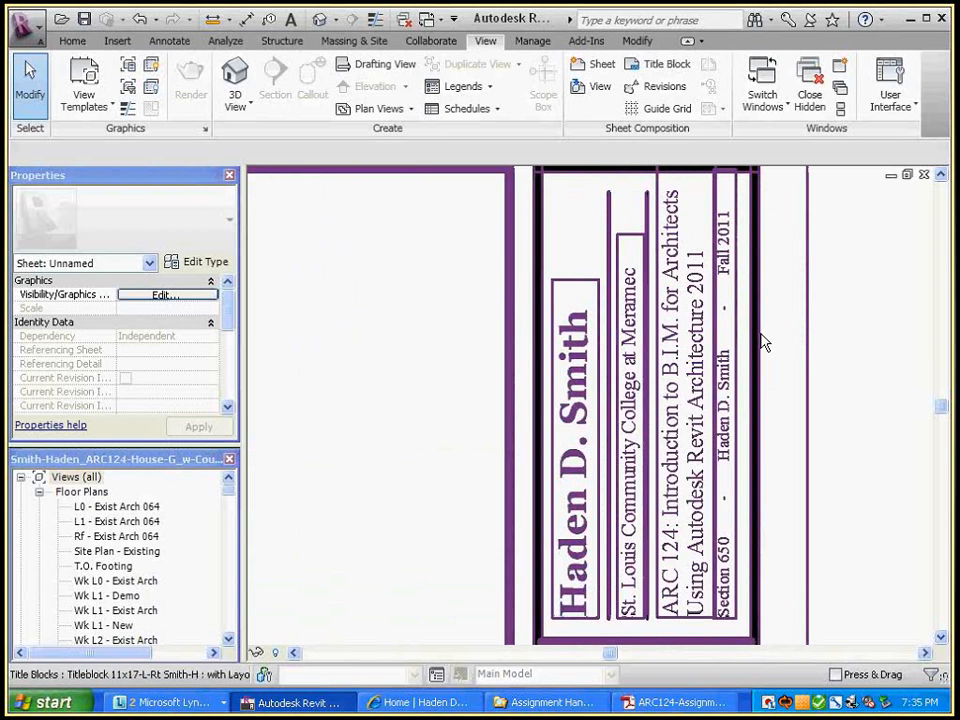
click(762, 343)
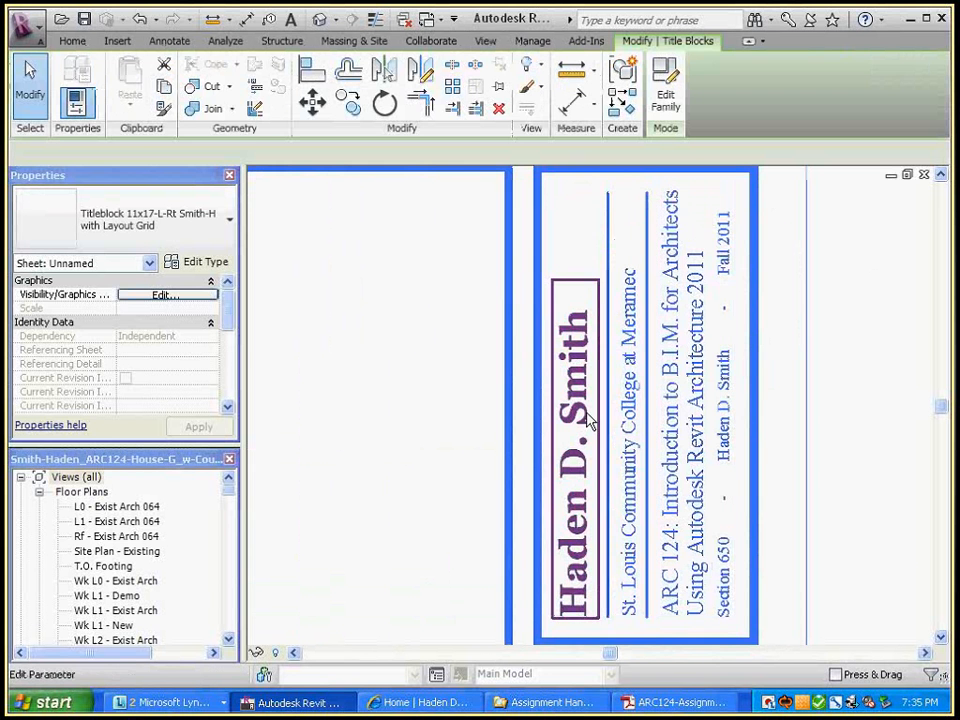
scroll(429, 358, down, 1)
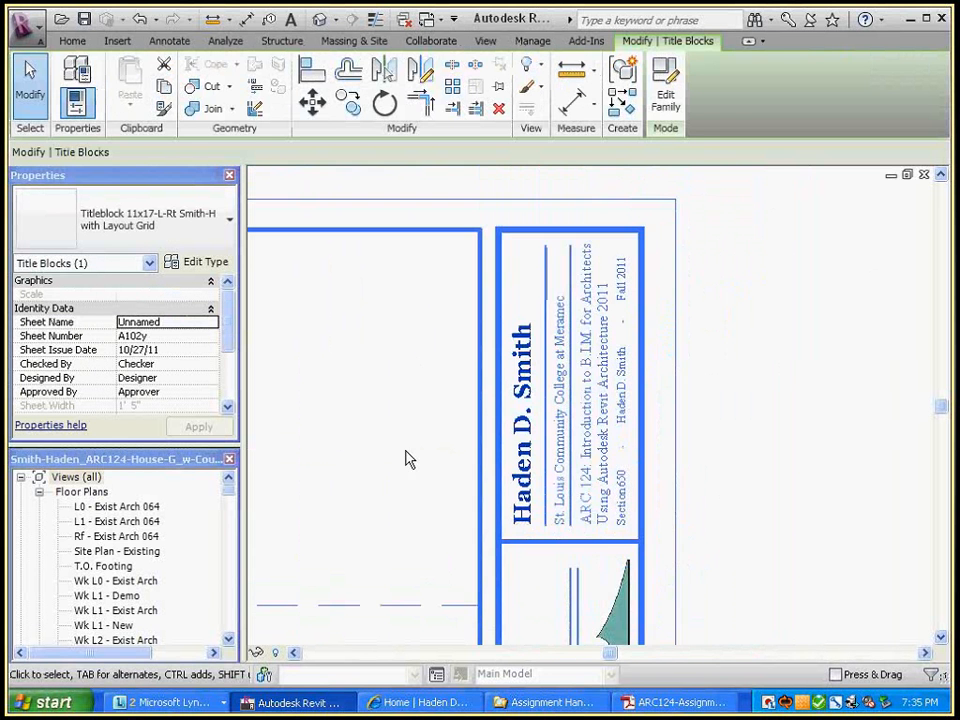
middle_drag(418, 461, 515, 374)
click(849, 431)
key(ctrl+Tab)
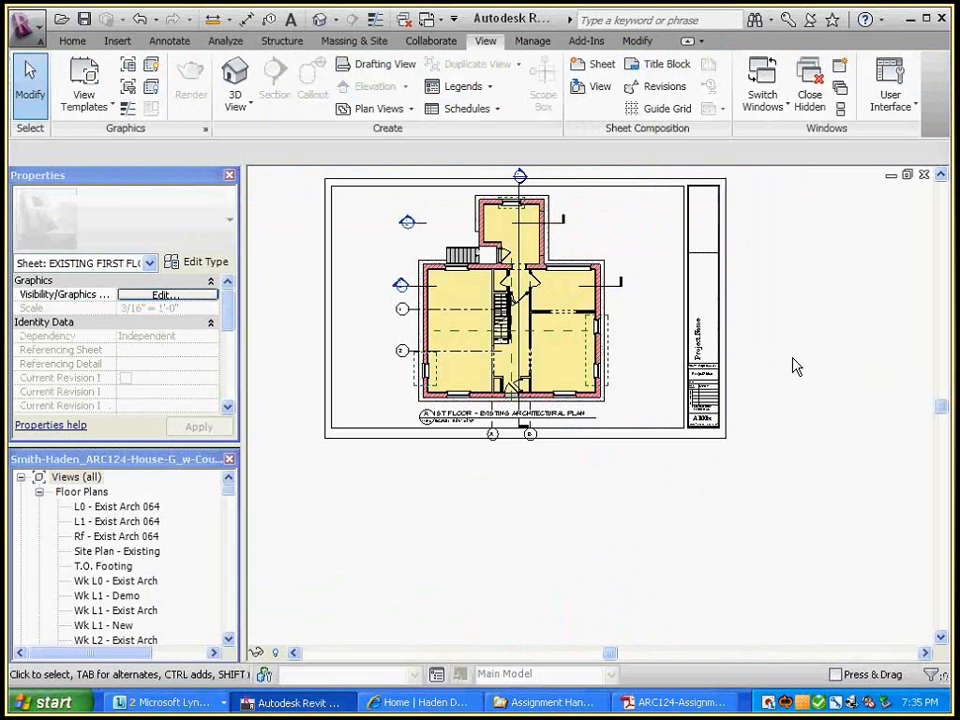
key(ctrl+Tab)
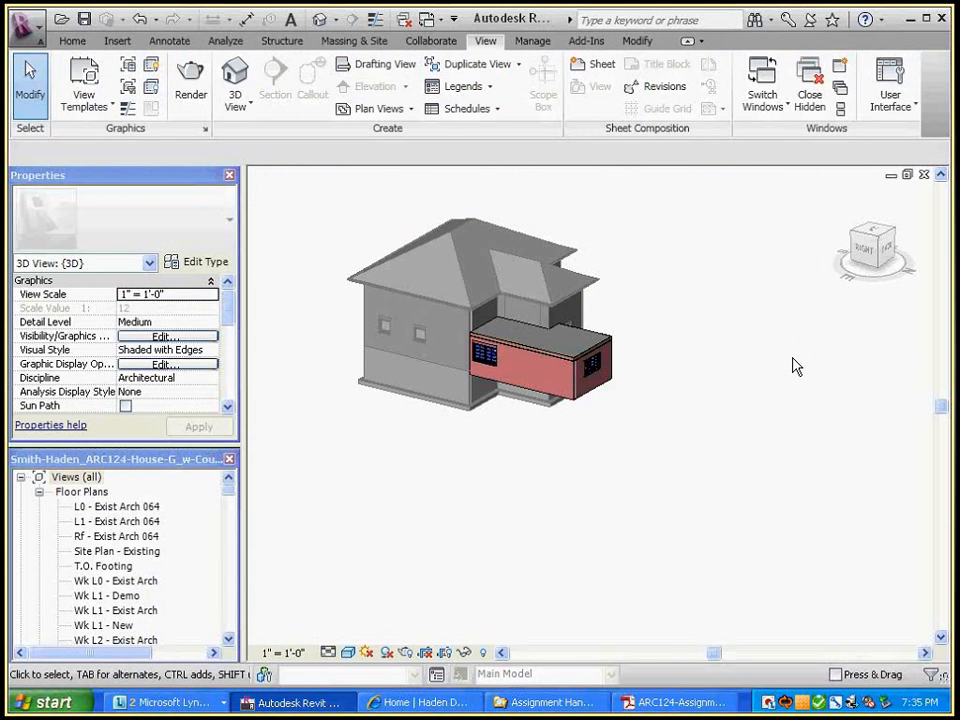
key(ctrl+Tab)
scroll(762, 310, up, 3)
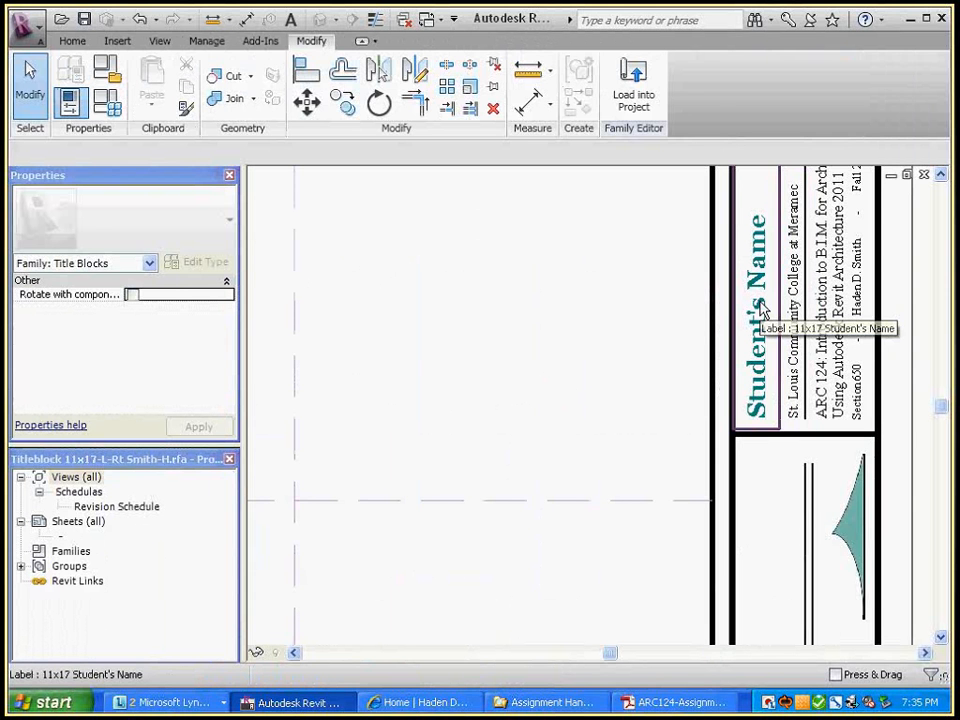
click(762, 310)
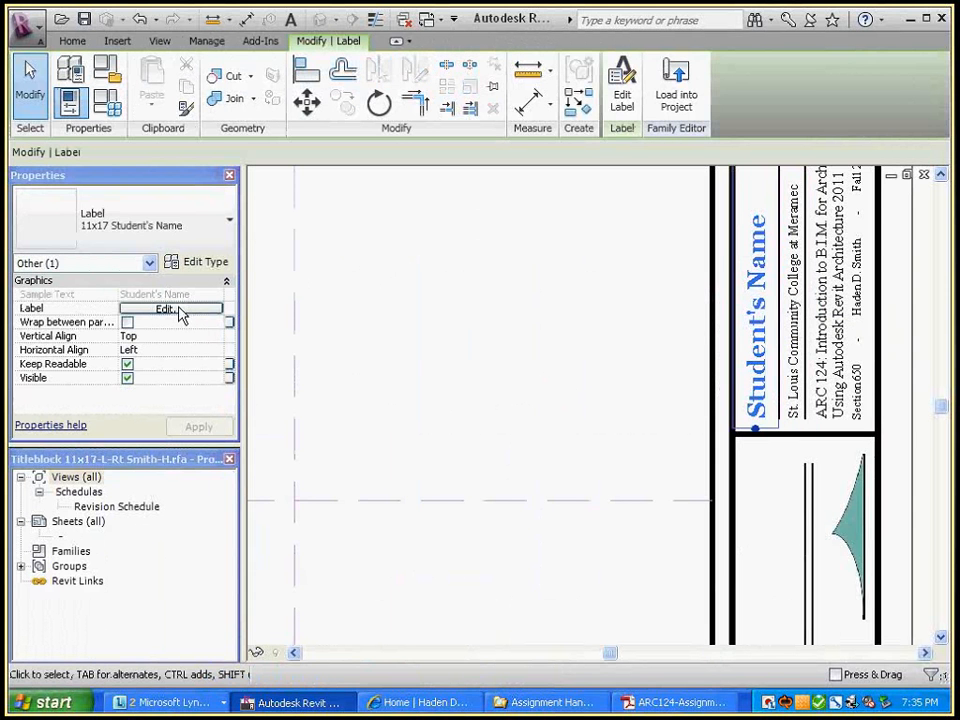
click(439, 271)
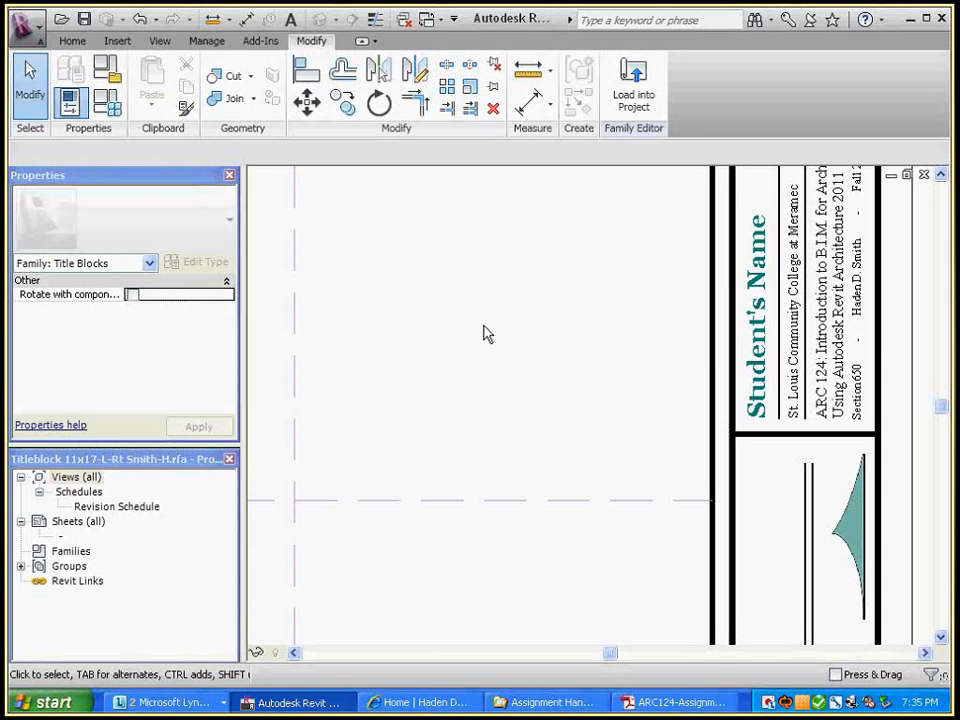
click(760, 322)
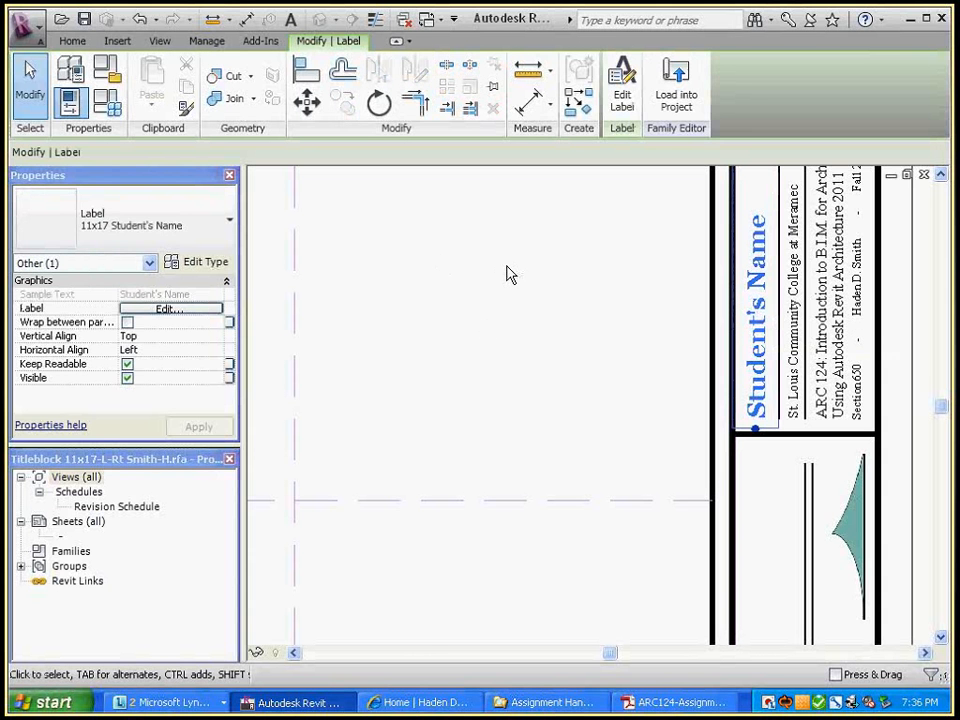
click(198, 311)
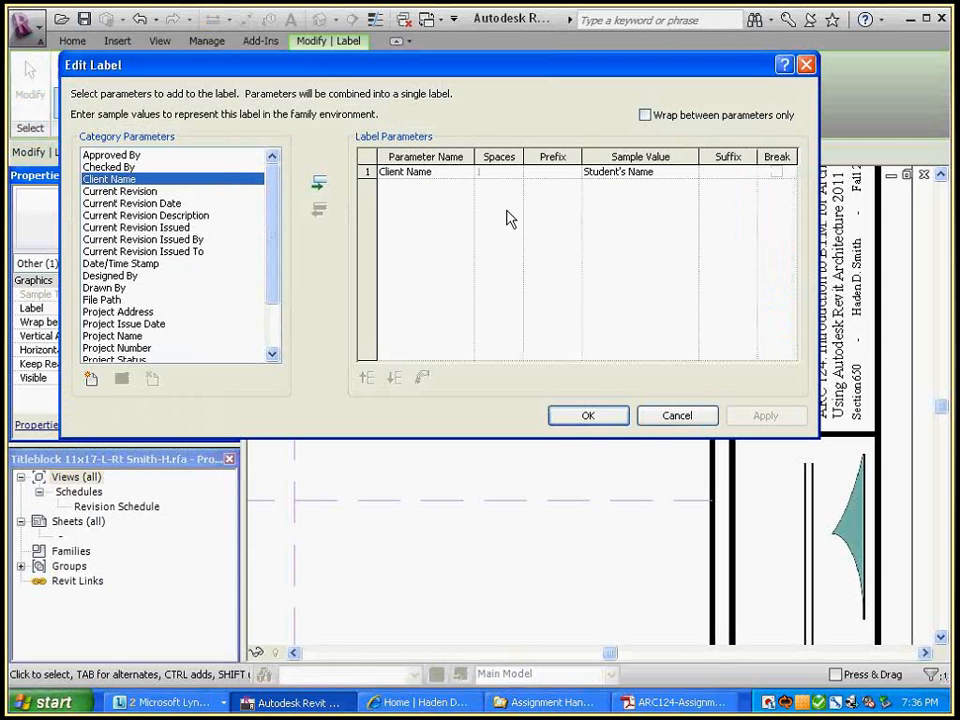
click(668, 414)
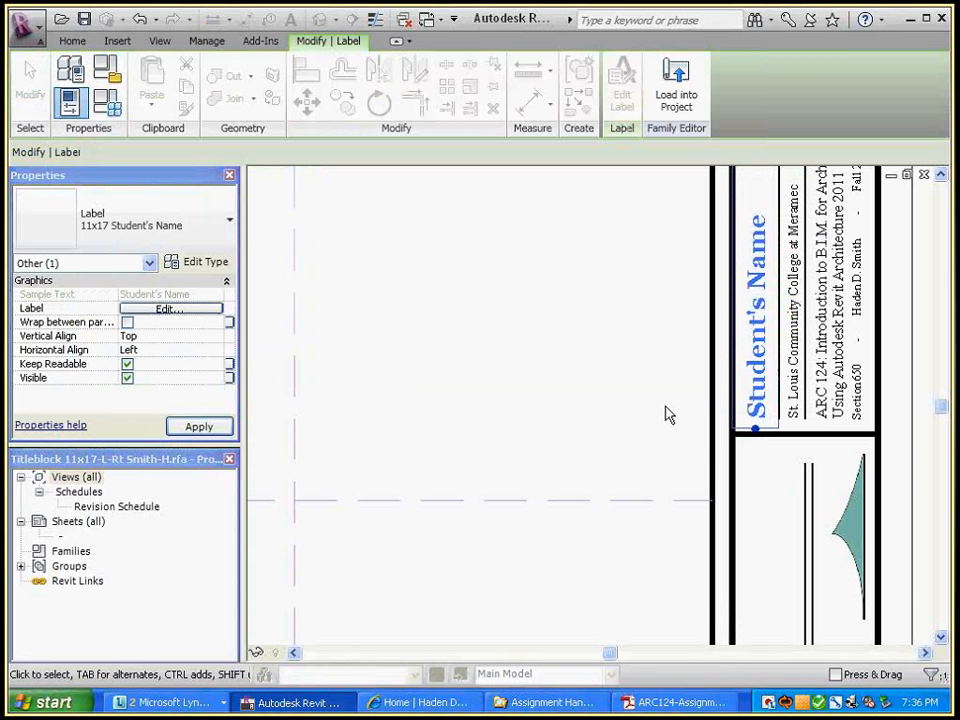
click(193, 321)
click(193, 309)
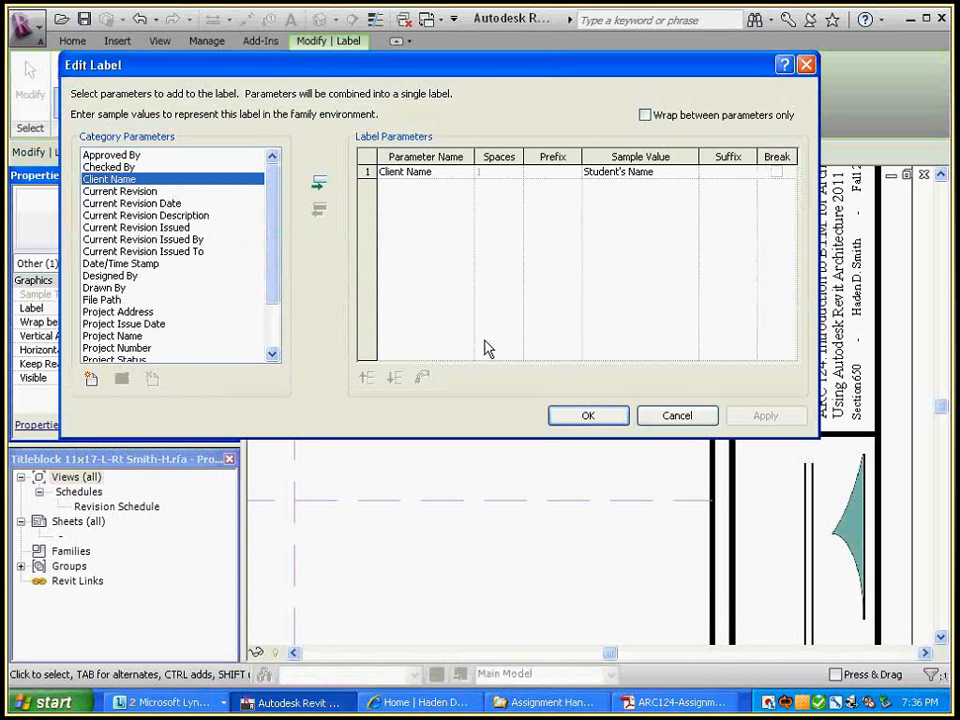
click(688, 416)
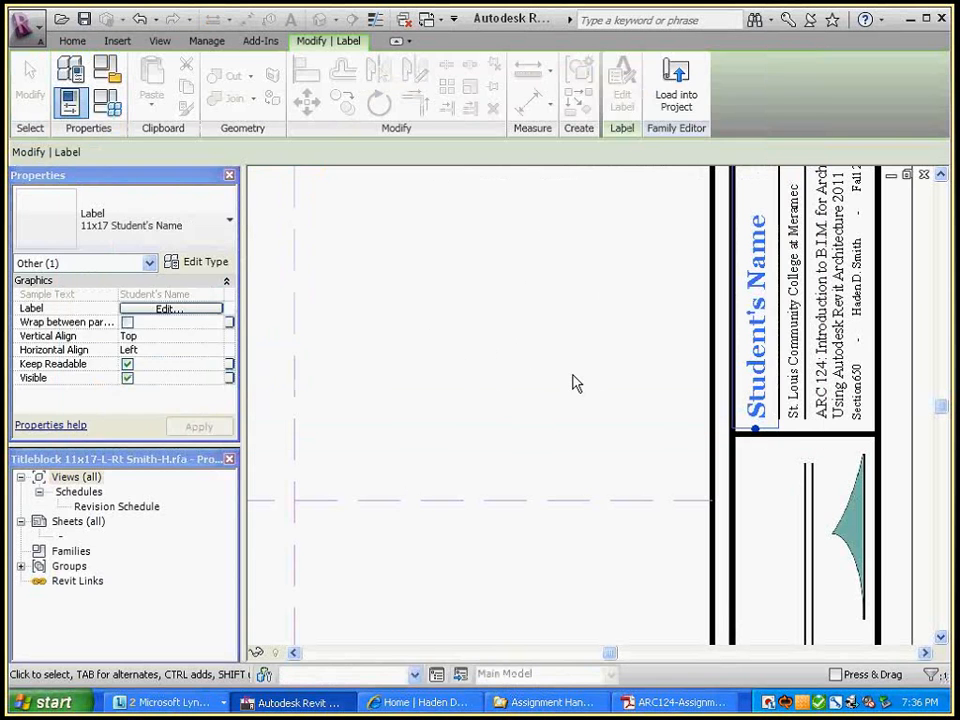
click(563, 321)
key(ctrl+Tab)
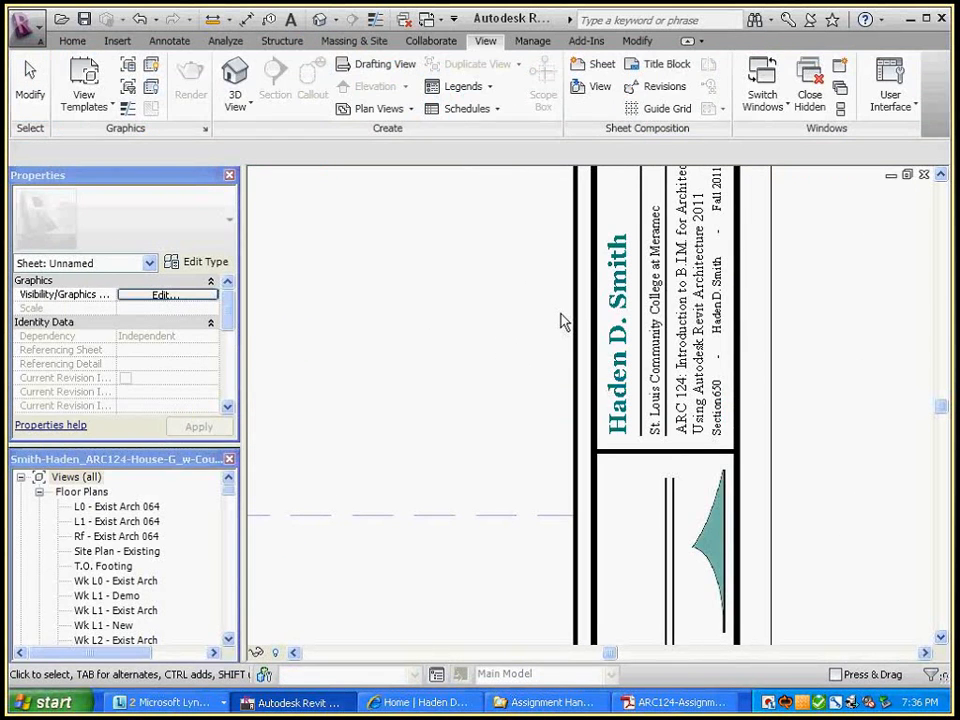
scroll(777, 212, down, 3)
scroll(746, 514, up, 2)
middle_drag(812, 168, 848, 542)
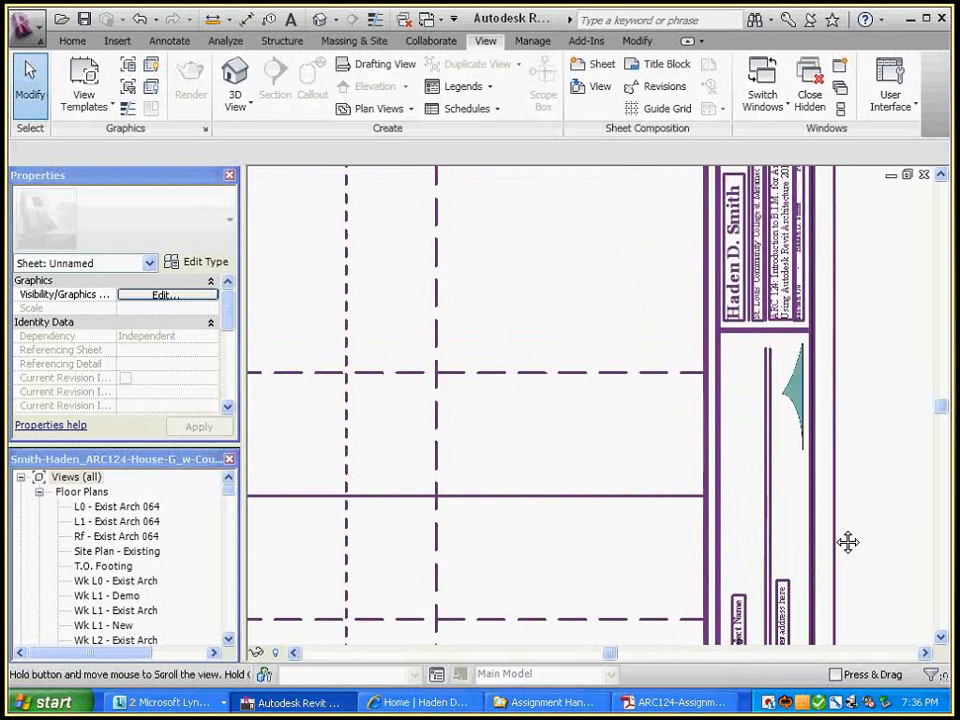
Append ', AIA' to the designer's name label in the A102y title block
middle_drag(566, 244, 573, 339)
click(741, 358)
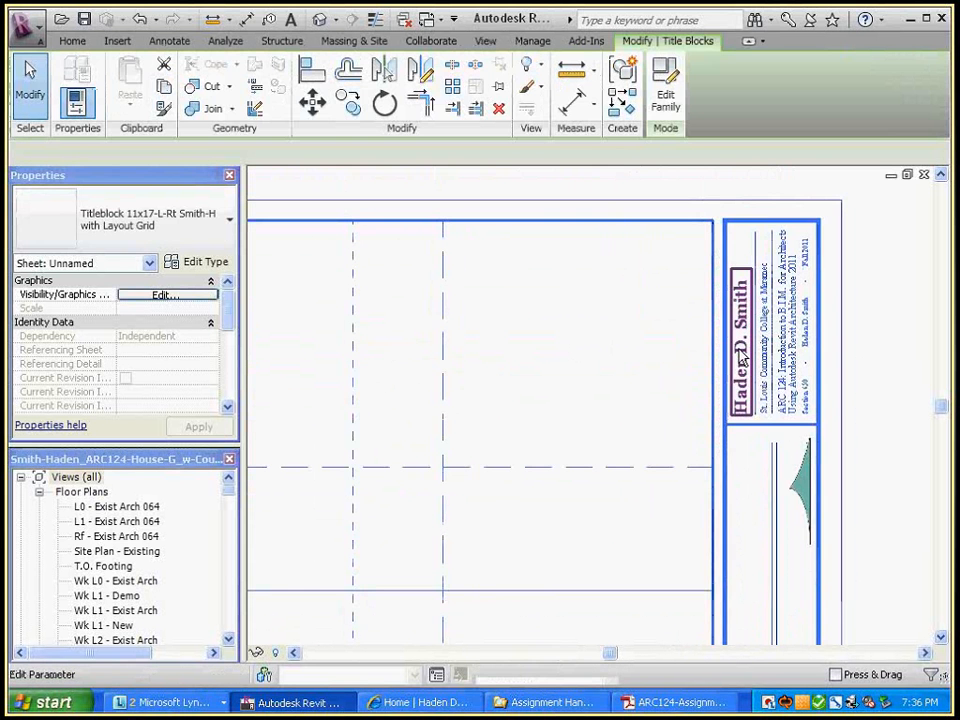
click(793, 428)
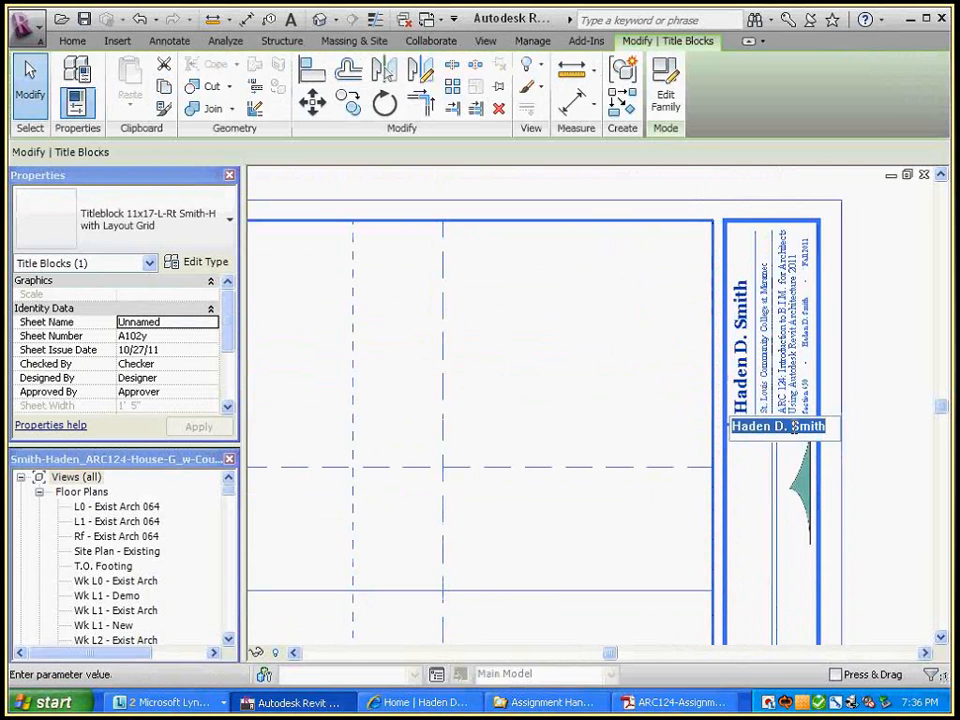
key(End)
text(, AIA)
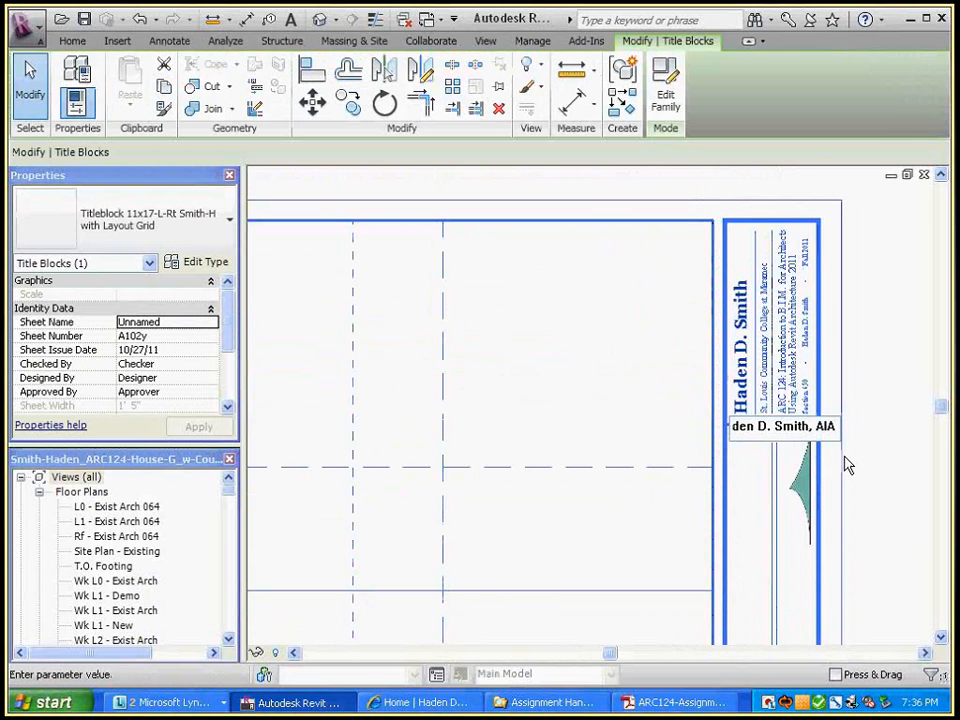
click(903, 378)
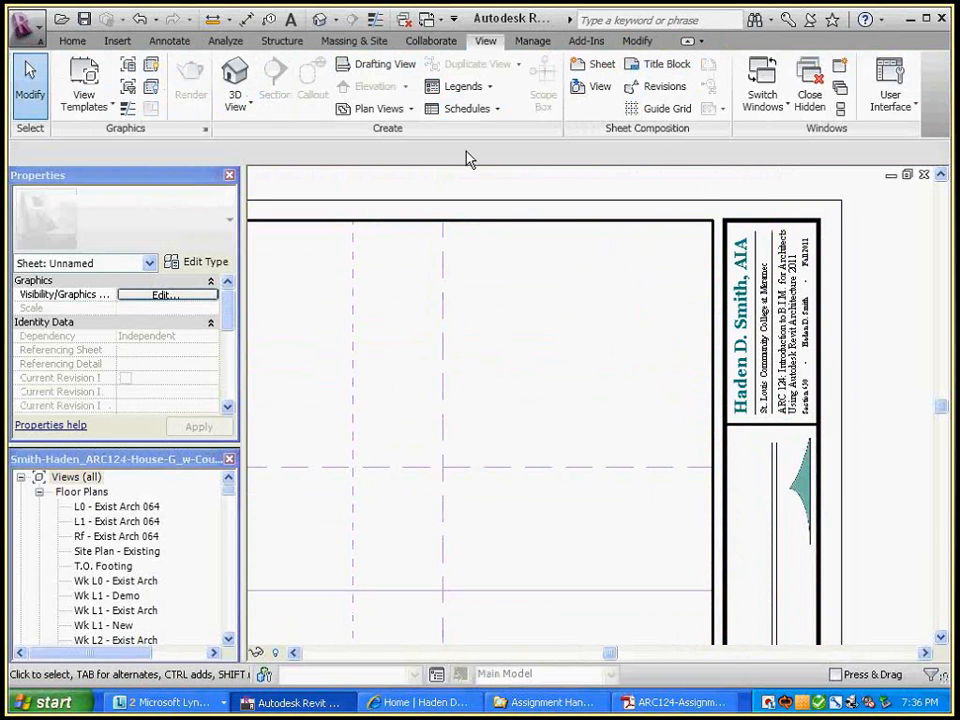
click(533, 42)
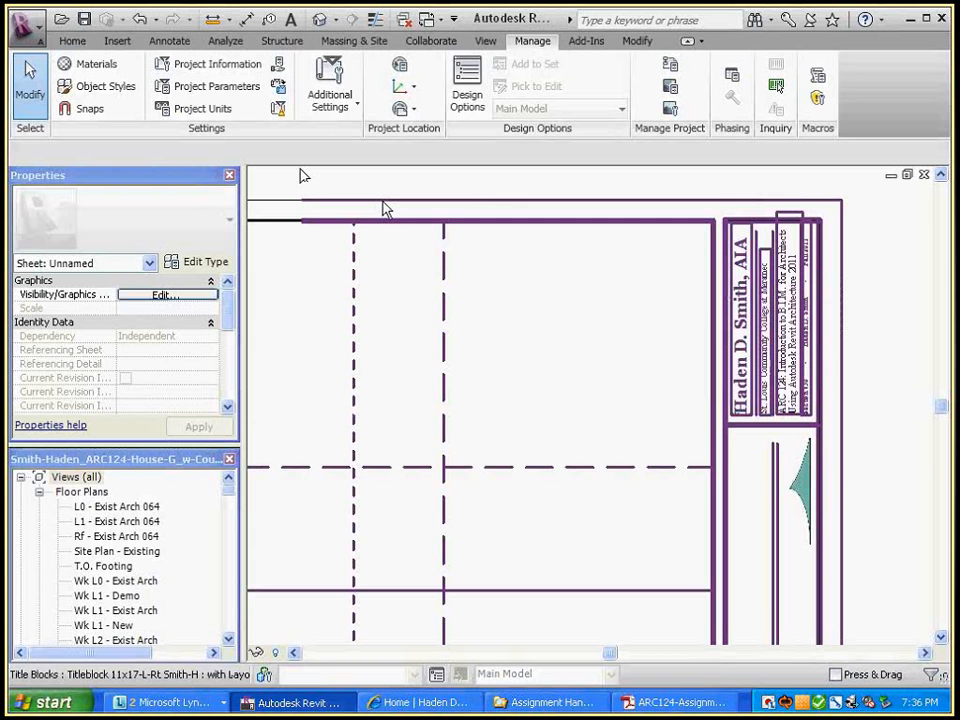
Change the Project Information Client Name value to the student's first name only
click(222, 65)
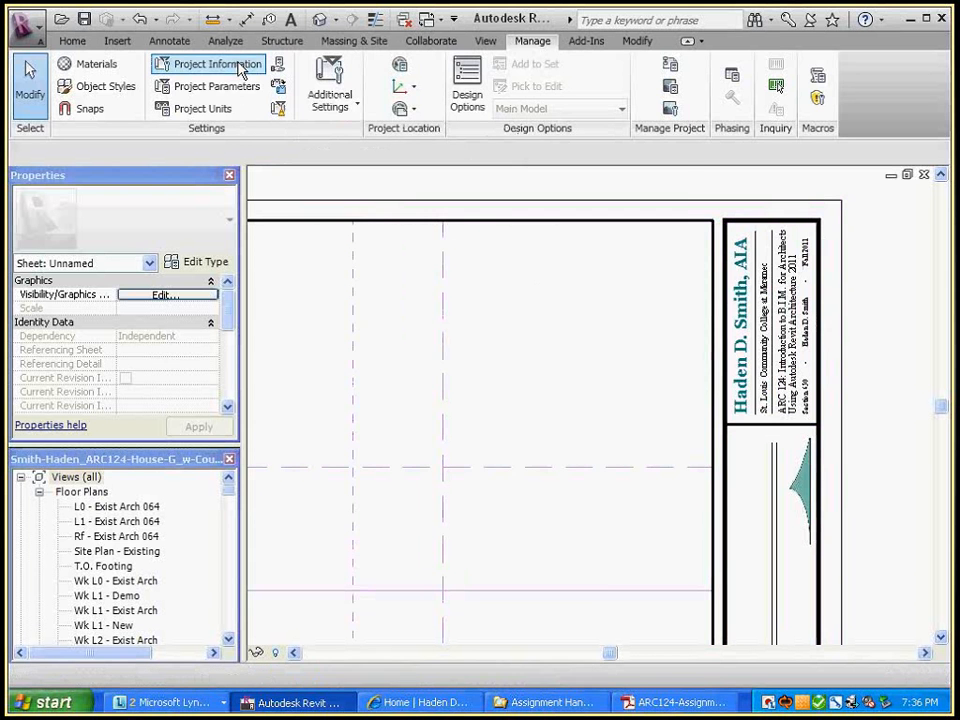
drag(386, 90, 182, 97)
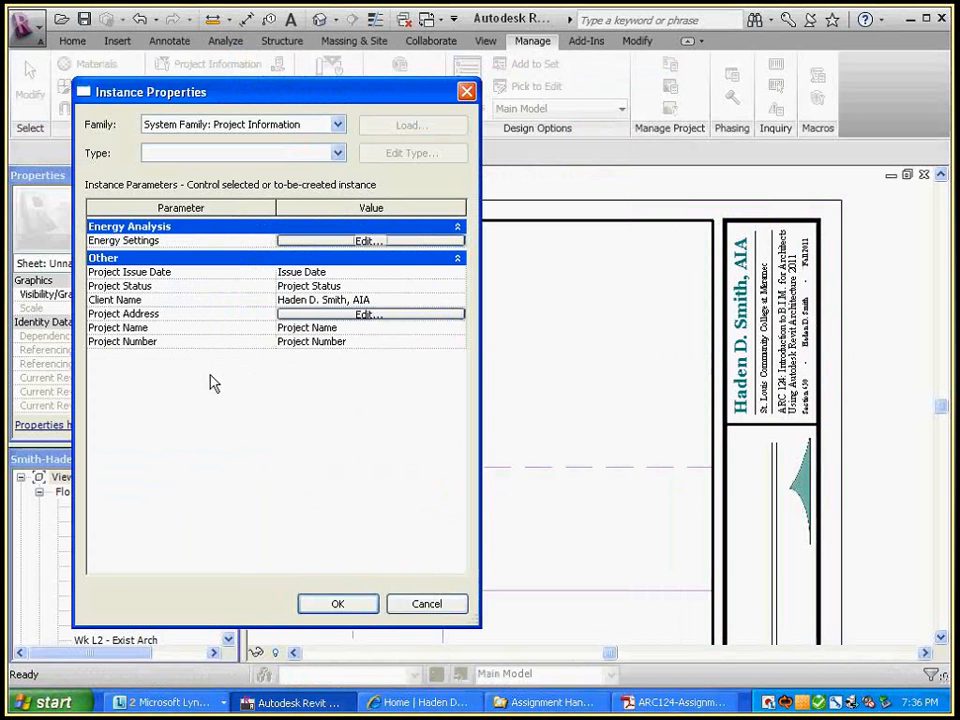
click(383, 300)
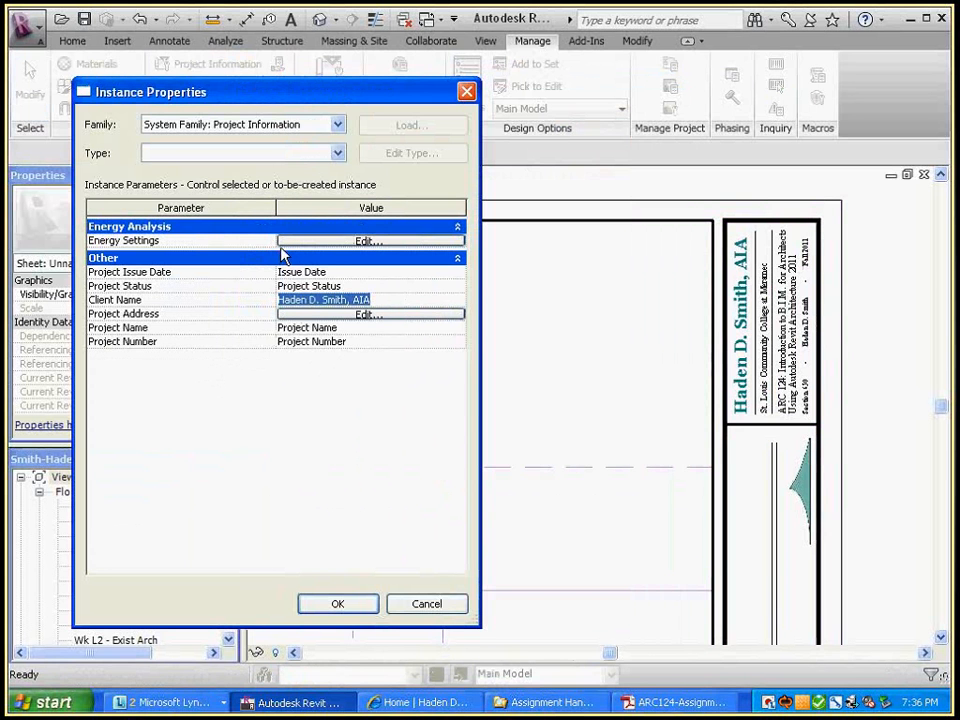
drag(276, 250, 242, 250)
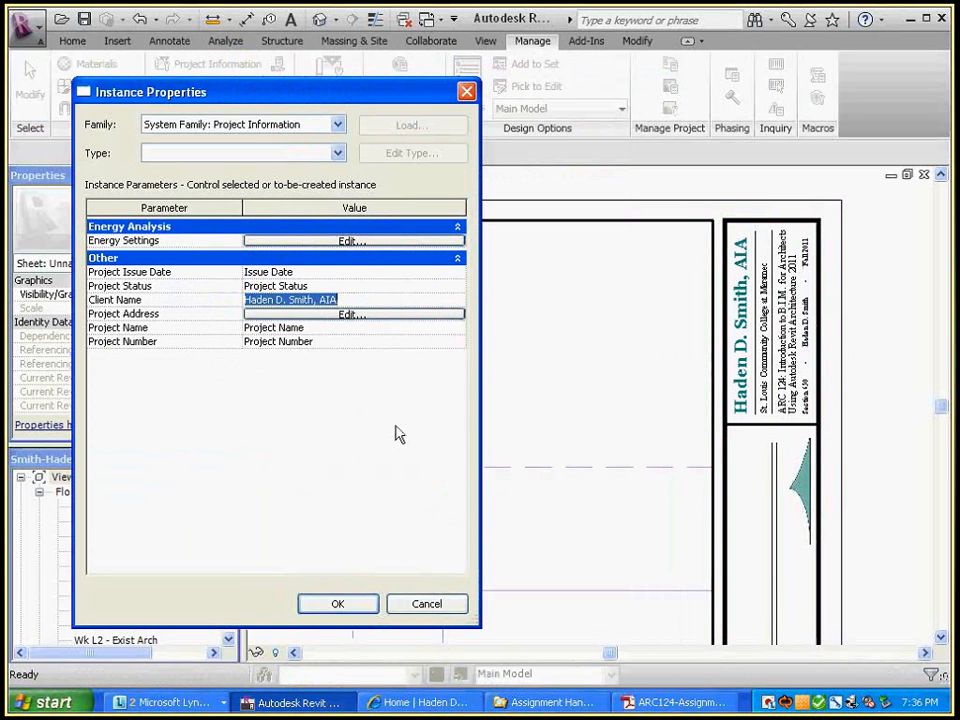
text(Haden)
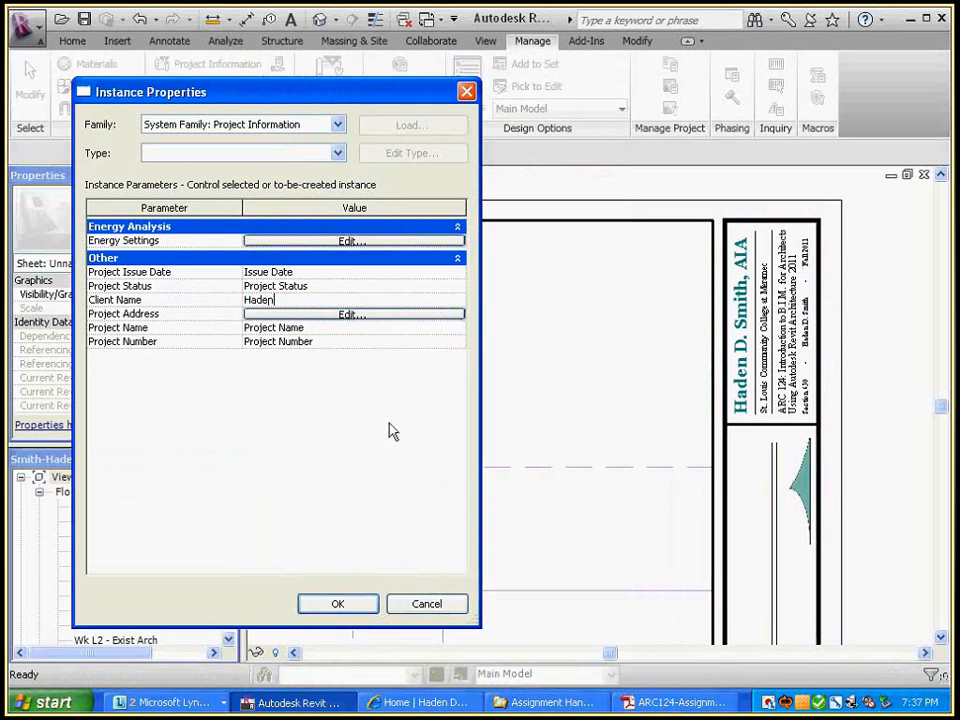
click(364, 606)
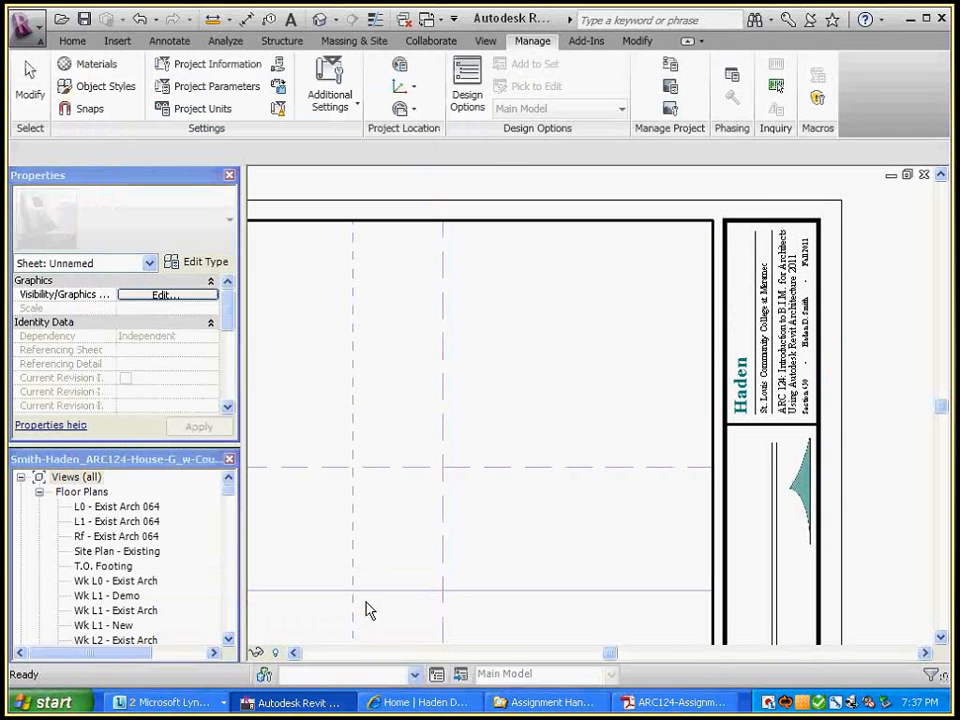
key(ctrl+Tab)
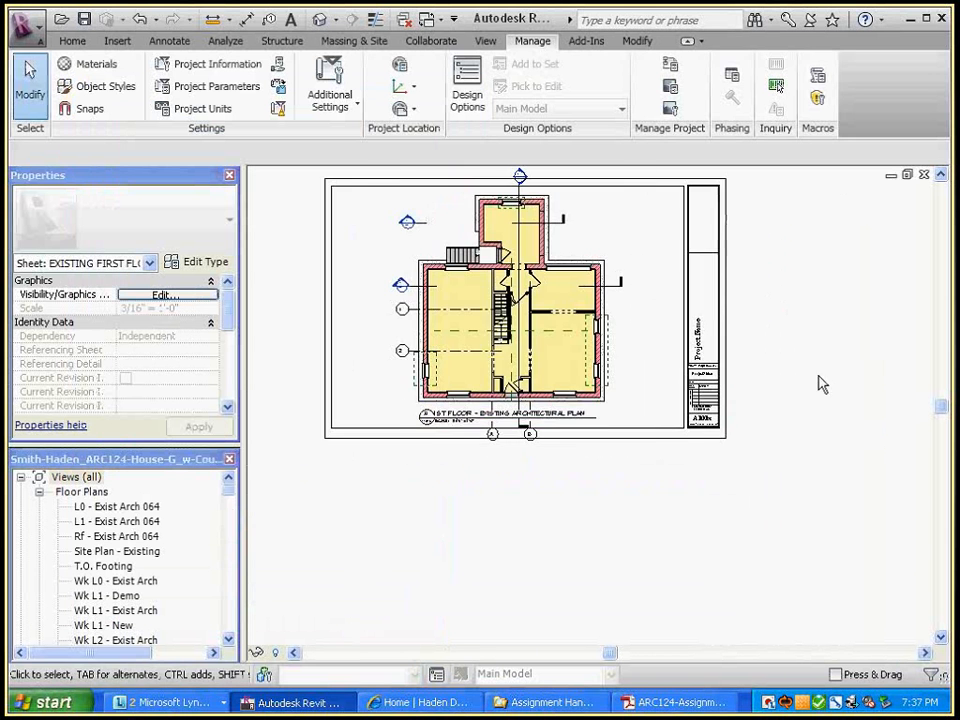
scroll(820, 384, up, 4)
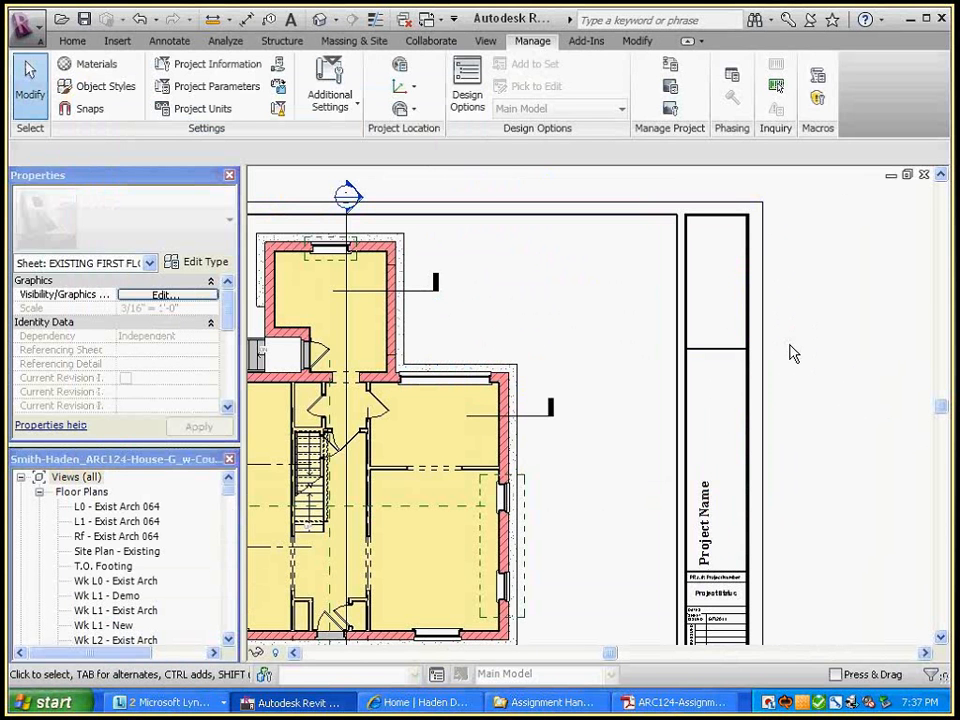
key(ctrl+Tab)
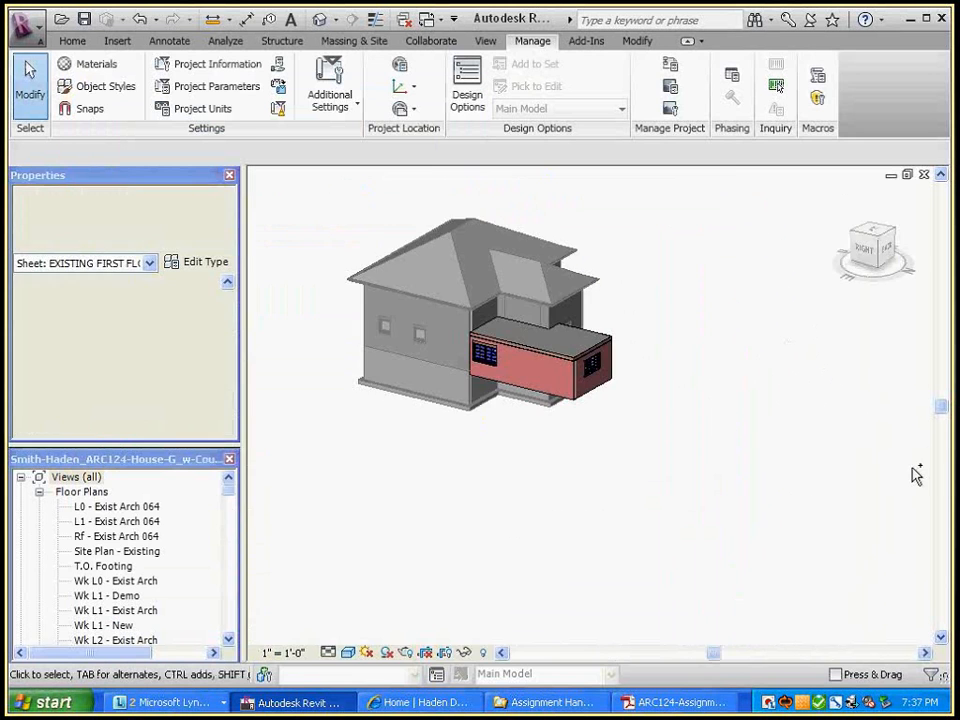
key(ctrl+Tab)
scroll(866, 473, down, 2)
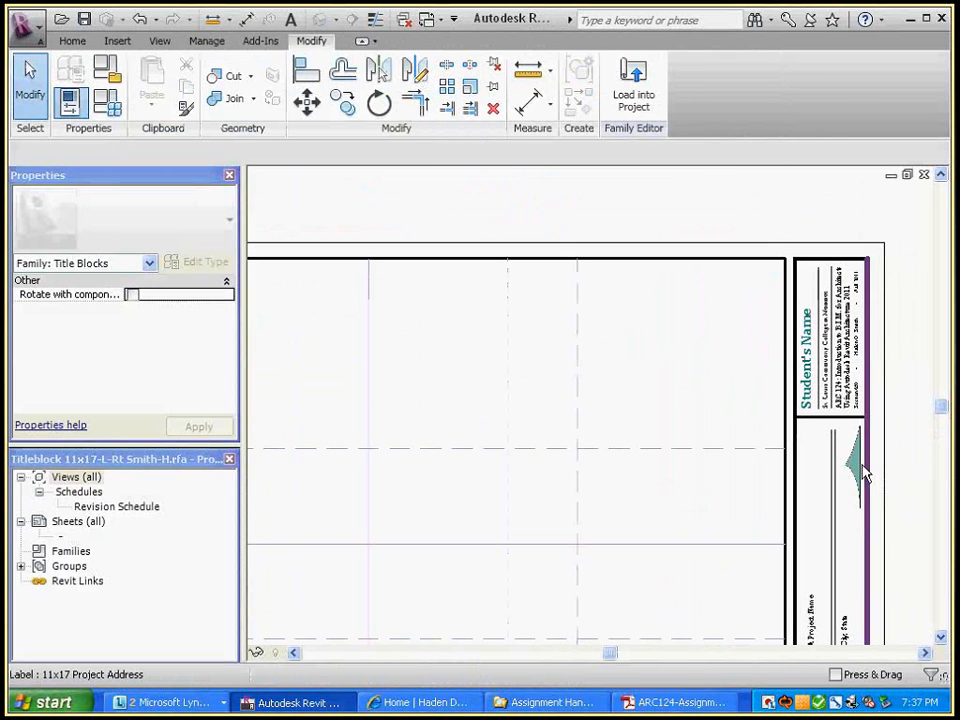
key(ctrl+Tab)
middle_drag(839, 428, 902, 368)
click(613, 434)
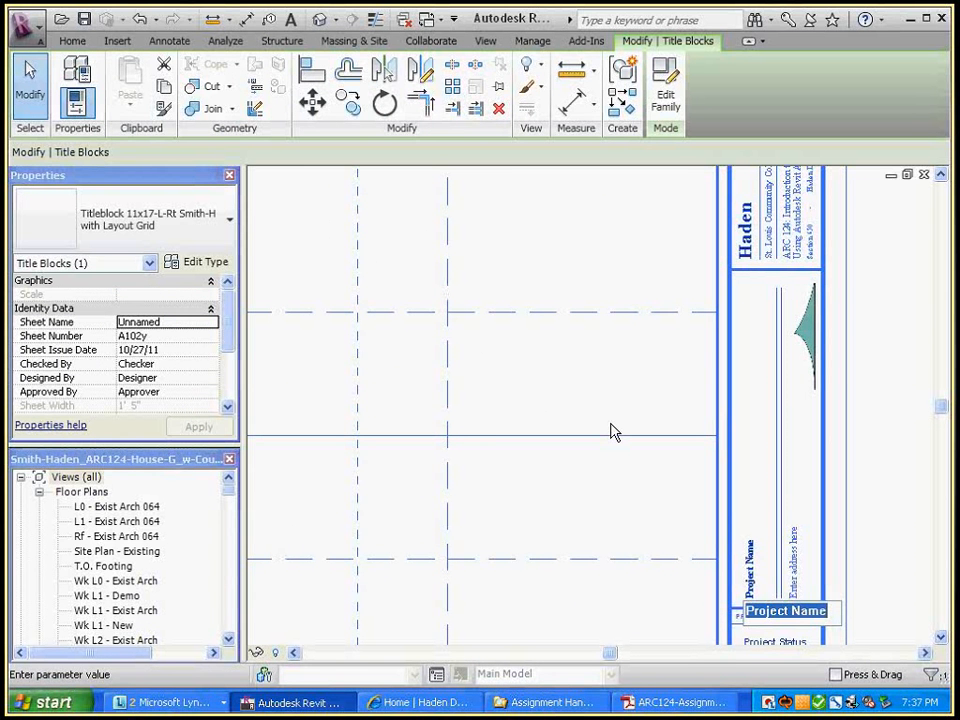
Set the title block's Project Name to the student's first name plus "'s Awesome Mansion on the Hill"
text(Haden's )
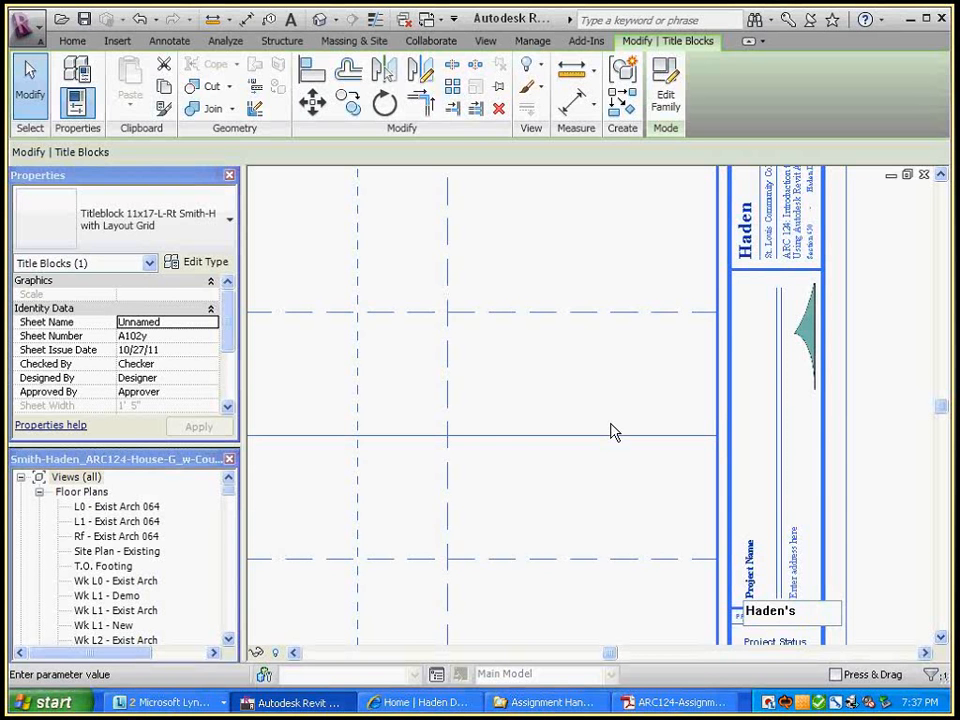
text(Awesome Man)
text(sion on the Hi)
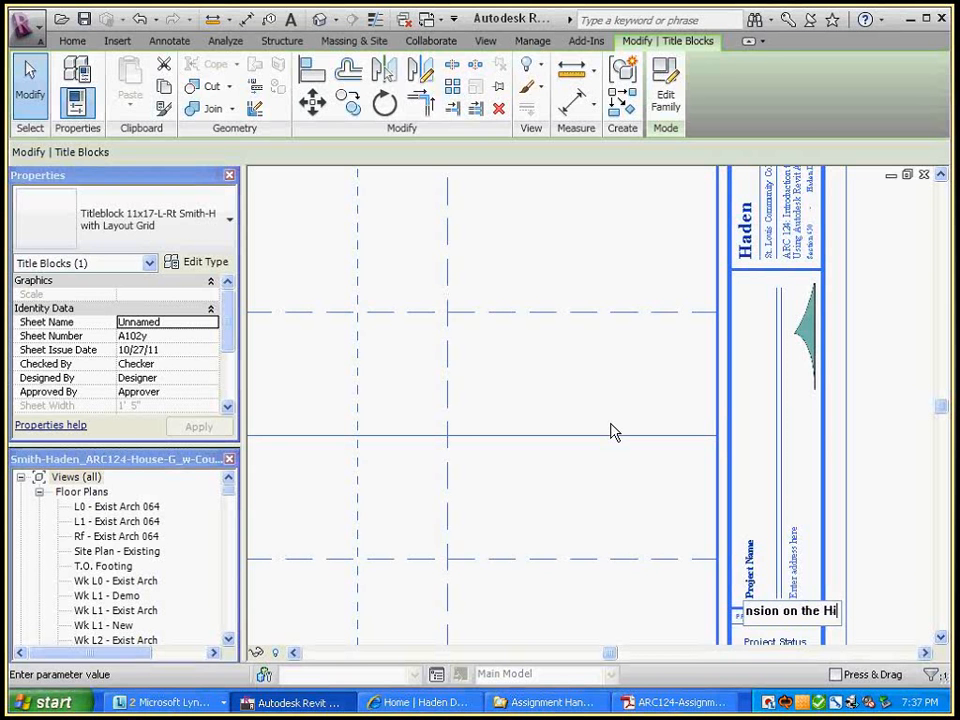
text(ll)
click(612, 432)
scroll(850, 500, up, 2)
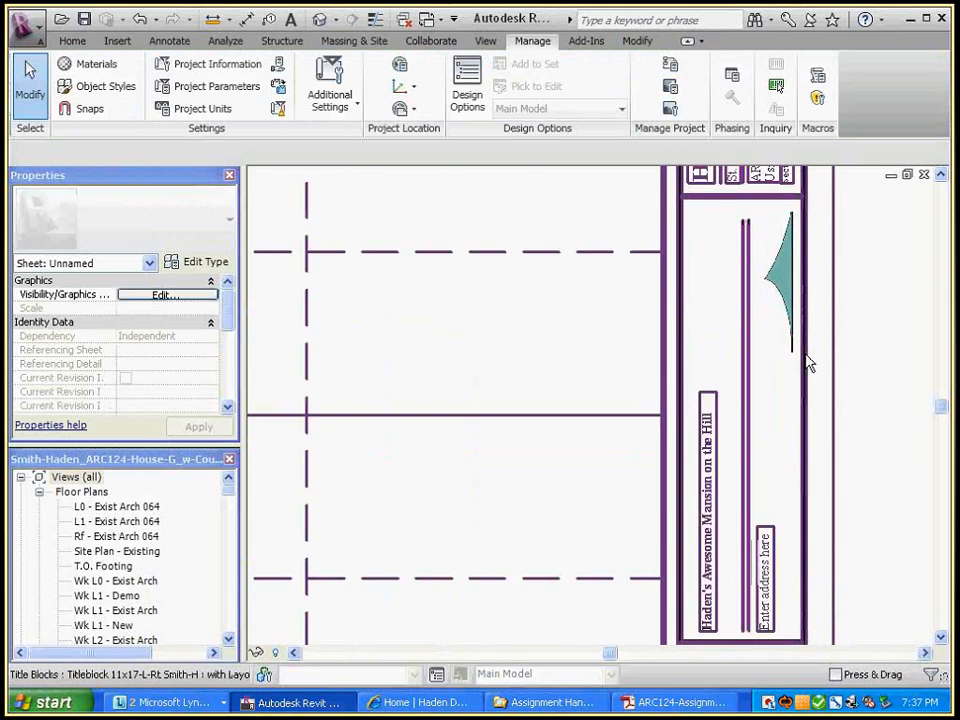
scroll(894, 369, down, 2)
scroll(894, 369, down, 2)
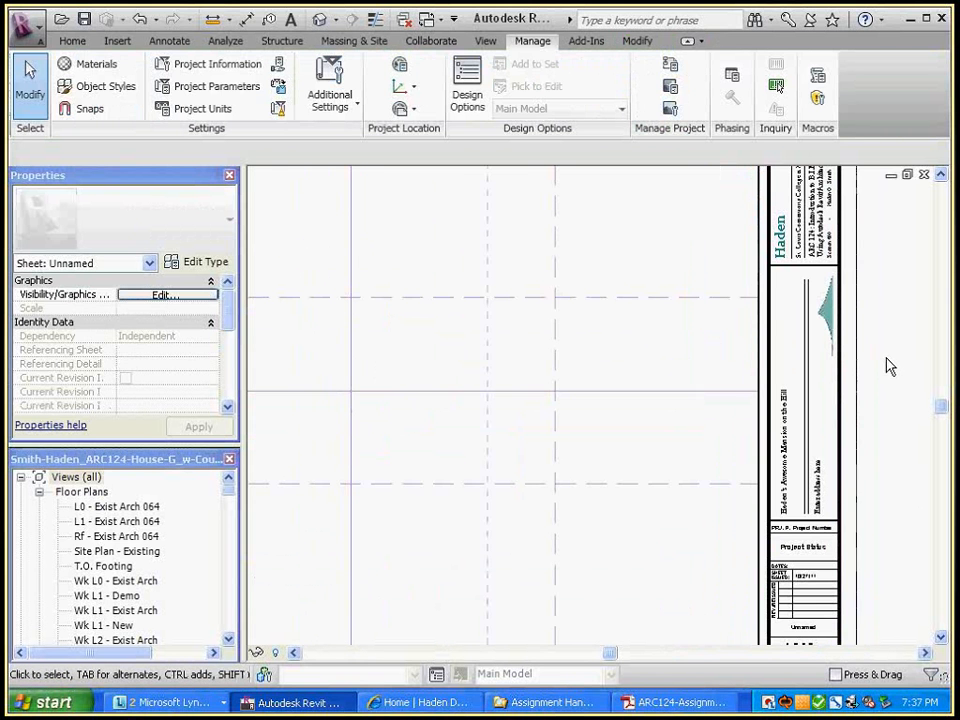
Review Project Information without changes and check the name on the first floor sheet
click(215, 64)
click(338, 604)
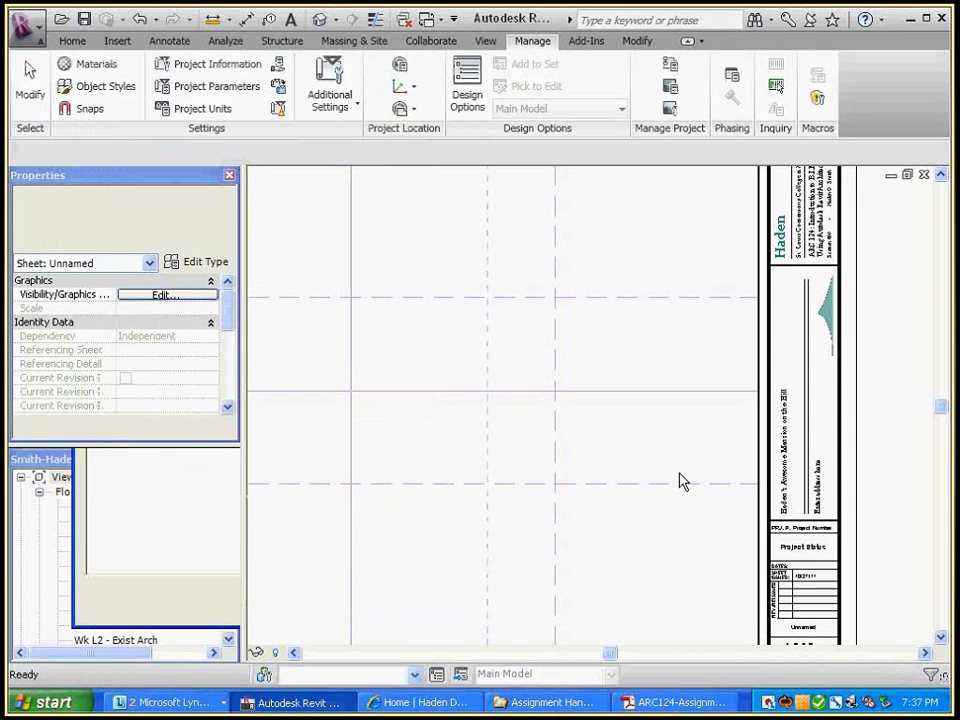
scroll(903, 371, up, 2)
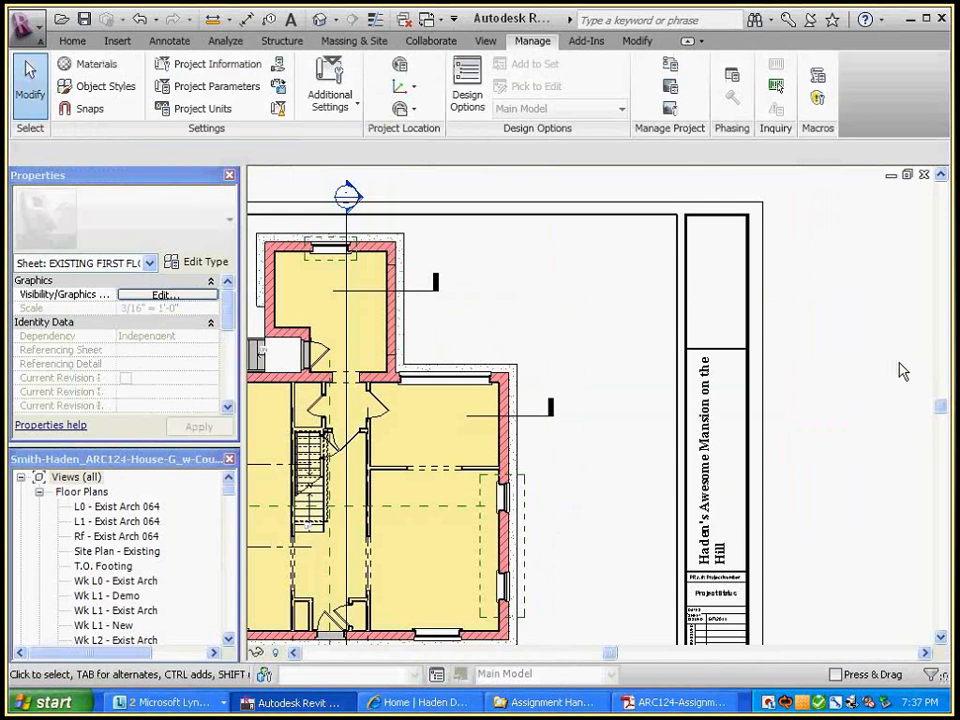
scroll(755, 404, up, 2)
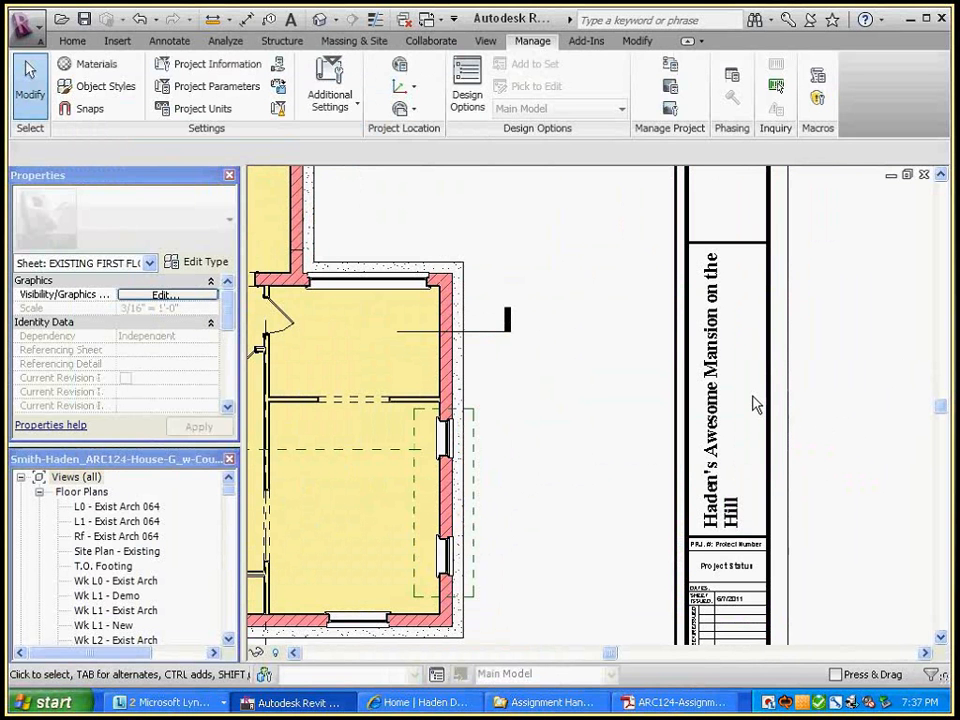
key(ctrl+Tab)
key(ctrl+Tab)
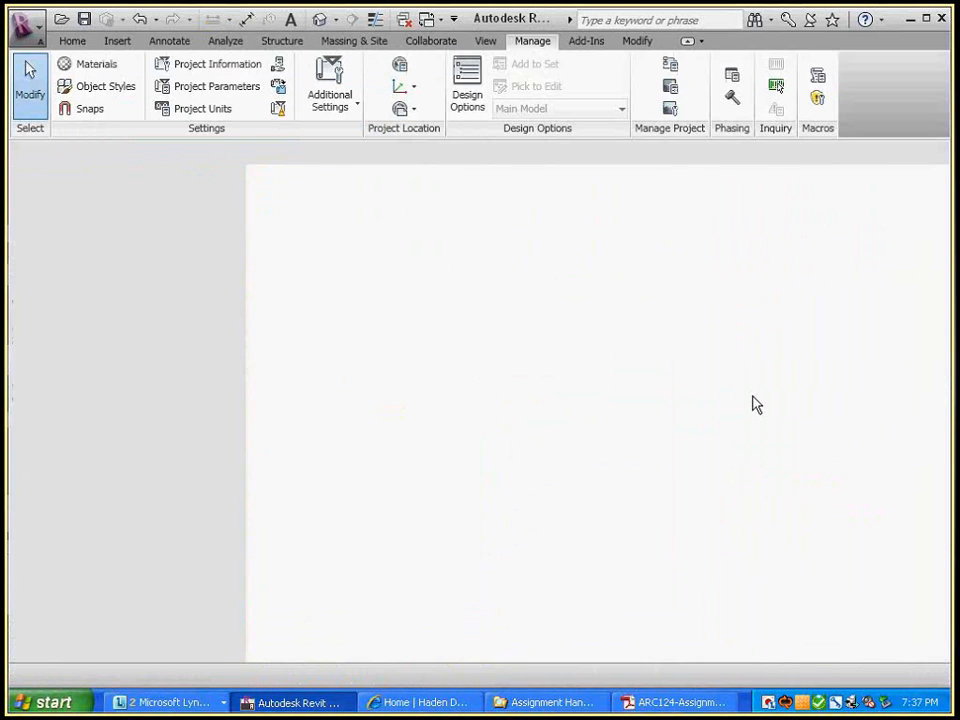
Leave the title block family editor and return to the project's Unnamed sheet A102y
key(ctrl+Tab)
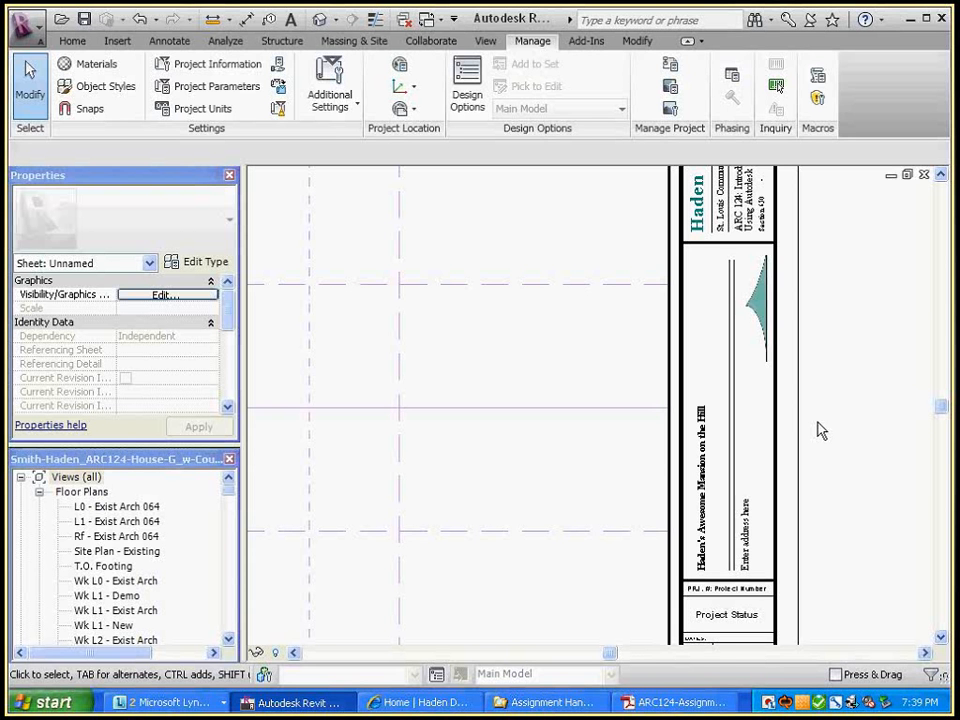
Zoom to the enlarged A102y sheet number and scroll the Project Browser down to Sheets (all)
scroll(853, 414, down, 2)
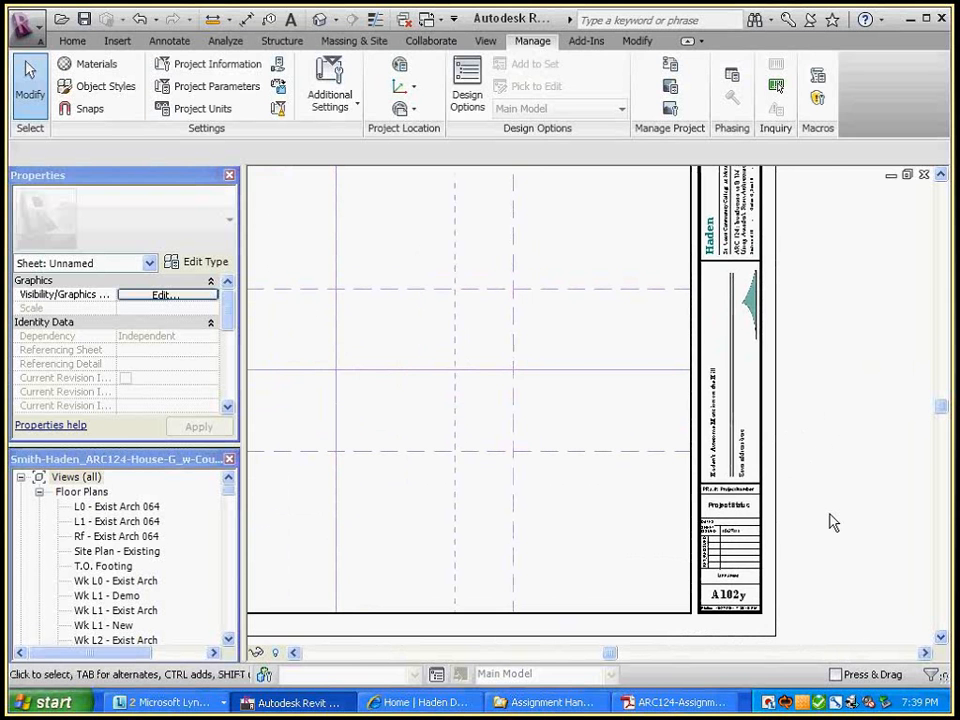
scroll(829, 522, up, 3)
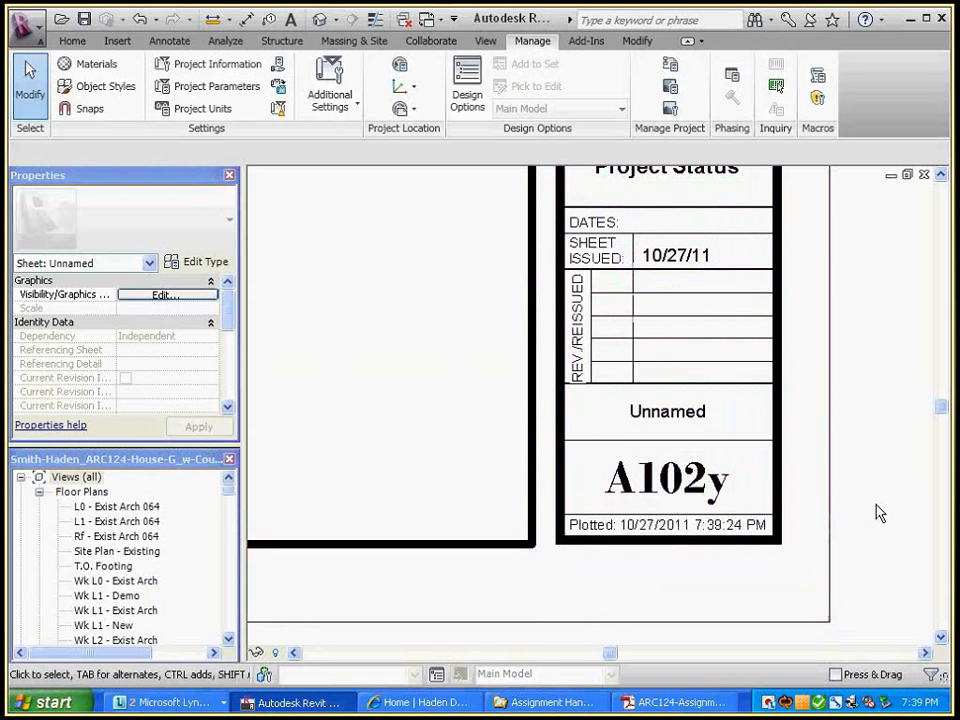
click(229, 641)
click(229, 641)
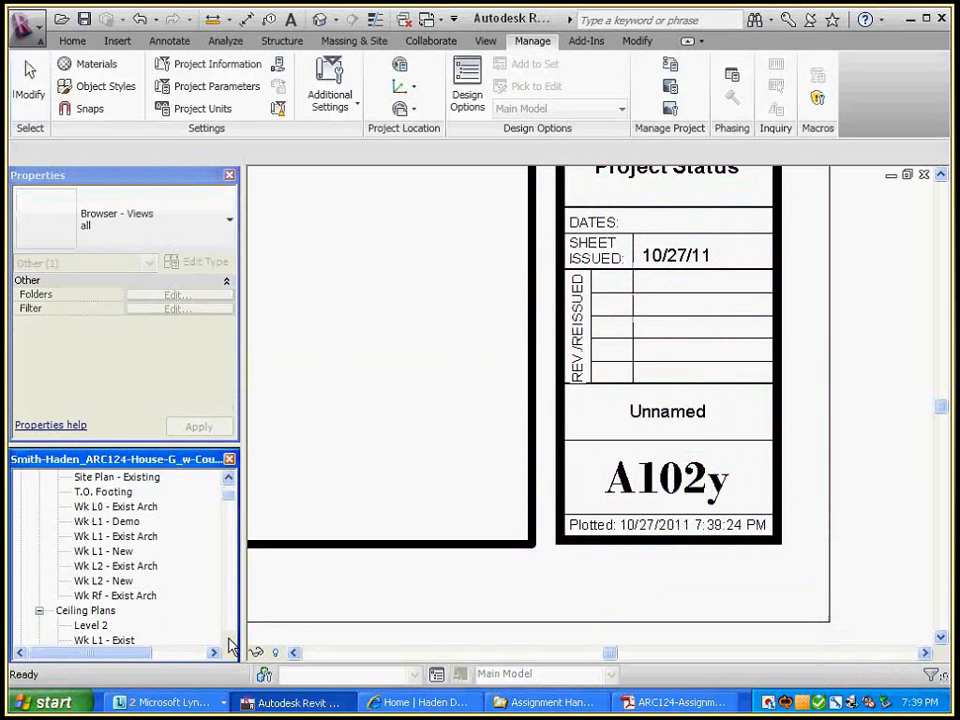
click(229, 641)
click(229, 641)
click(229, 641)
click(229, 641)
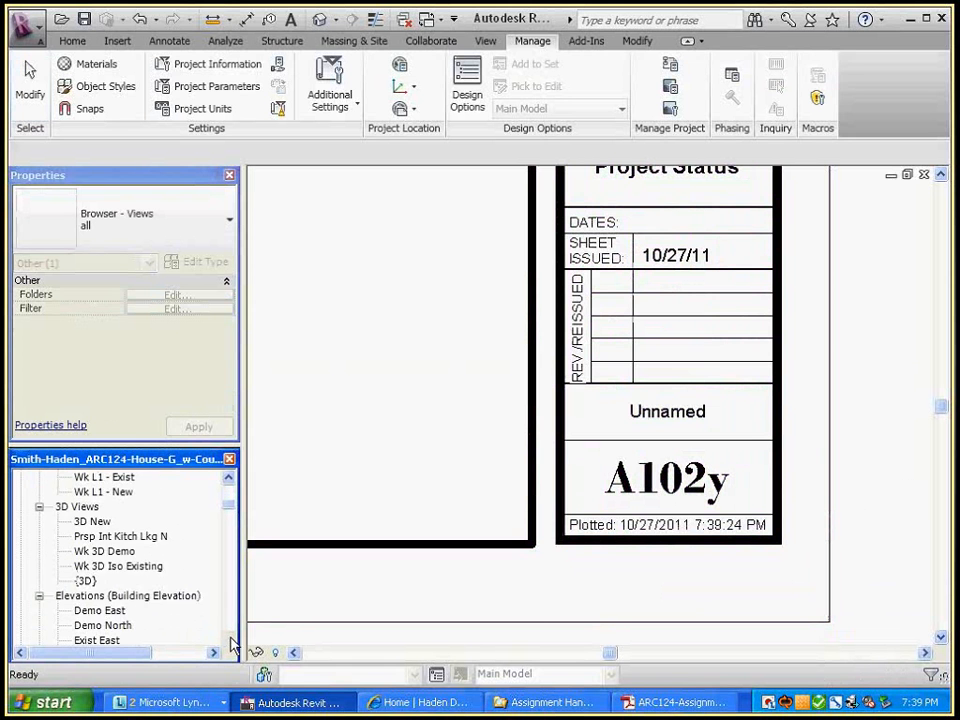
click(229, 641)
click(229, 641)
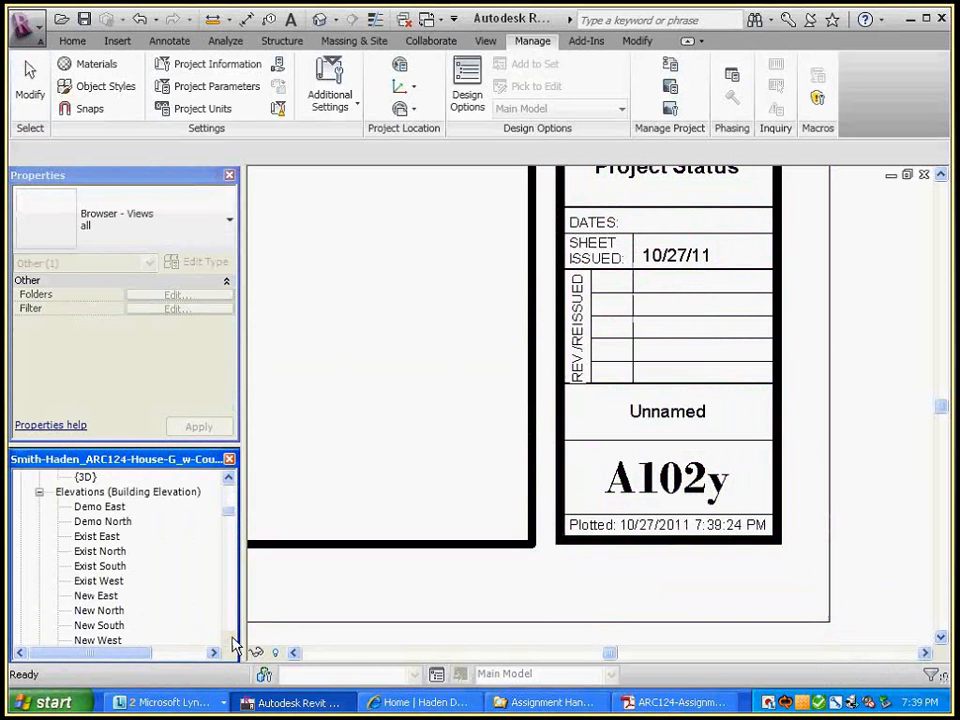
click(231, 639)
drag(230, 523, 229, 536)
click(130, 596)
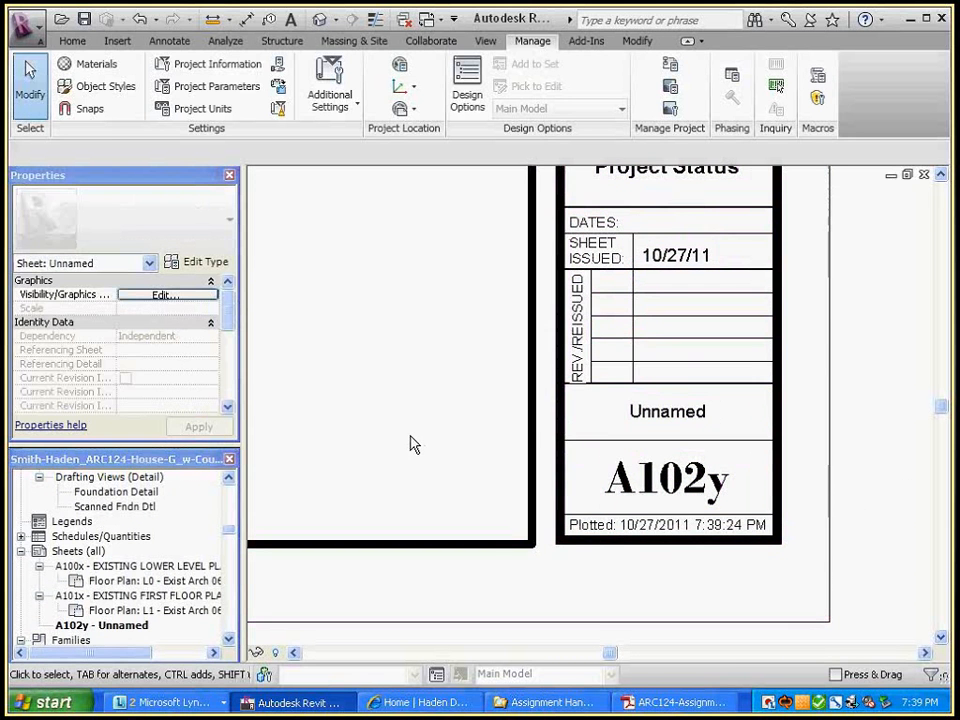
Change the title block's sheet number from A102y to D101
click(530, 500)
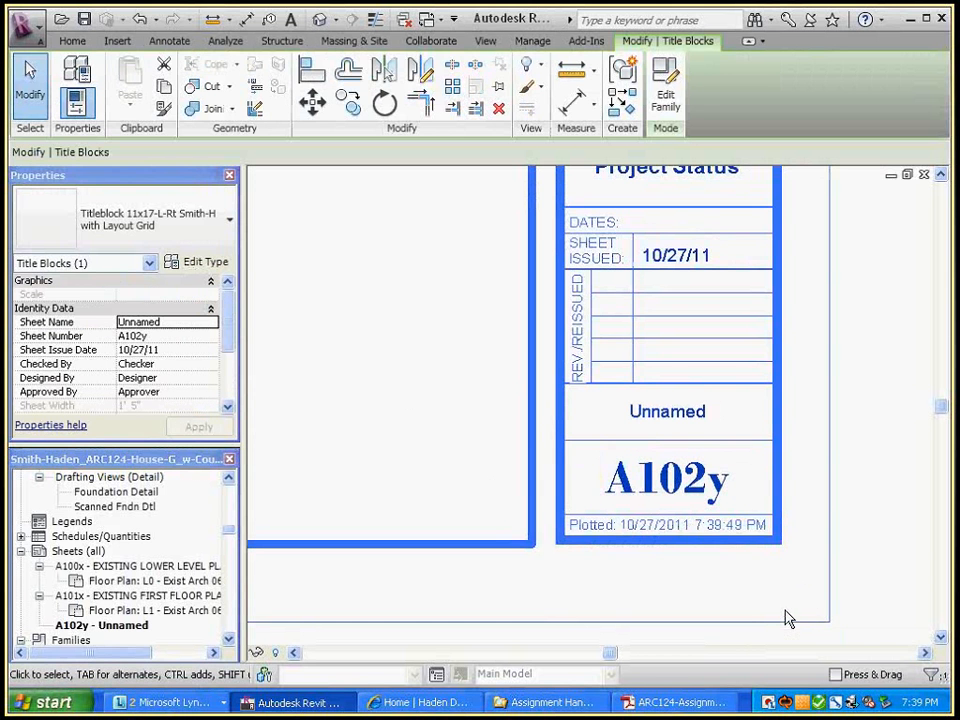
click(688, 498)
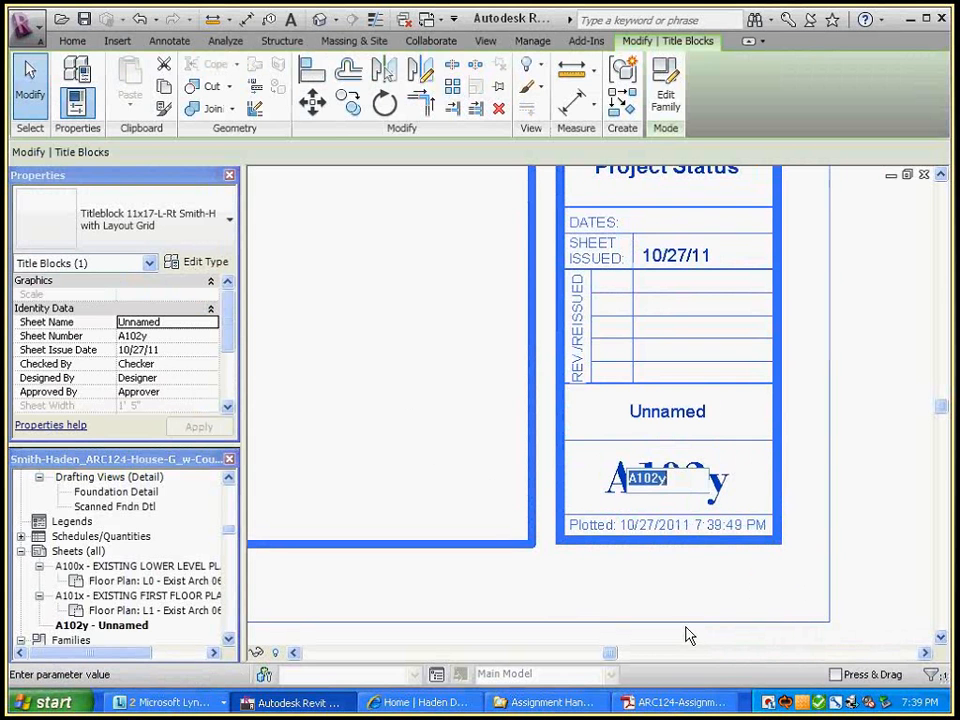
text(D101)
key(Return)
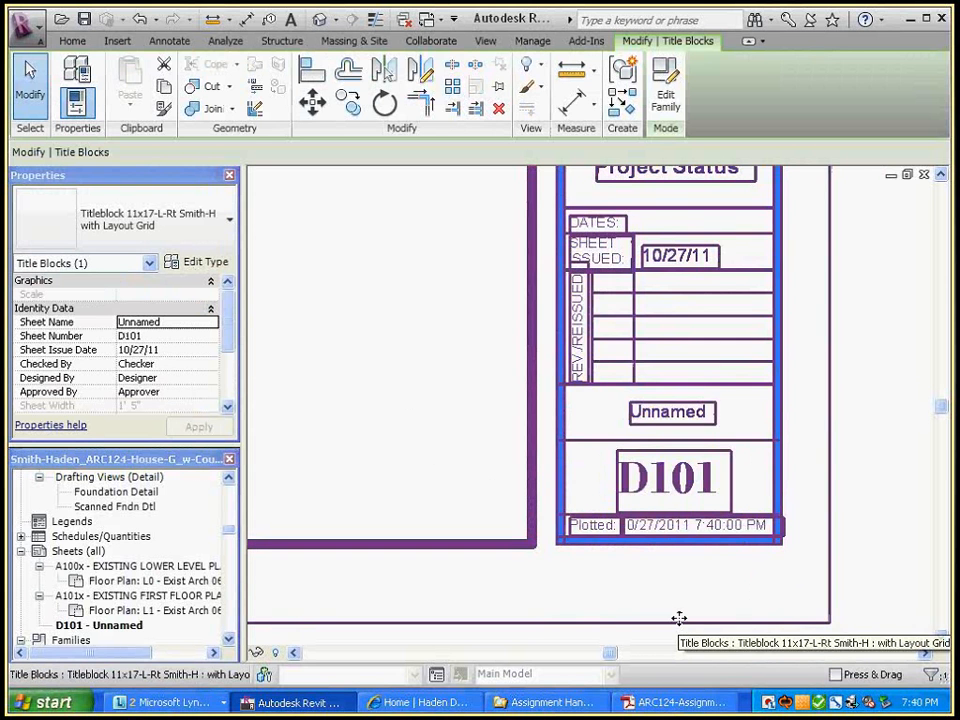
Replace the Unnamed sheet name in the title block with 'demolition plans'
click(757, 585)
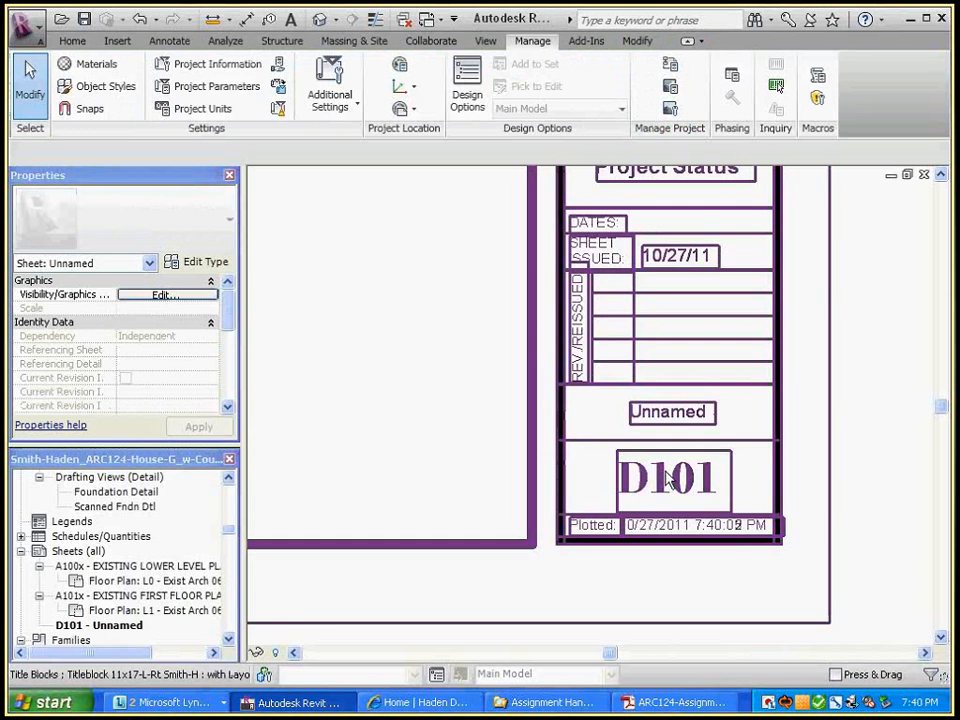
double_click(683, 418)
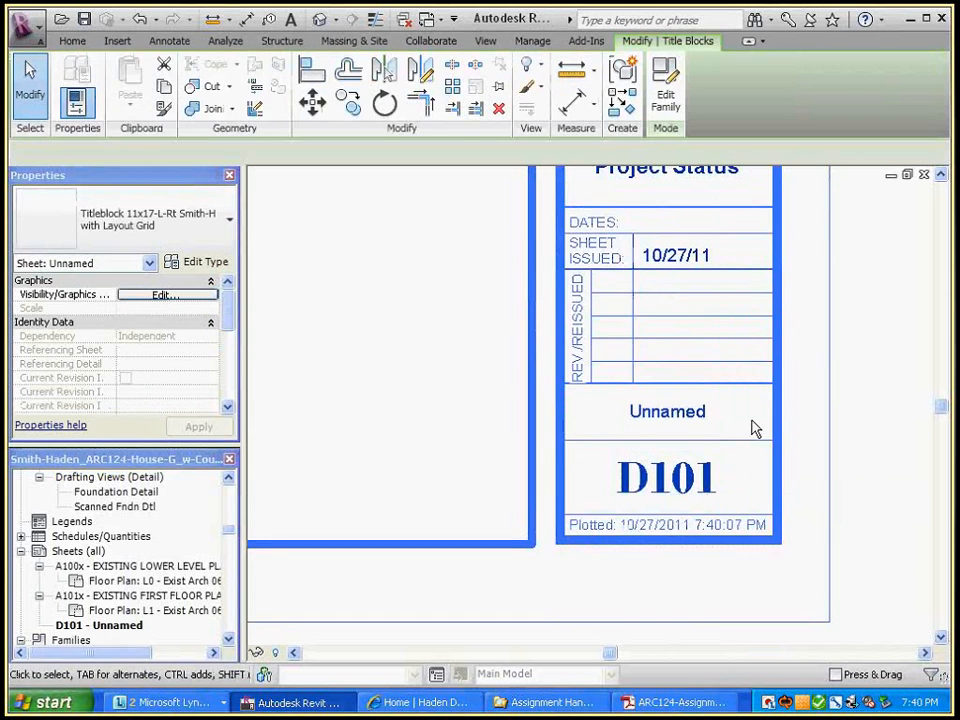
text(d)
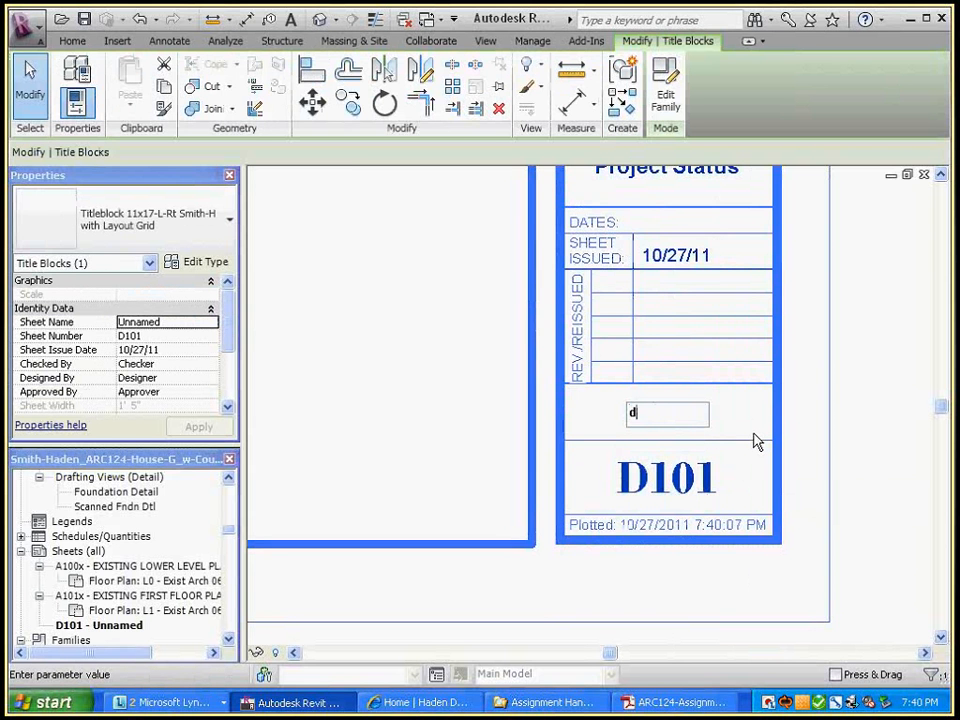
text(emolition plans)
click(886, 484)
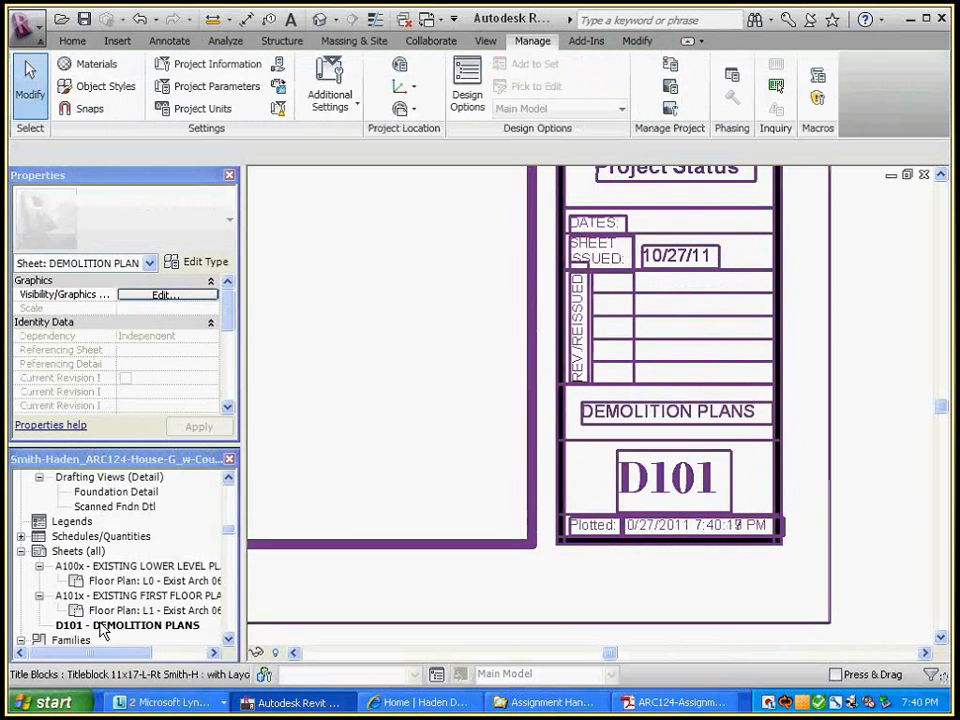
Confirm number D101 and name DEMOLITION PLANS in the sheet's Rename dialog
click(128, 628)
right_click(128, 628)
click(280, 550)
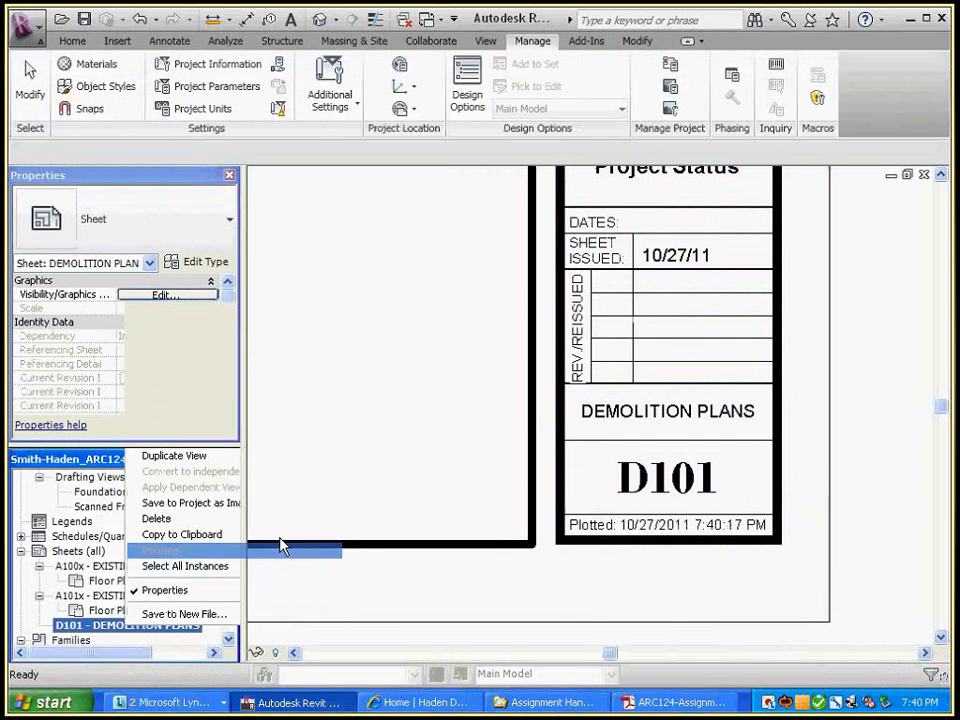
click(421, 317)
drag(421, 317, 366, 320)
drag(472, 356, 322, 339)
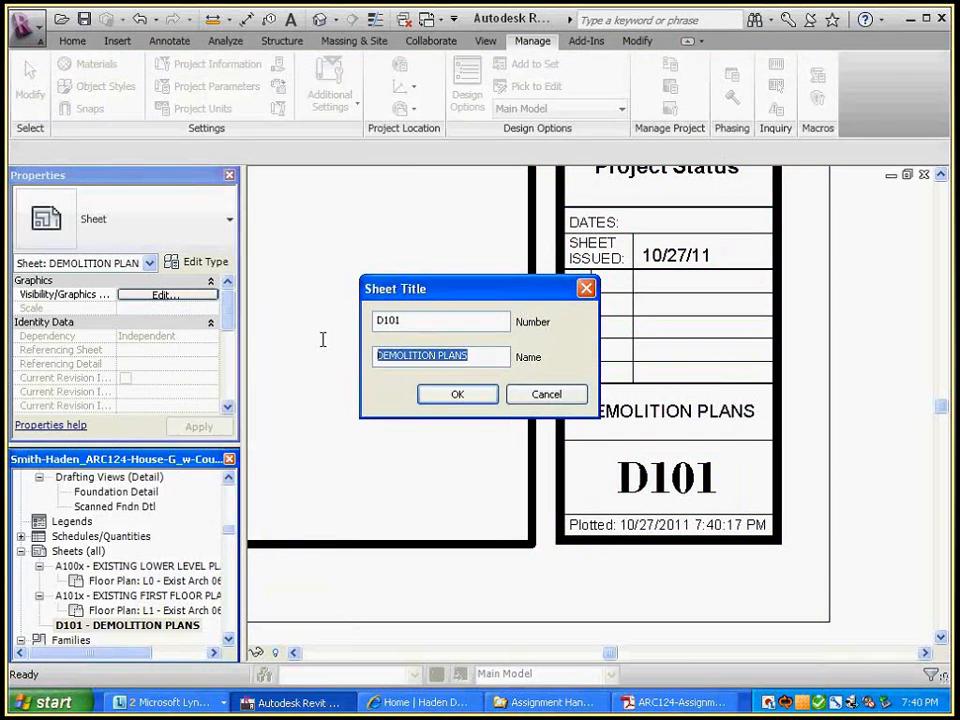
click(422, 390)
scroll(861, 364, down, 2)
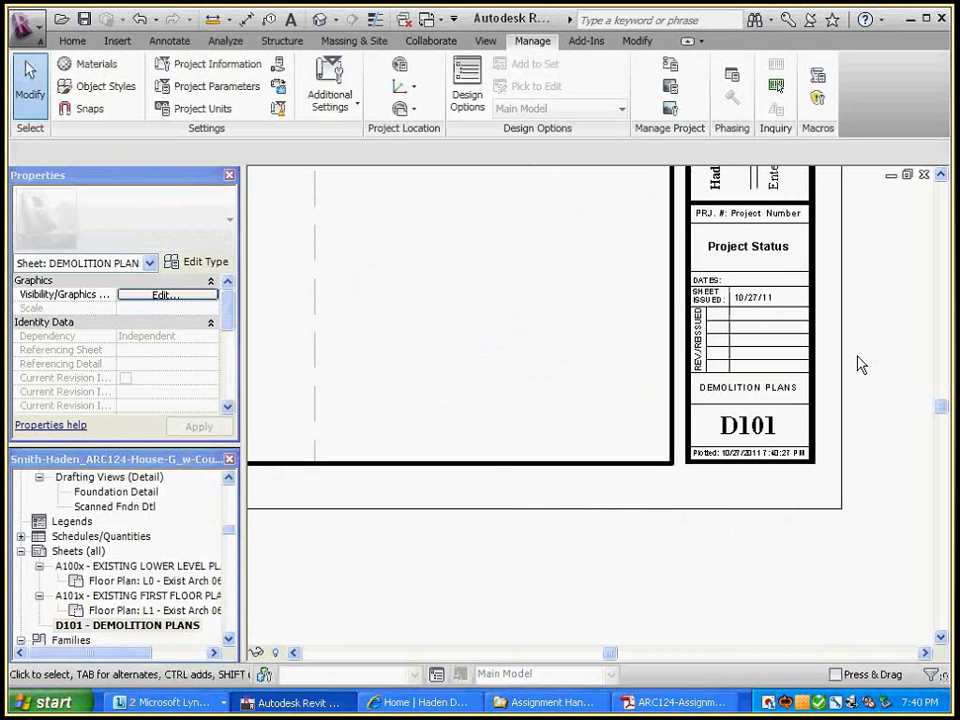
Cycle through the open views to the Titleblock 11x17-L-Rt family editor and zoom into its title strip
scroll(857, 356, down, 2)
middle_drag(881, 355, 817, 447)
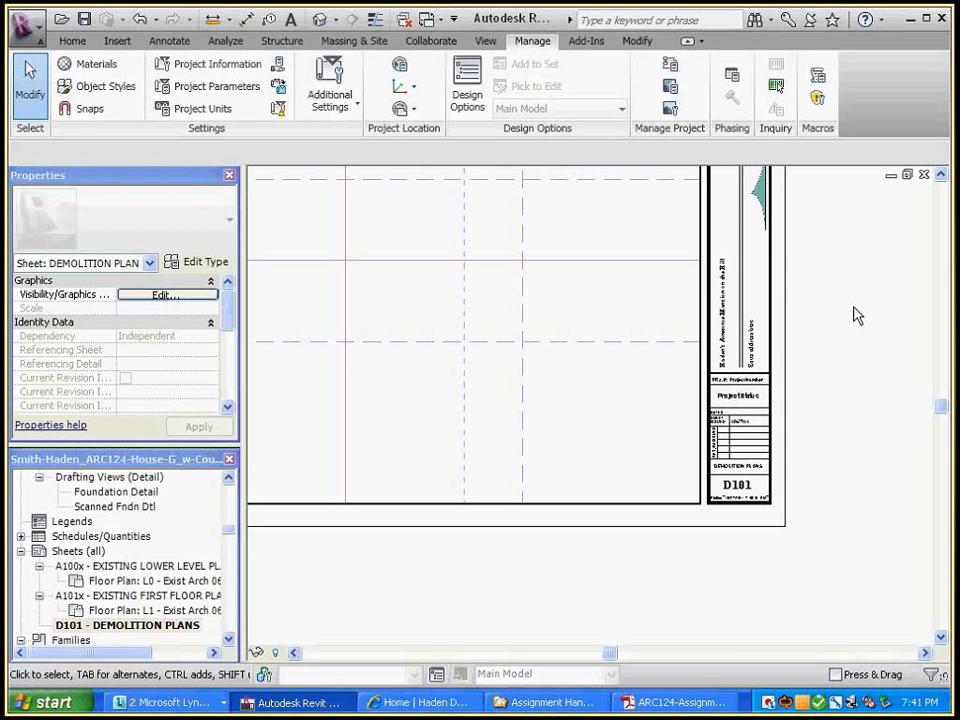
scroll(786, 411, up, 3)
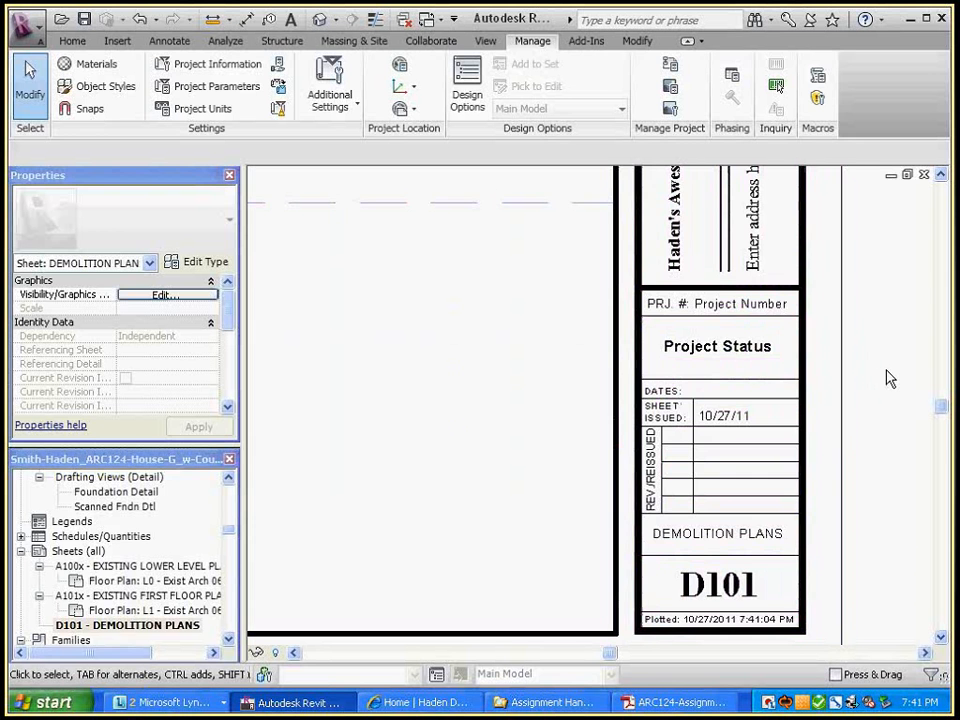
key(ctrl+Tab)
middle_drag(874, 533, 874, 405)
key(ctrl+Tab)
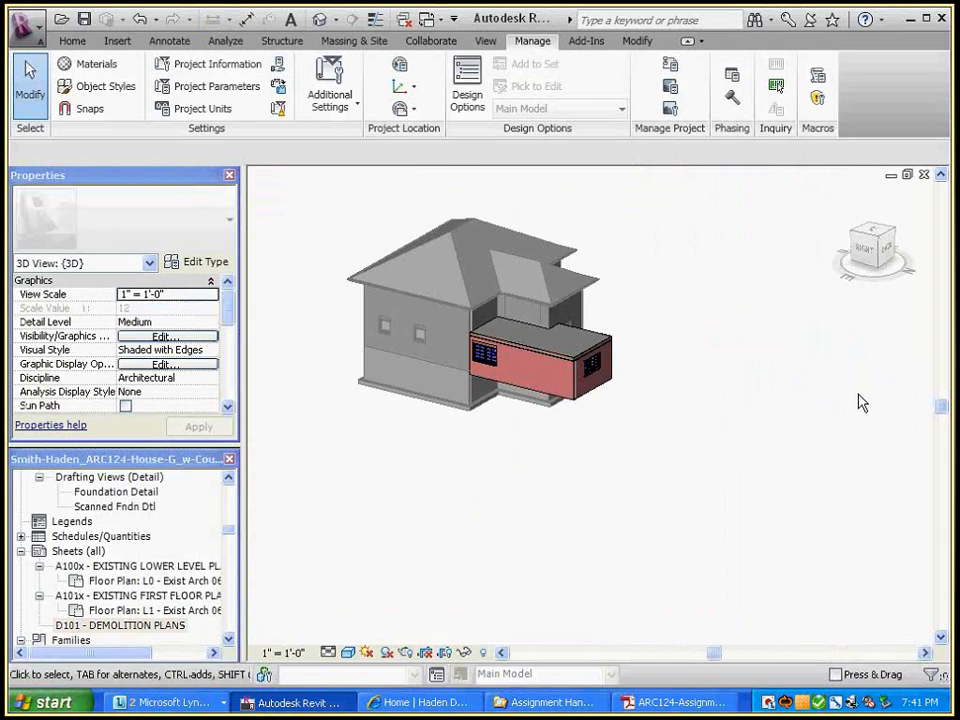
key(ctrl+Tab)
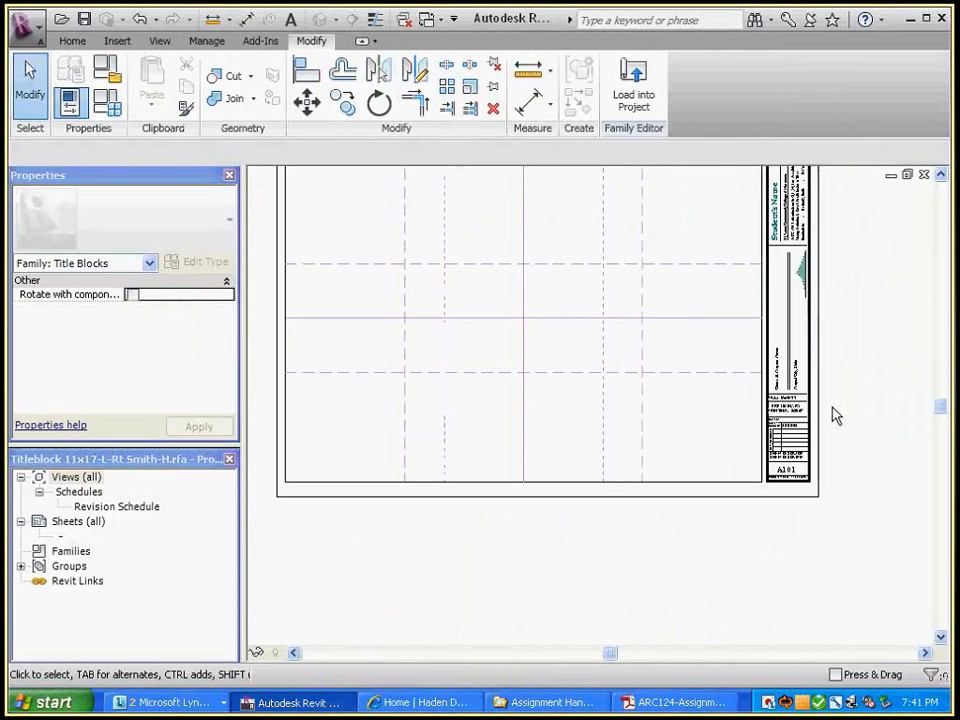
scroll(836, 416, up, 4)
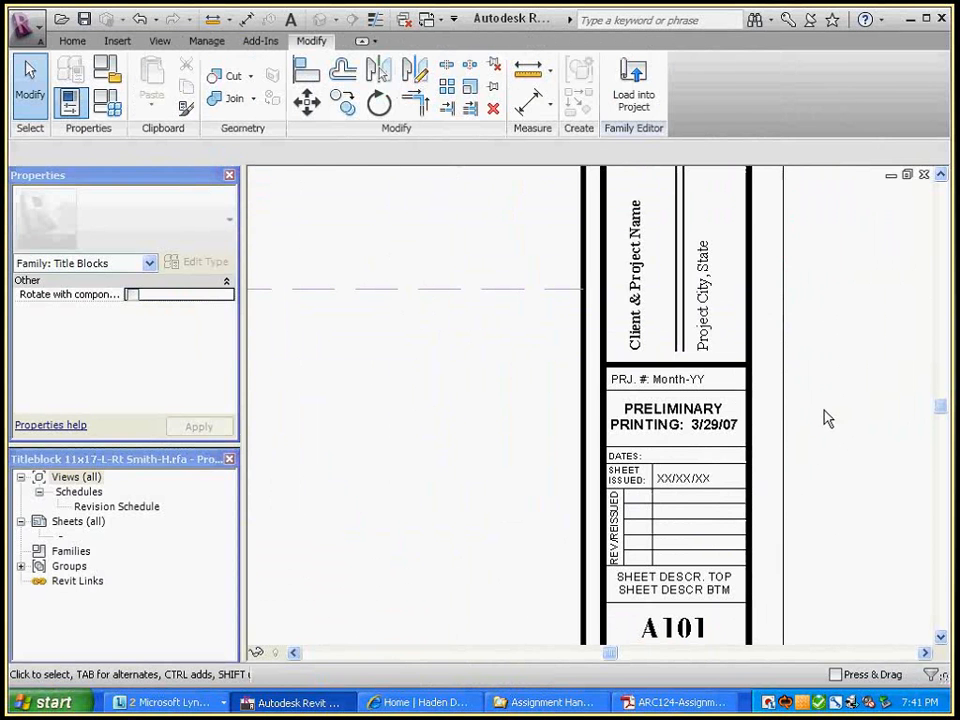
Erase the Project Number placeholder on the D101 title block, then bring up the assignment PDF
key(ctrl+Tab)
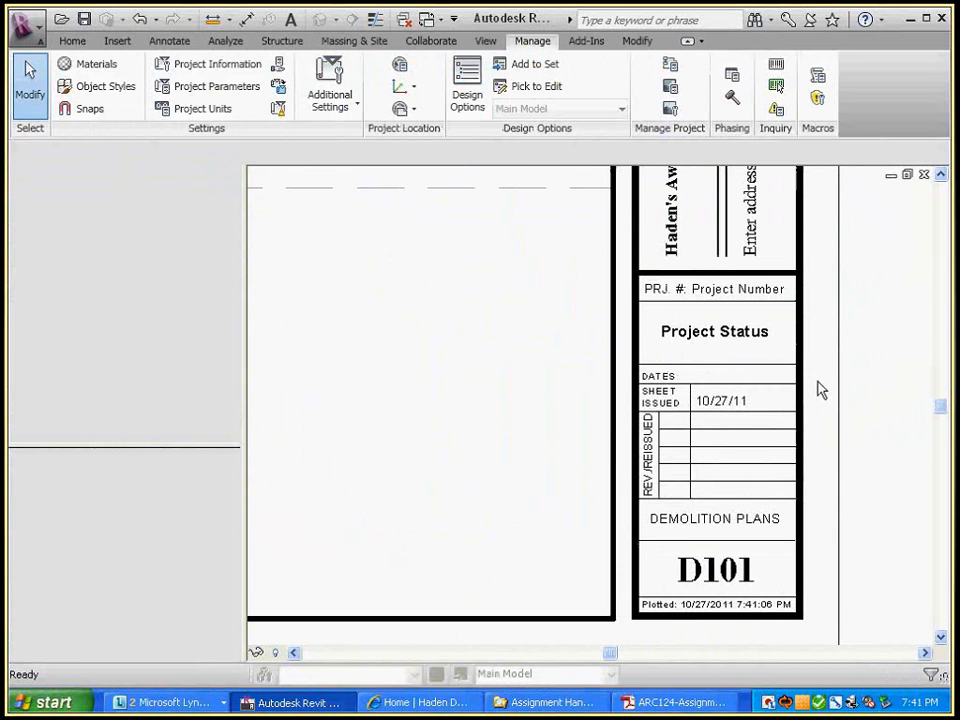
click(762, 312)
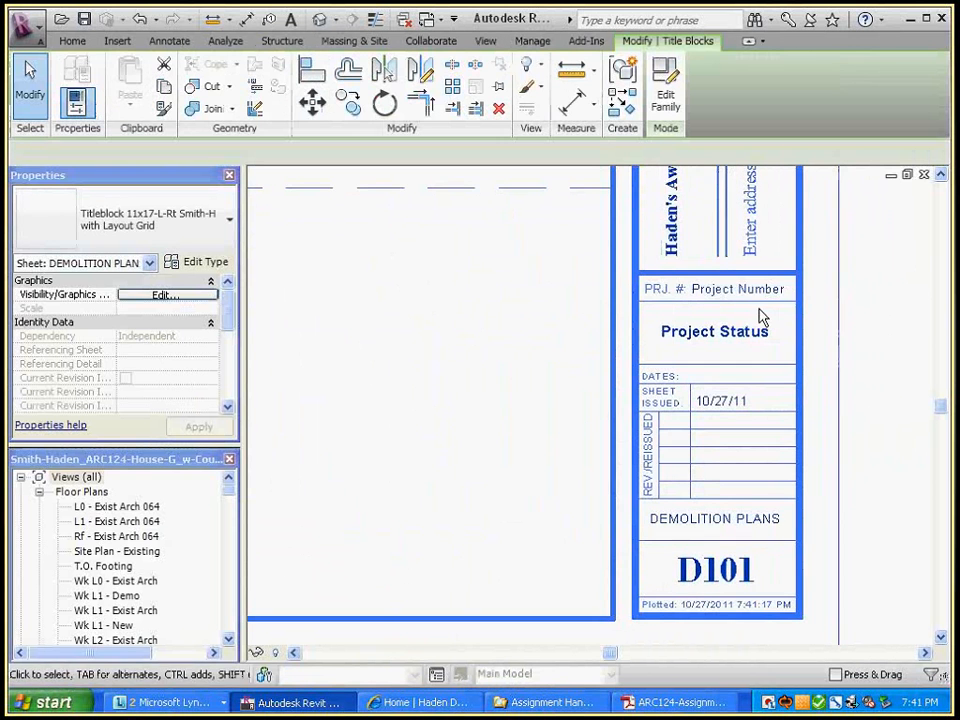
click(740, 289)
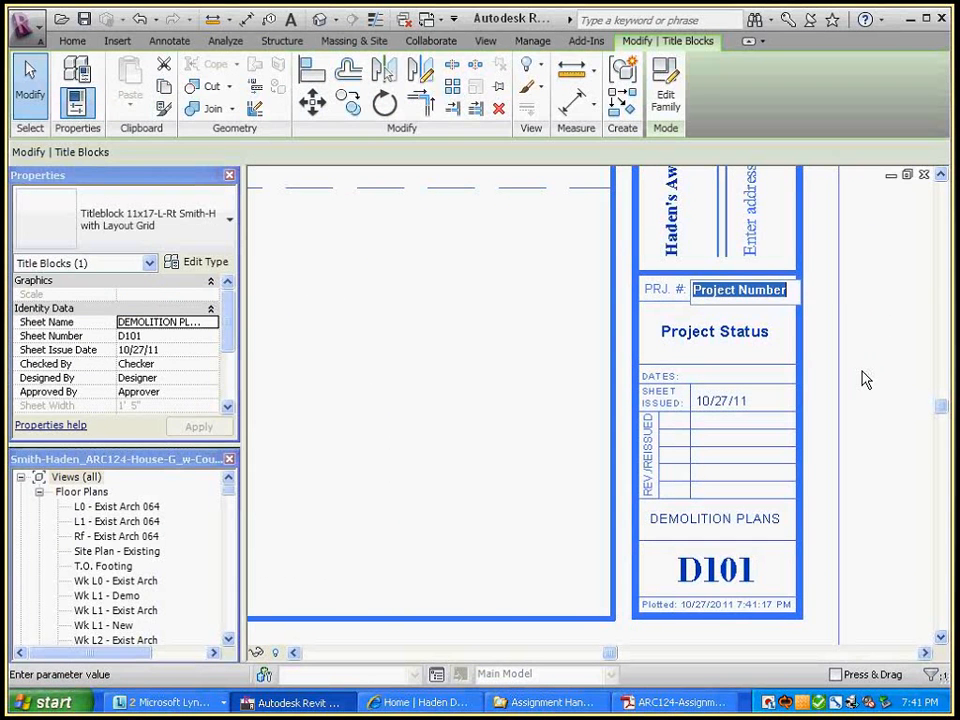
key(Delete)
click(700, 703)
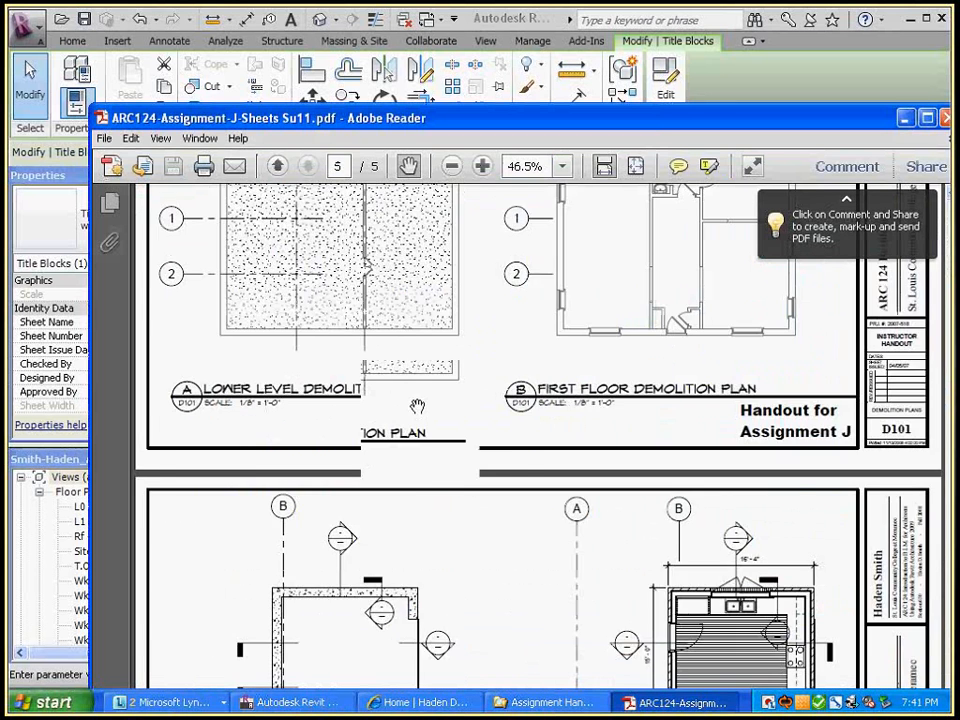
Scroll the handout up to page 4's sample D101 sheet with Lower Level and First Floor Demolition Plans
scroll(417, 406, up, 3)
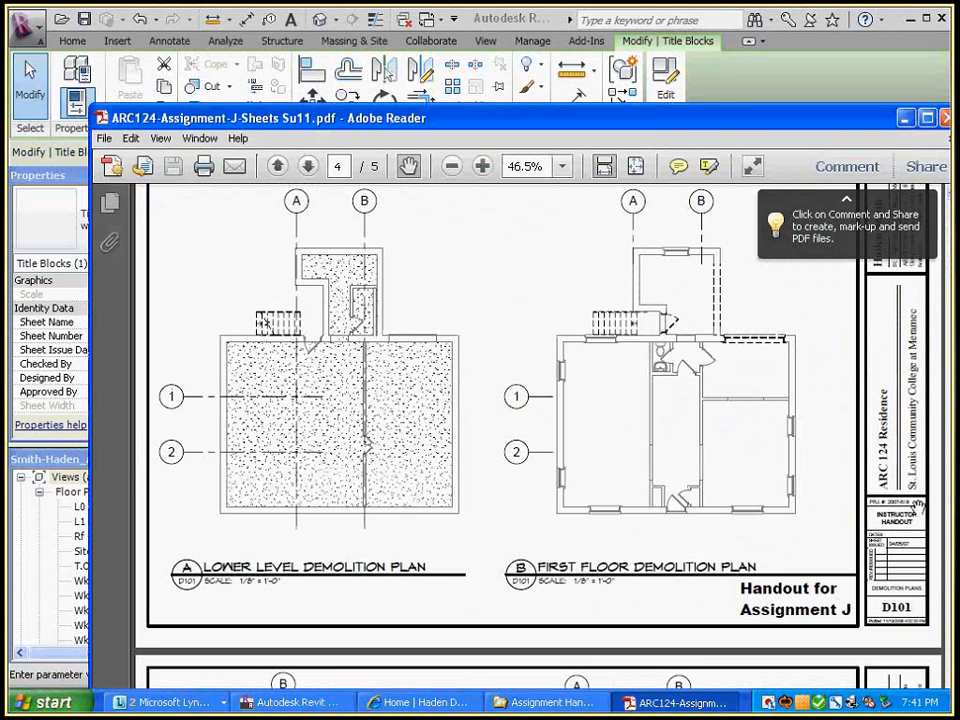
Enter 2011-124 as the project number in the D101 title block
click(758, 20)
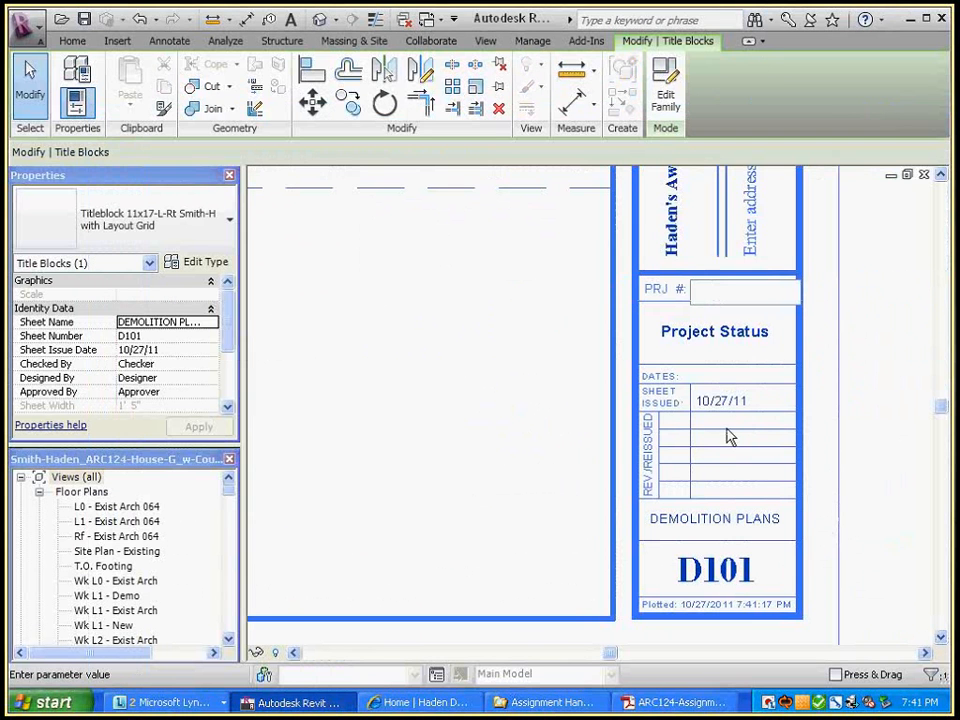
click(741, 298)
text(2007)
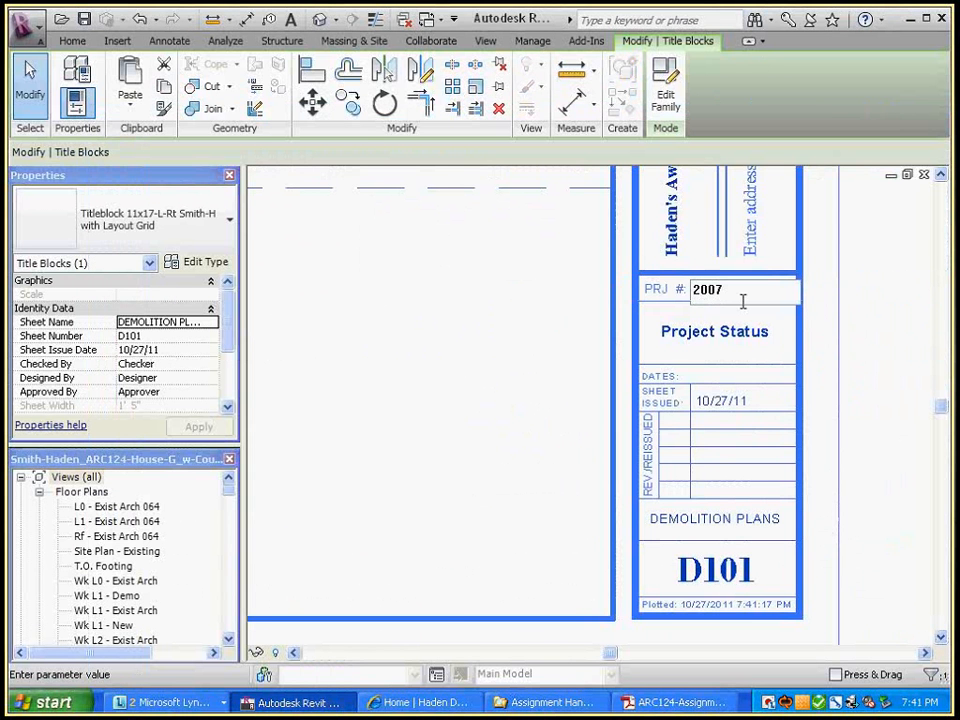
key(BackSpace)
key(BackSpace)
text(11-124)
click(900, 304)
click(870, 306)
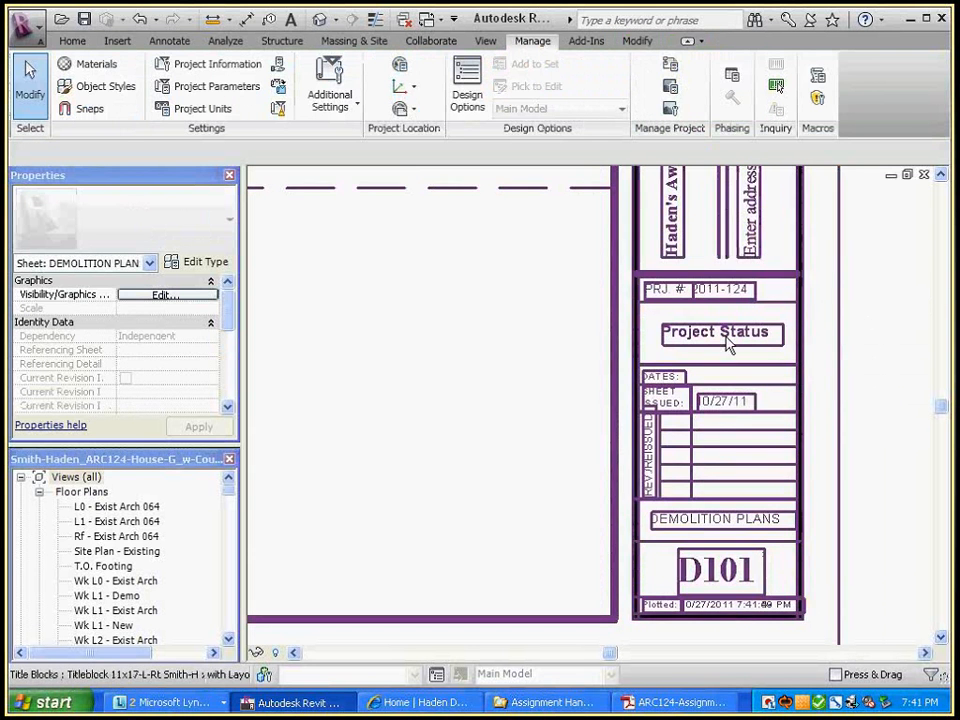
Set the title block's Project Status label to 'Assignment J'
click(738, 343)
click(746, 343)
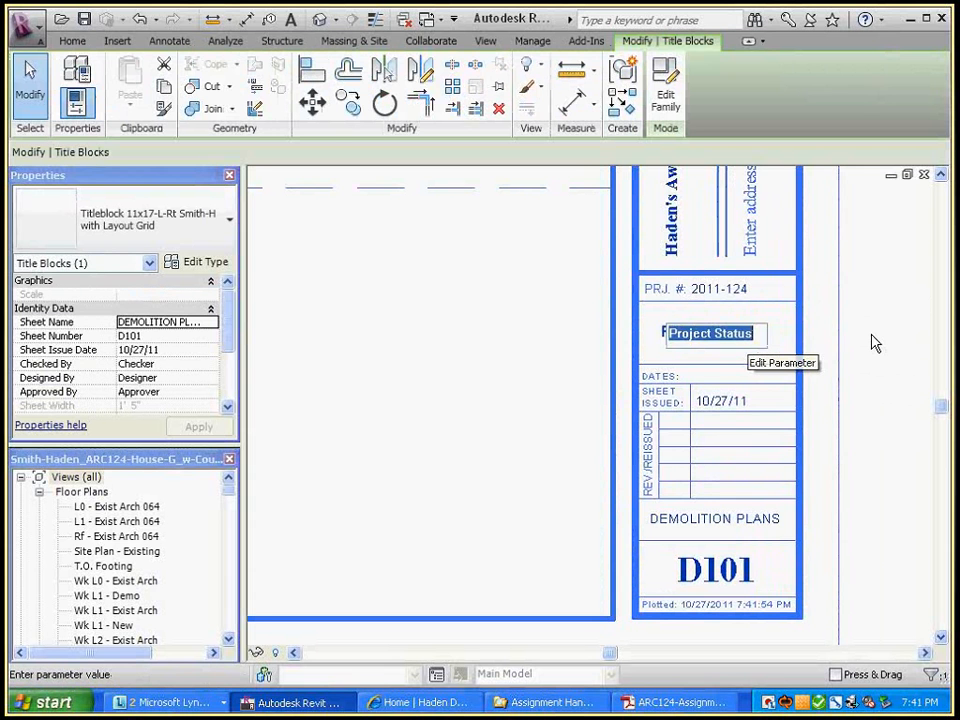
text(A)
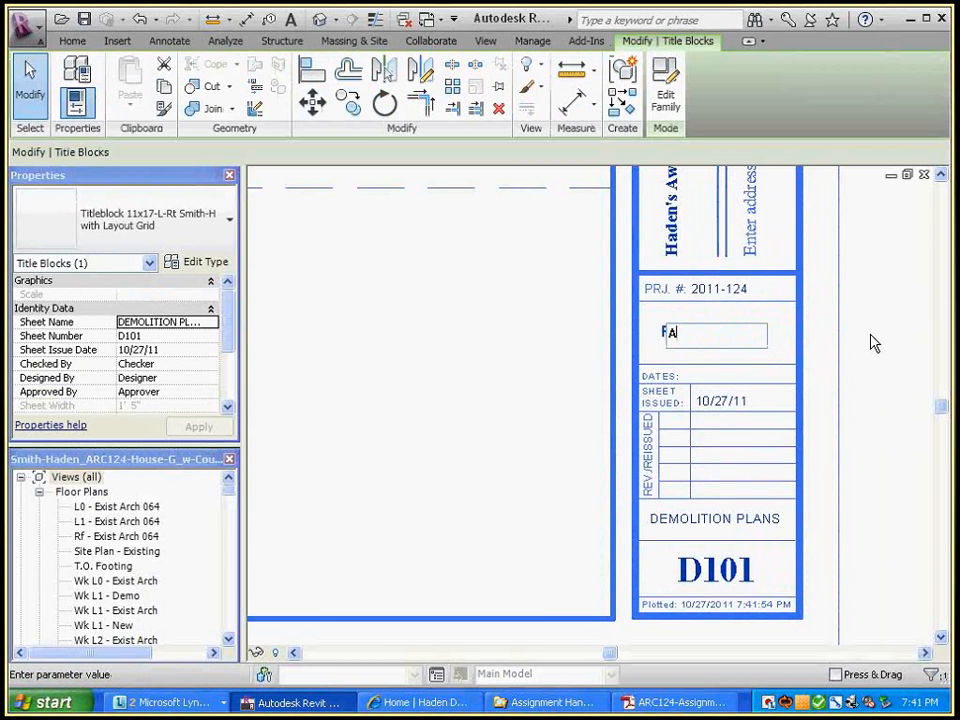
text(ssignment J)
click(881, 296)
click(883, 296)
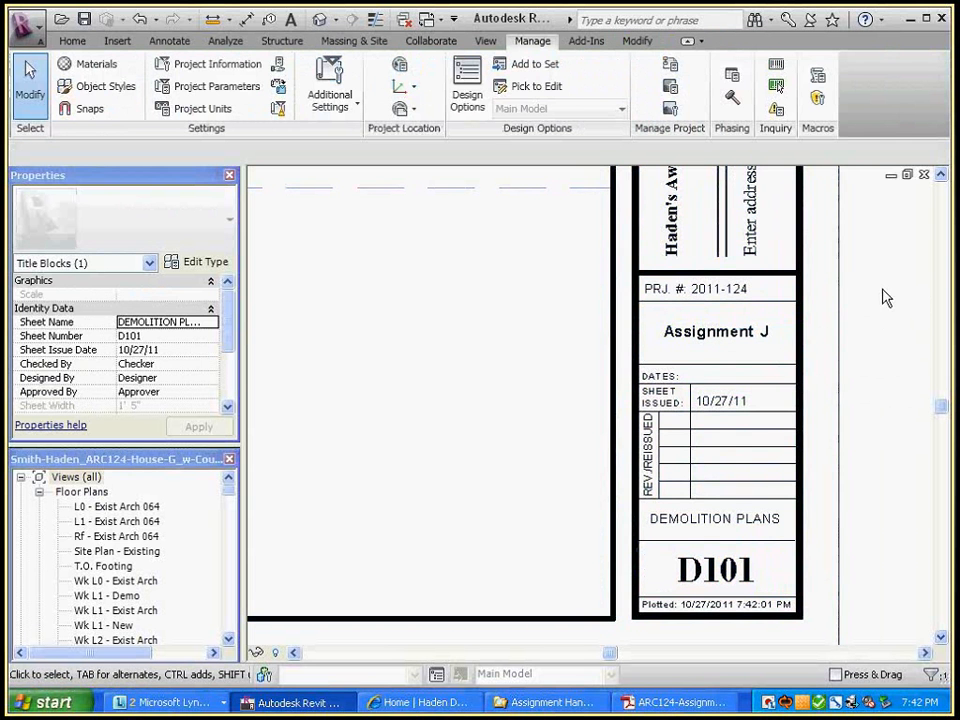
click(886, 296)
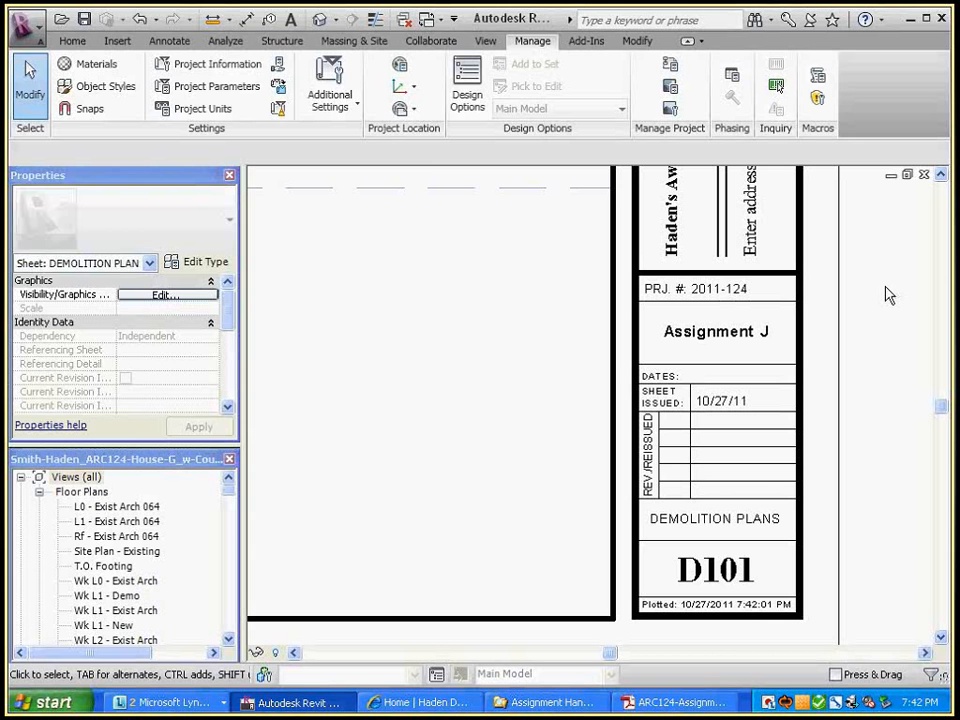
Check that Project Information shows Project Status 'Assignment J', then close it unchanged
click(212, 64)
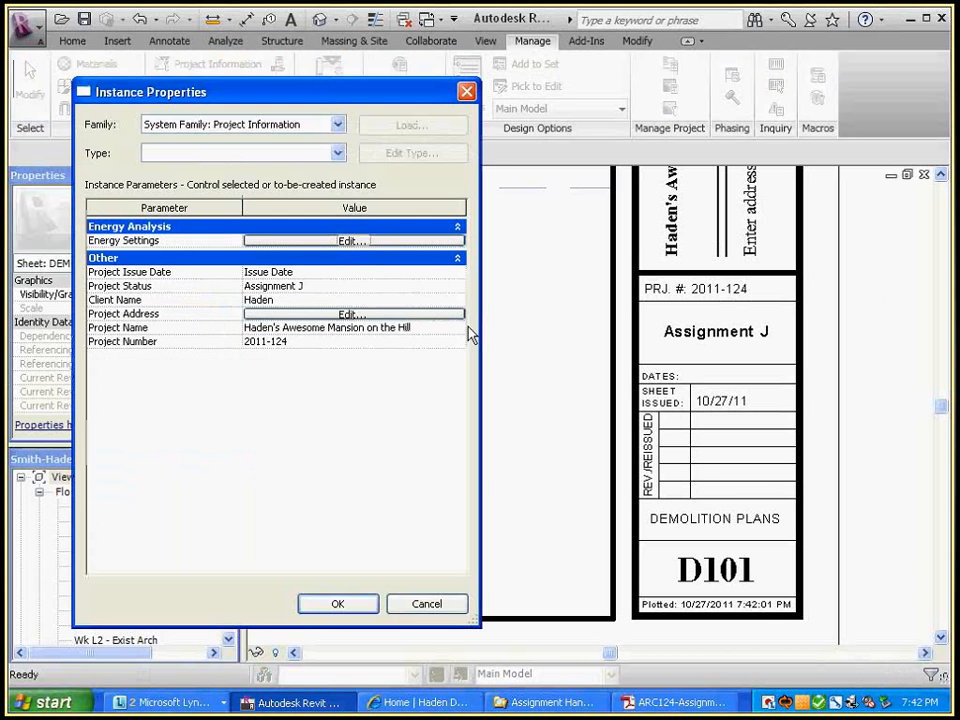
click(323, 284)
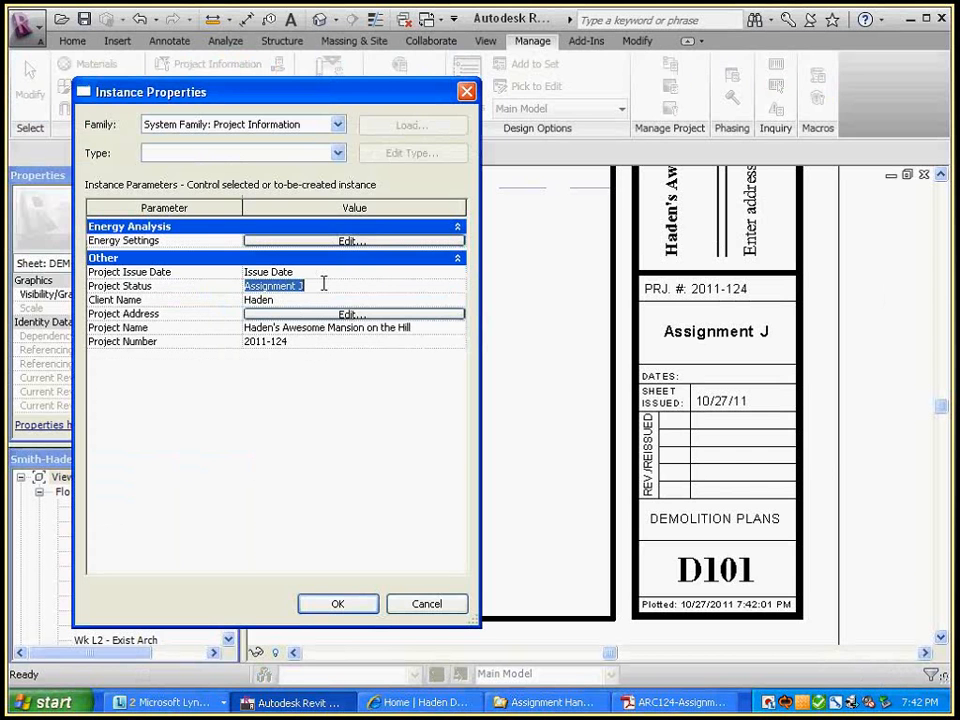
click(438, 604)
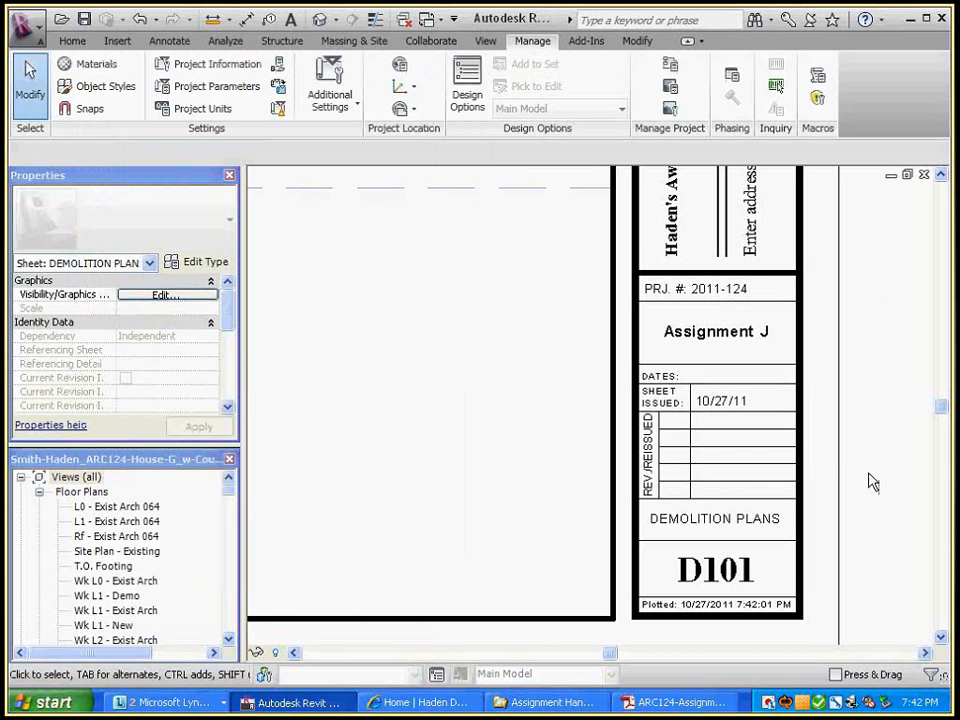
Confirm the title block's Sheet Issued date reads 10/27/11
scroll(872, 489, down, 3)
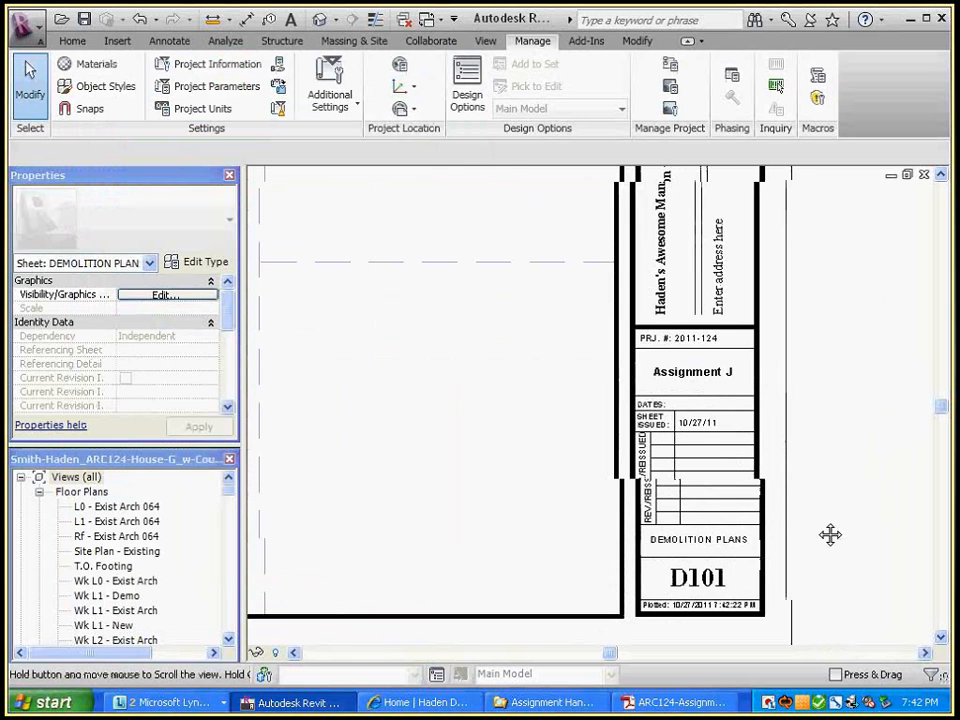
scroll(830, 535, up, 3)
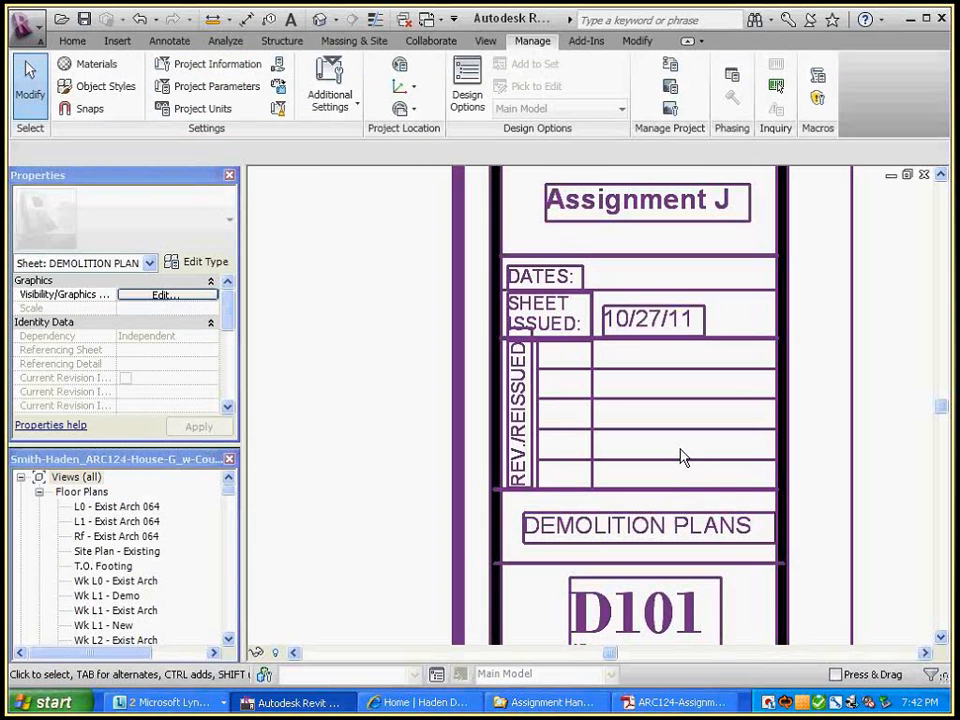
middle_drag(800, 325, 821, 332)
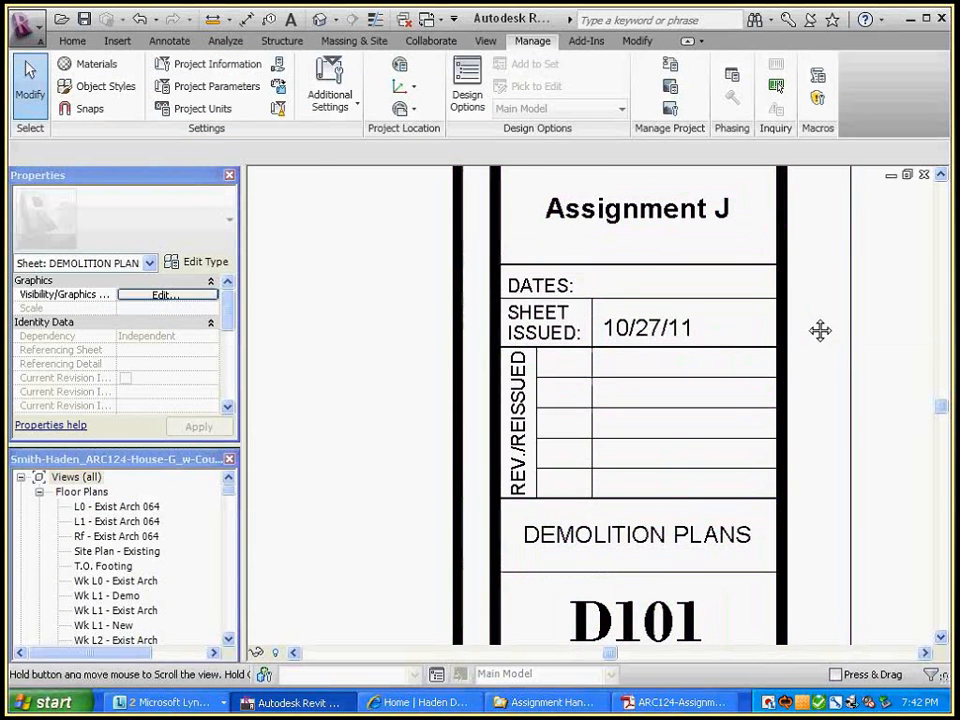
click(686, 343)
click(686, 343)
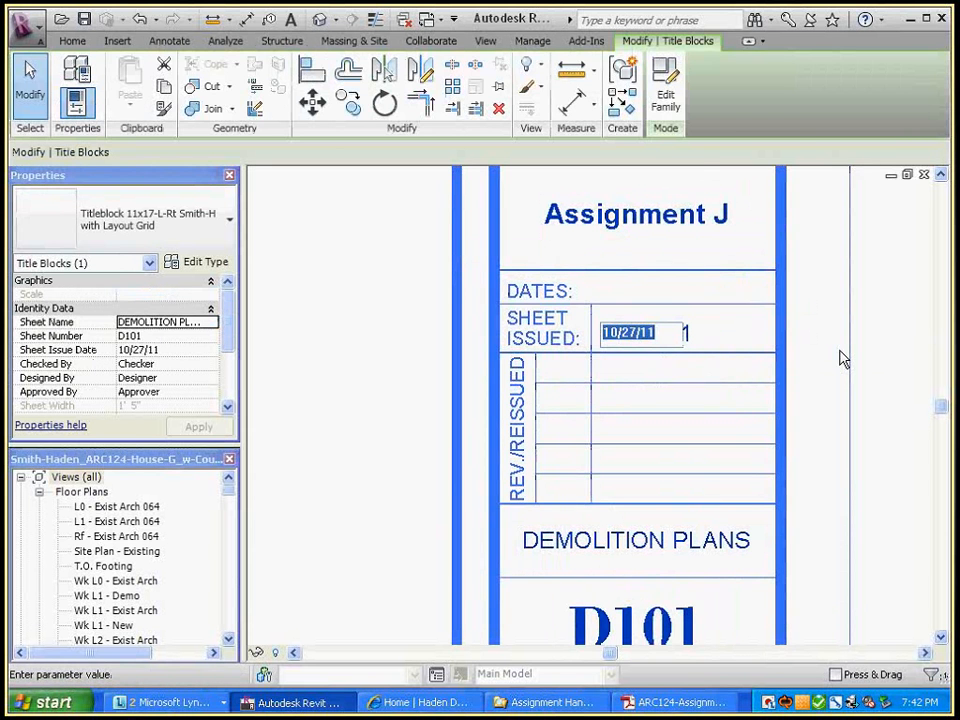
click(883, 364)
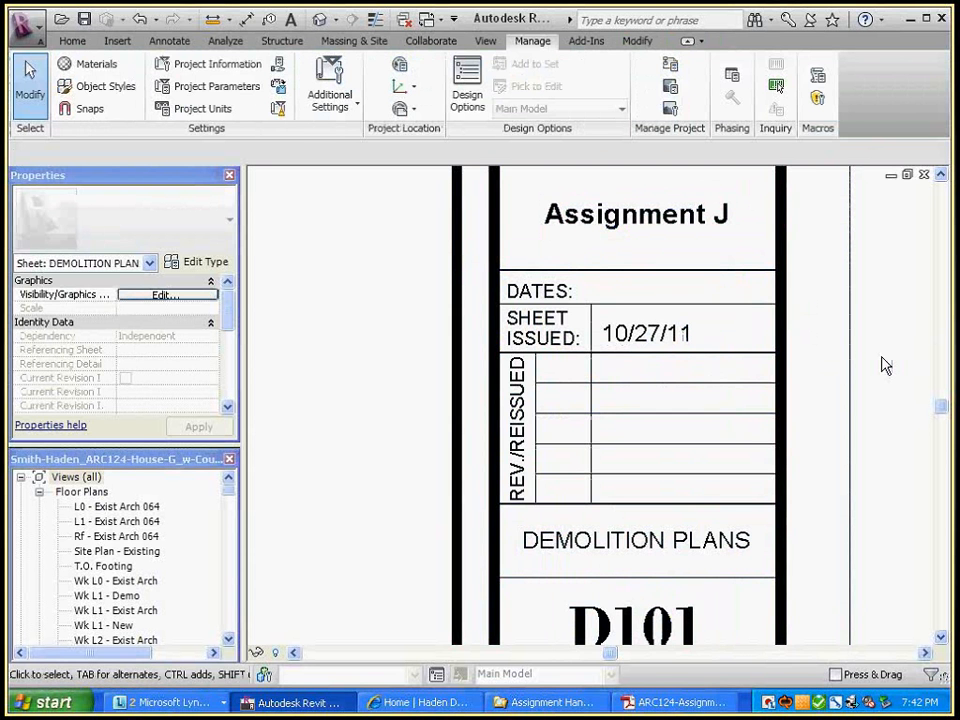
scroll(887, 331, down, 2)
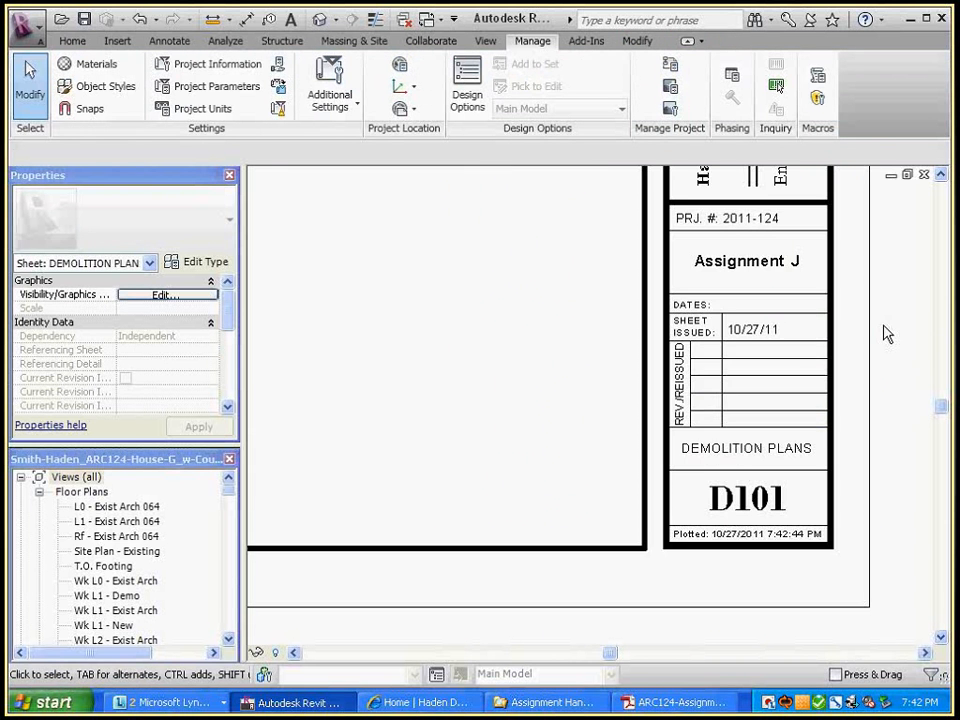
middle_drag(877, 336, 830, 281)
scroll(793, 511, up, 2)
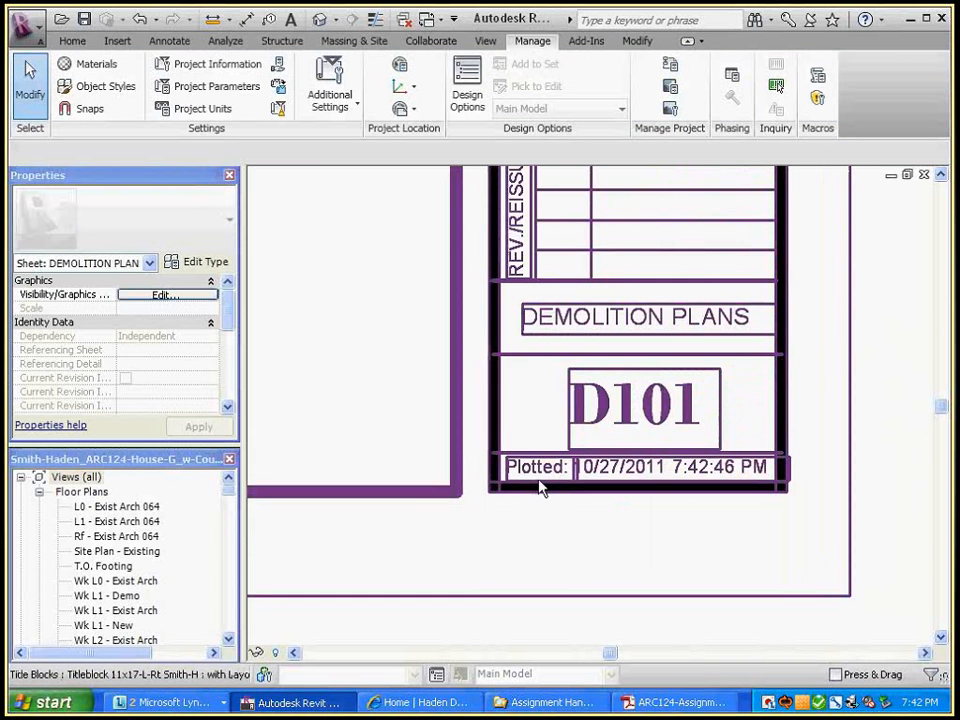
scroll(540, 487, up, 1)
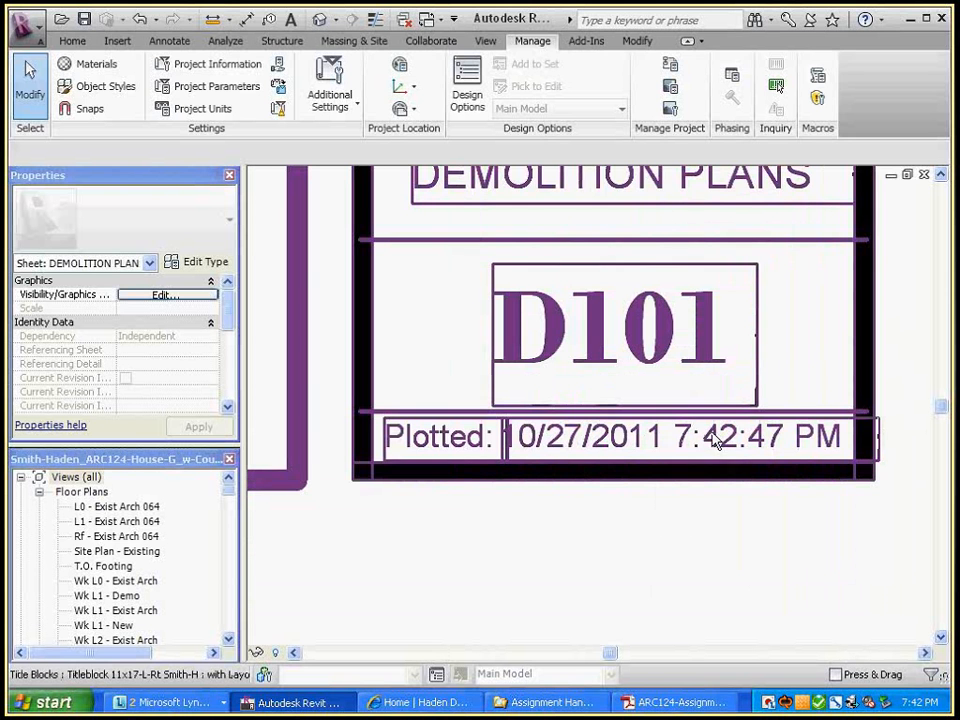
scroll(729, 572, down, 3)
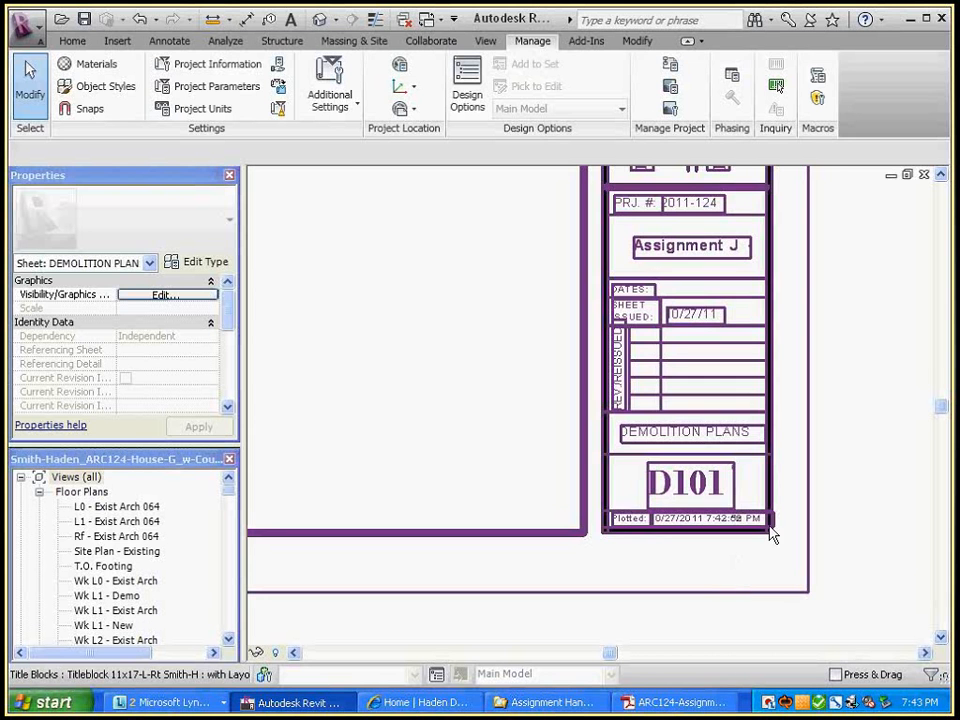
scroll(771, 531, up, 5)
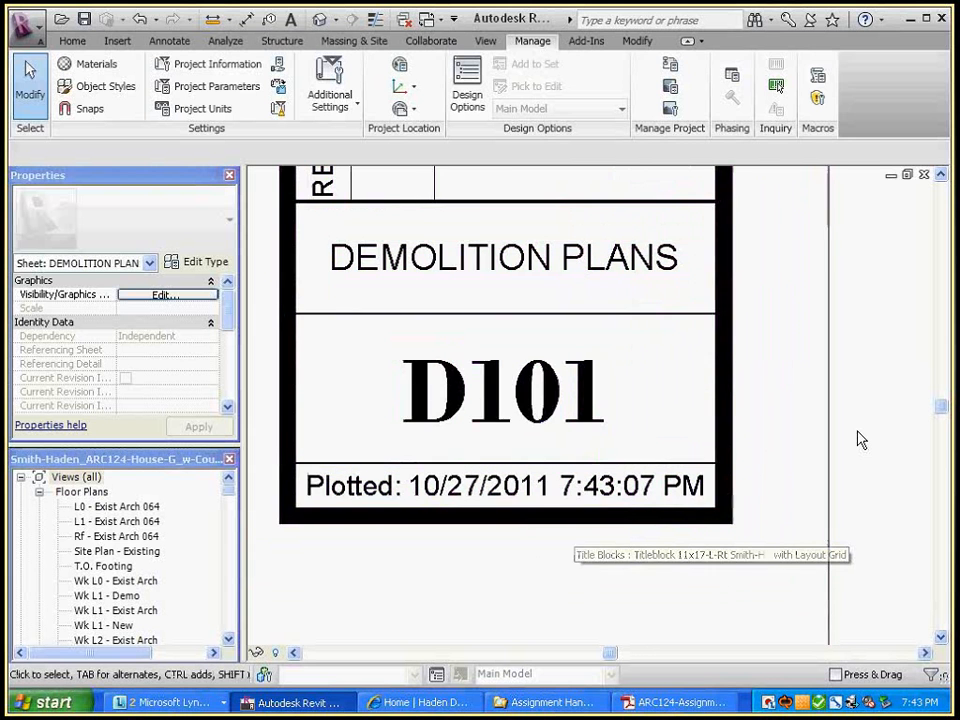
scroll(872, 440, down, 3)
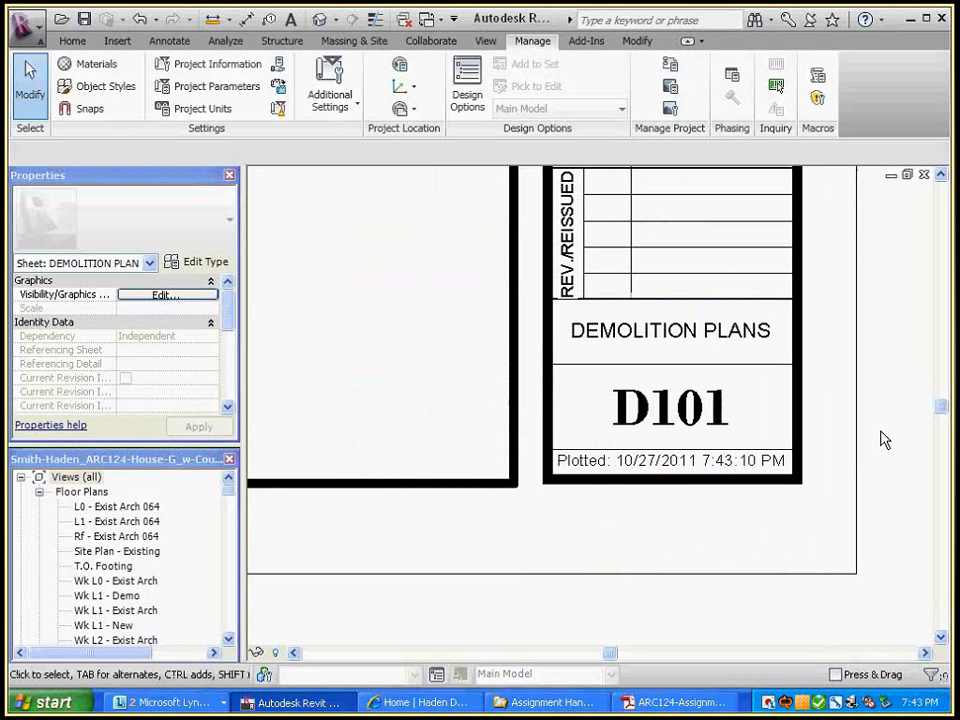
middle_drag(928, 322, 914, 454)
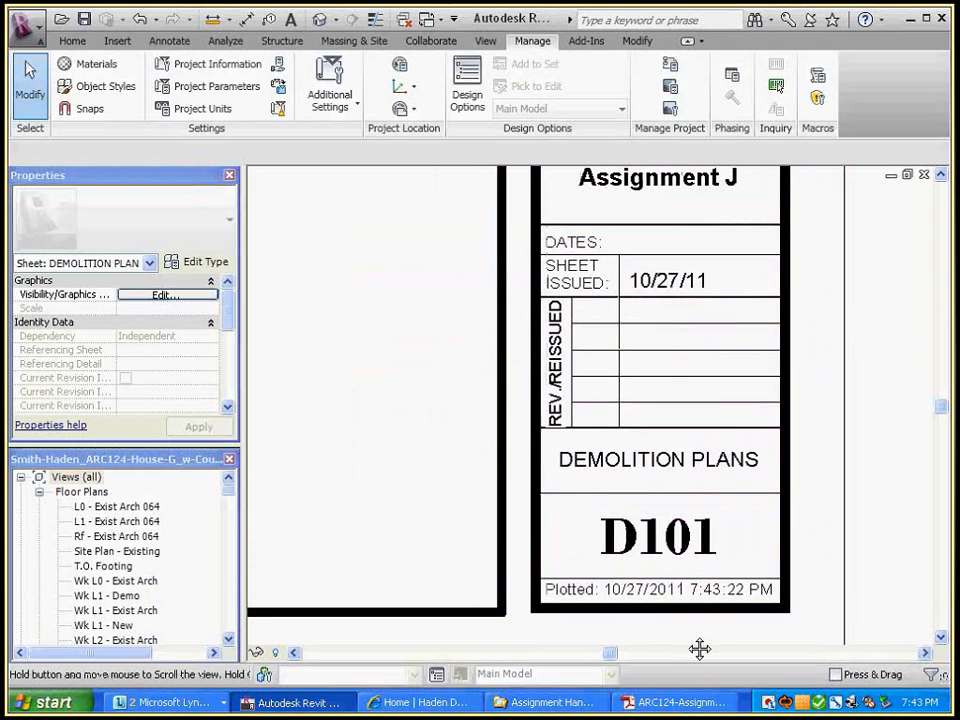
middle_drag(699, 645, 697, 541)
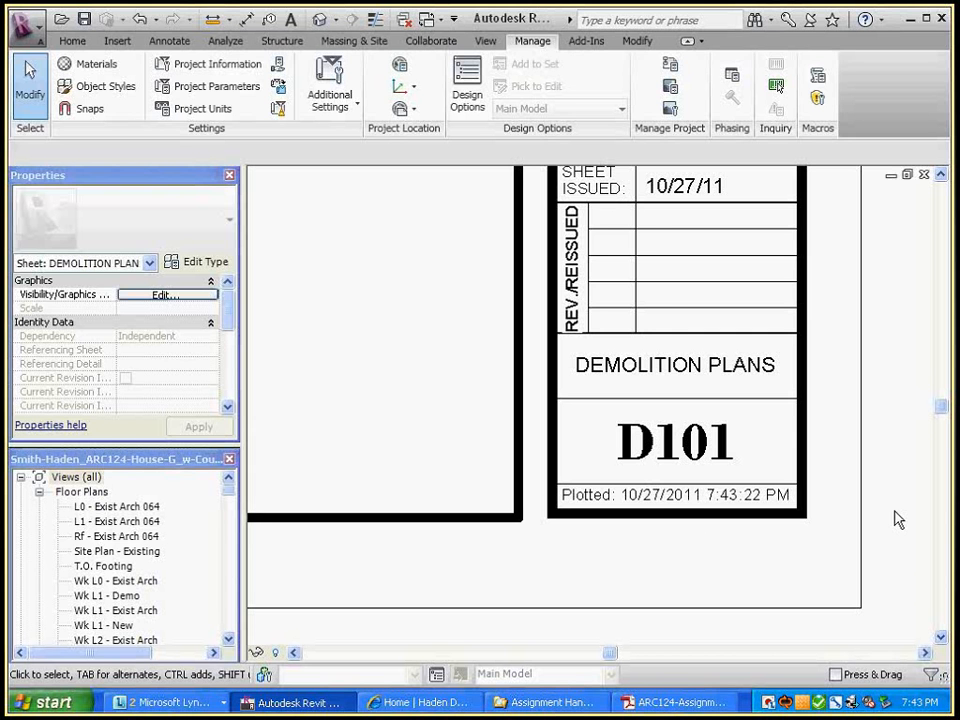
scroll(909, 315, down, 5)
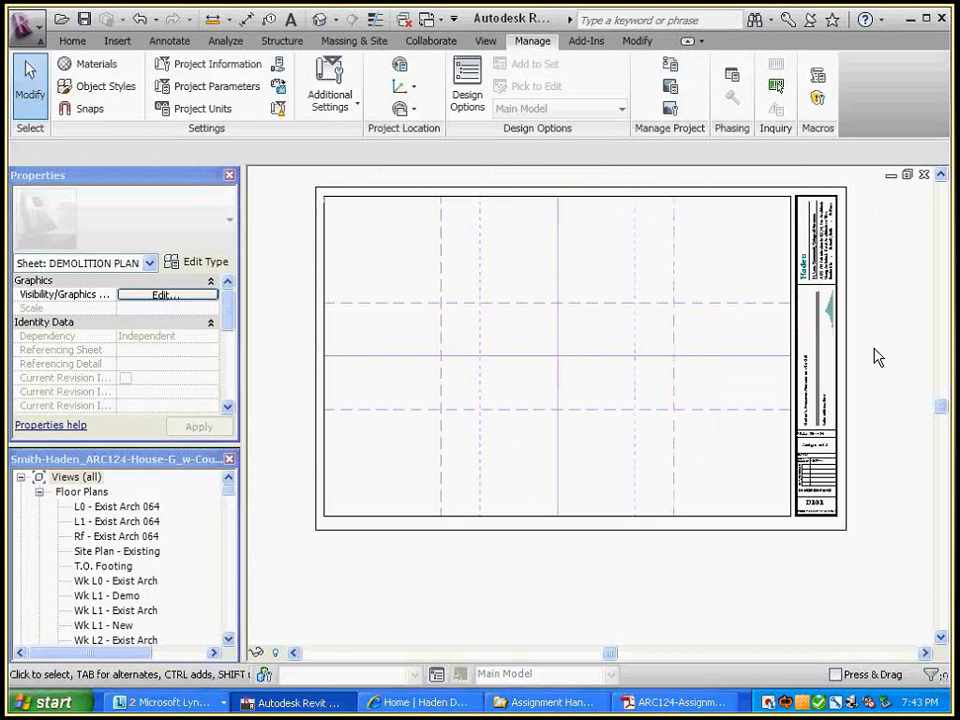
Switch to the Titleblock 11x17-L-Rt family editor and zoom to fit the whole title block
key(ctrl+Tab)
key(ctrl+Tab)
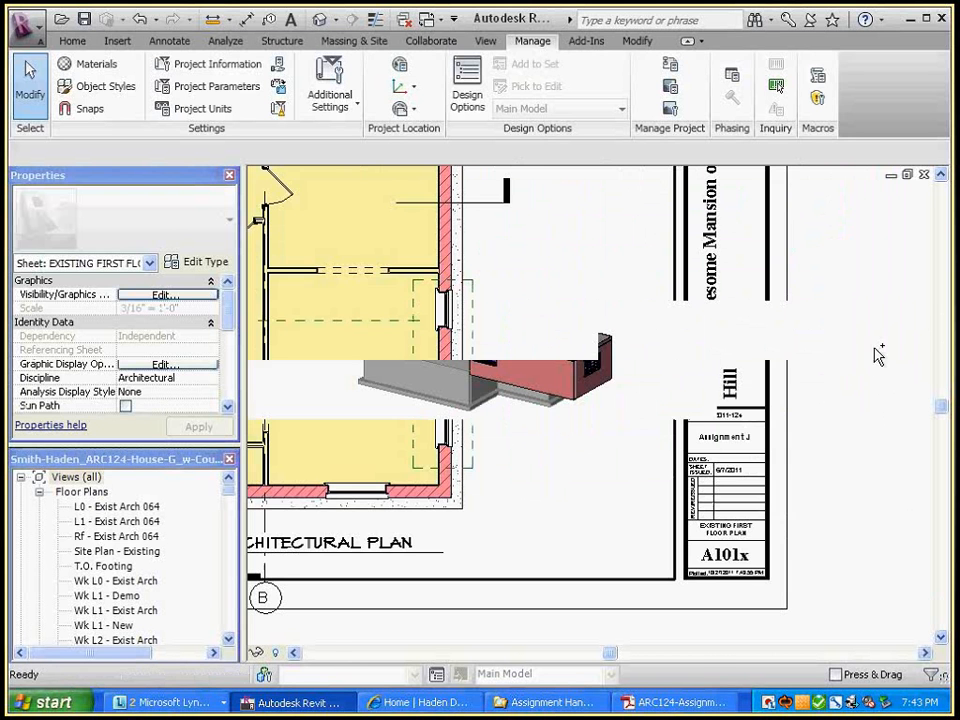
key(ctrl+Tab)
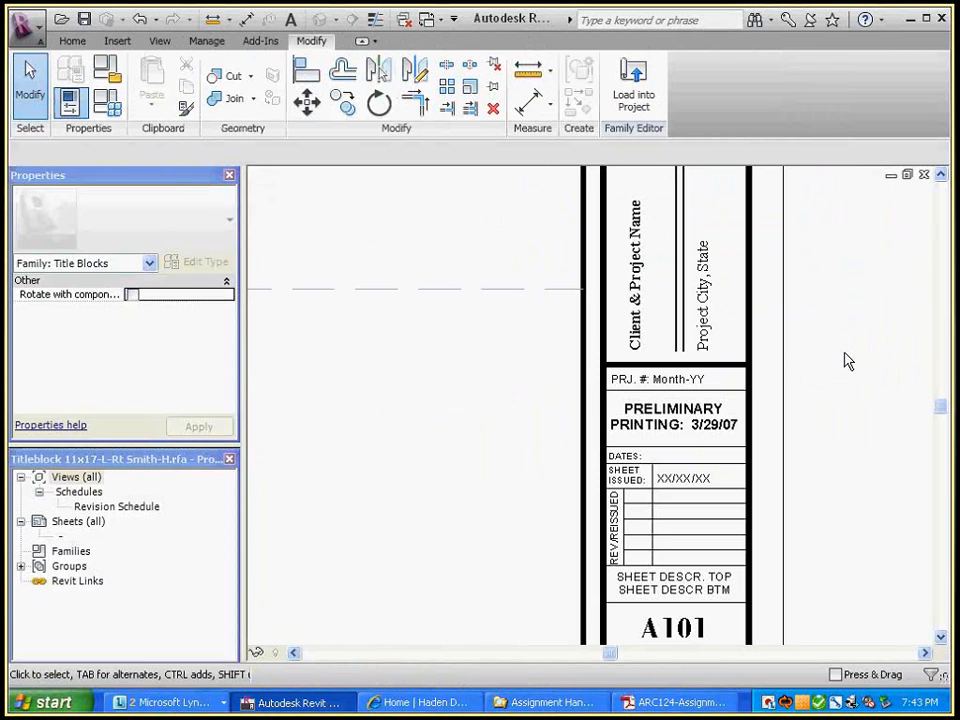
scroll(848, 362, down, 5)
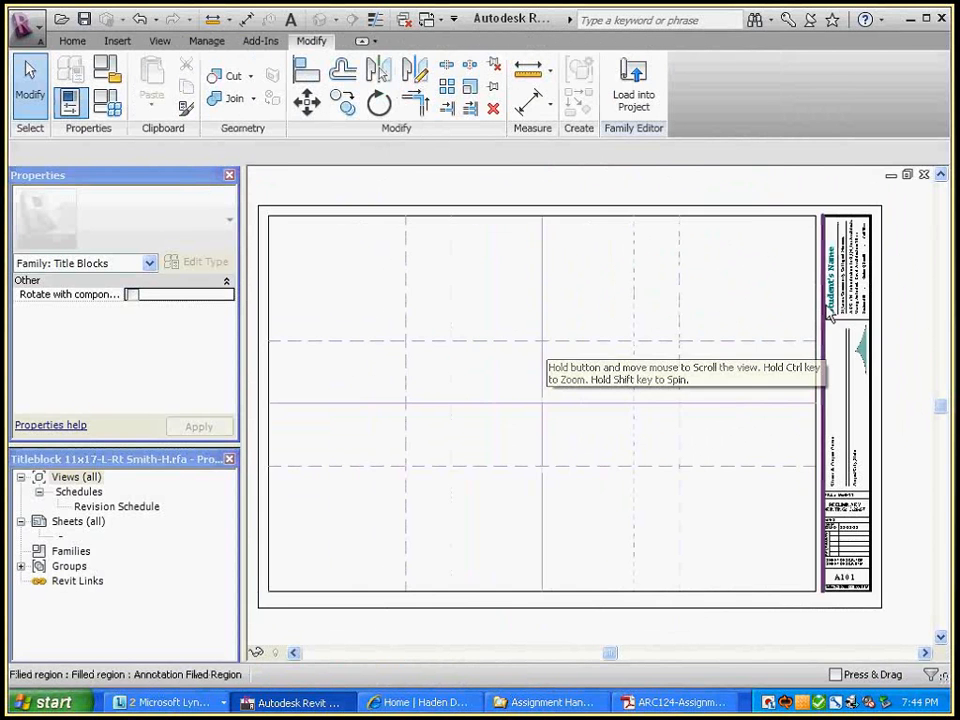
scroll(768, 330, up, 5)
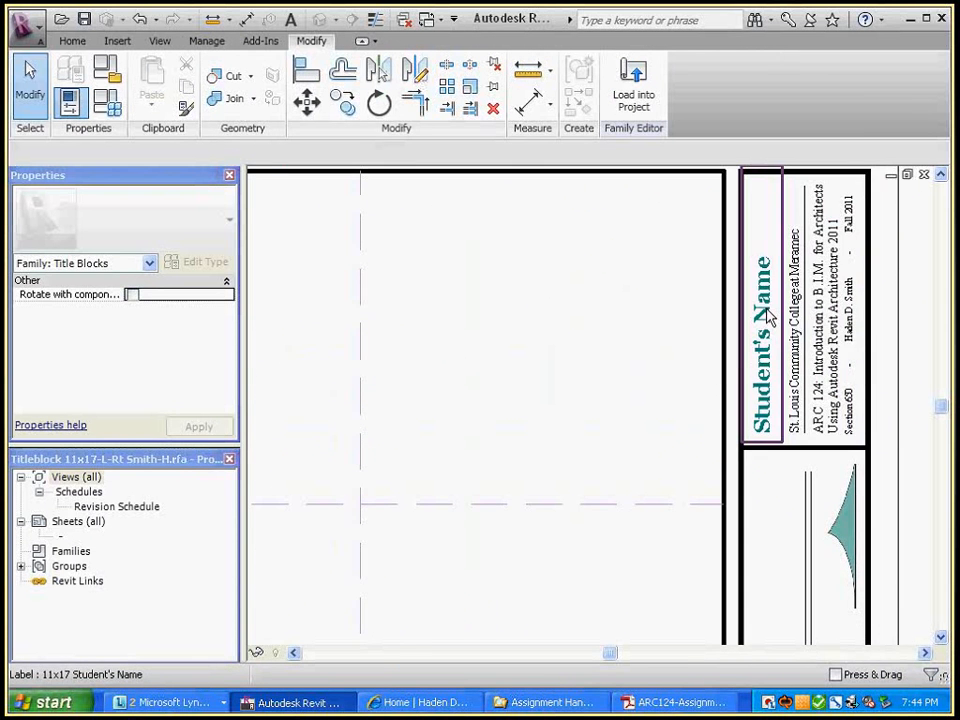
scroll(508, 252, down, 5)
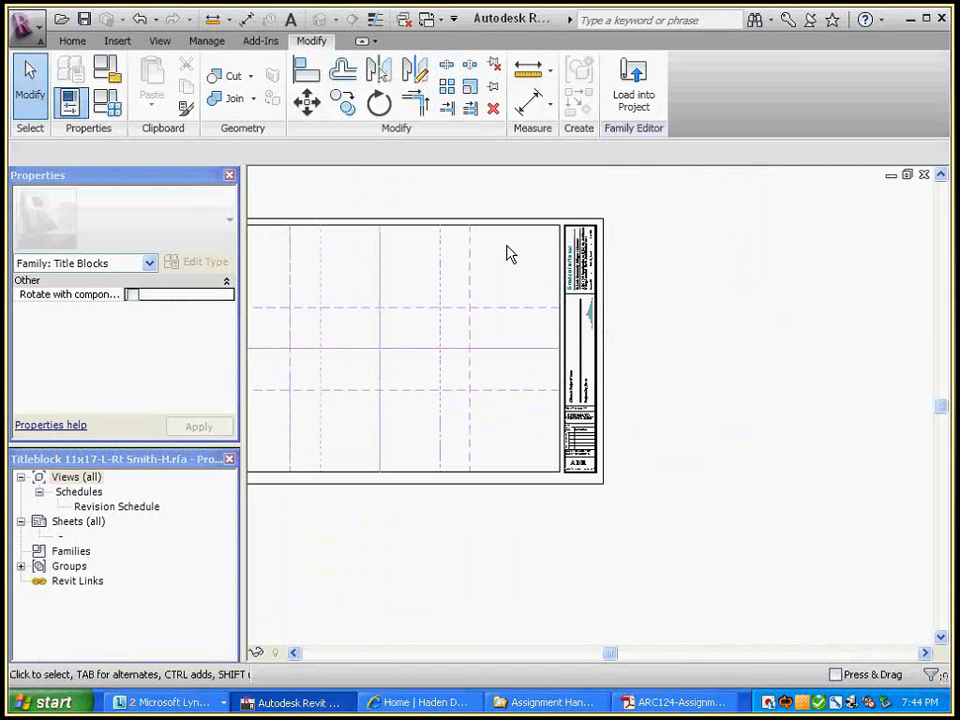
middle_drag(507, 247, 682, 282)
key(z)
key(f)
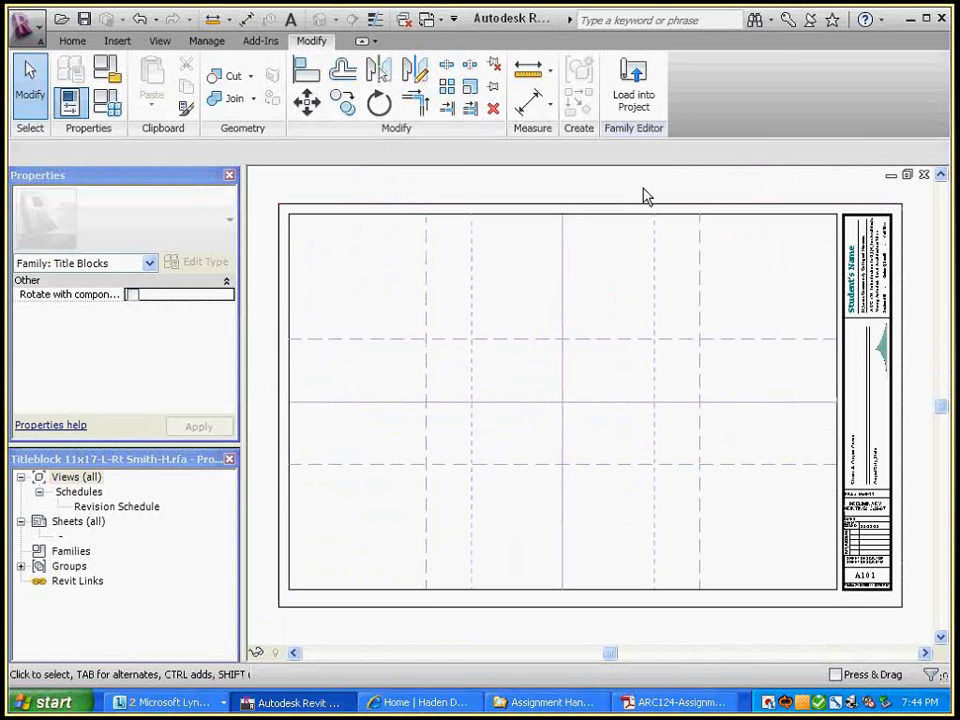
key(ctrl+Tab)
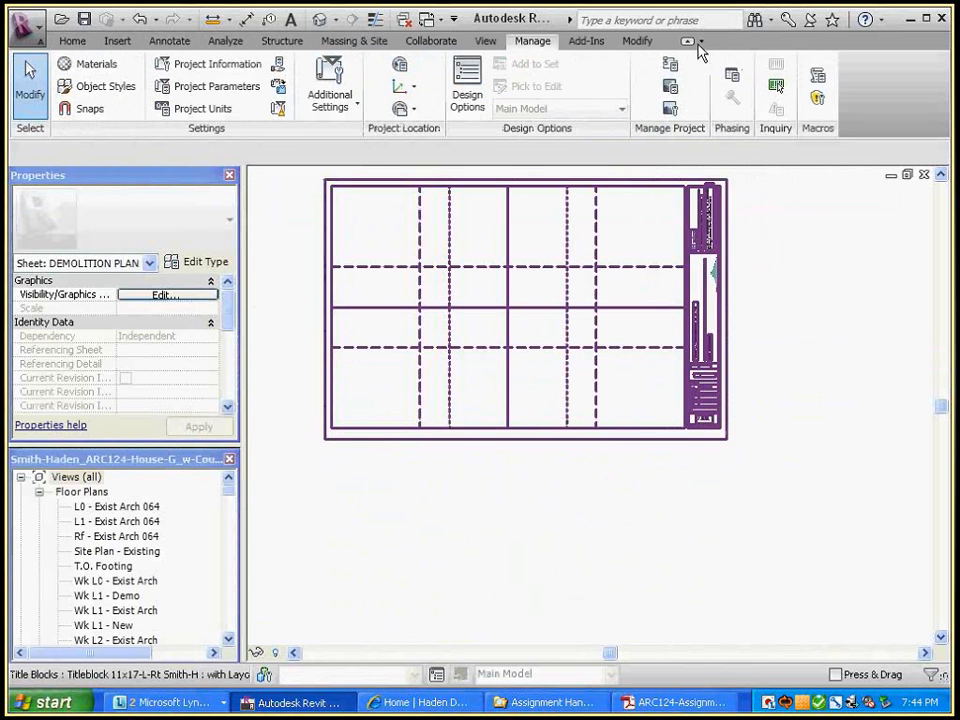
key(ctrl+Tab)
key(ctrl+Tab)
key(ctrl+Tab)
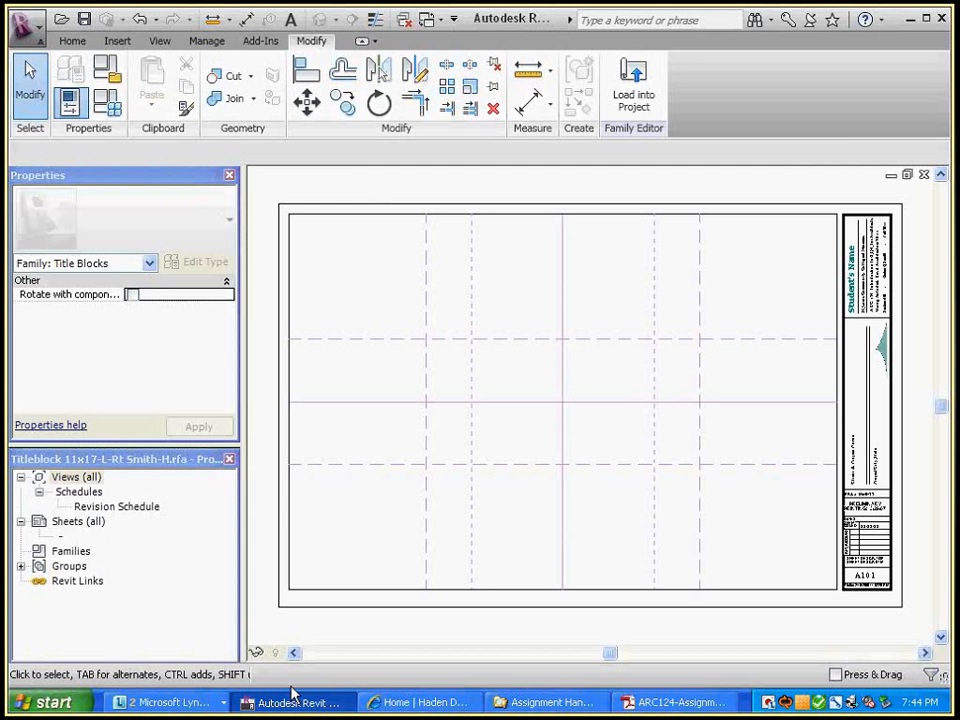
click(680, 703)
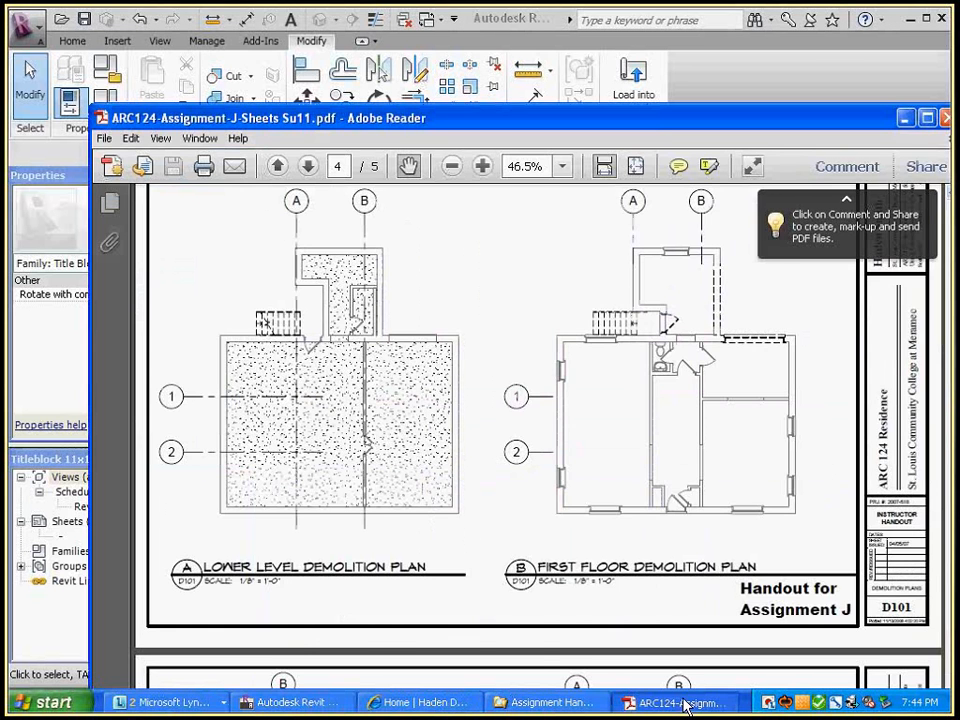
scroll(625, 410, up, 5)
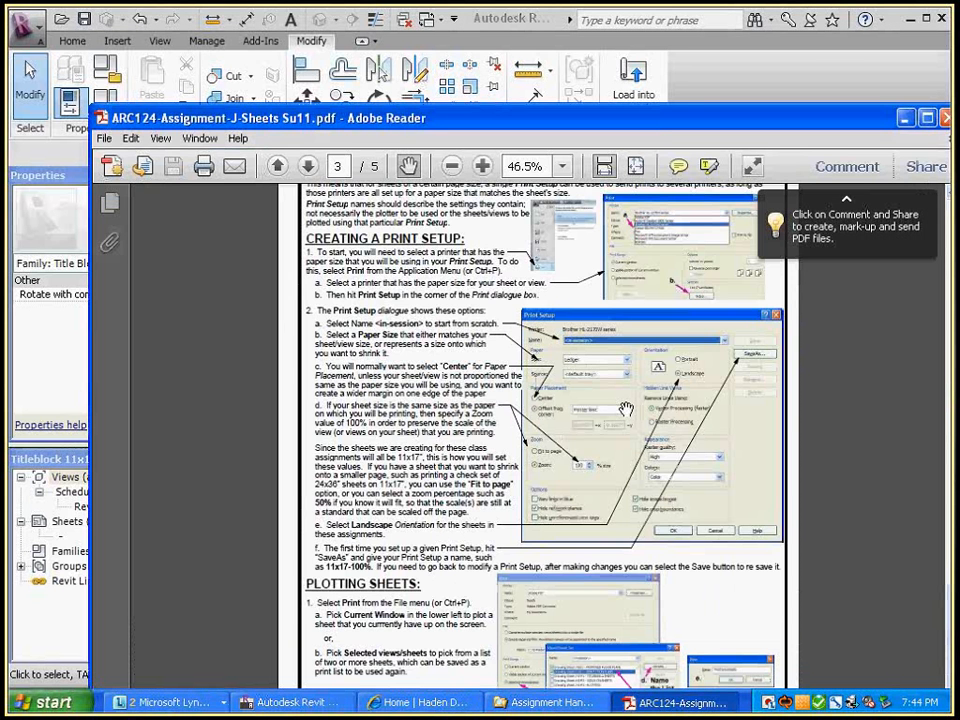
scroll(625, 410, up, 10)
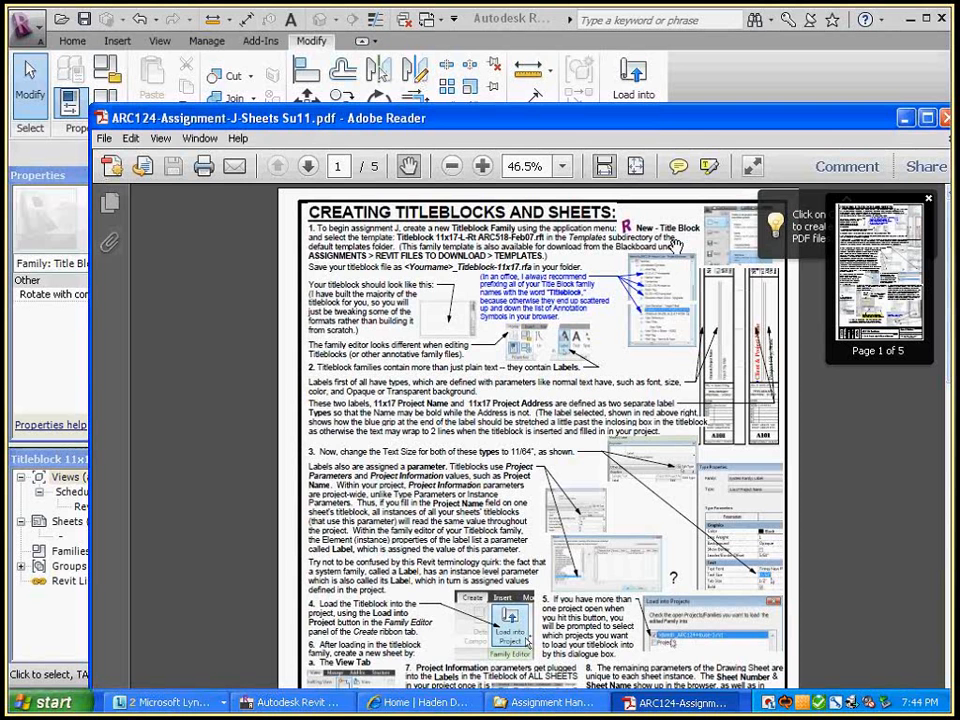
Zoom to the title block labels, select the Client & Project Name label, and open its Edit Type properties
click(682, 90)
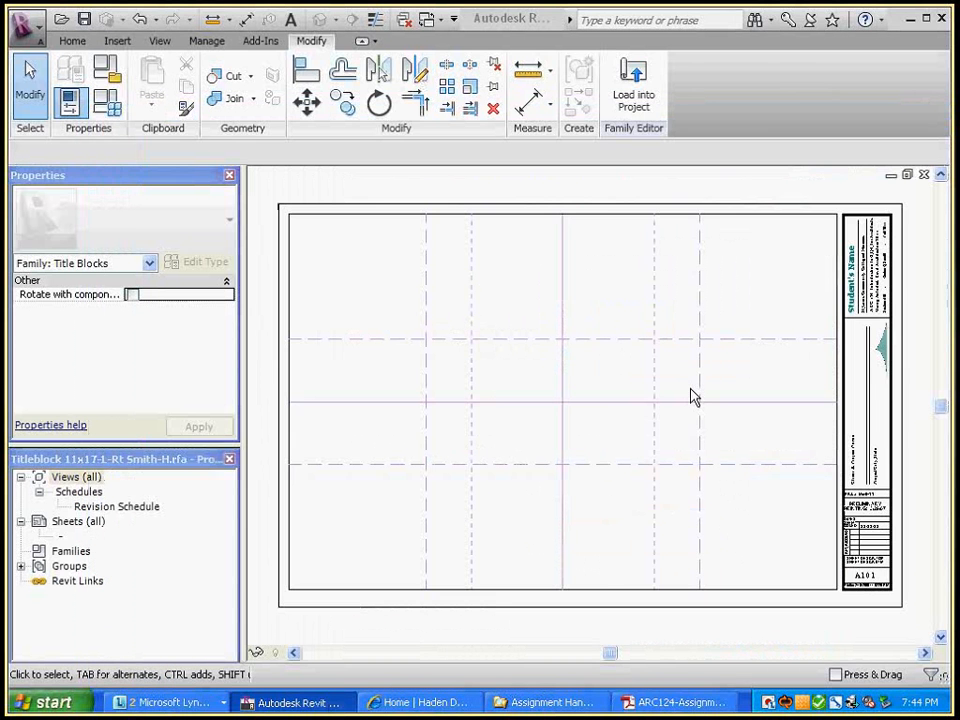
middle_drag(781, 469, 669, 476)
scroll(785, 482, up, 4)
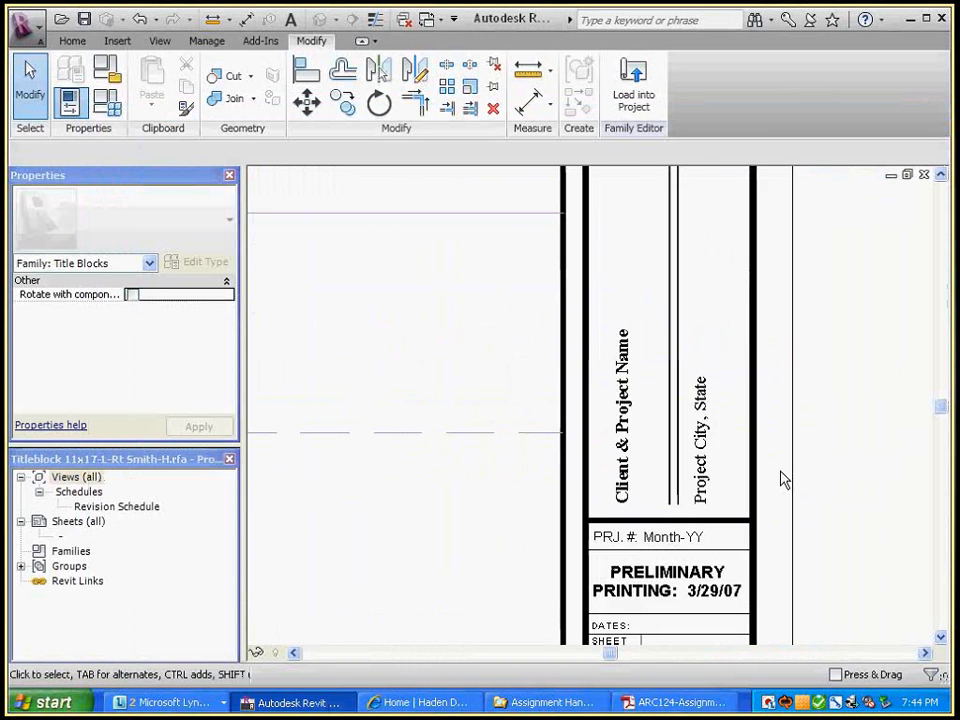
middle_drag(850, 457, 873, 527)
scroll(856, 518, down, 2)
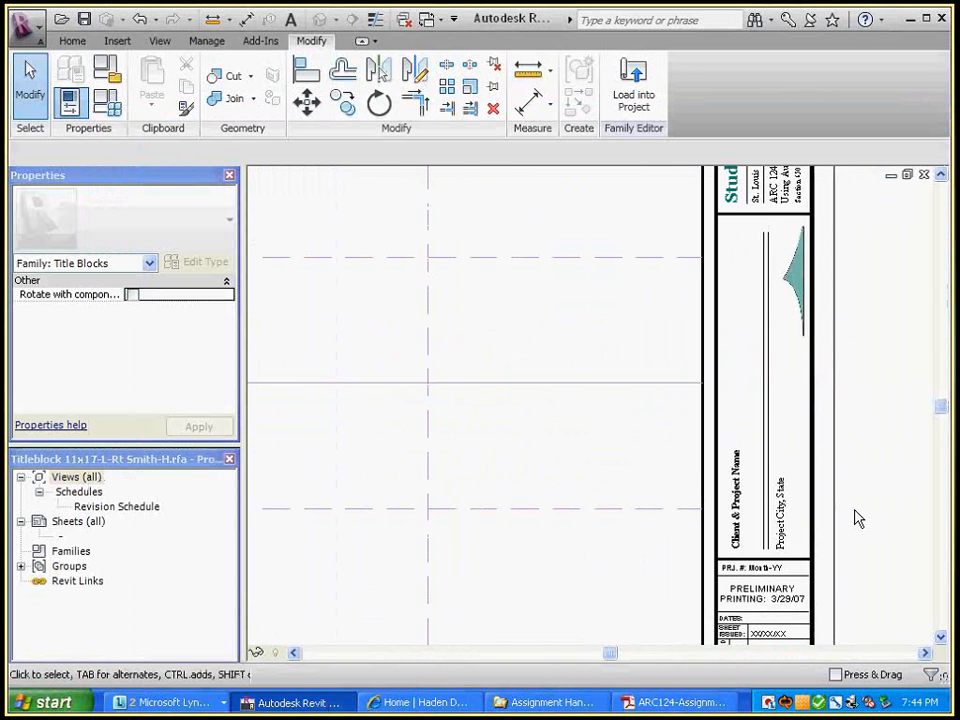
scroll(856, 518, up, 1)
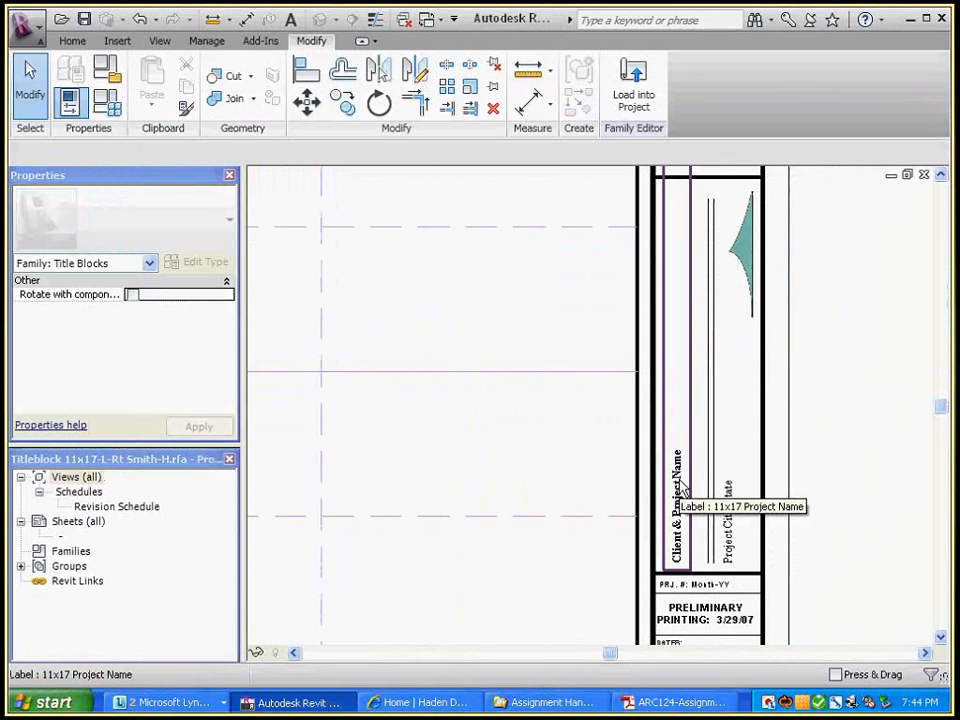
click(684, 488)
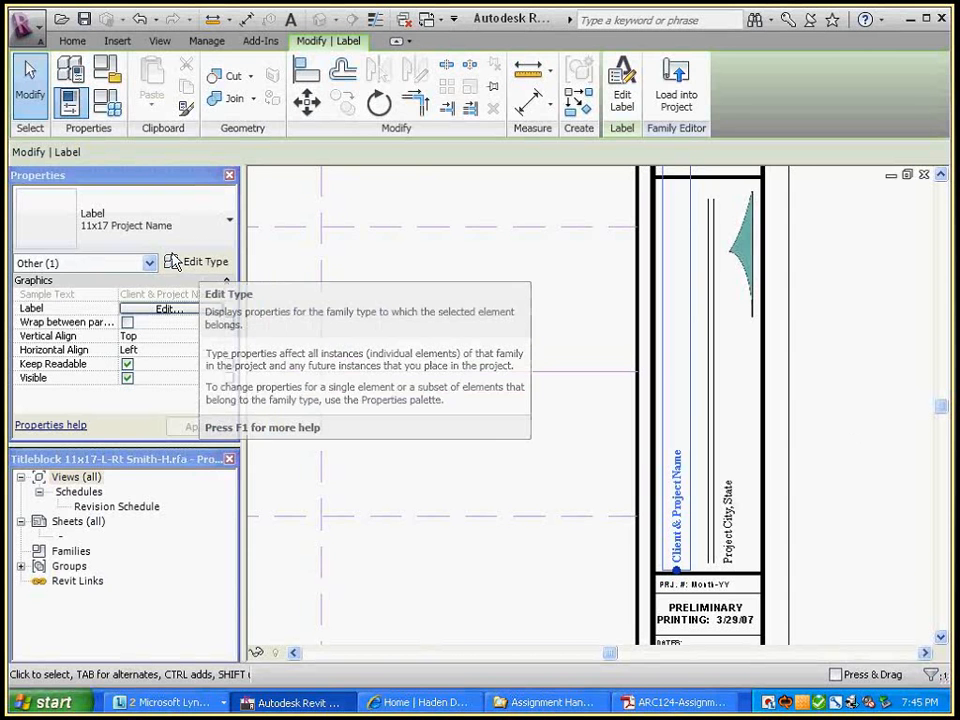
click(200, 264)
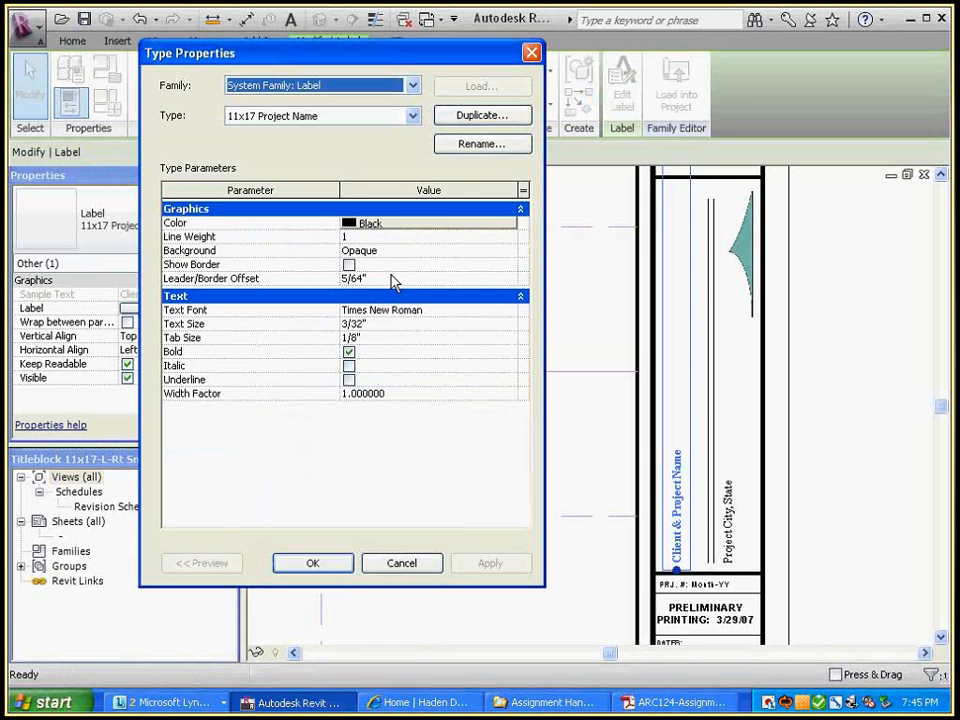
Check the handout, then give the Project Name label type 11/64" text in Georgia
click(677, 704)
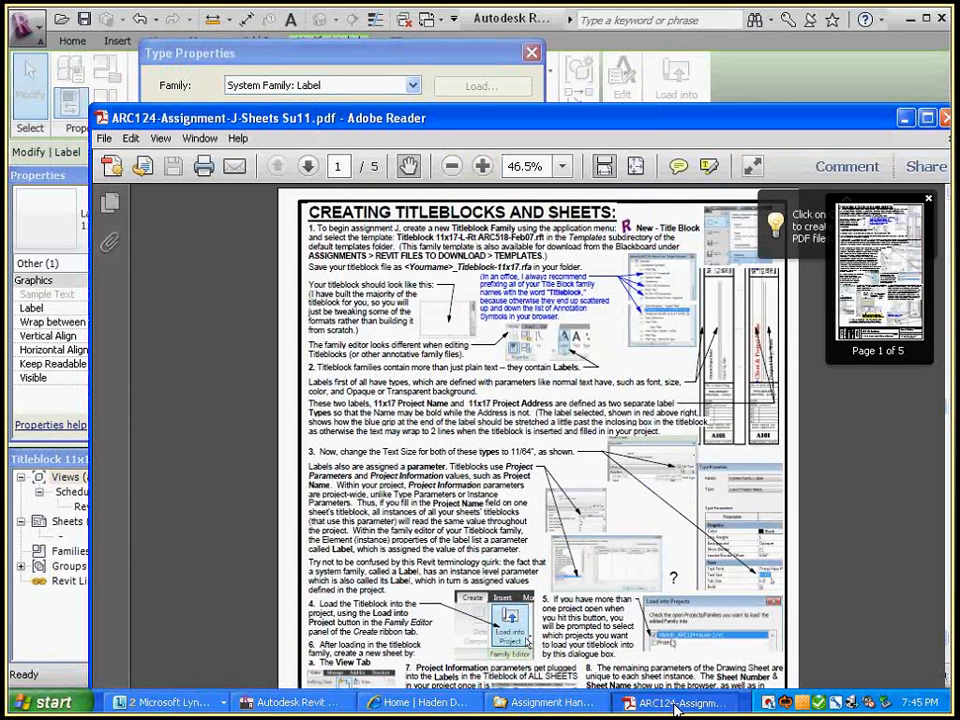
click(677, 704)
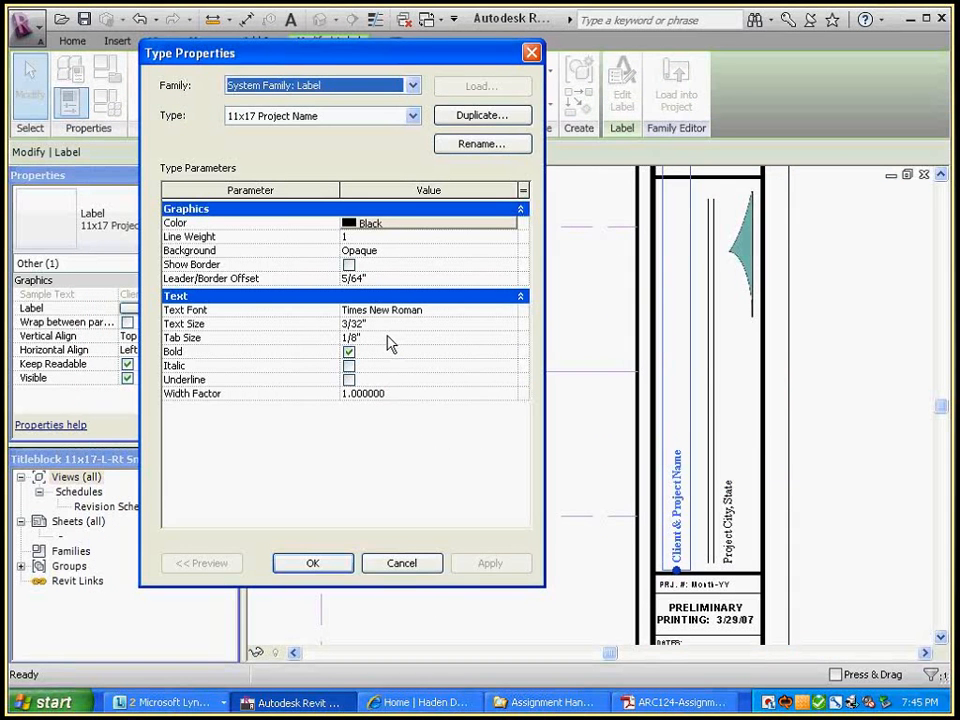
click(390, 326)
text(1)
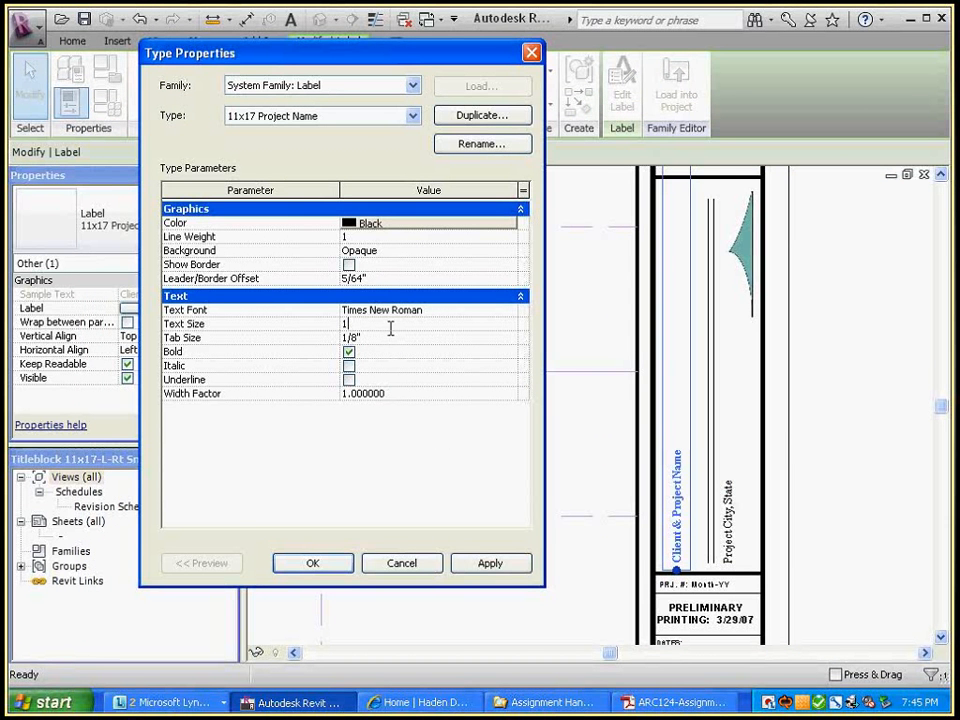
text(1/64")
click(505, 311)
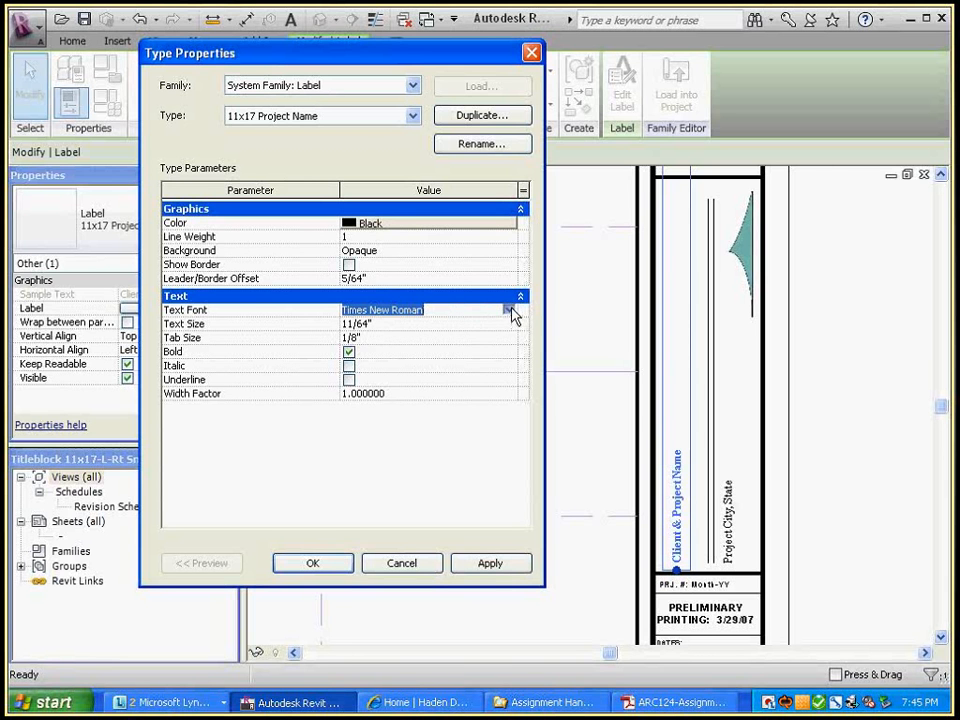
click(509, 310)
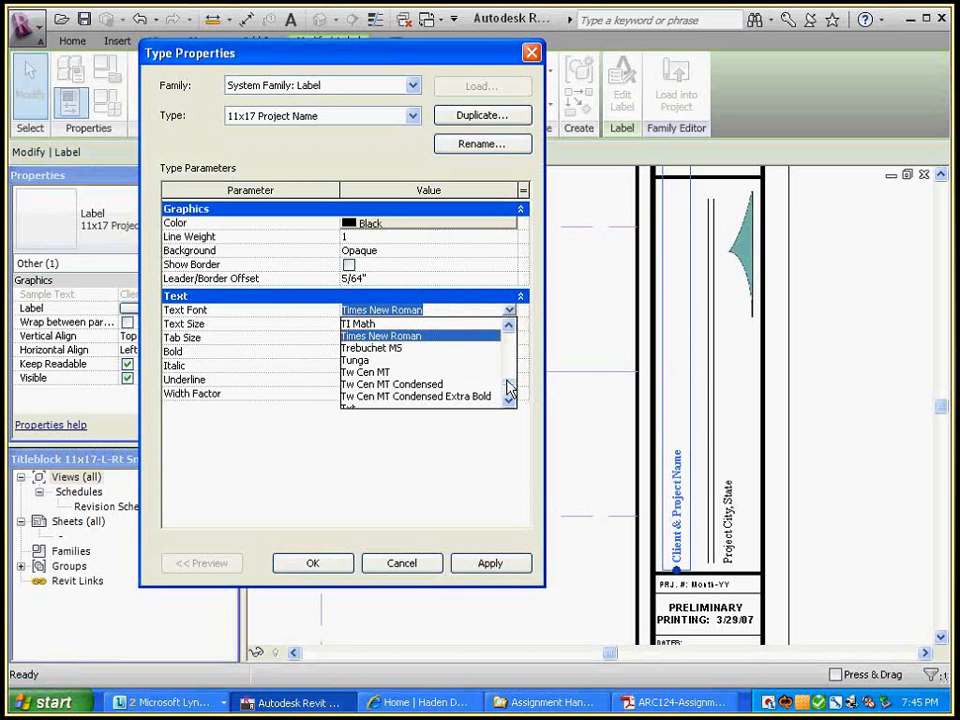
drag(509, 390, 509, 362)
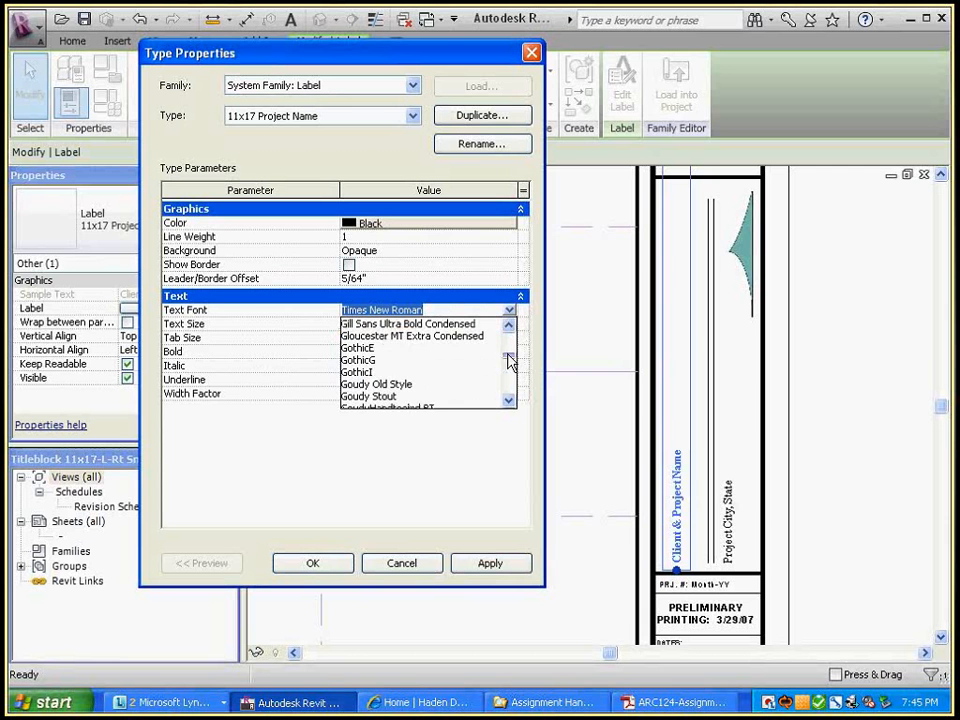
click(507, 325)
click(507, 325)
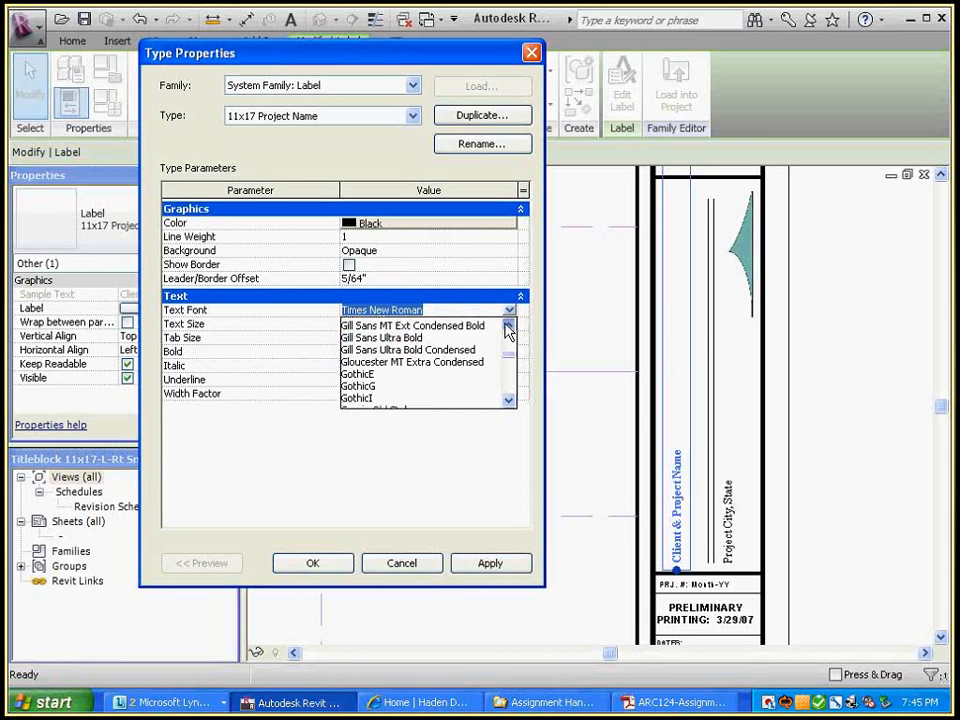
click(506, 325)
click(506, 325)
click(507, 325)
click(507, 325)
click(506, 324)
click(506, 324)
click(506, 324)
click(506, 324)
click(506, 324)
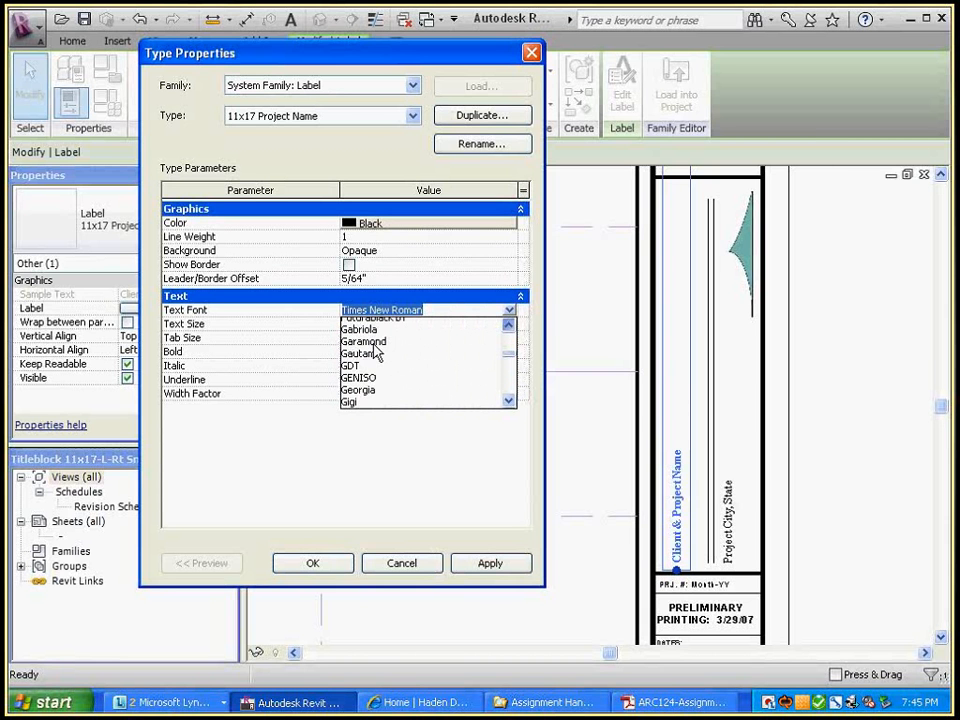
click(360, 389)
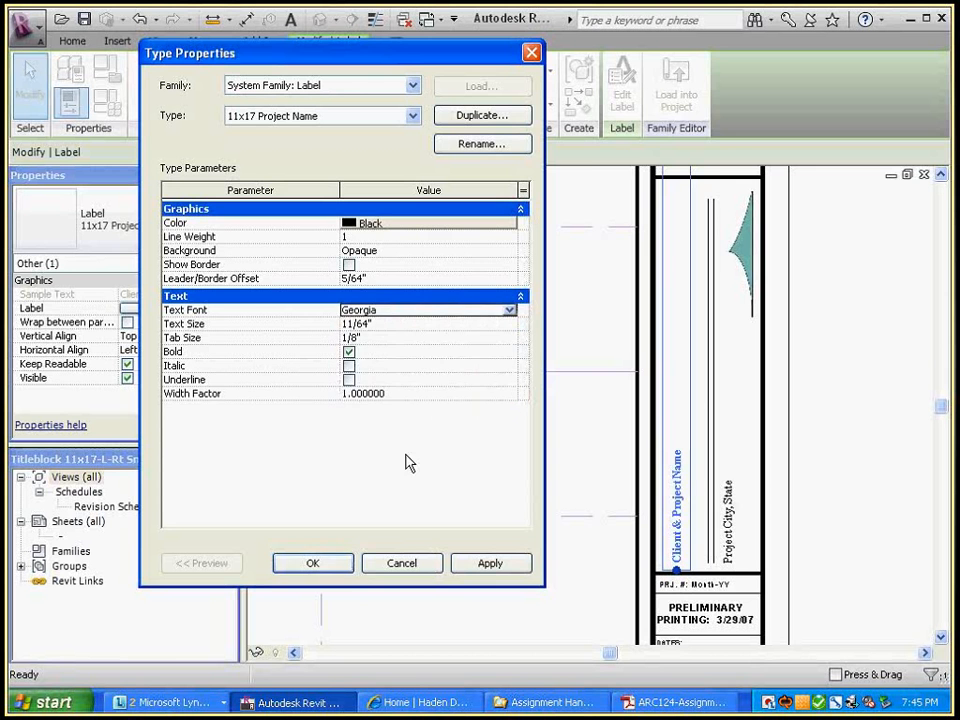
click(311, 563)
click(800, 430)
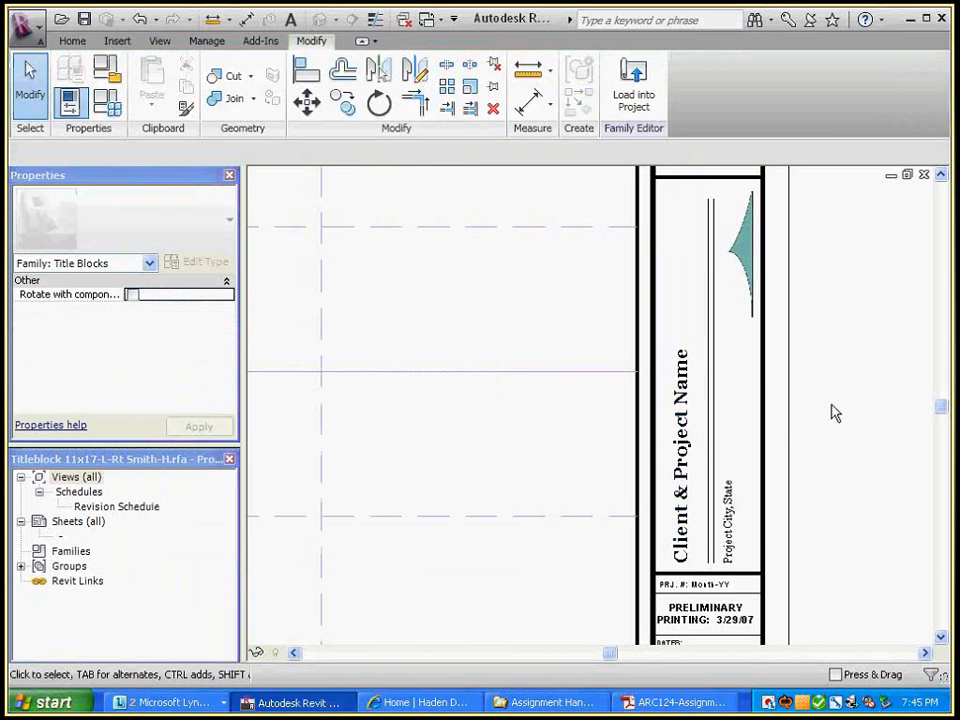
scroll(834, 411, down, 1)
click(703, 414)
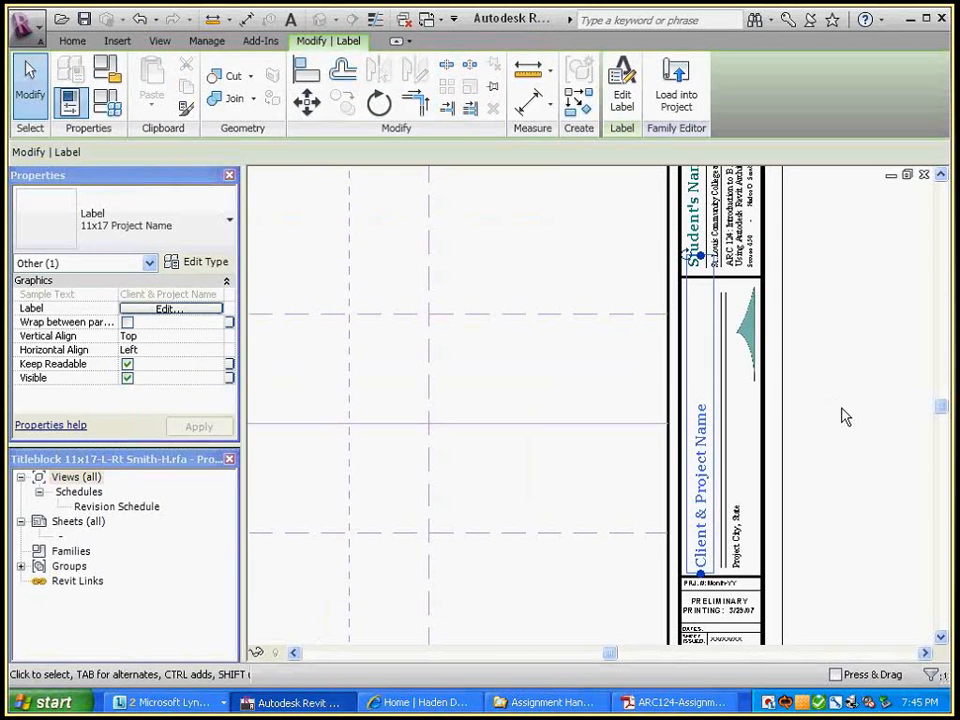
click(843, 417)
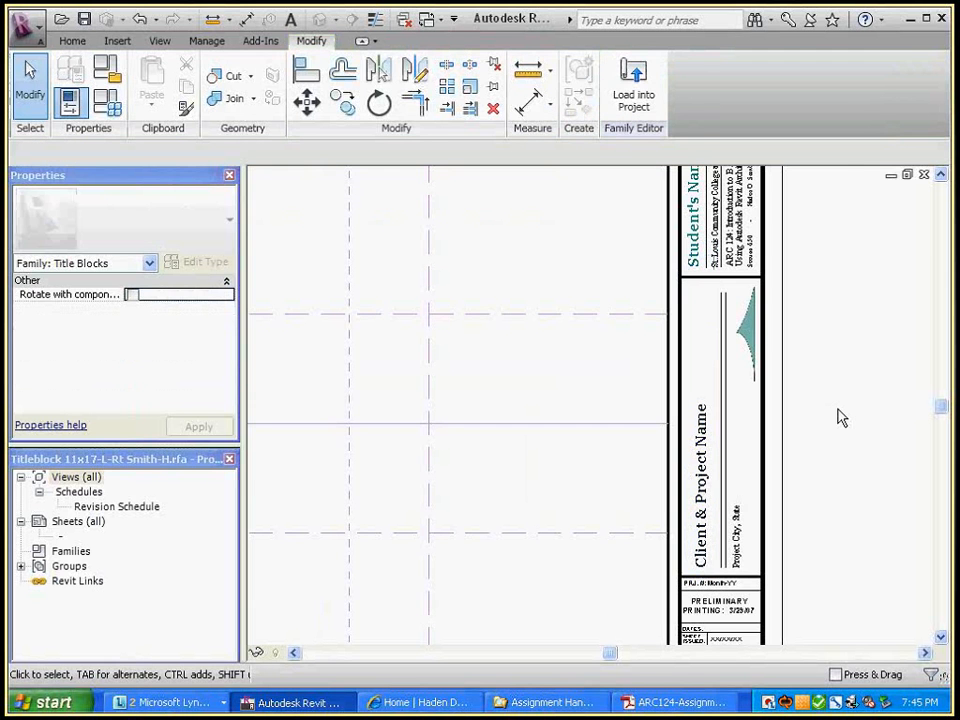
key(ctrl+Tab)
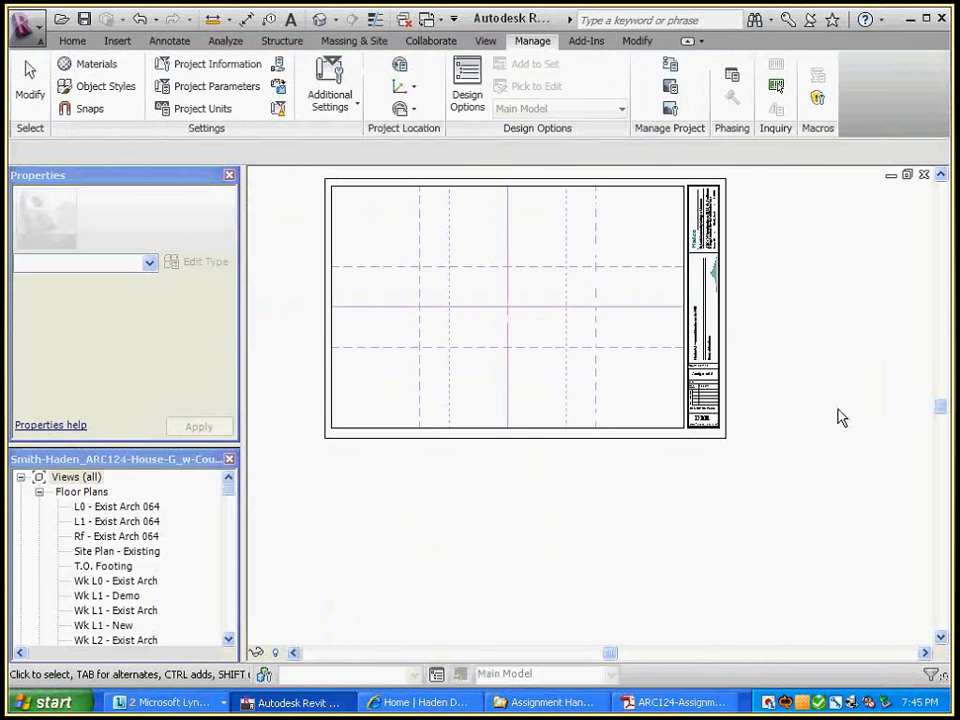
scroll(716, 340, up, 2)
middle_drag(829, 308, 828, 416)
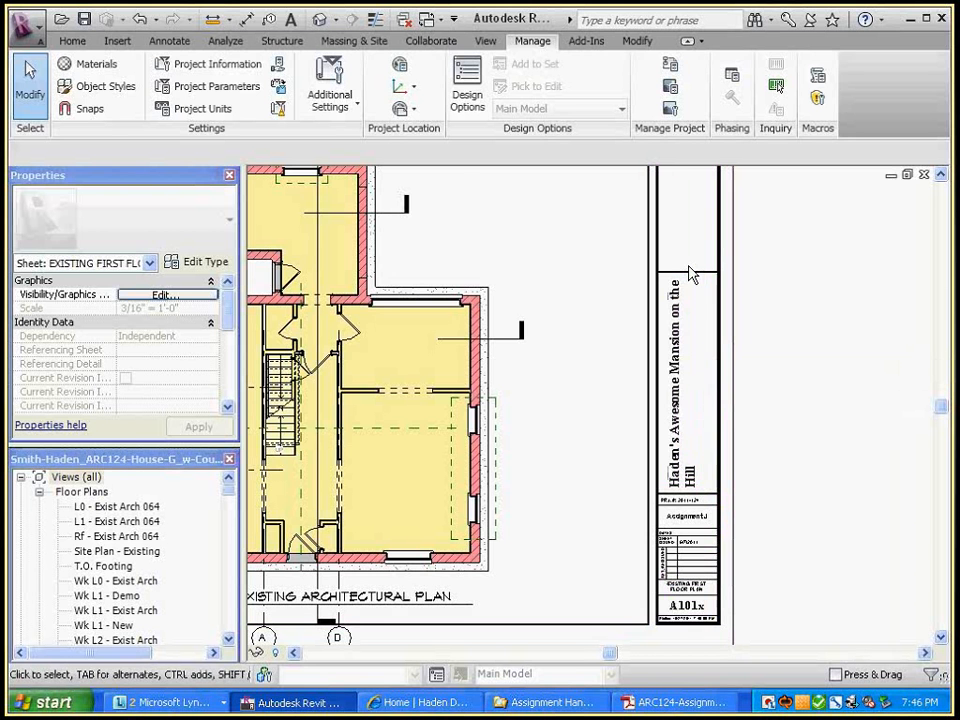
key(ctrl+Tab)
key(ctrl+Tab)
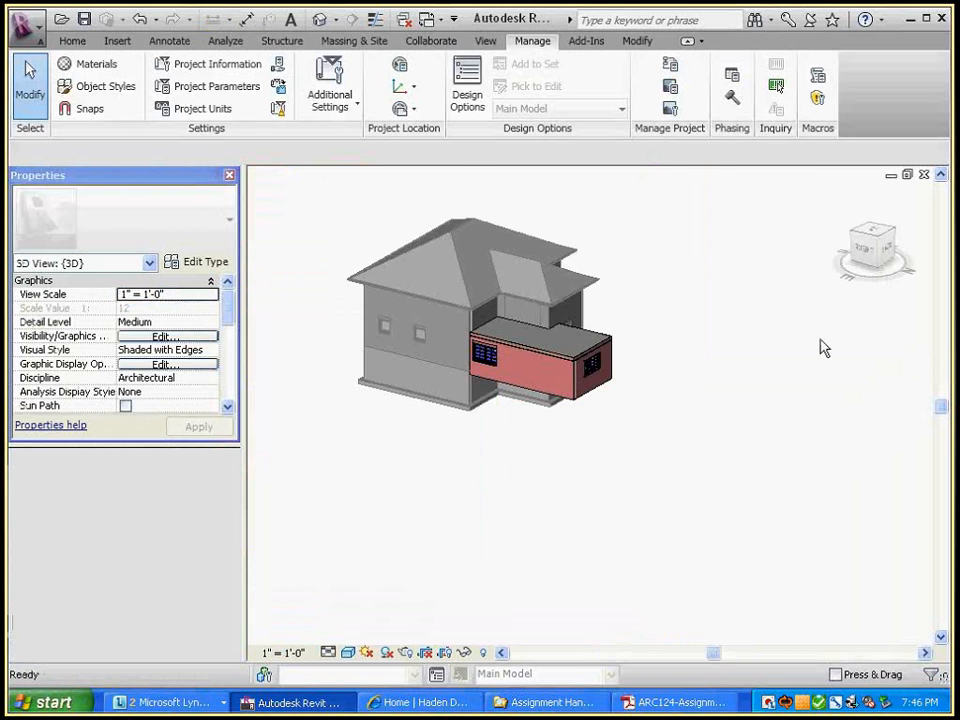
Drag the Client & Project Name label's top grip up to the panel's upper edge
scroll(820, 348, down, 2)
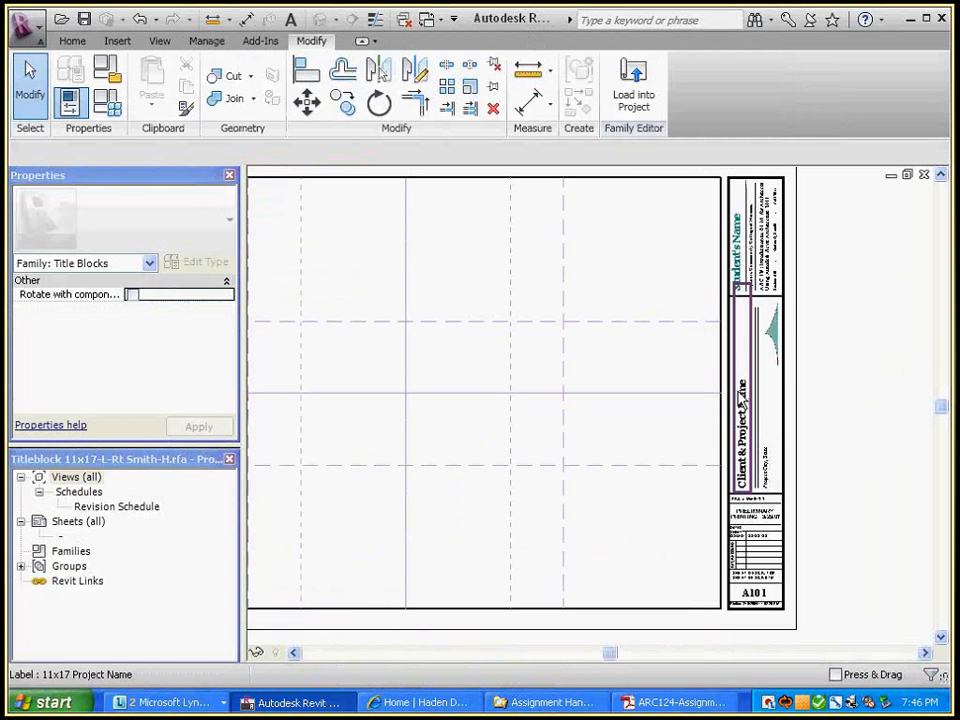
click(741, 395)
scroll(756, 300, up, 3)
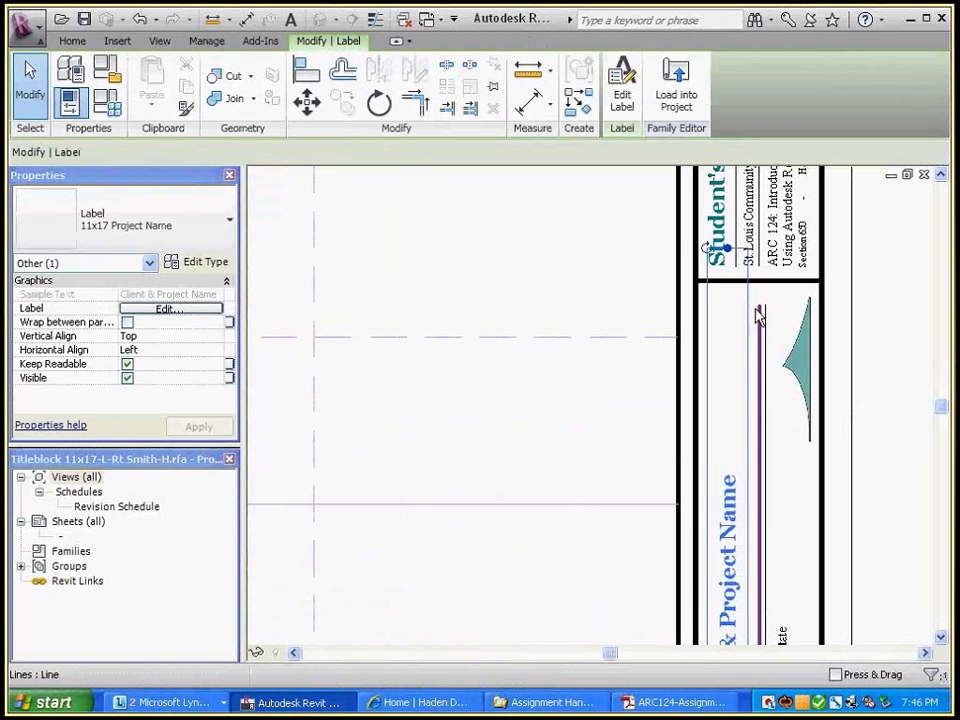
drag(729, 254, 749, 285)
scroll(750, 279, up, 2)
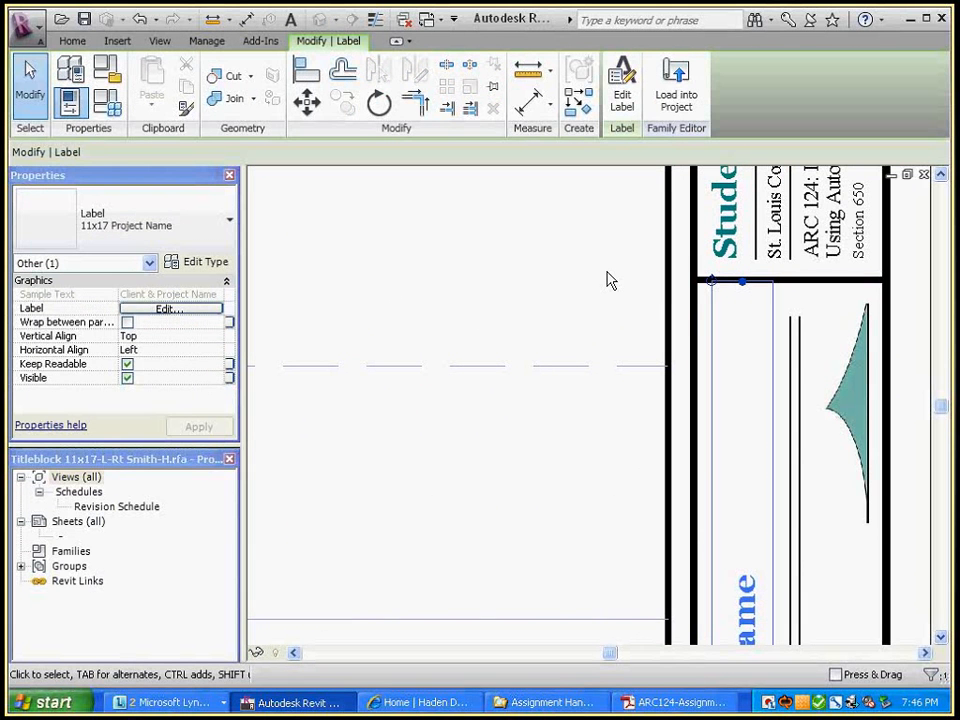
mouse_move(746, 285)
mouse_down()
mouse_move(742, 265)
mouse_move(748, 302)
mouse_up()
scroll(849, 409, down, 4)
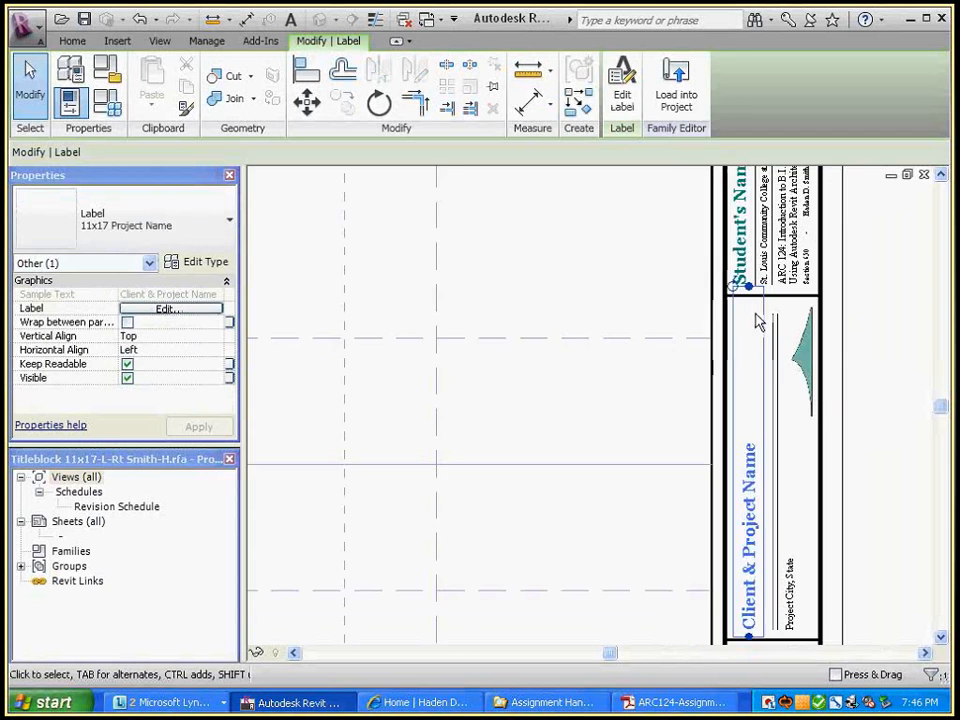
click(849, 409)
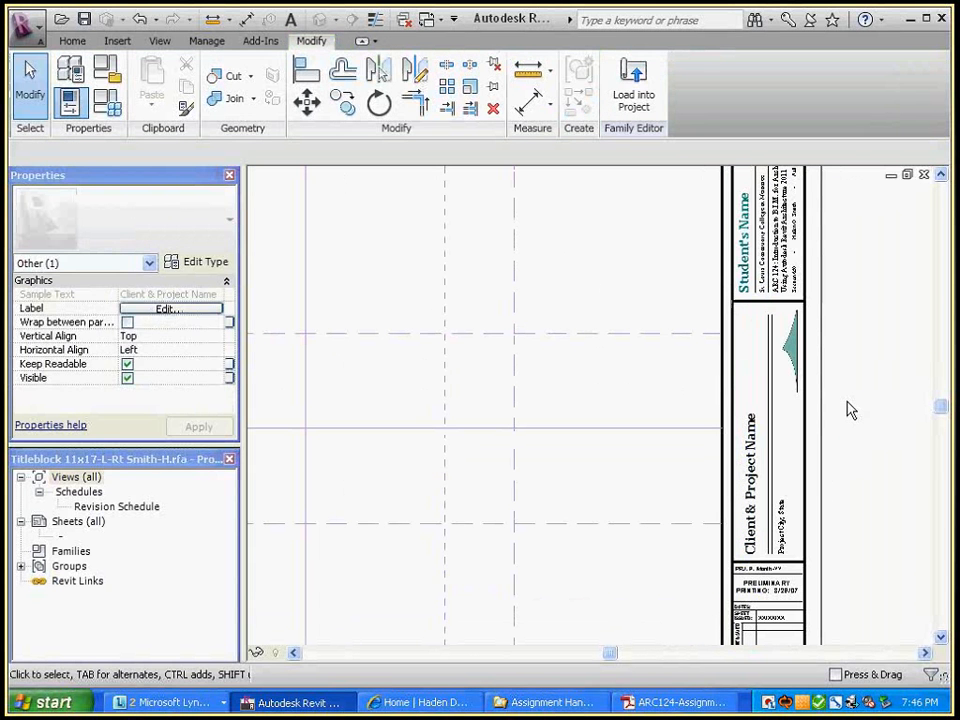
Load the edited title block into the project, overwriting the existing version
click(655, 104)
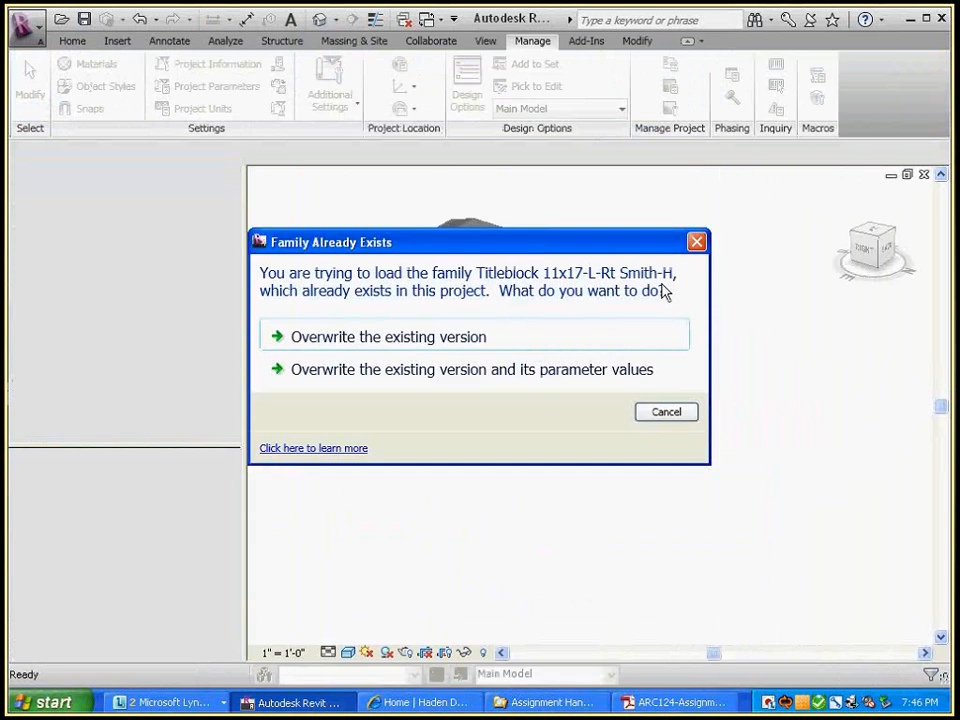
click(441, 343)
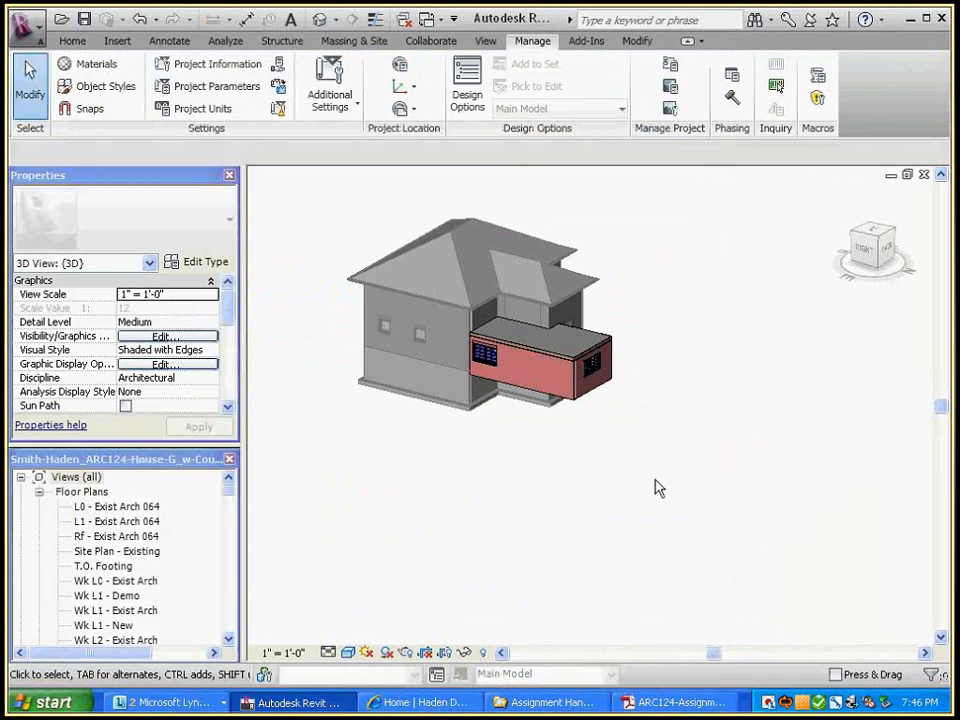
key(ctrl+Tab)
middle_drag(864, 480, 873, 379)
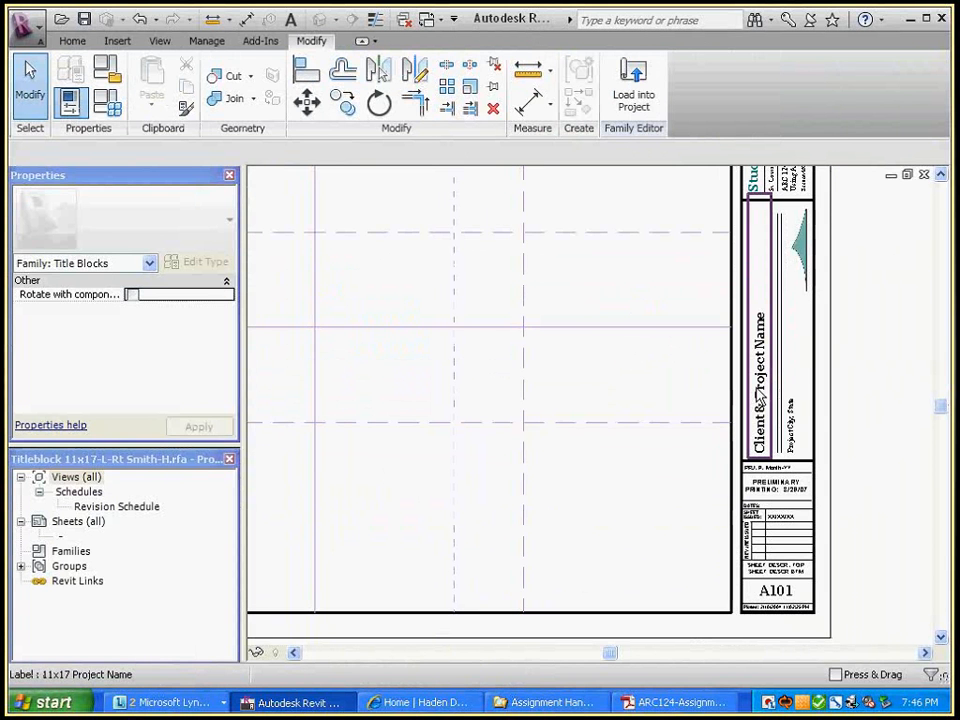
Switch to the D101 Demolition Plan sheet and zoom in on its title block
key(ctrl+Tab)
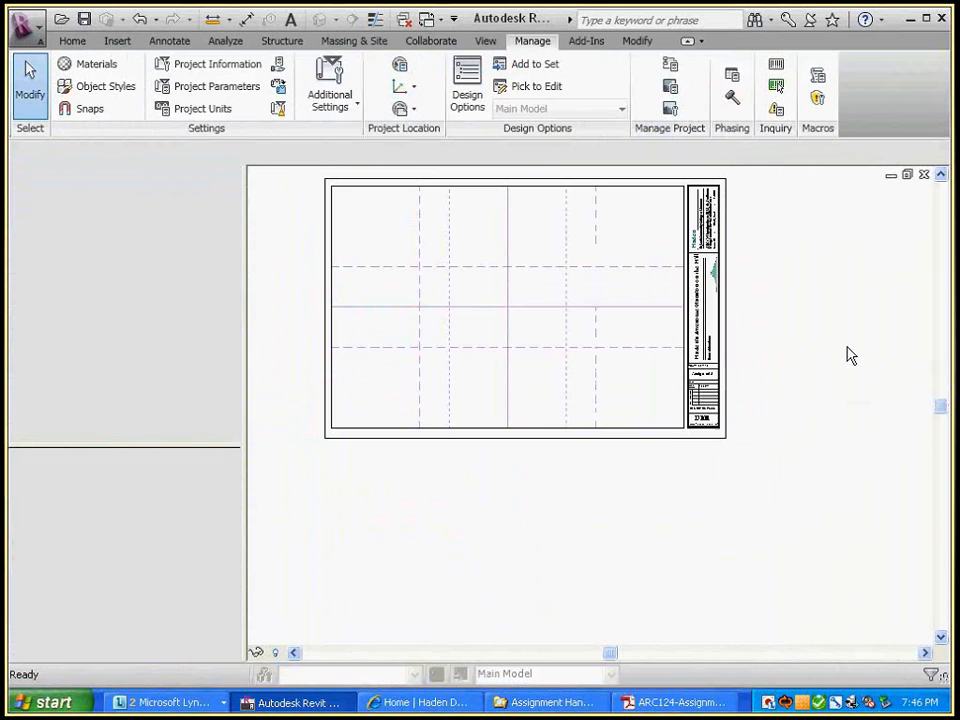
scroll(745, 338, up, 2)
middle_drag(747, 338, 817, 443)
middle_drag(839, 382, 849, 409)
scroll(741, 310, up, 2)
middle_drag(775, 278, 804, 268)
Edit the sheet's project title to insert 'up' before 'on the Hill'
scroll(804, 268, down, 2)
click(767, 343)
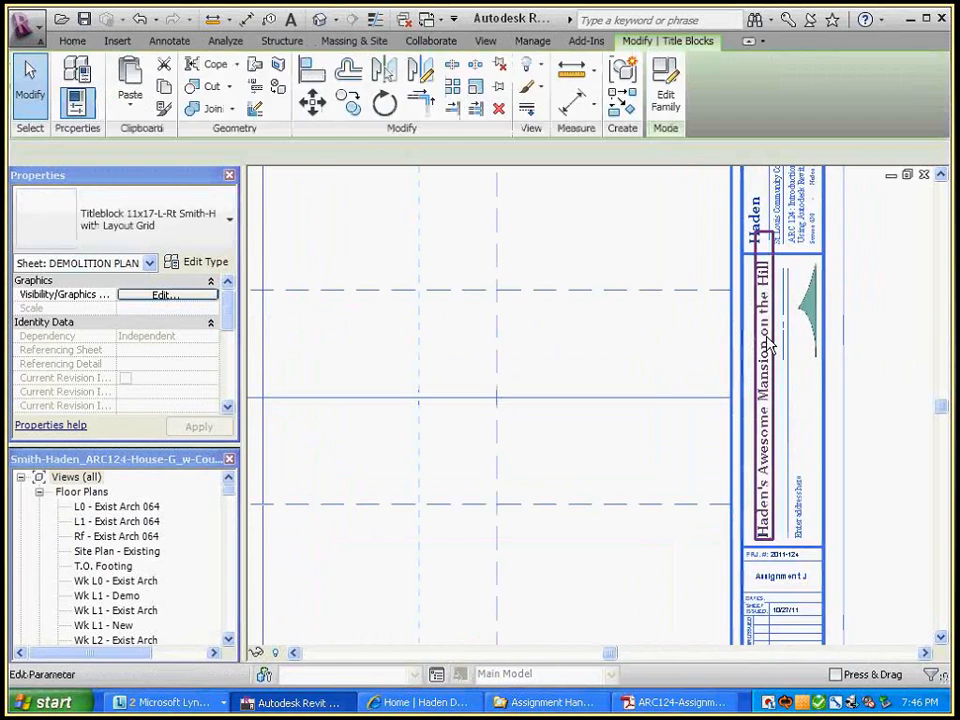
click(767, 343)
middle_drag(881, 491, 700, 444)
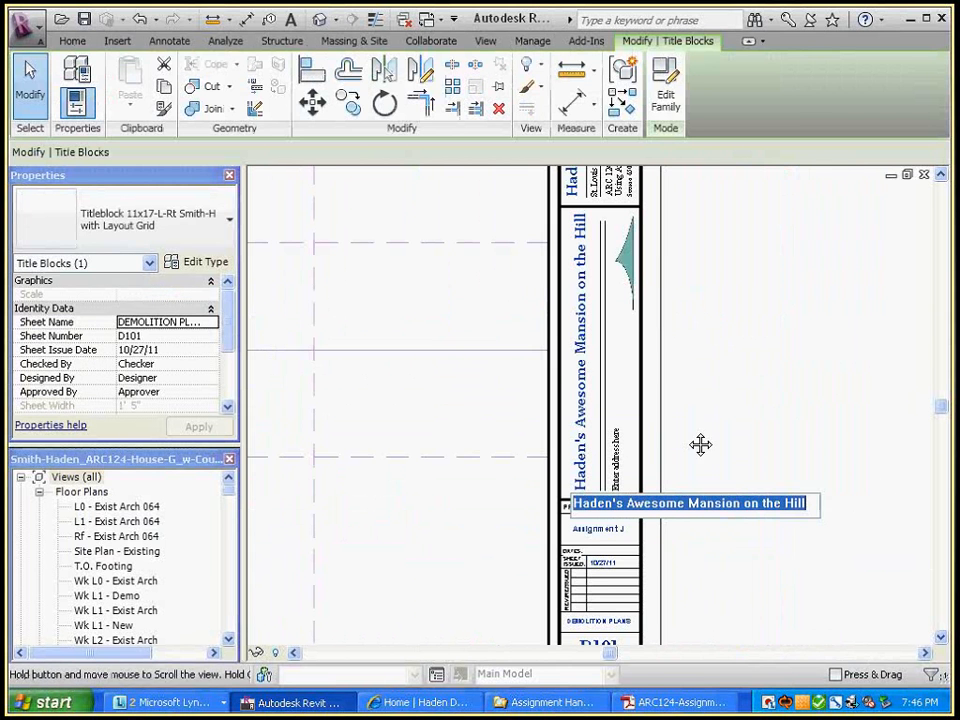
click(743, 505)
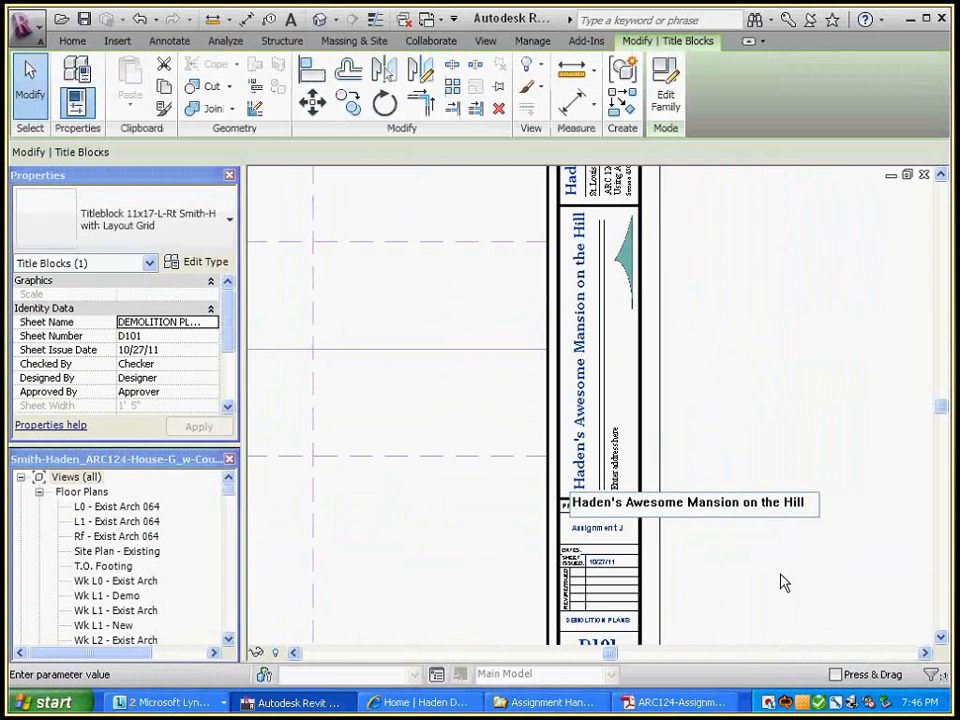
click(752, 334)
click(694, 364)
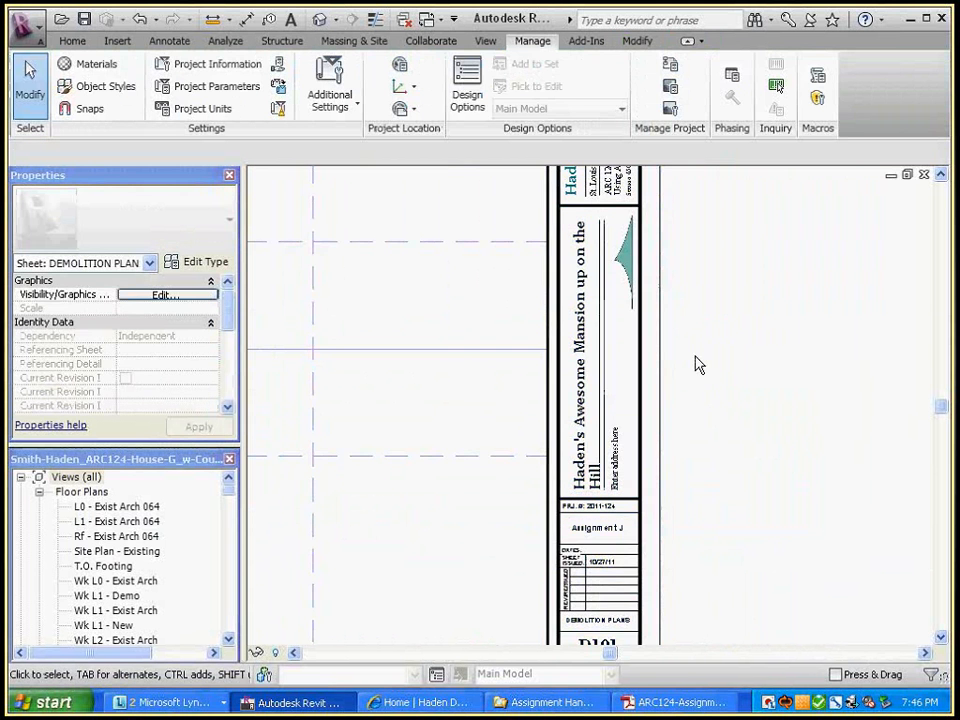
Inspect the wrapped project title, then cycle windows back to the title block family
scroll(620, 379, up, 3)
middle_drag(620, 379, 715, 408)
scroll(737, 436, down, 2)
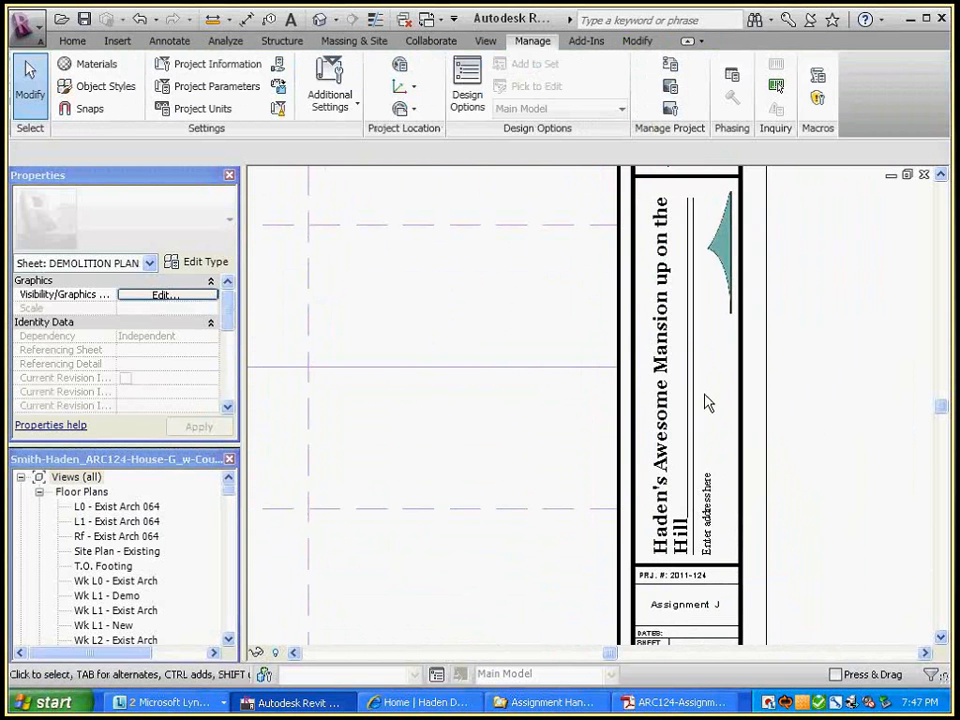
key(ctrl+Tab)
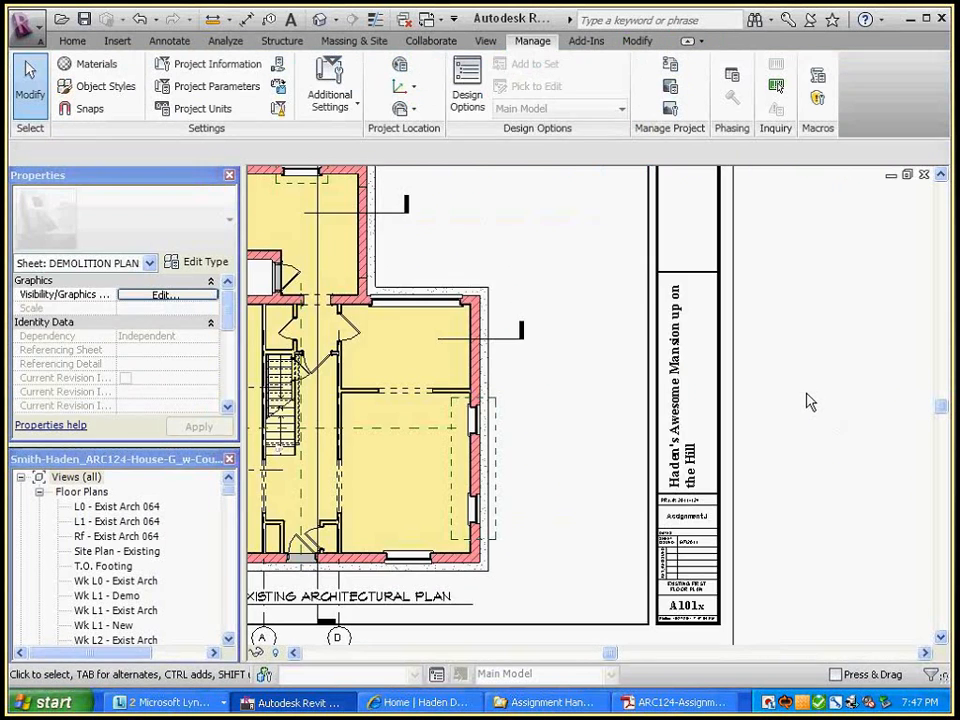
key(ctrl+Tab)
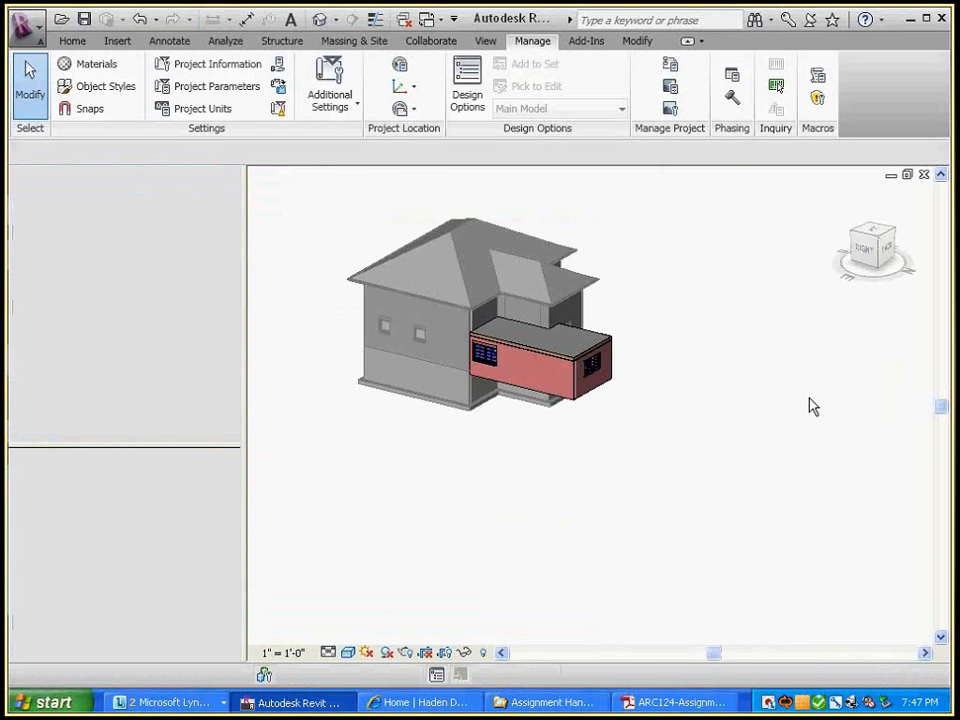
key(ctrl+Tab)
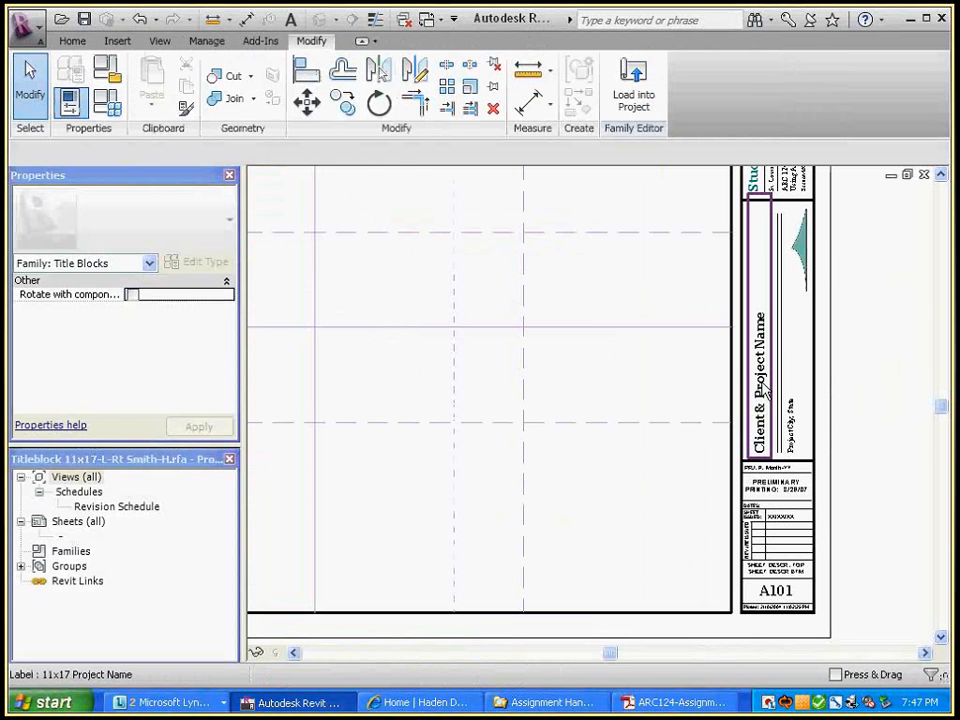
Change the Project Name label's text size to 5/32" and load the title block into the project
click(765, 390)
click(196, 262)
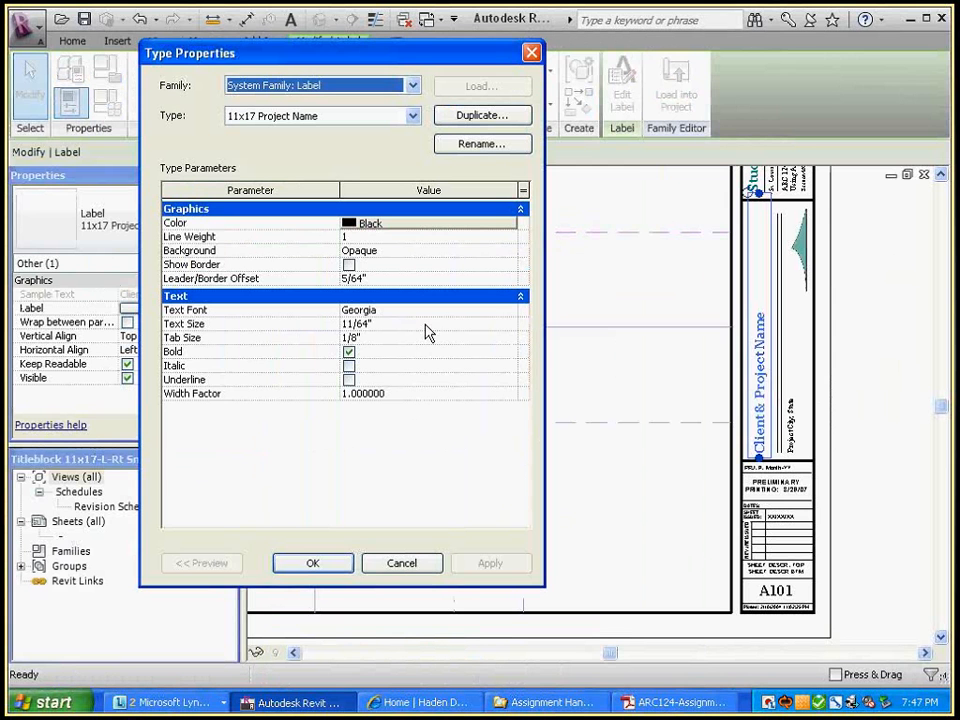
click(350, 324)
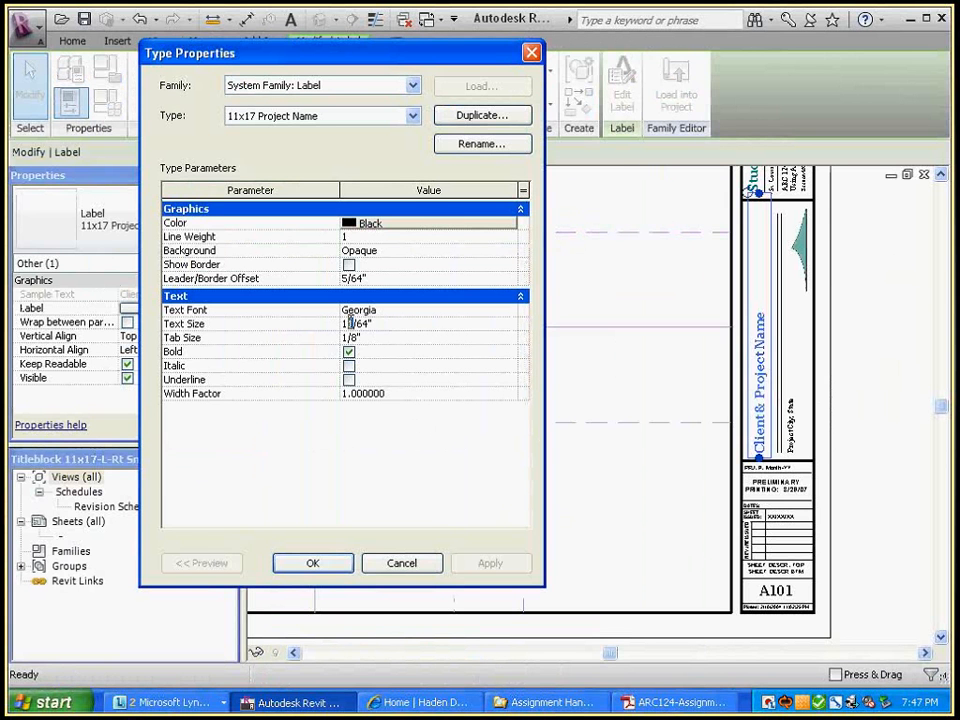
text(0)
click(396, 339)
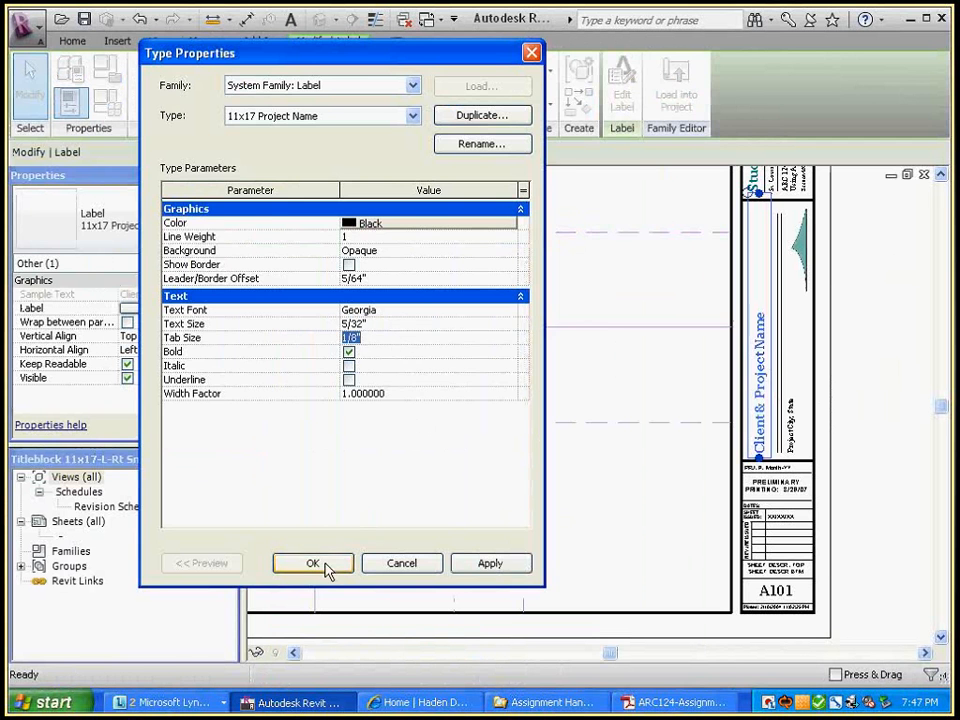
click(325, 562)
click(861, 270)
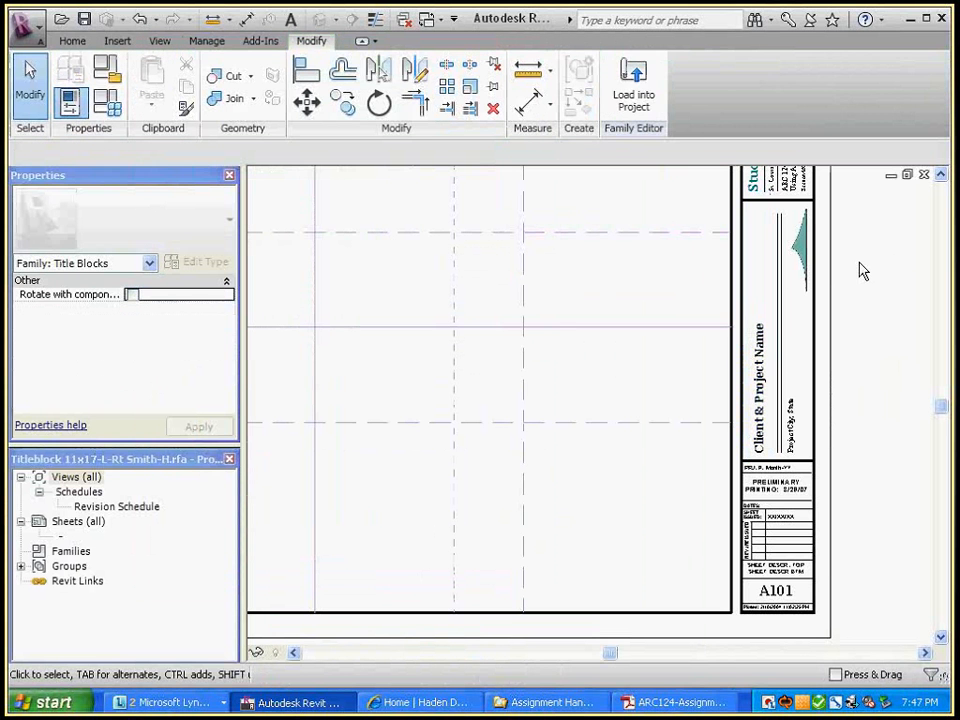
click(636, 86)
Overwrite the existing title block, then switch to sheet D101 and pan to its title block
click(447, 340)
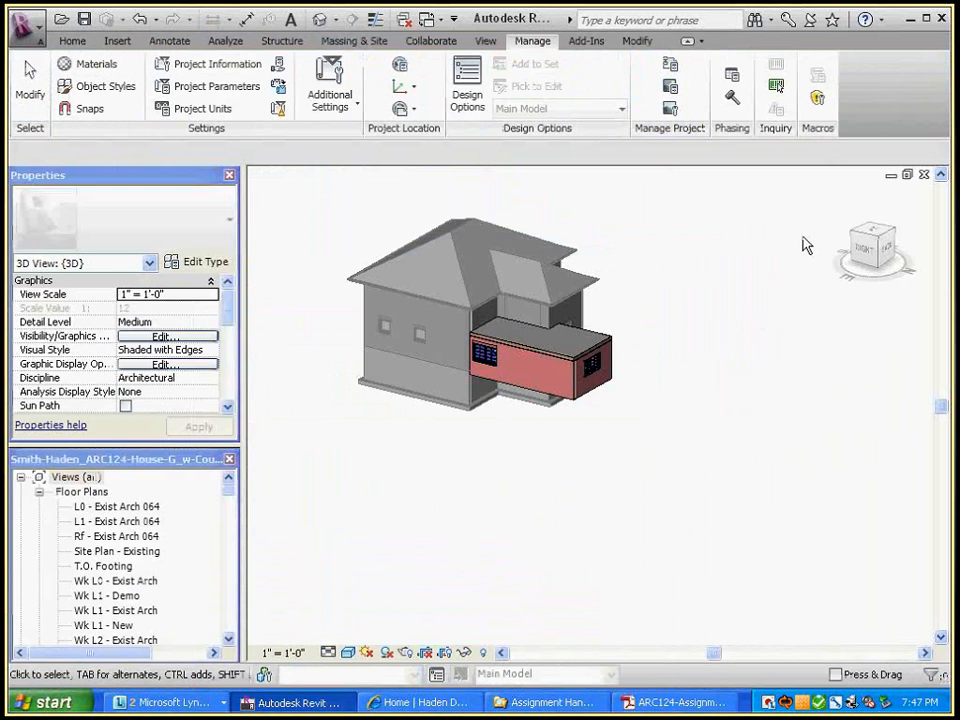
key(ctrl+Tab)
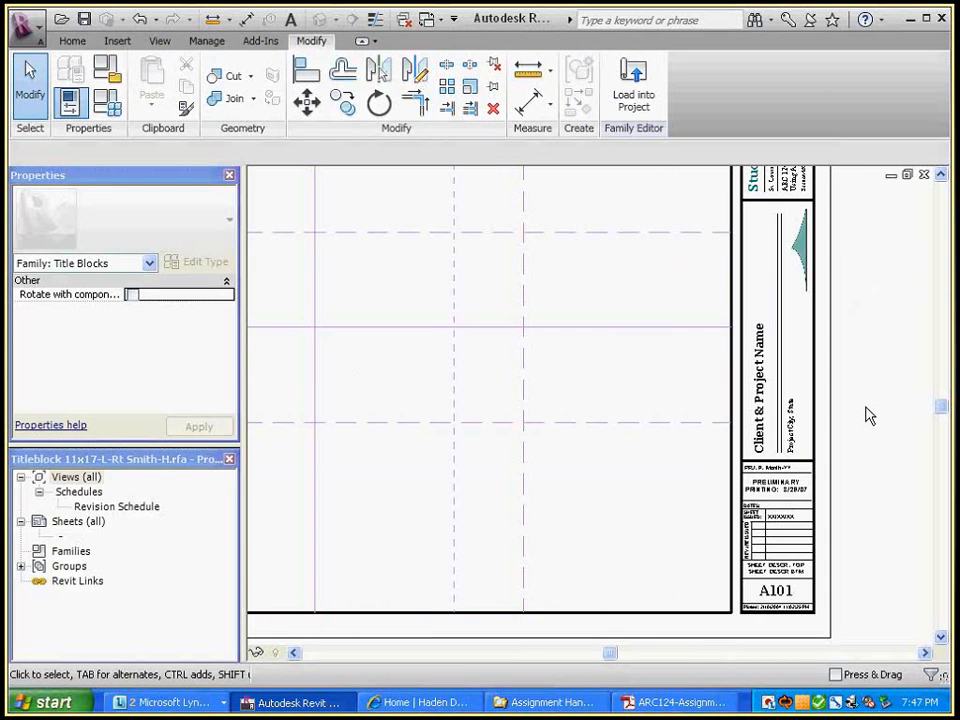
key(ctrl+Tab)
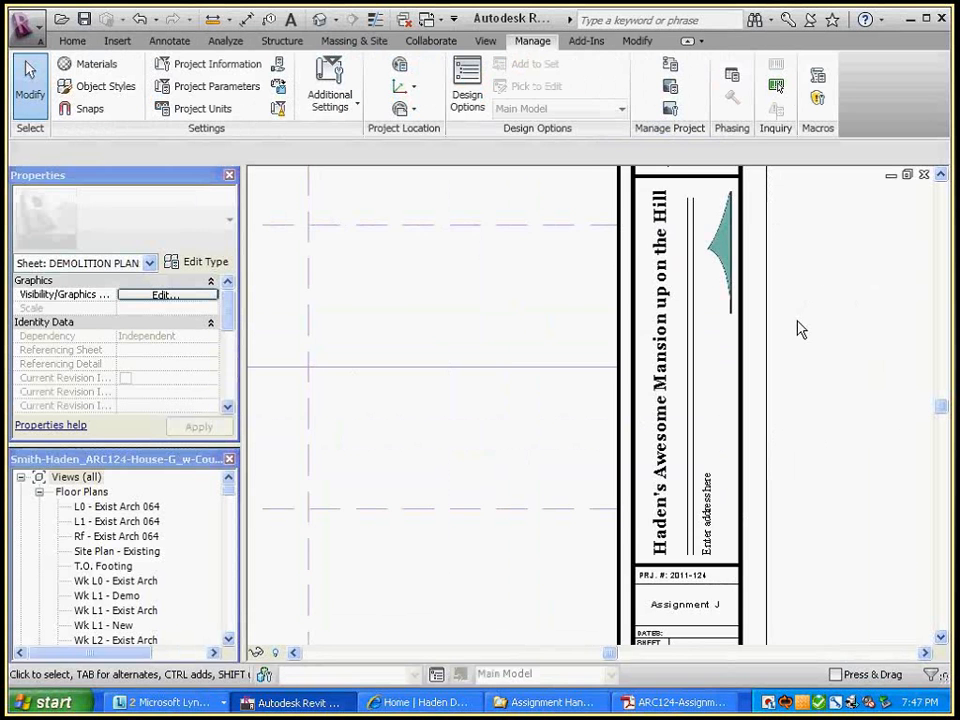
middle_drag(703, 254, 723, 347)
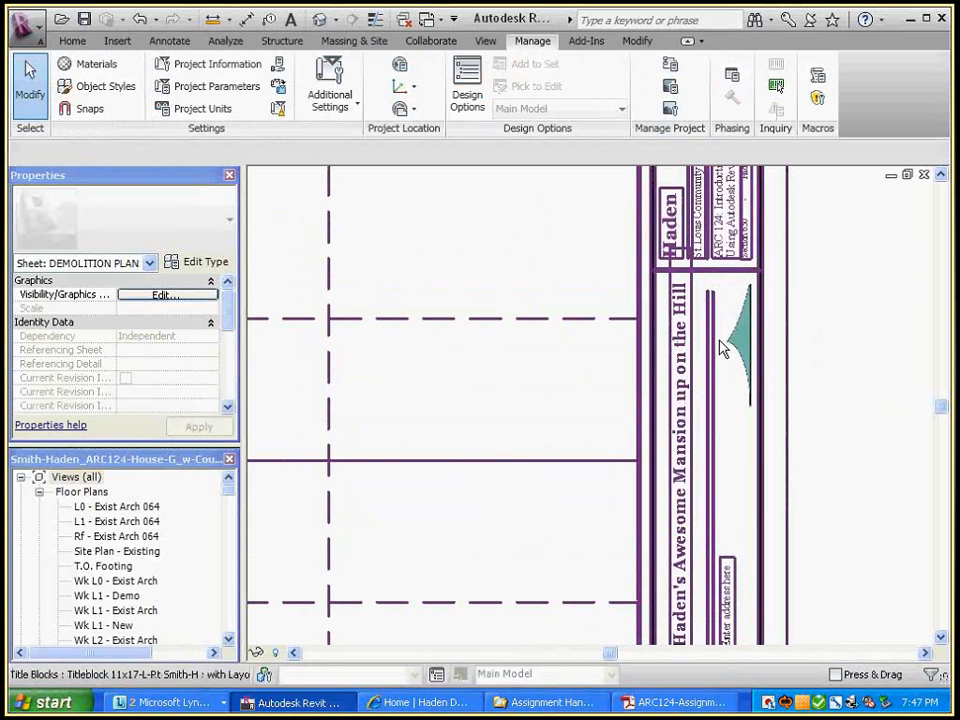
scroll(723, 347, down, 2)
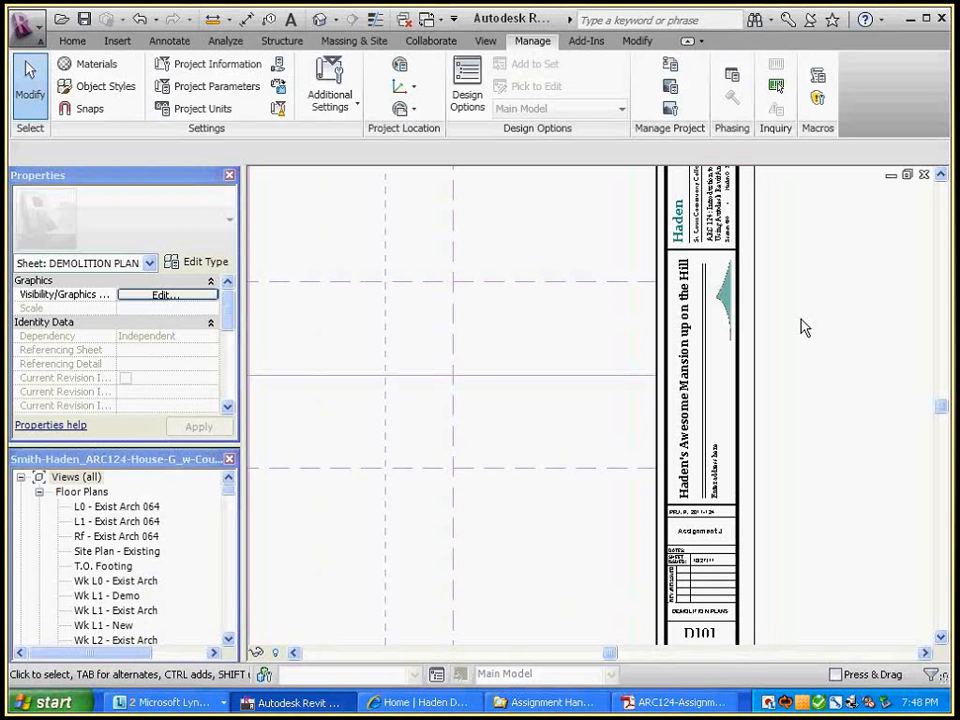
scroll(851, 326, down, 2)
middle_drag(851, 326, 842, 377)
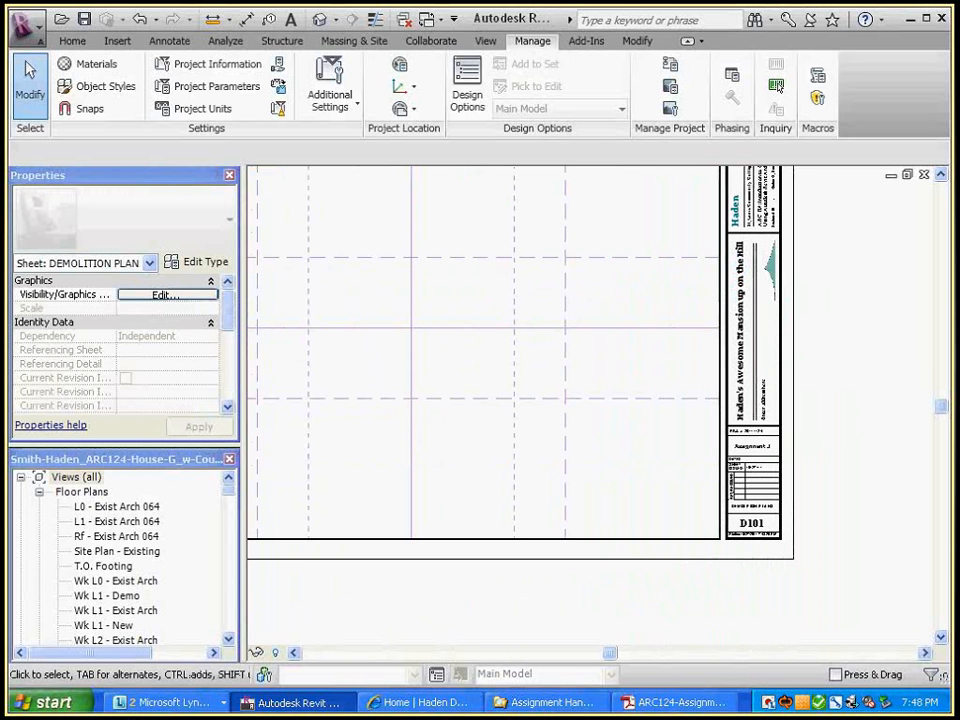
Scroll through the ARC124 handout's title block instructions, then minimize Adobe Reader
click(700, 702)
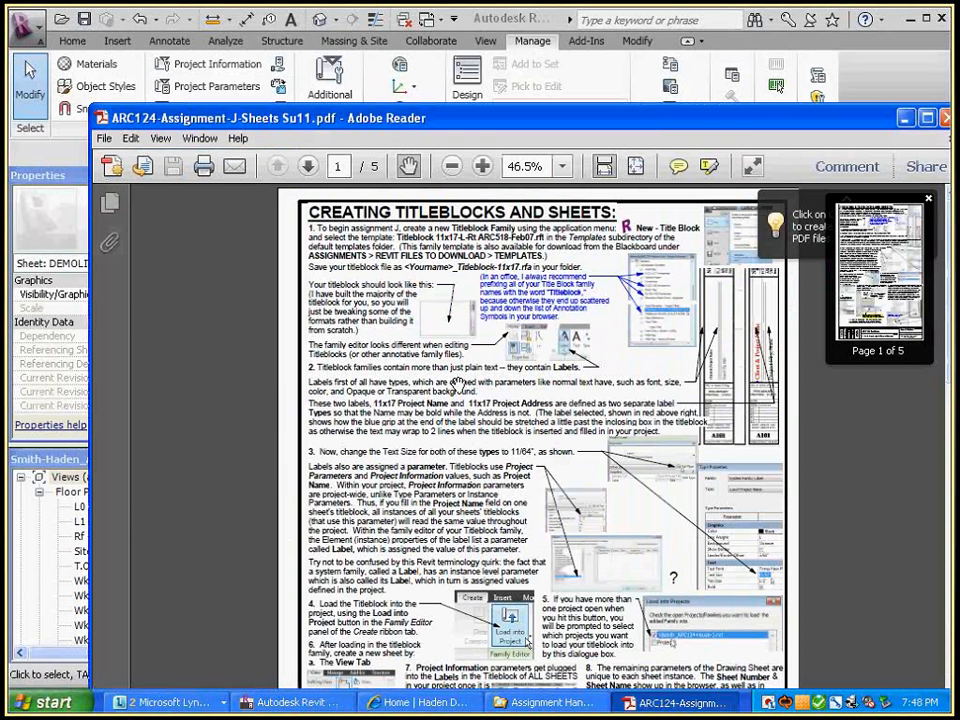
scroll(400, 490, down, 3)
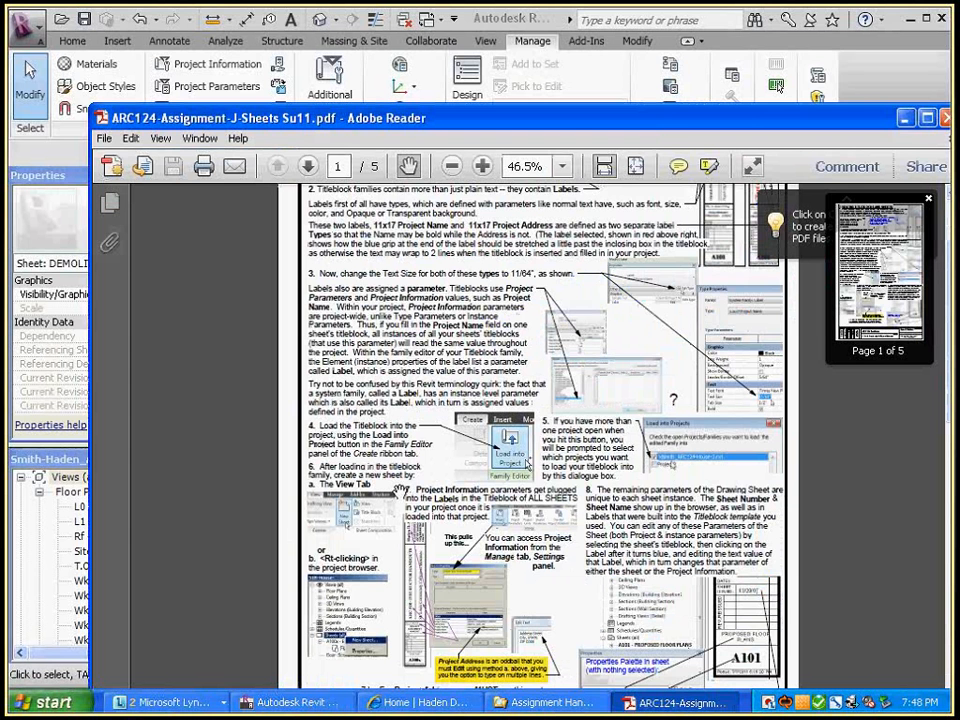
scroll(400, 490, down, 1)
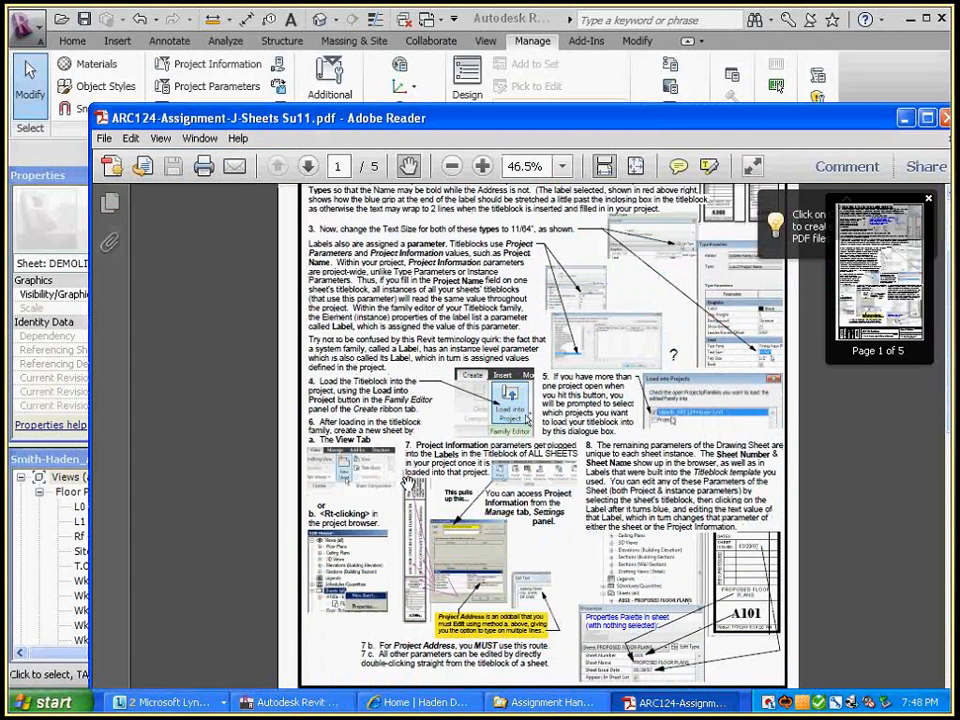
scroll(408, 483, down, 2)
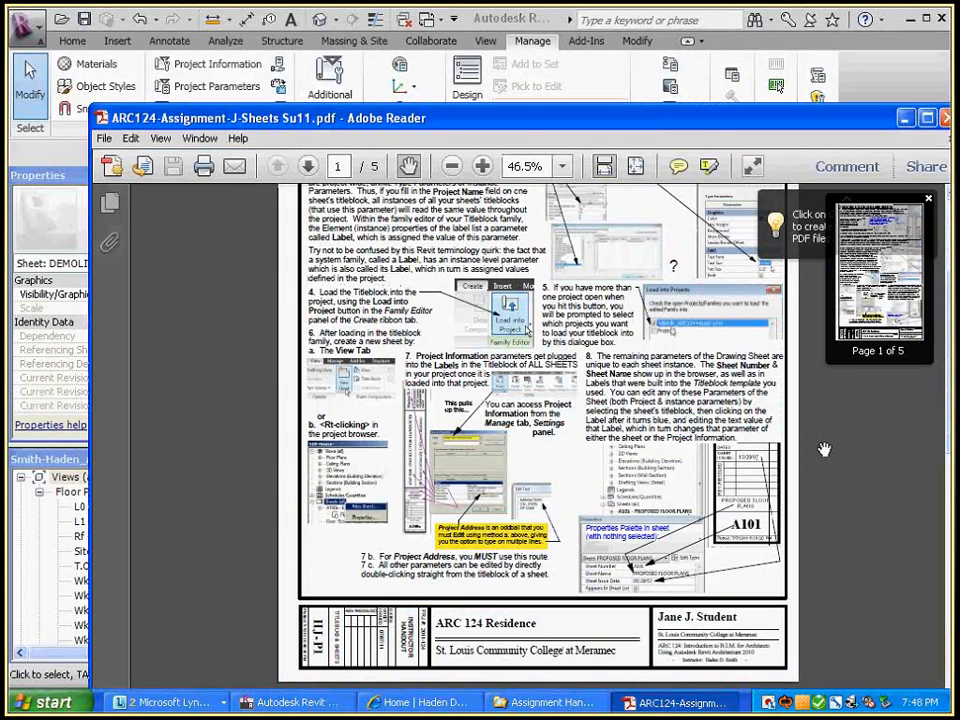
click(905, 118)
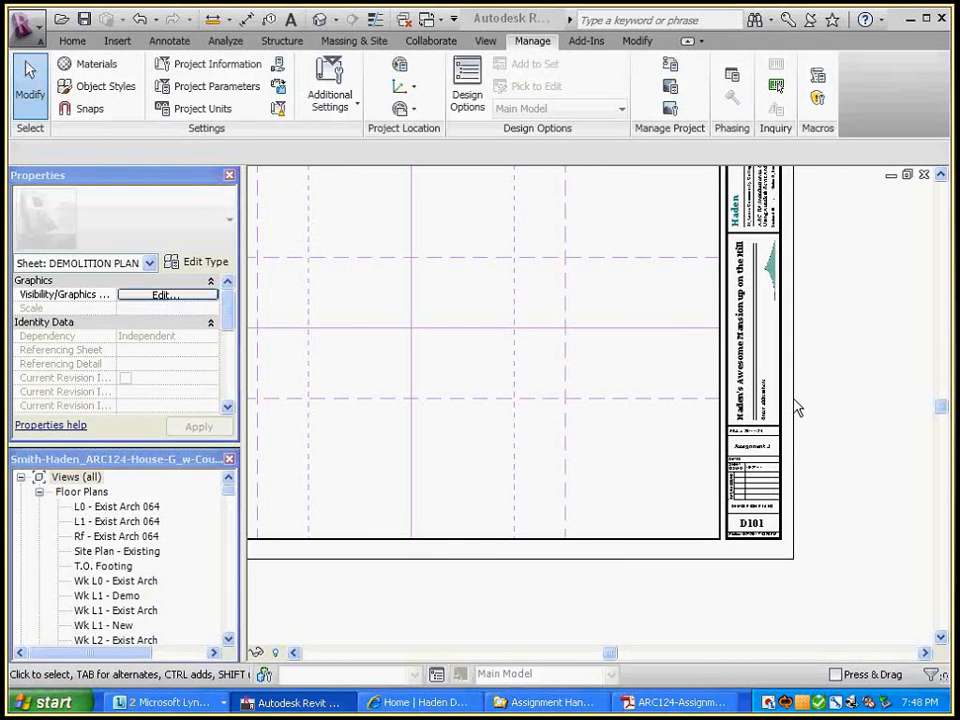
Select the sheet's title block and bring the D101 sheet number corner into view
click(769, 536)
scroll(769, 536, up, 3)
middle_drag(769, 536, 702, 368)
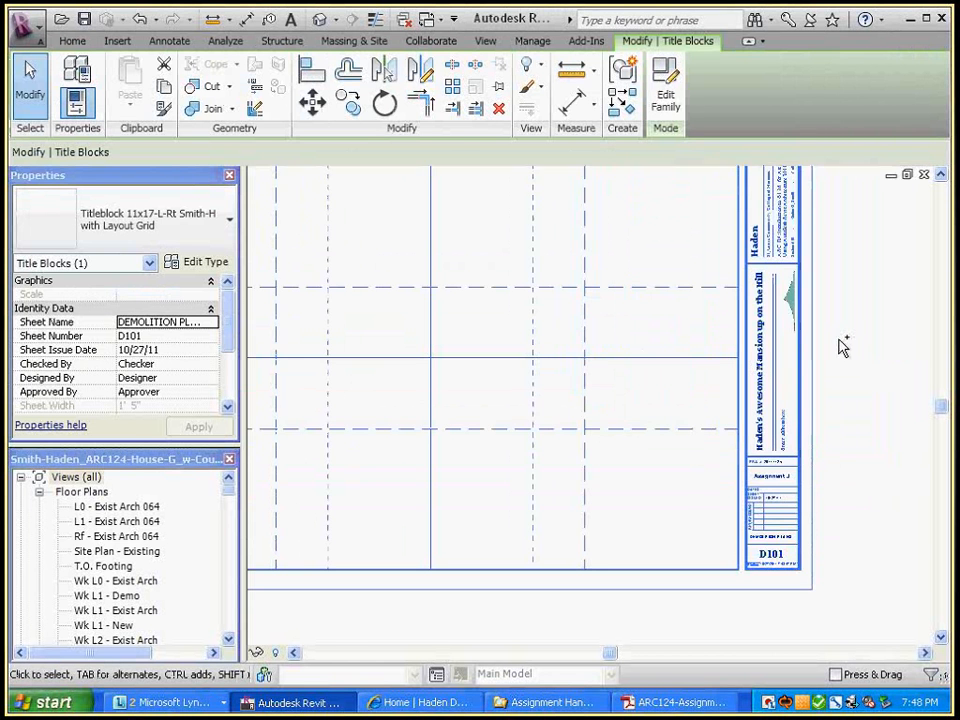
scroll(843, 349, up, 2)
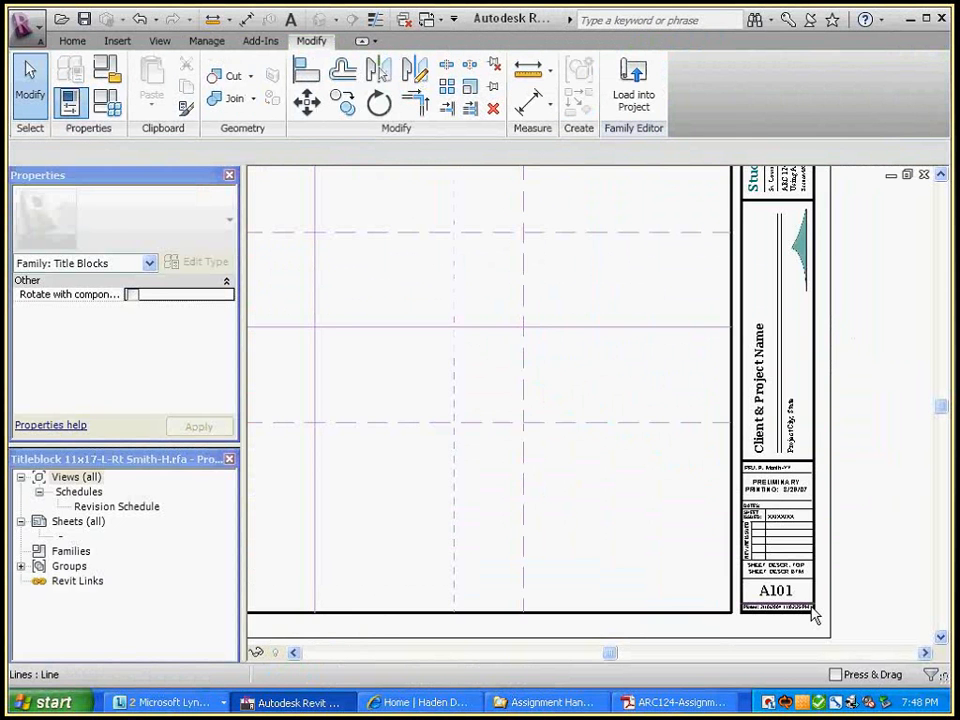
Set the A101 sheet number label's text size to 1/4"
scroll(815, 615, up, 2)
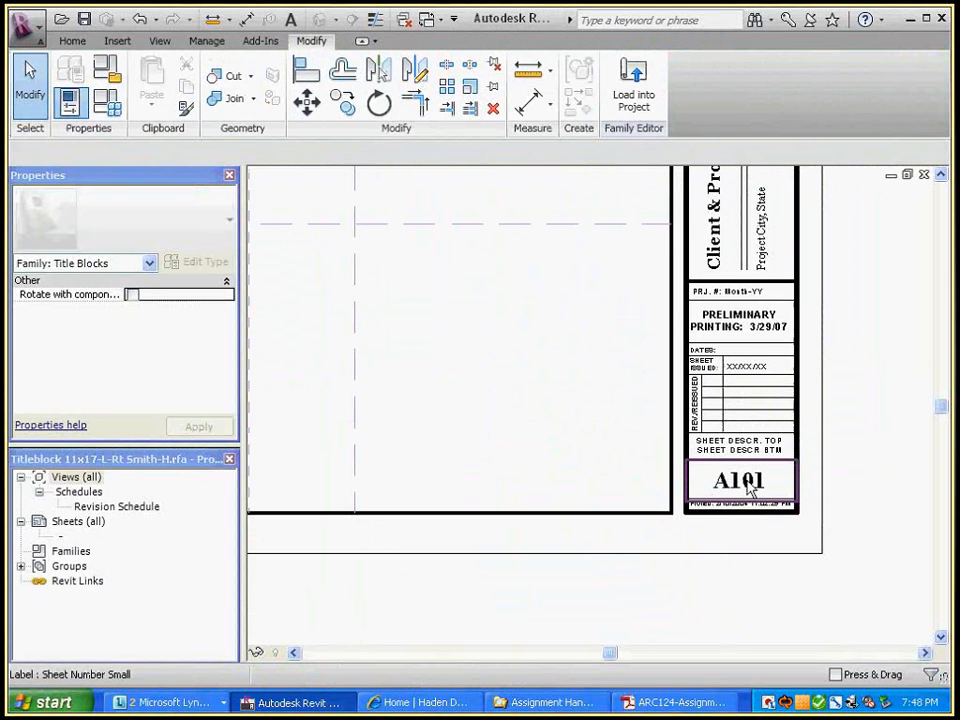
click(750, 488)
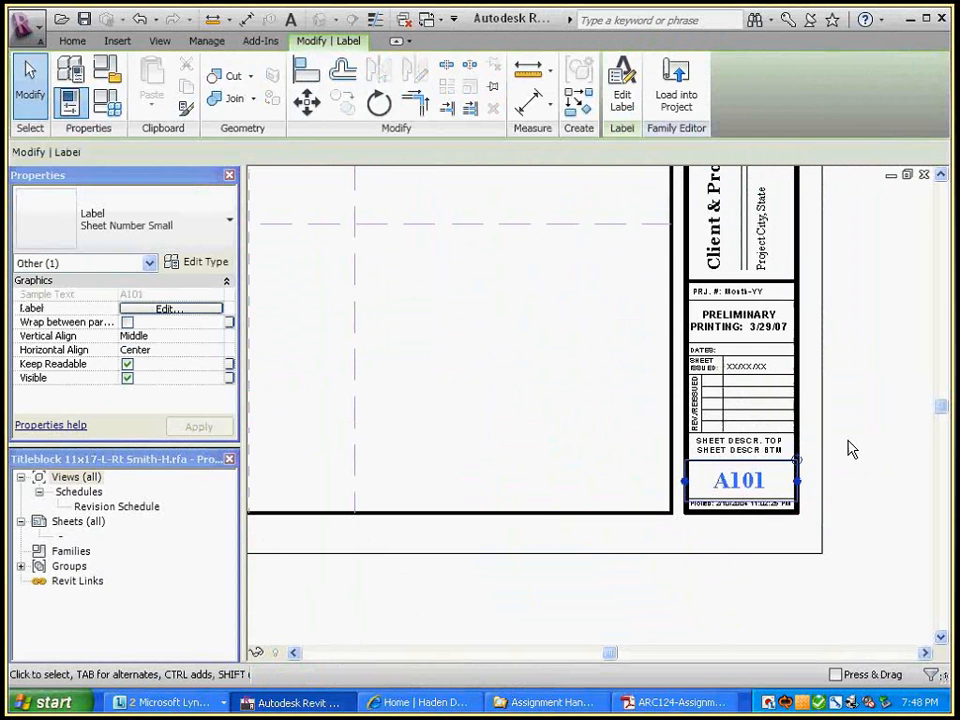
click(205, 262)
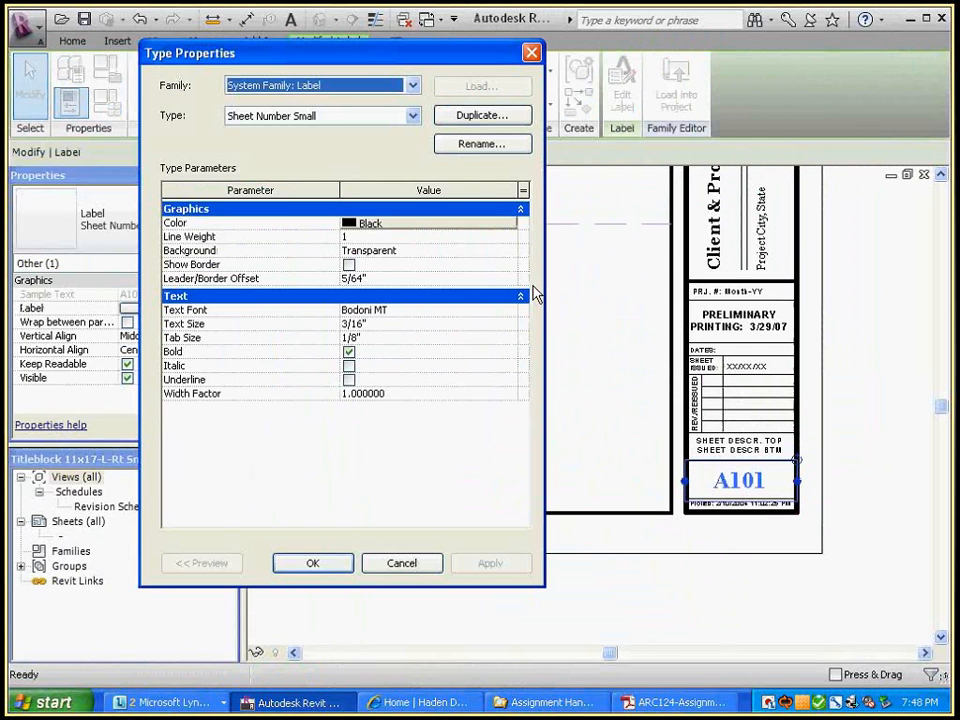
click(364, 324)
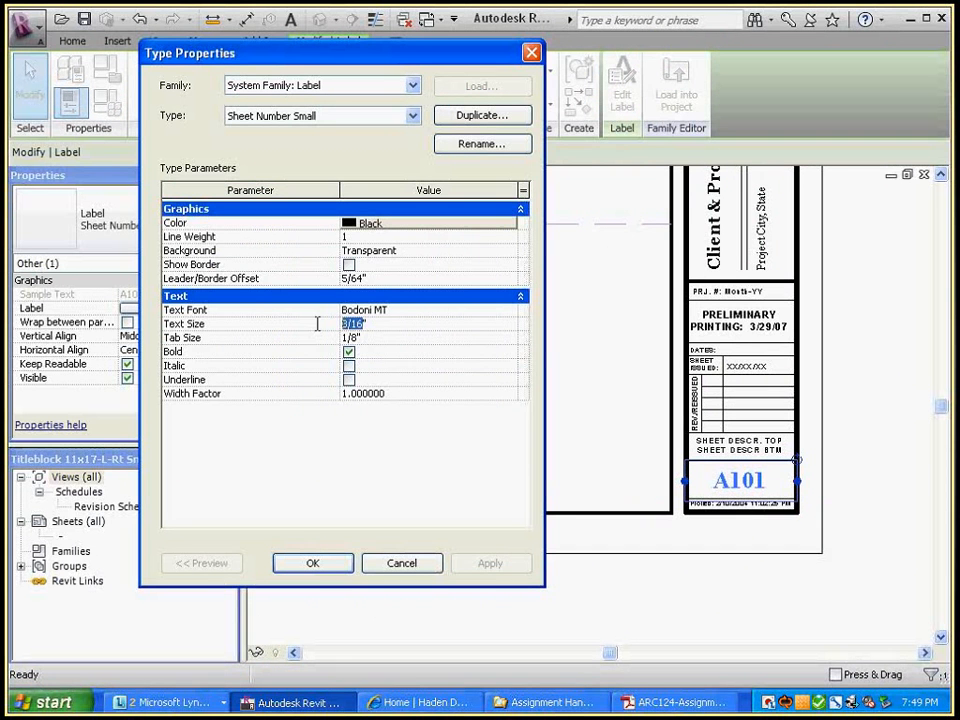
text(7/32)
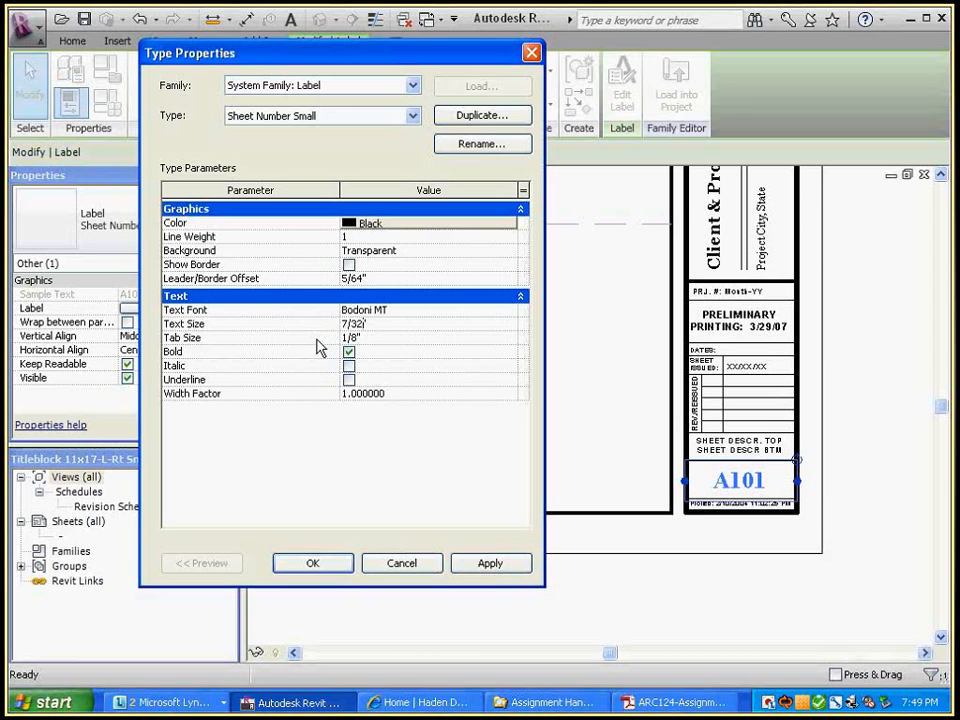
drag(363, 323, 322, 332)
text(1/4)
click(313, 563)
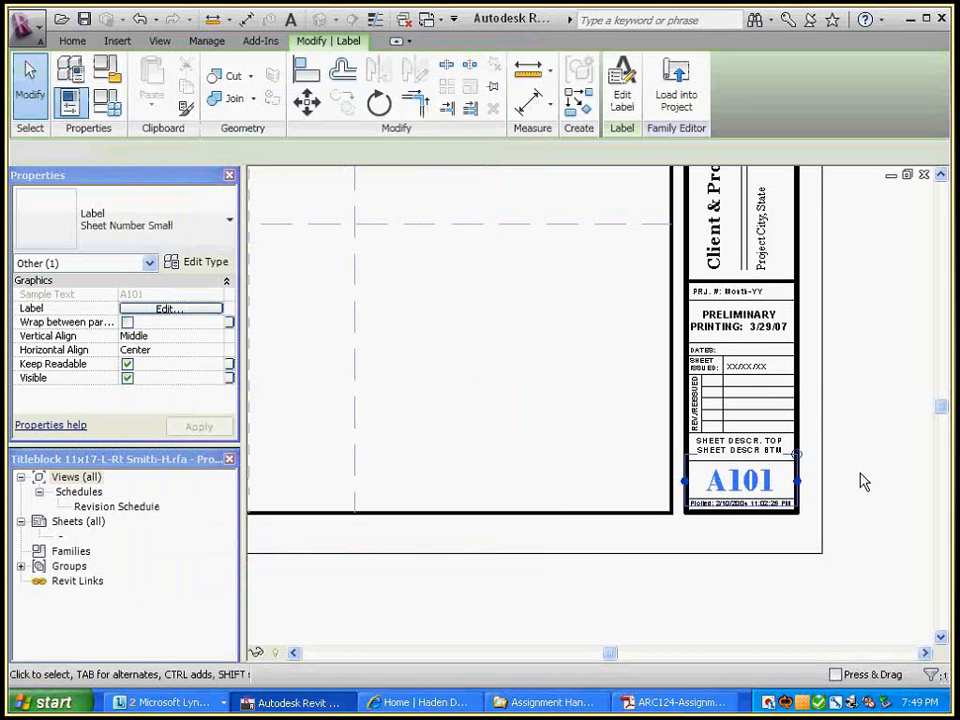
click(861, 474)
Give the sheet number label type a width factor of 0.9
scroll(756, 480, up, 2)
click(775, 487)
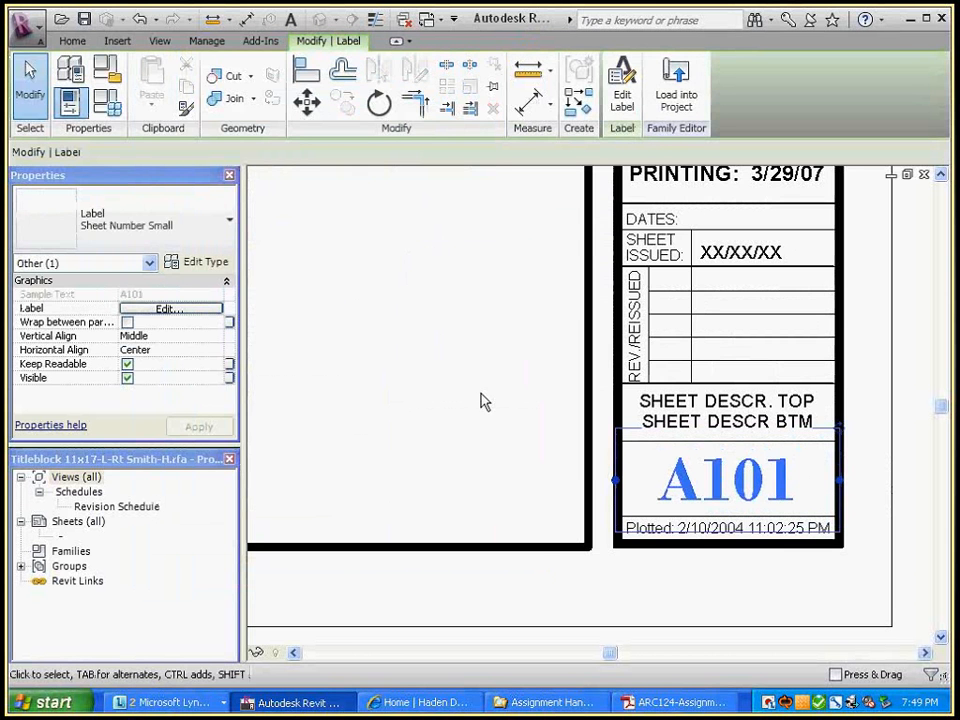
click(200, 262)
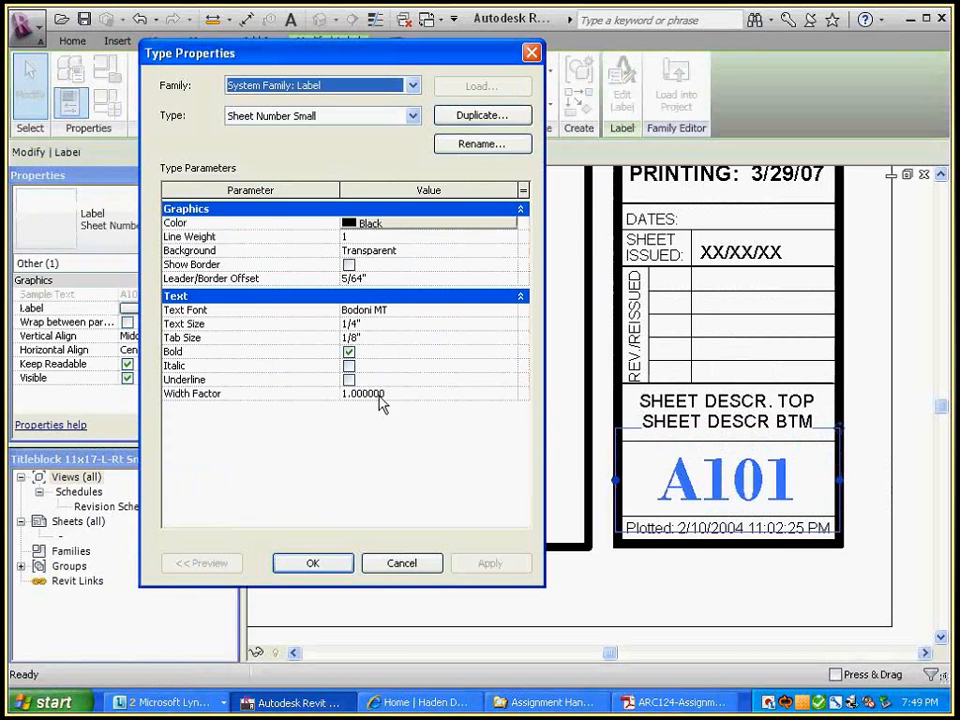
click(395, 395)
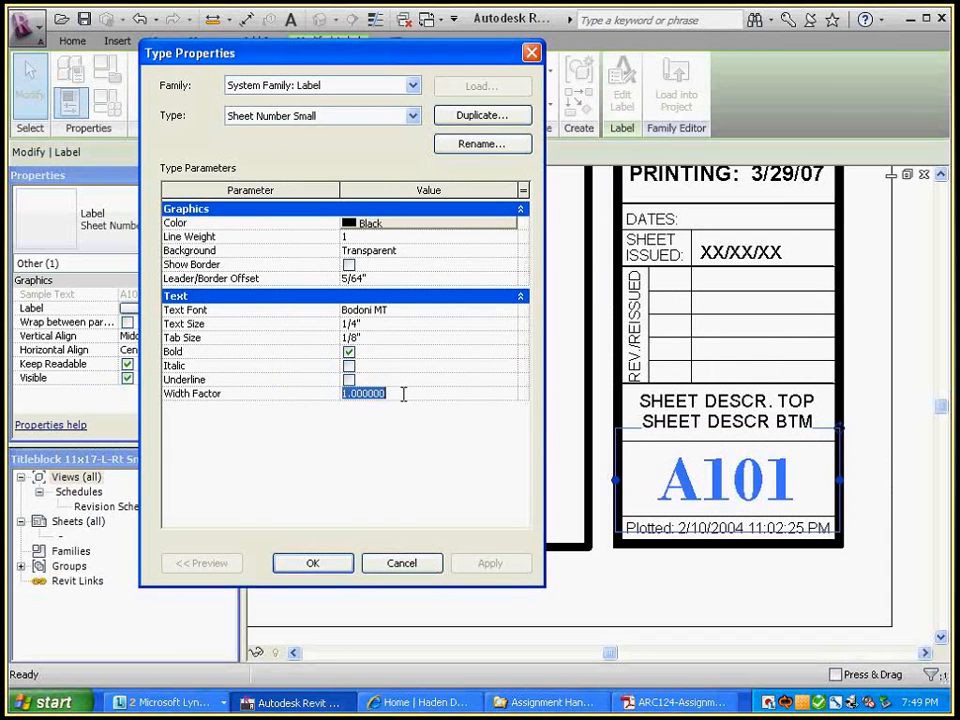
text(.9)
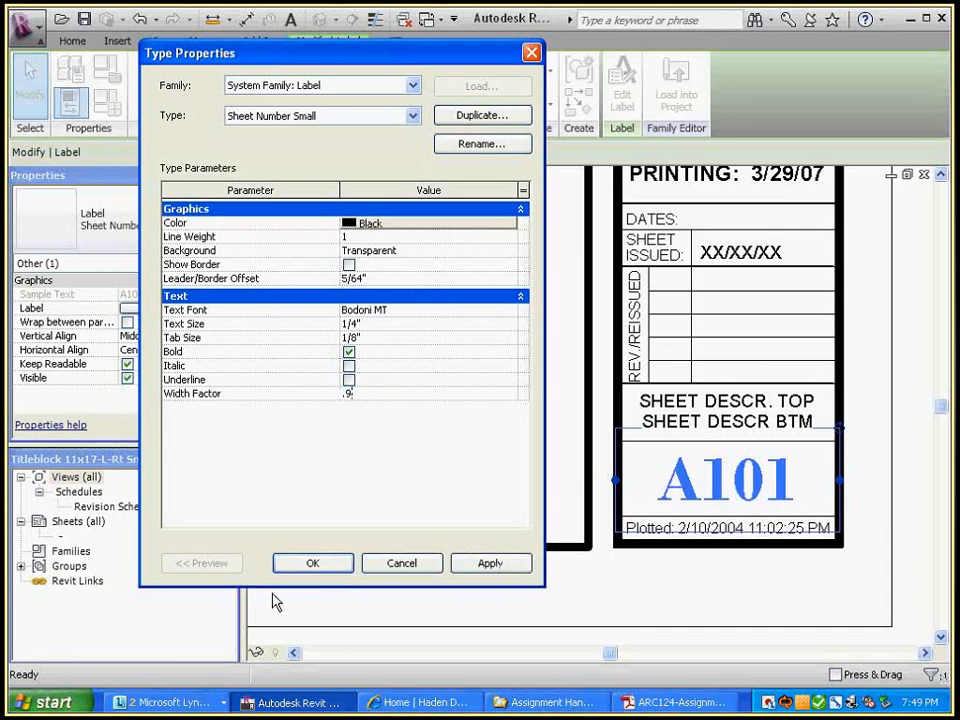
click(313, 566)
click(849, 606)
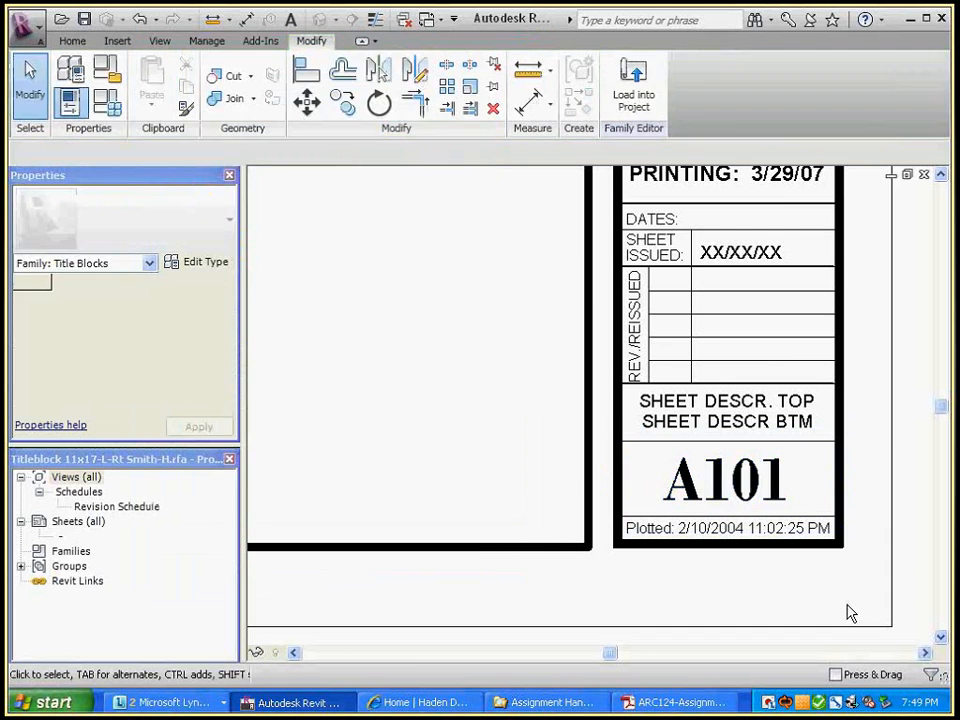
middle_drag(849, 610, 765, 632)
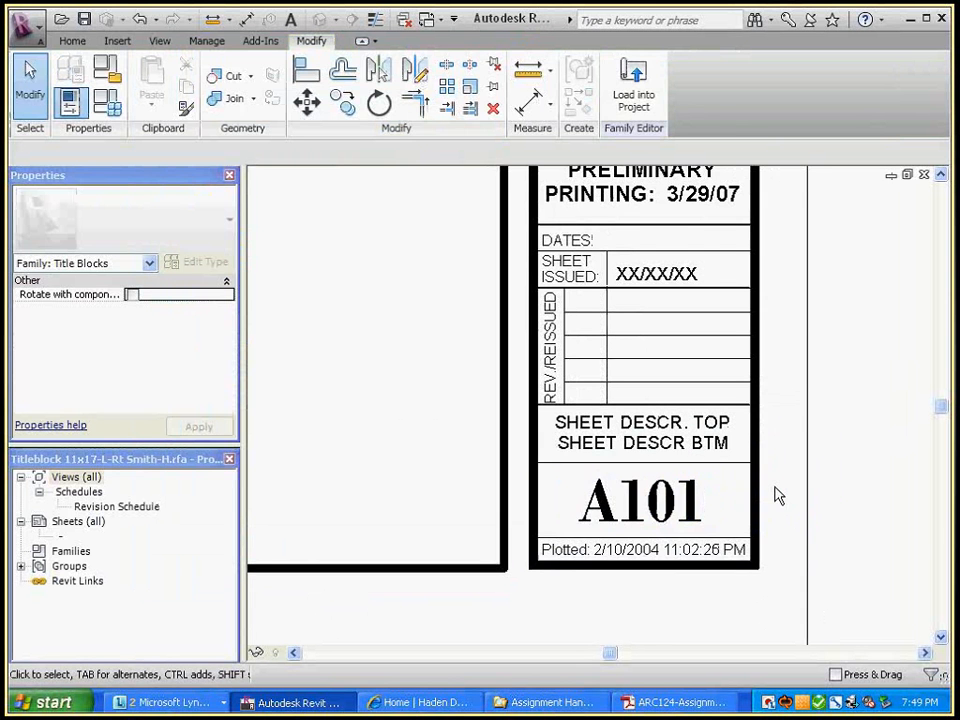
Change the sheet number label's font from Bodoni MT to Arial
click(681, 499)
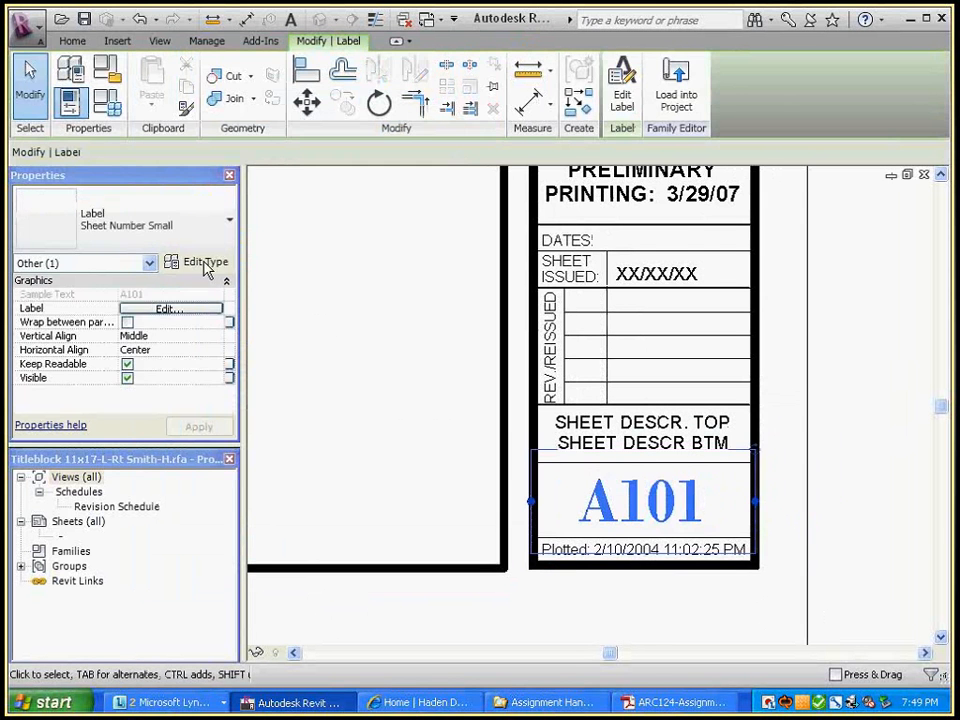
click(205, 263)
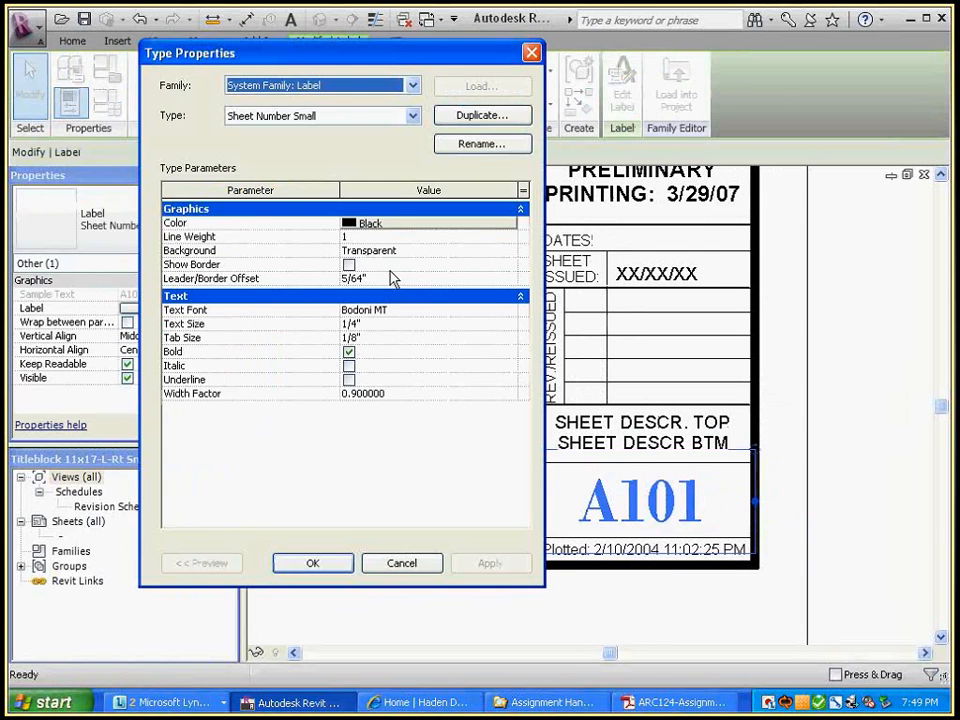
click(510, 312)
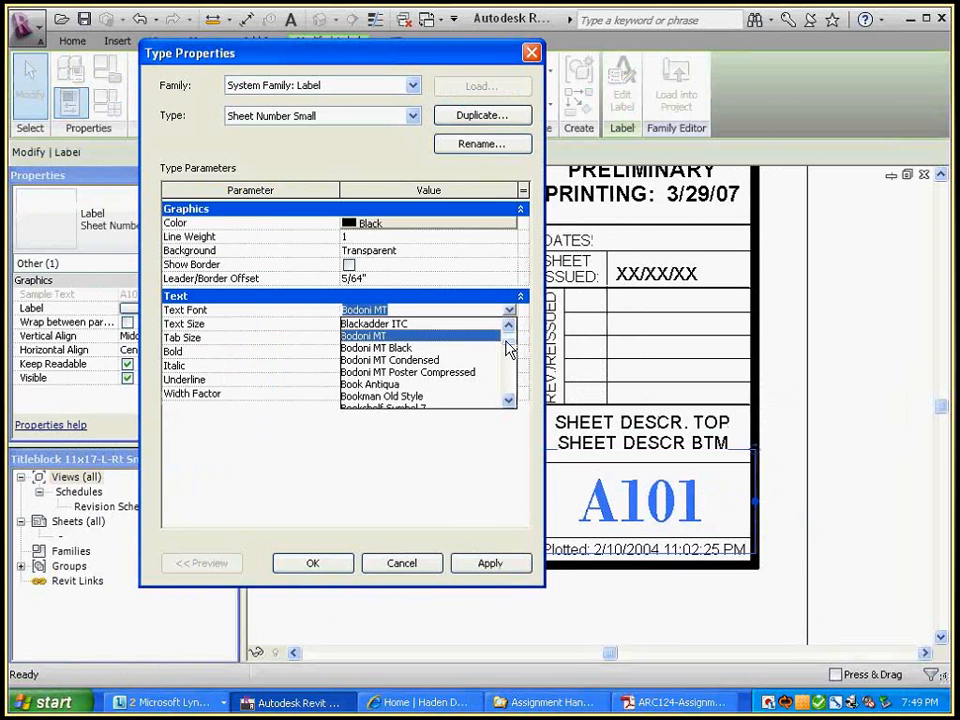
drag(506, 342, 508, 330)
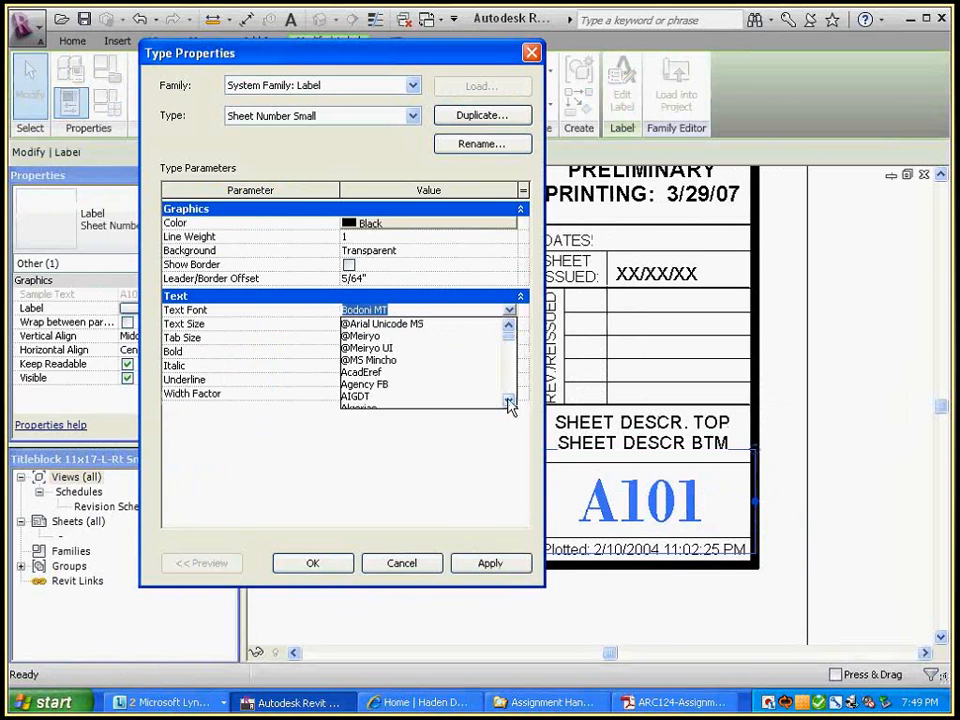
click(508, 400)
click(509, 399)
click(509, 399)
click(509, 399)
click(509, 398)
click(509, 400)
click(509, 400)
click(509, 400)
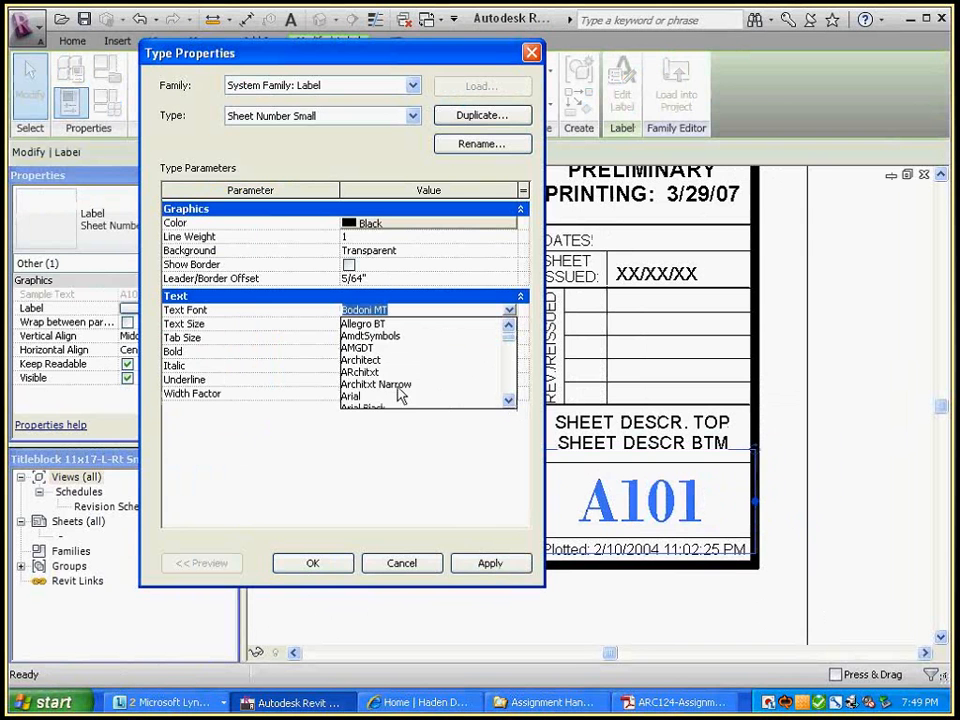
click(369, 397)
key(Return)
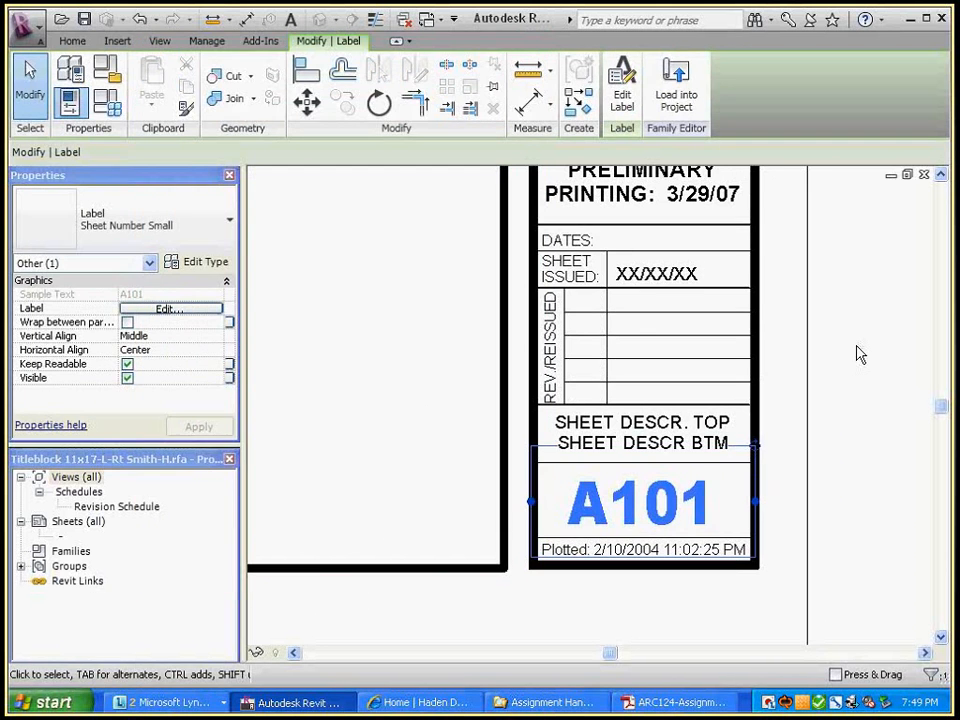
click(857, 355)
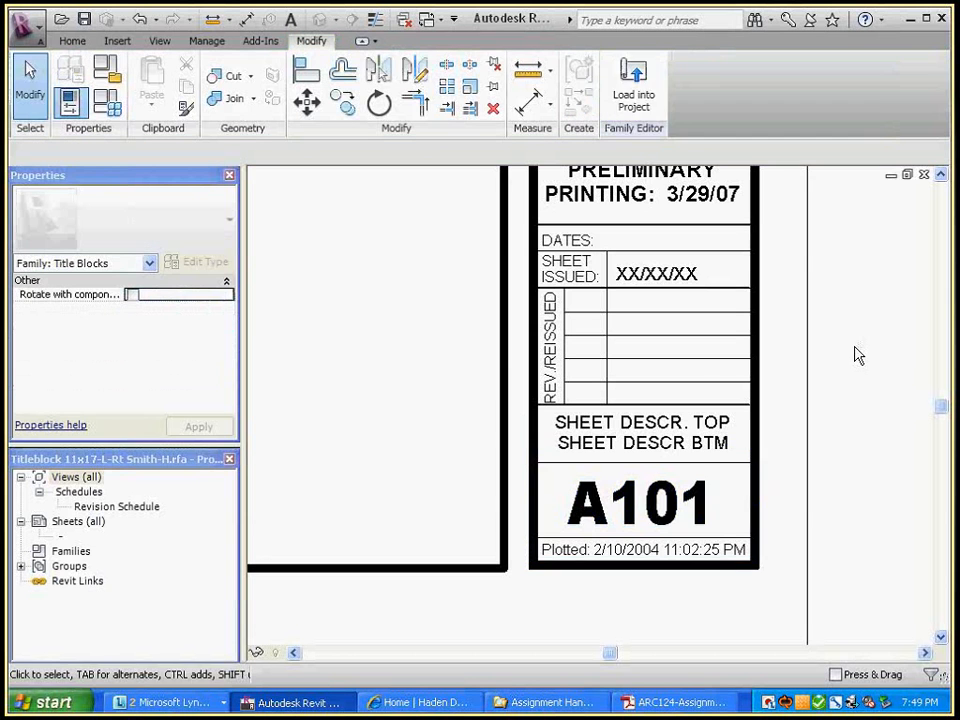
Load the edited title block into the project, overwriting the existing version
click(634, 90)
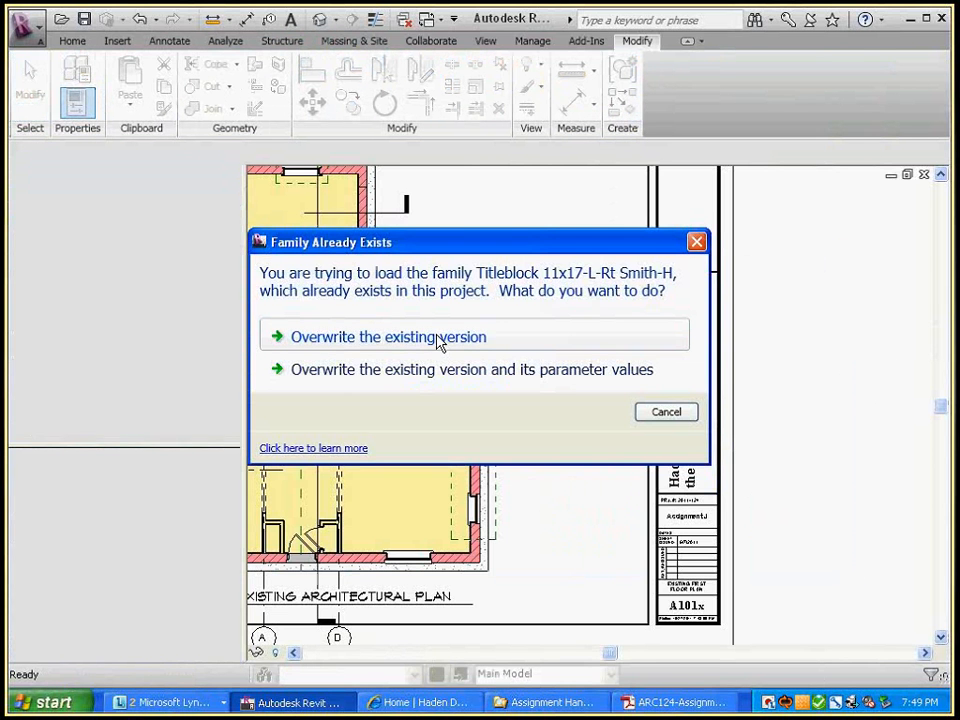
click(440, 337)
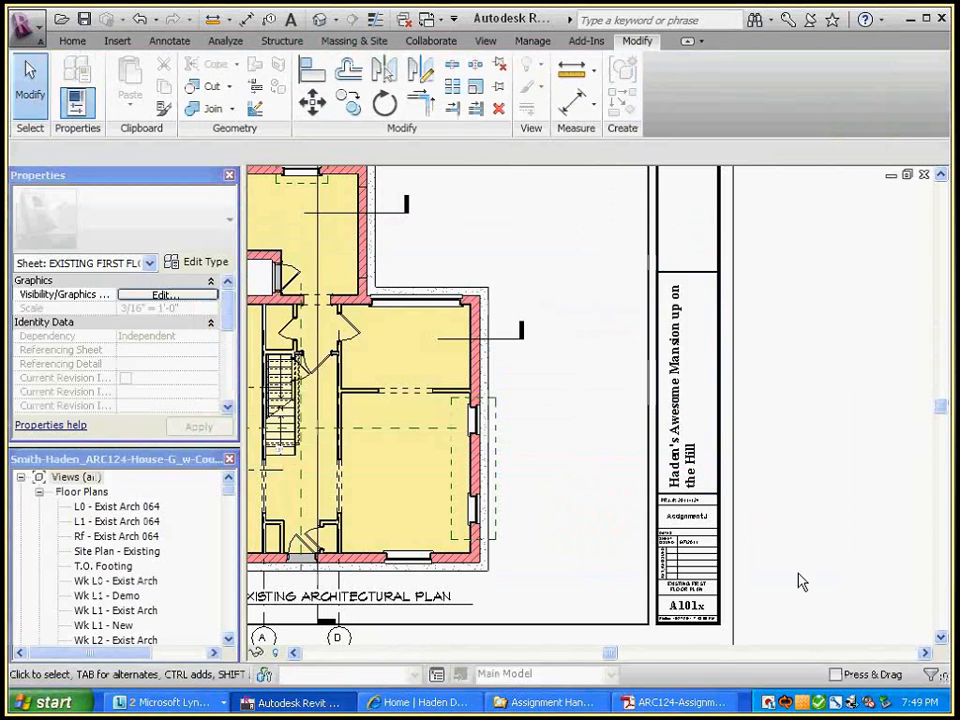
middle_drag(799, 579, 887, 538)
scroll(825, 470, down, 1)
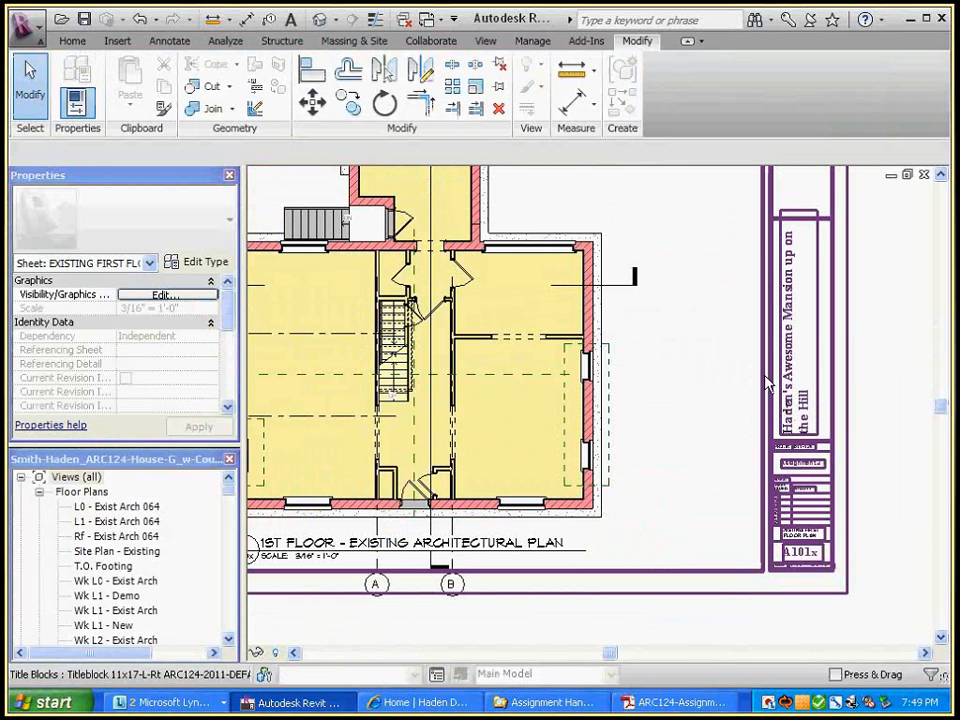
Close the first floor plan sheet and zoom in on sheet D101's title block
click(924, 175)
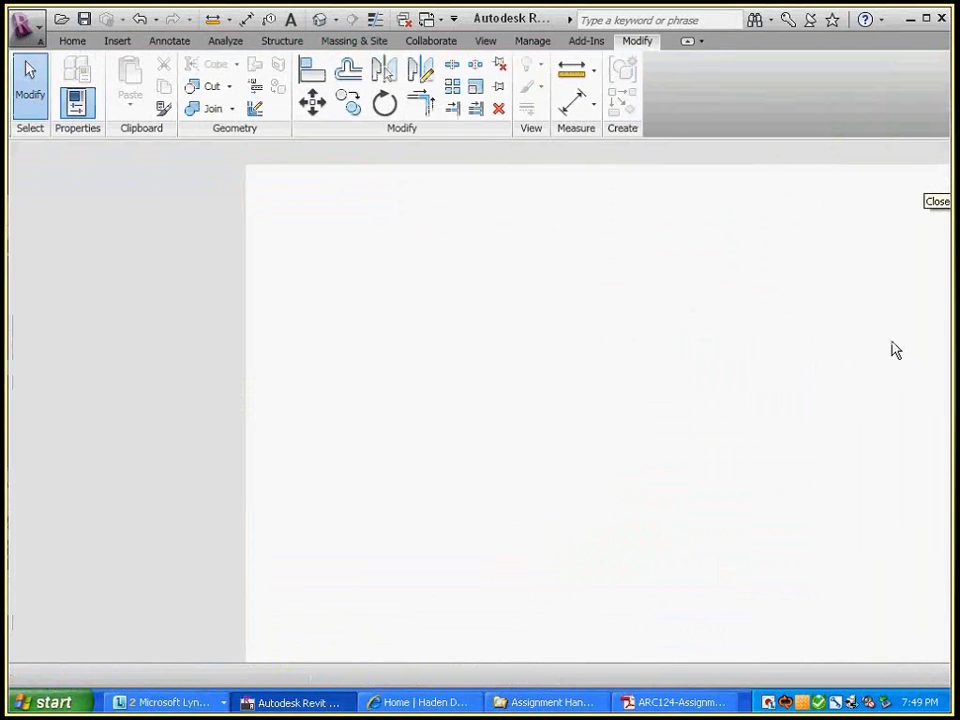
scroll(895, 347, down, 4)
middle_drag(895, 347, 888, 507)
key(ctrl+Tab)
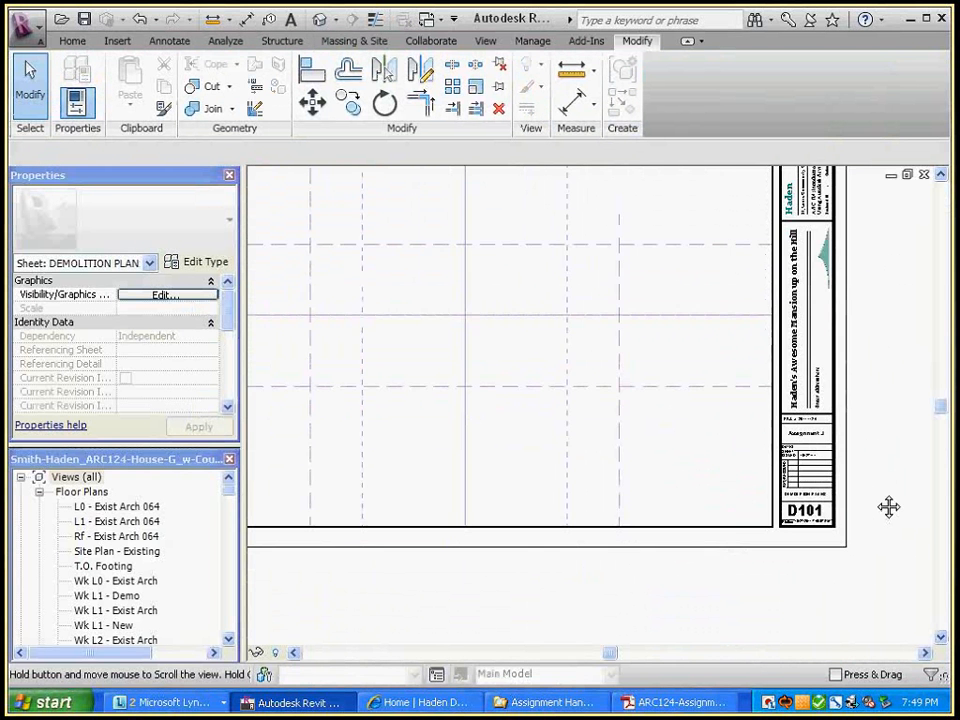
scroll(849, 364, up, 5)
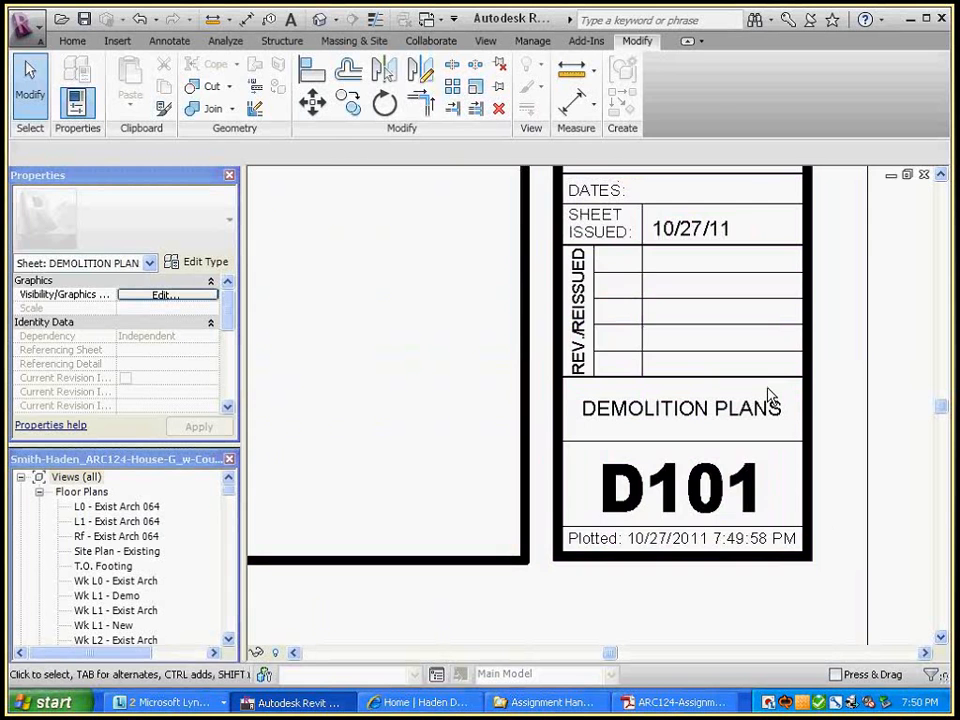
scroll(722, 581, down, 6)
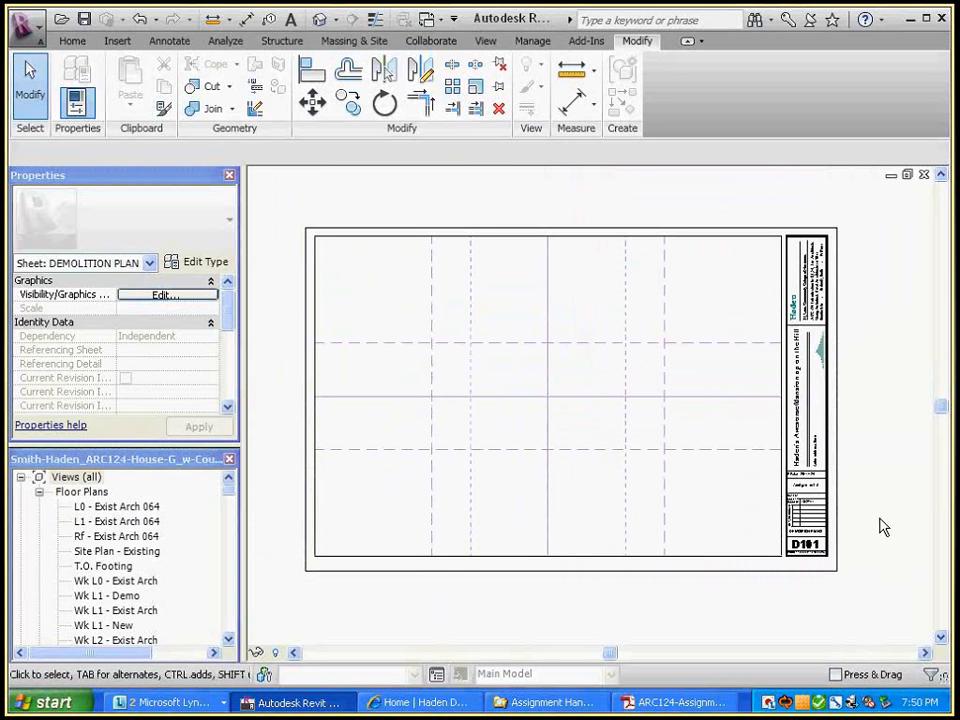
scroll(866, 568, up, 3)
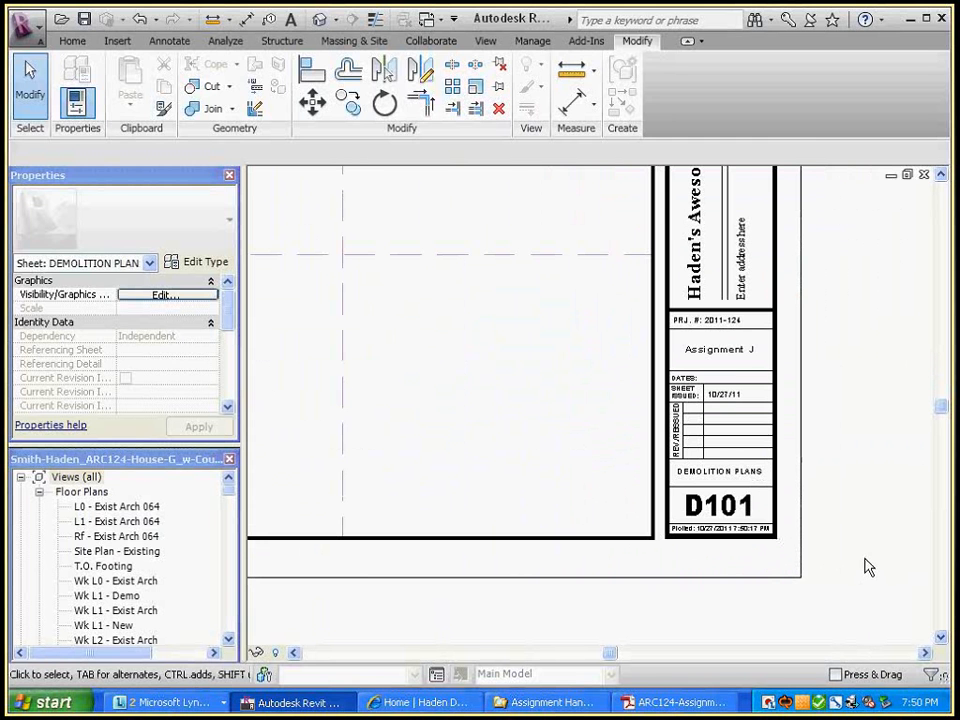
scroll(866, 567, up, 3)
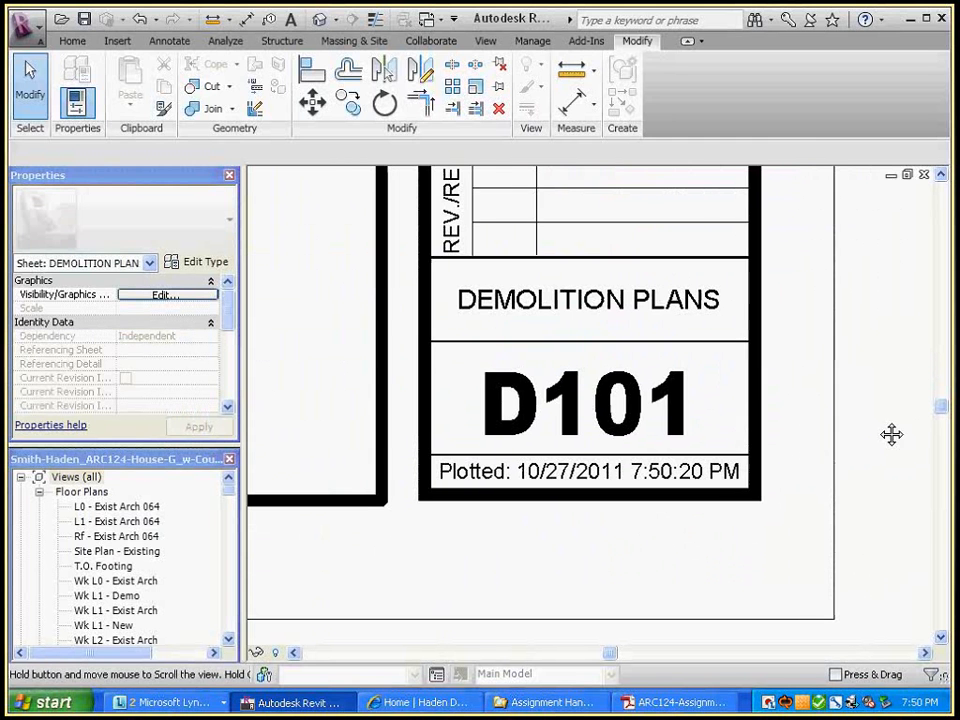
Change the title block's sheet number from D101 to A101
double_click(521, 381)
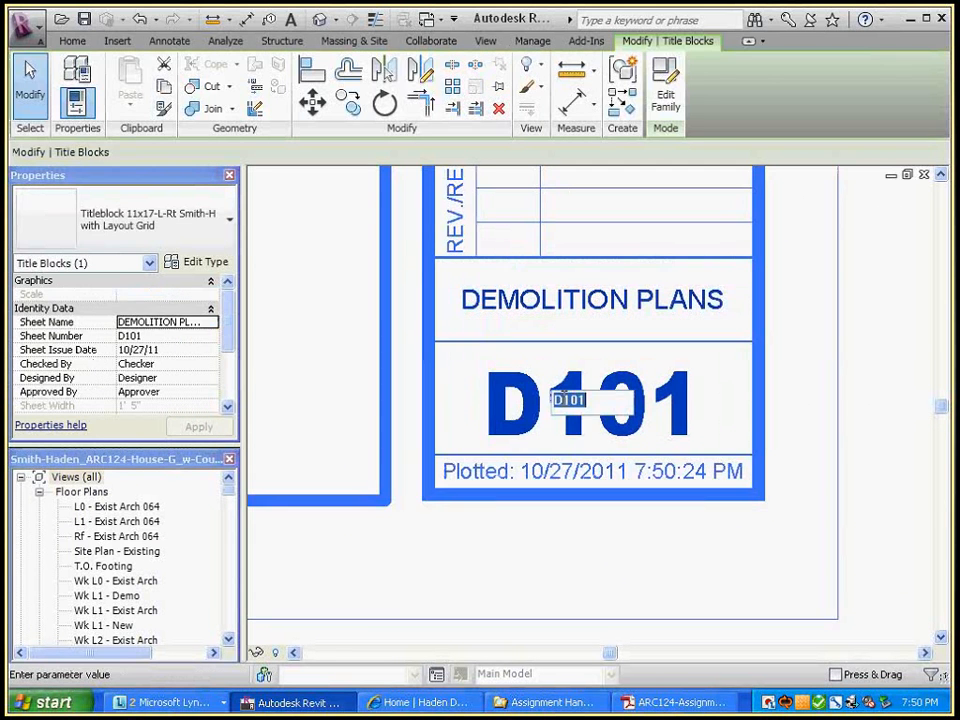
drag(562, 399, 497, 399)
text(A)
key(Return)
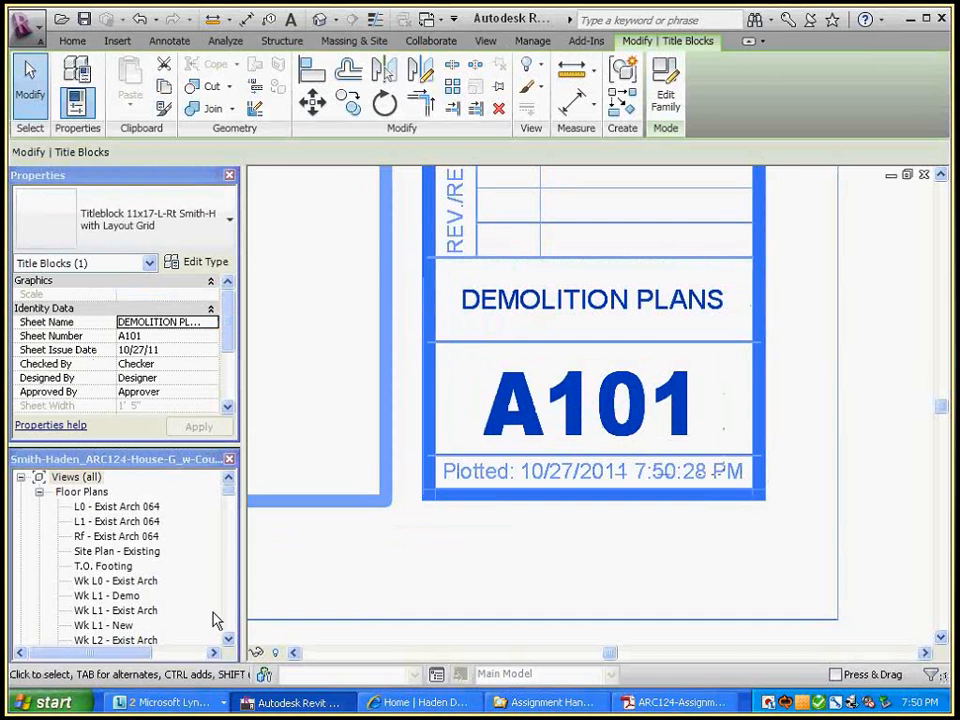
Rename the Demolition Plans sheet in the Project Browser back to number D101
click(224, 530)
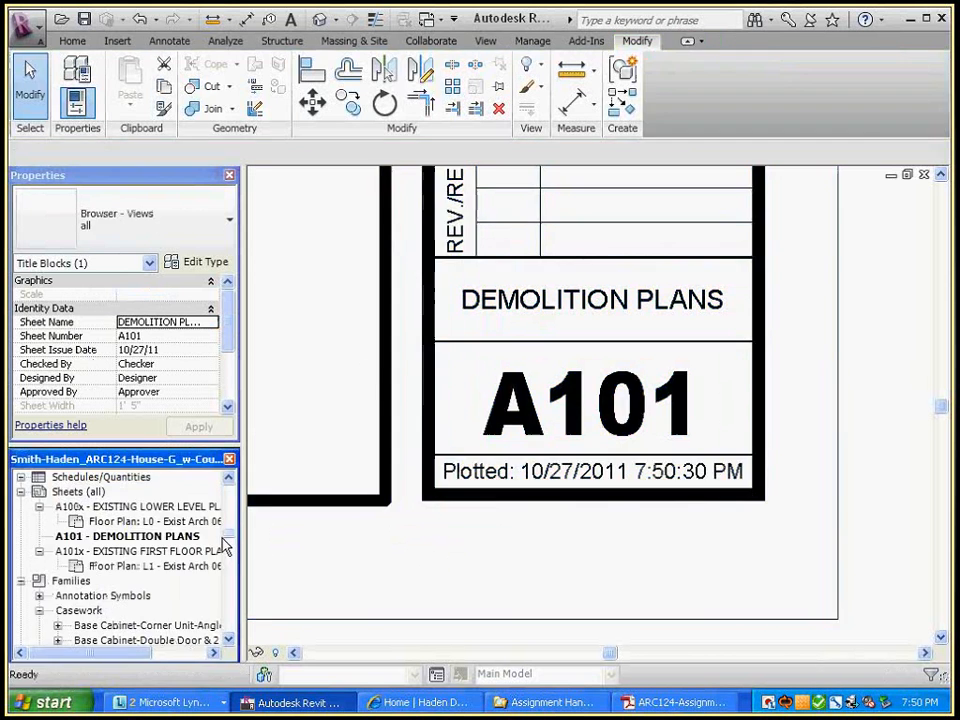
click(507, 435)
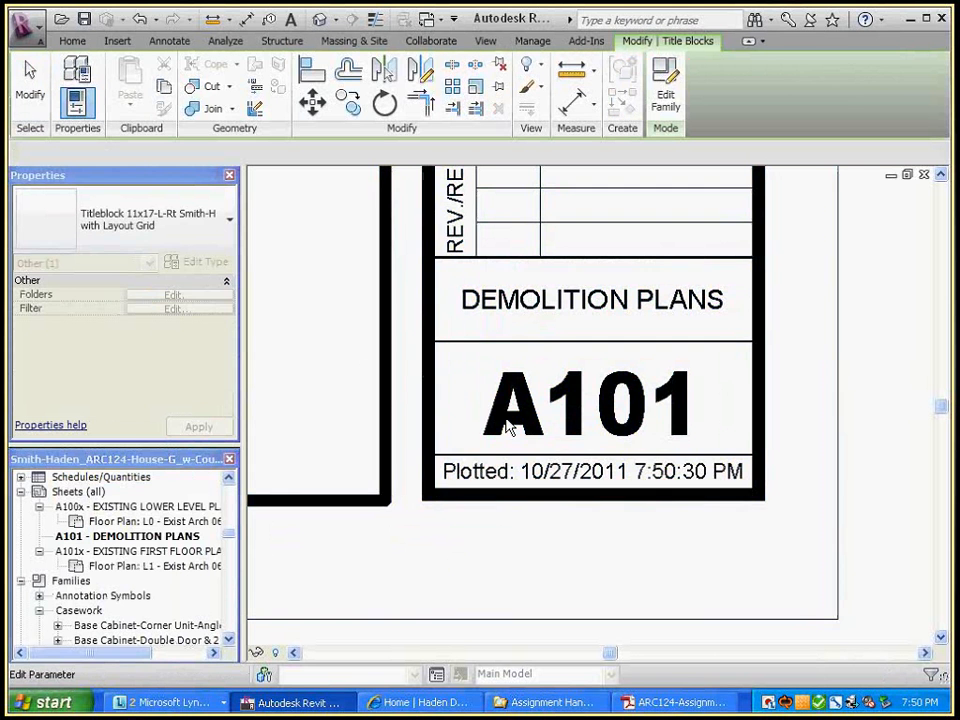
right_click(95, 536)
click(133, 460)
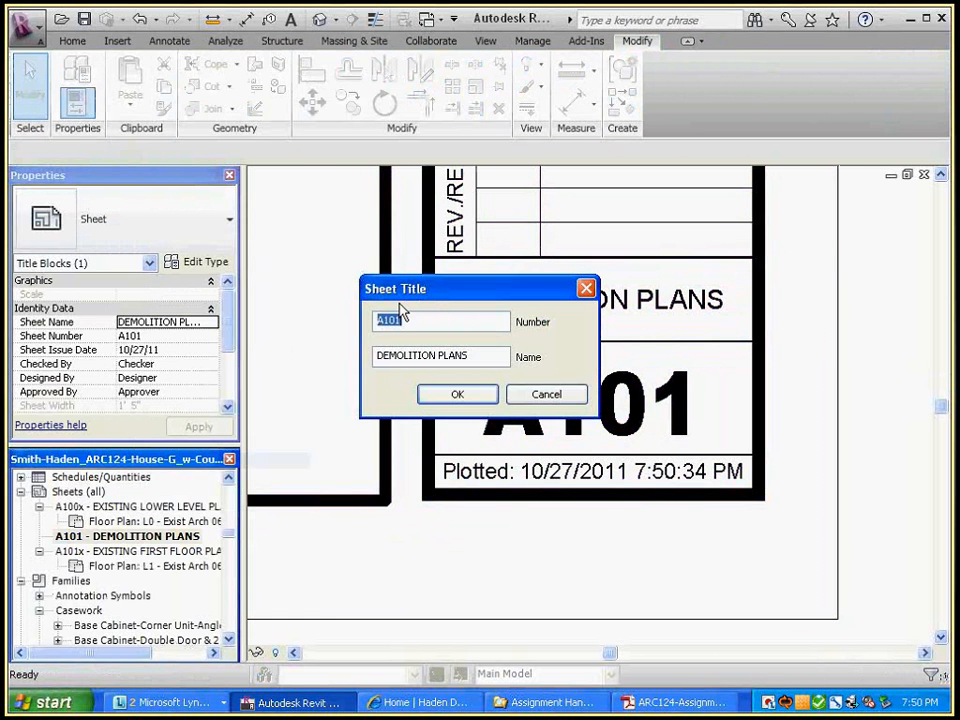
drag(385, 320, 365, 322)
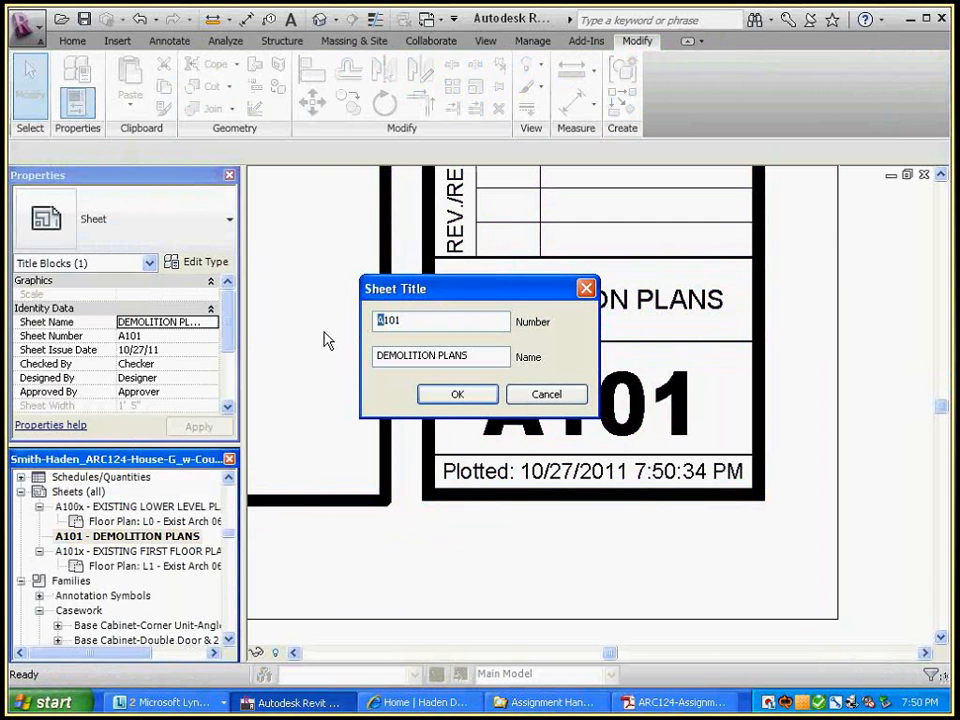
text(D)
click(457, 394)
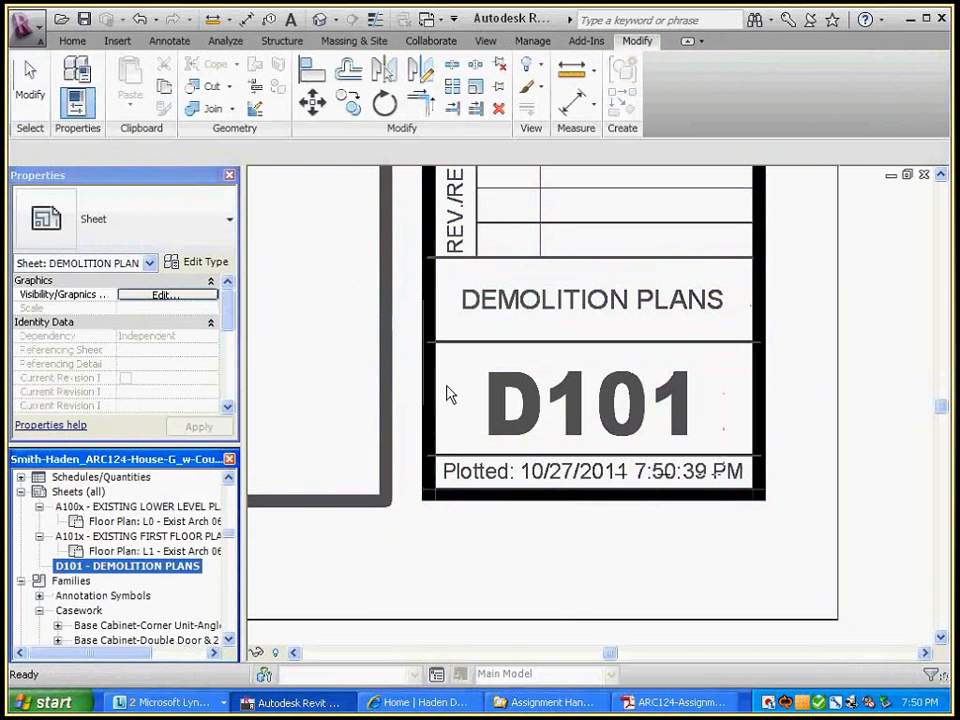
click(311, 362)
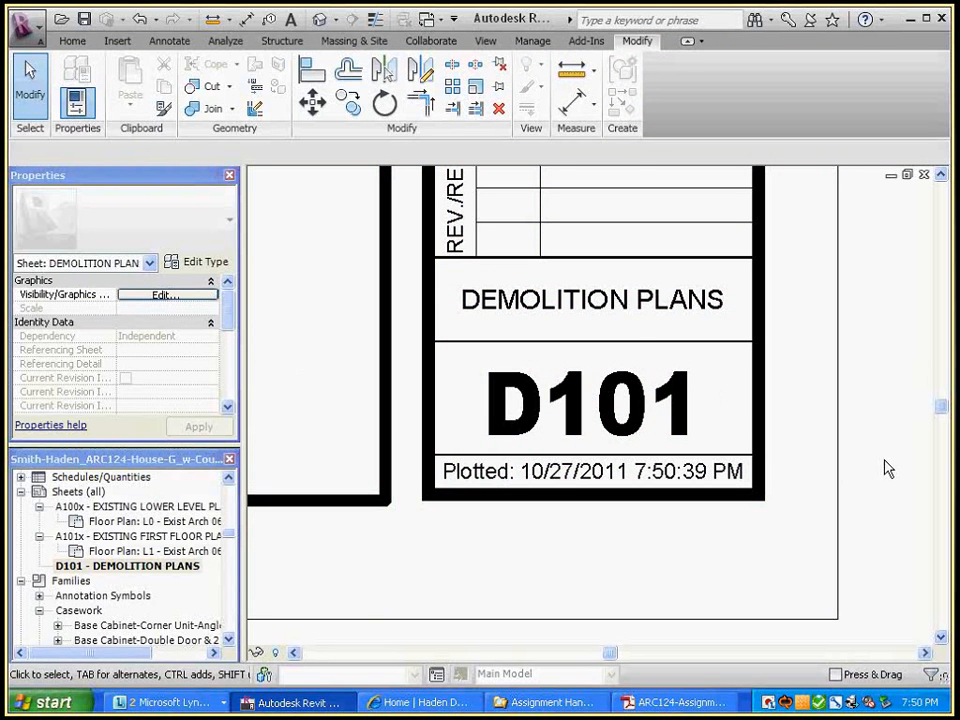
scroll(885, 468, down, 2)
middle_drag(859, 376, 838, 508)
middle_drag(864, 354, 869, 503)
scroll(847, 467, down, 2)
scroll(869, 503, down, 3)
middle_drag(879, 422, 823, 473)
scroll(823, 473, up, 2)
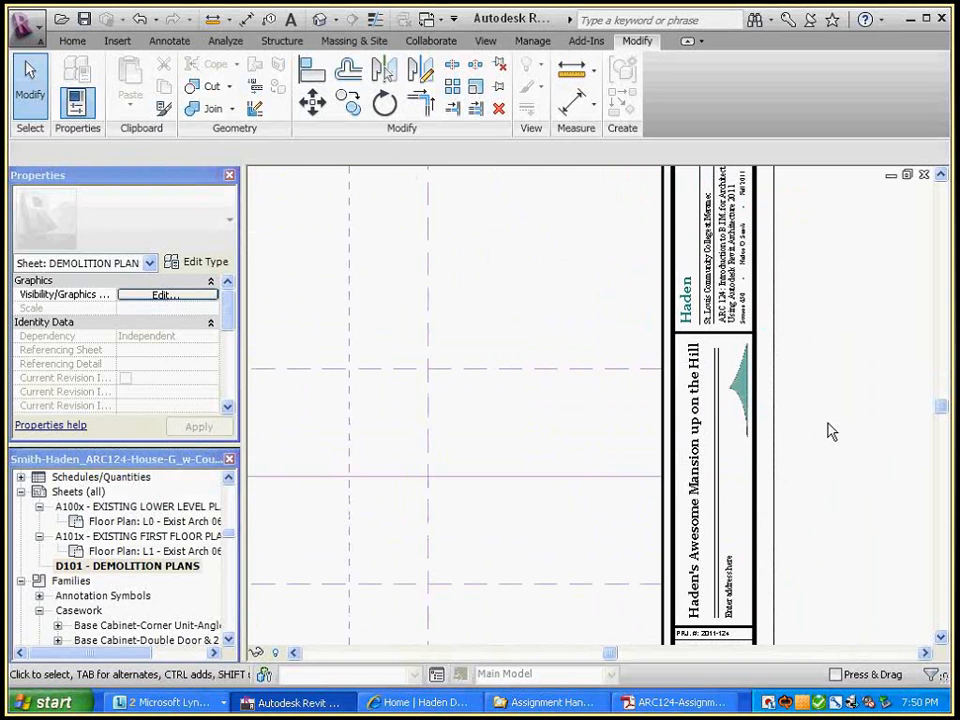
scroll(828, 424, down, 2)
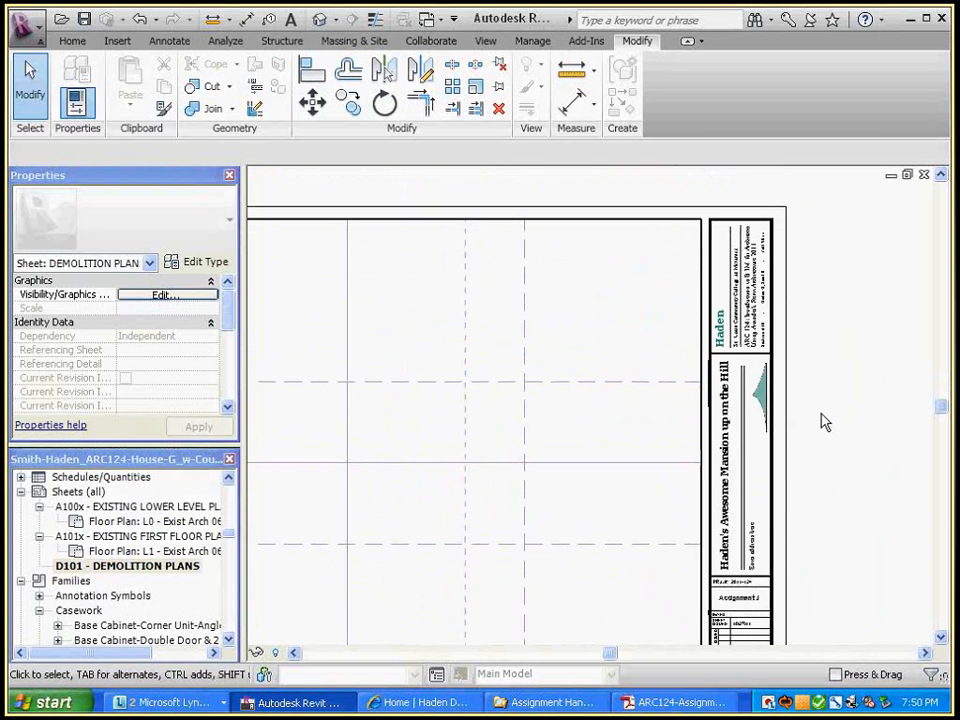
middle_drag(821, 381, 814, 420)
scroll(868, 516, up, 1)
middle_drag(868, 516, 880, 422)
scroll(868, 421, down, 2)
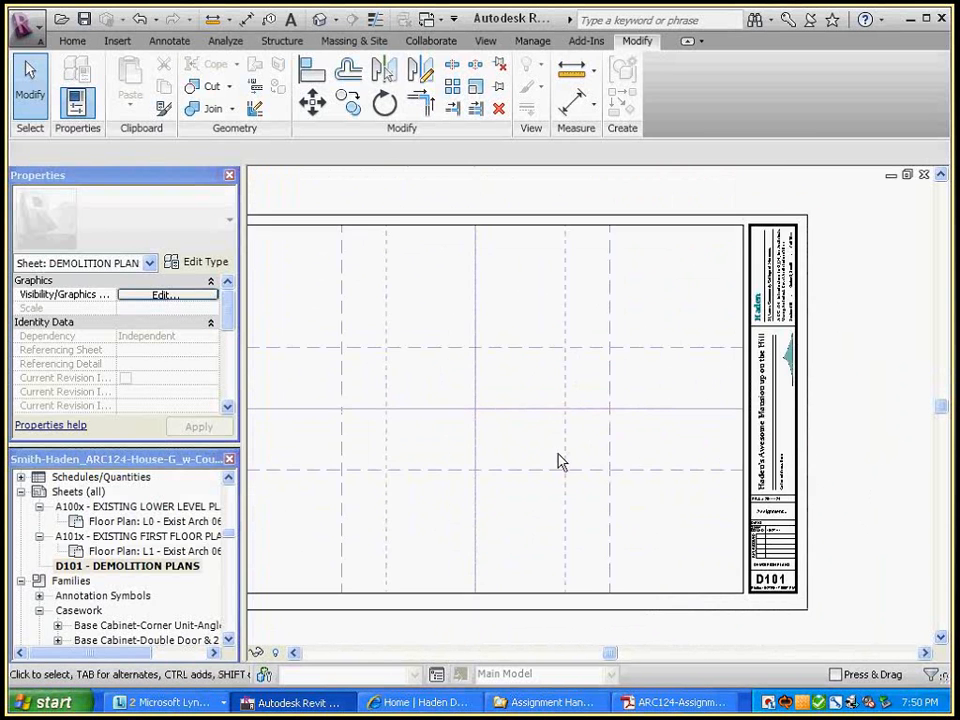
middle_drag(557, 453, 640, 433)
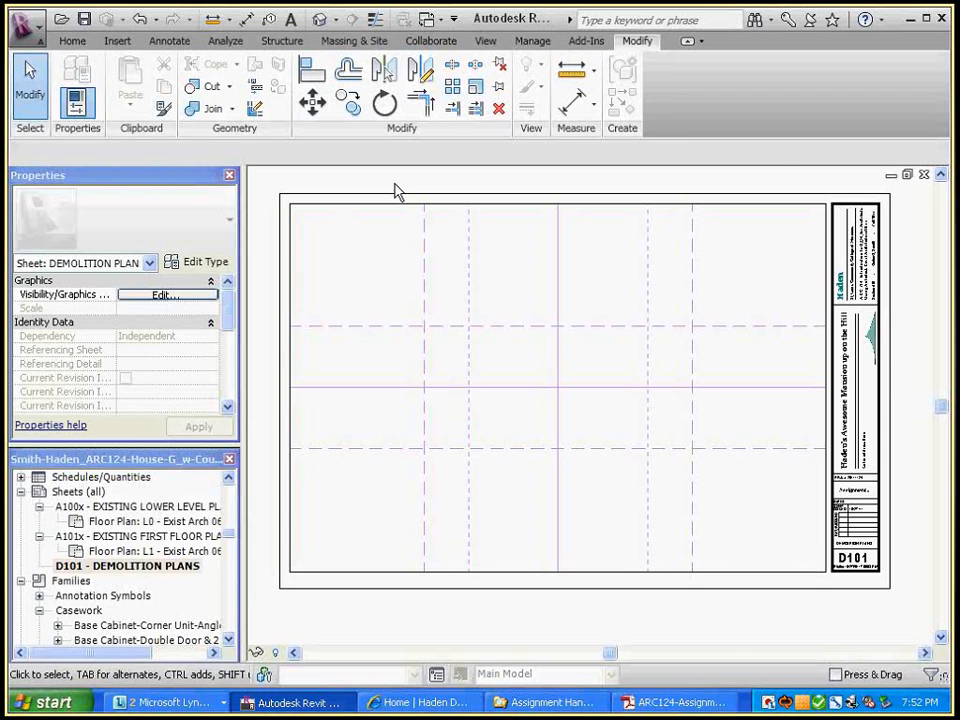
In the title block family, review the Nonplot grid subcategories in Object Styles, all set to RGB 197-138-255
key(ctrl+Tab)
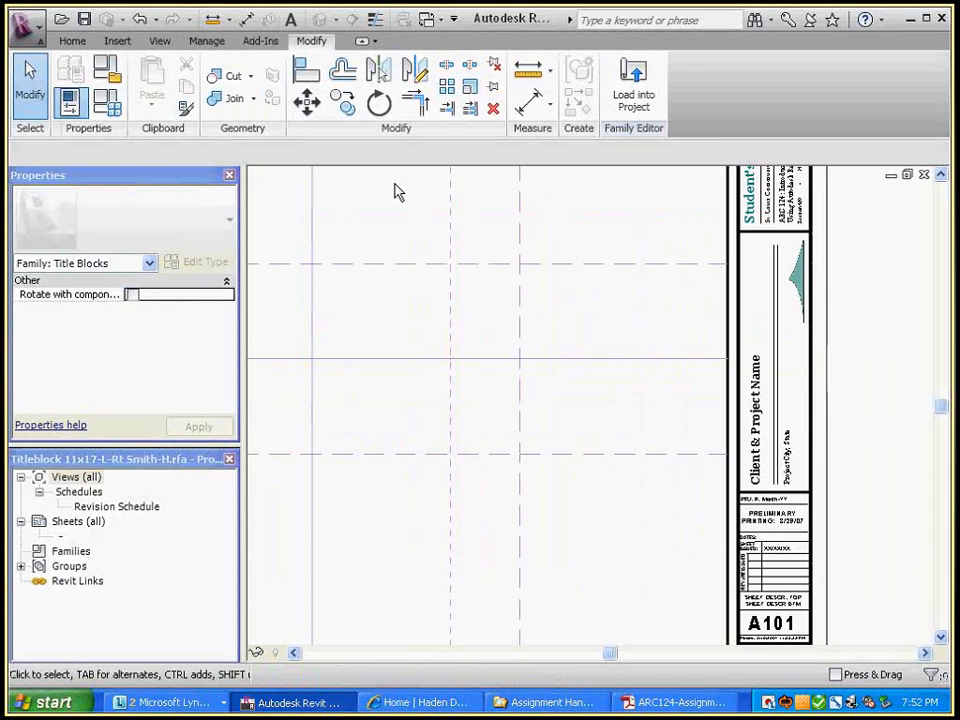
scroll(505, 285, down, 2)
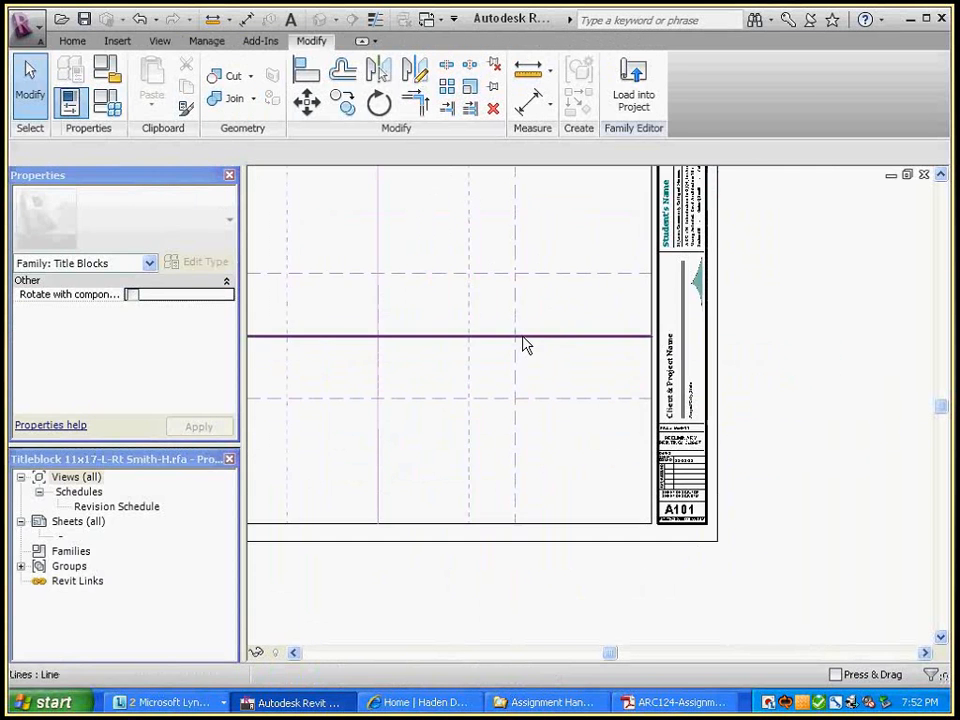
middle_drag(523, 337, 657, 403)
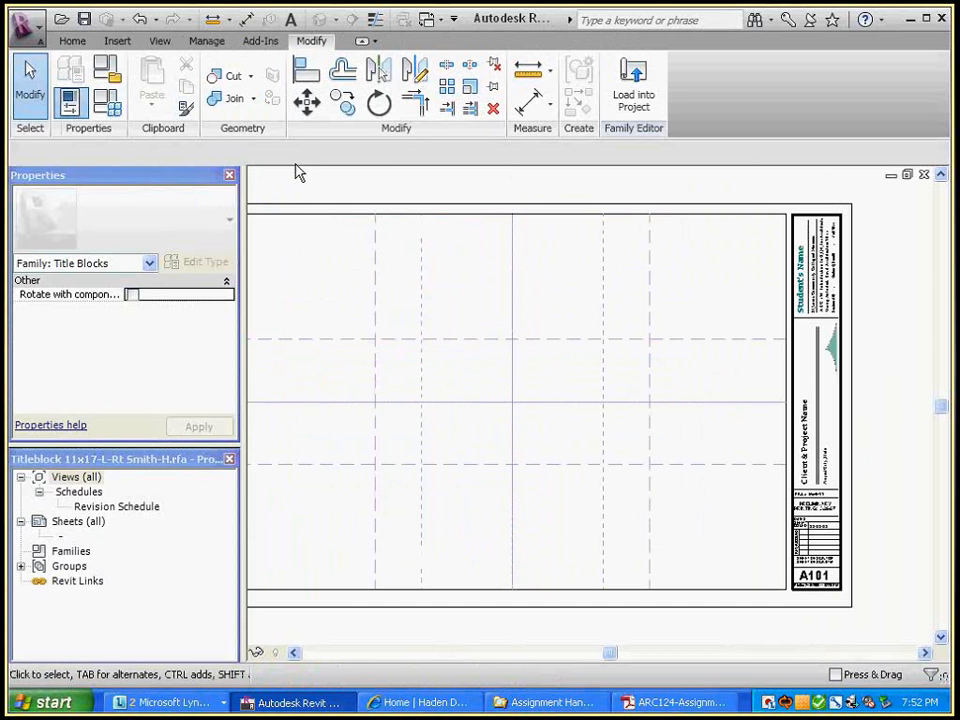
click(208, 41)
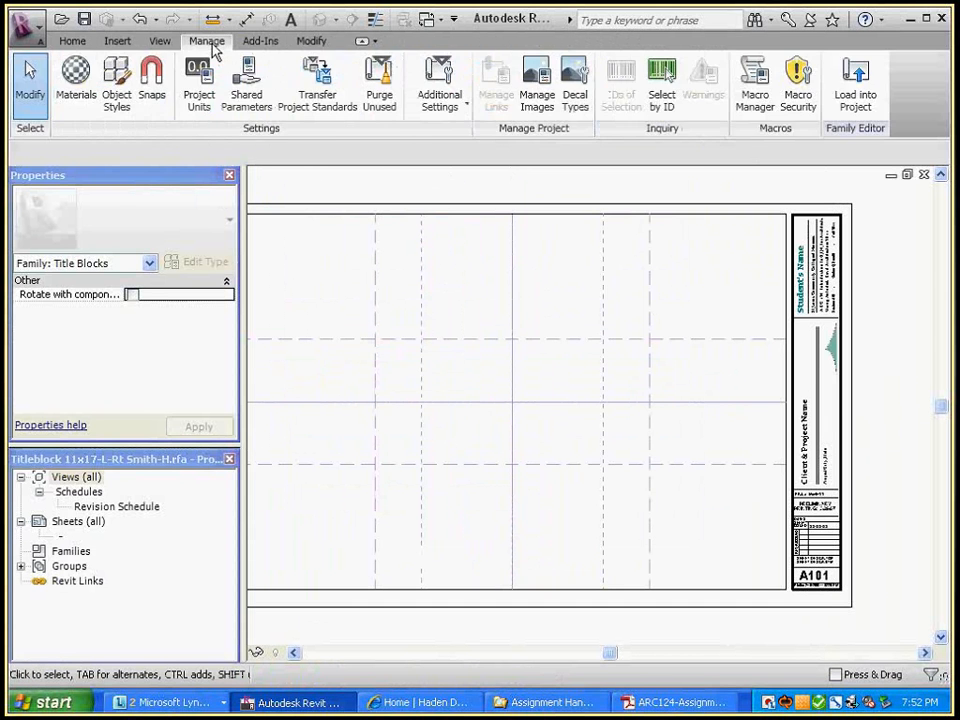
click(116, 82)
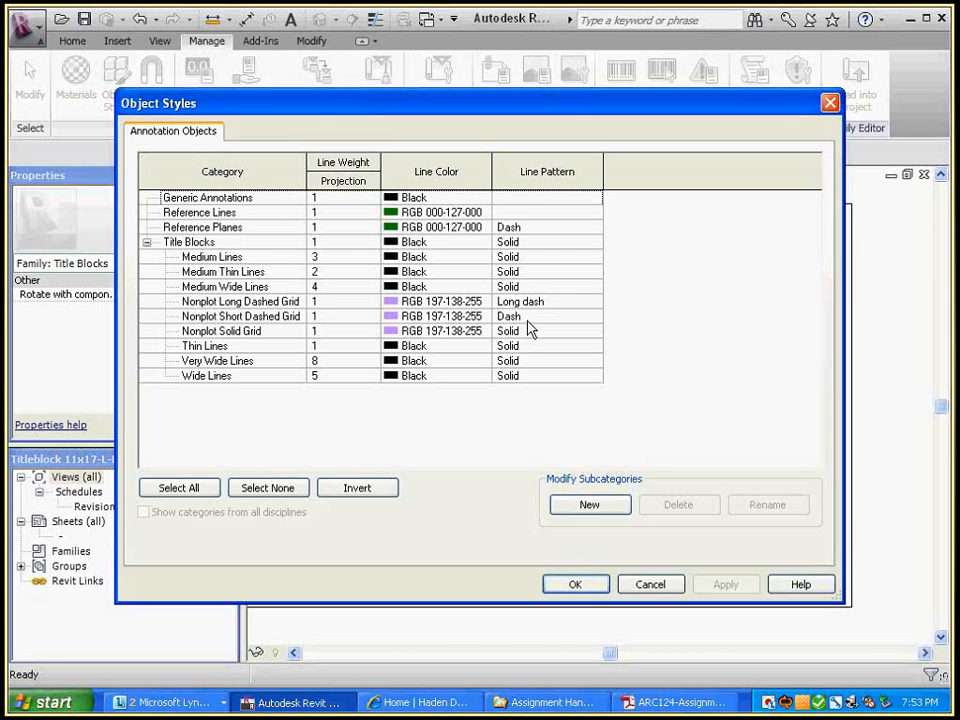
click(588, 590)
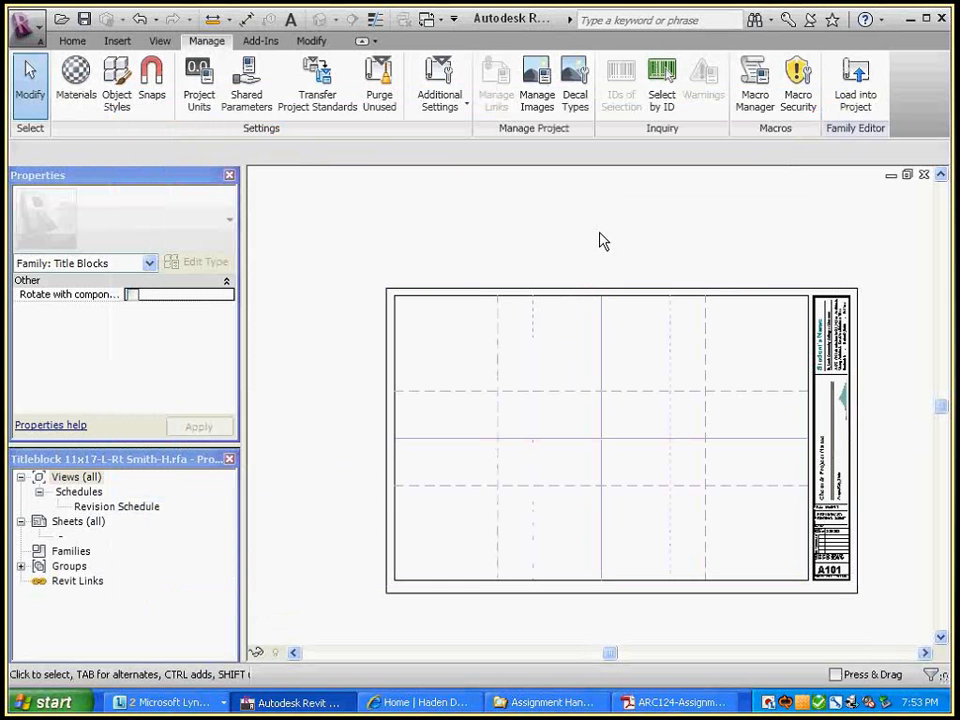
Confirm that a dashed grid line's Visible parameter is linked to Display Layout Grid, leaving the link unchanged
click(533, 342)
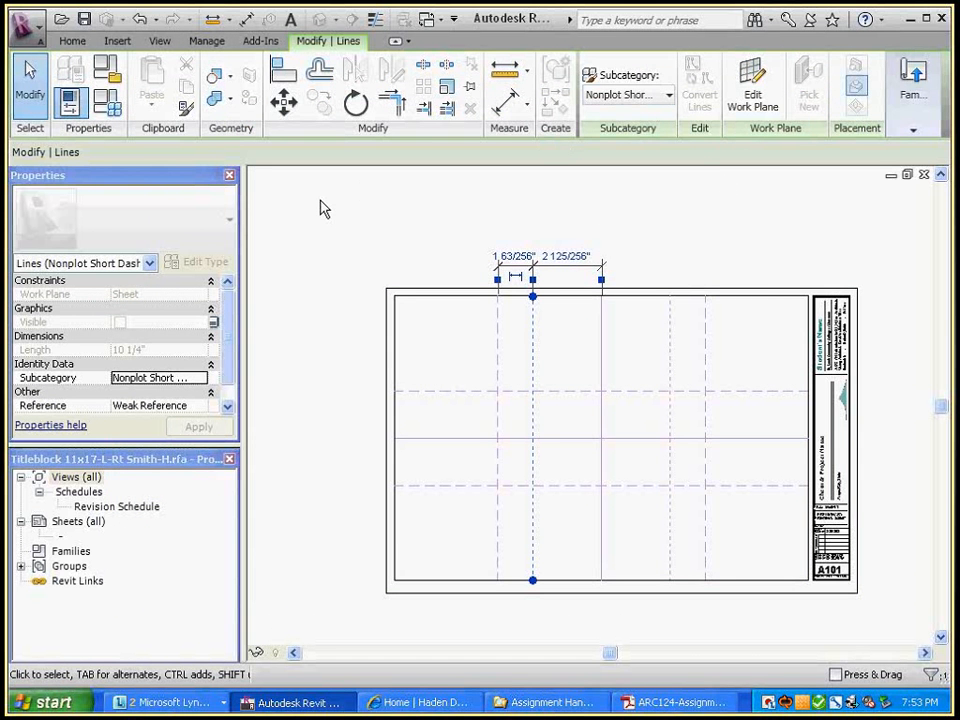
mouse_move(913, 128)
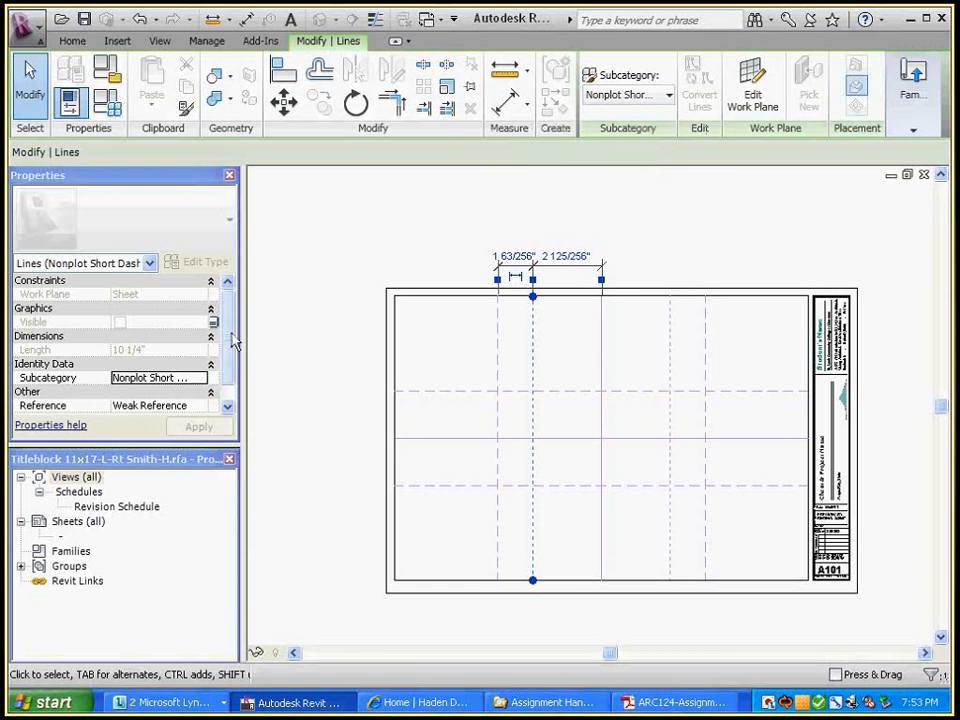
drag(230, 338, 234, 352)
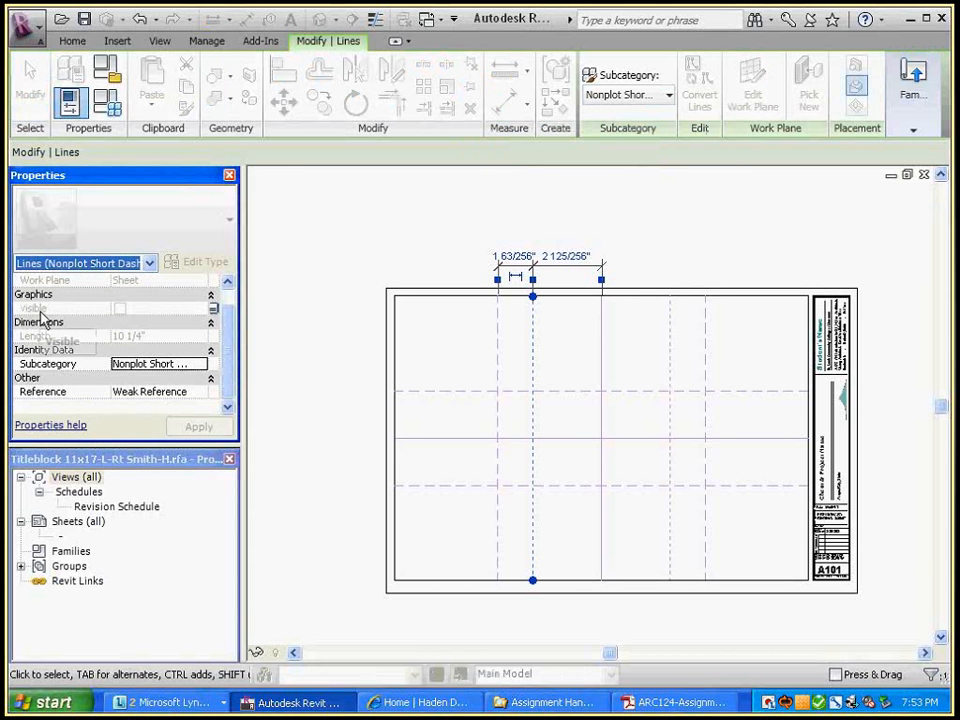
click(214, 310)
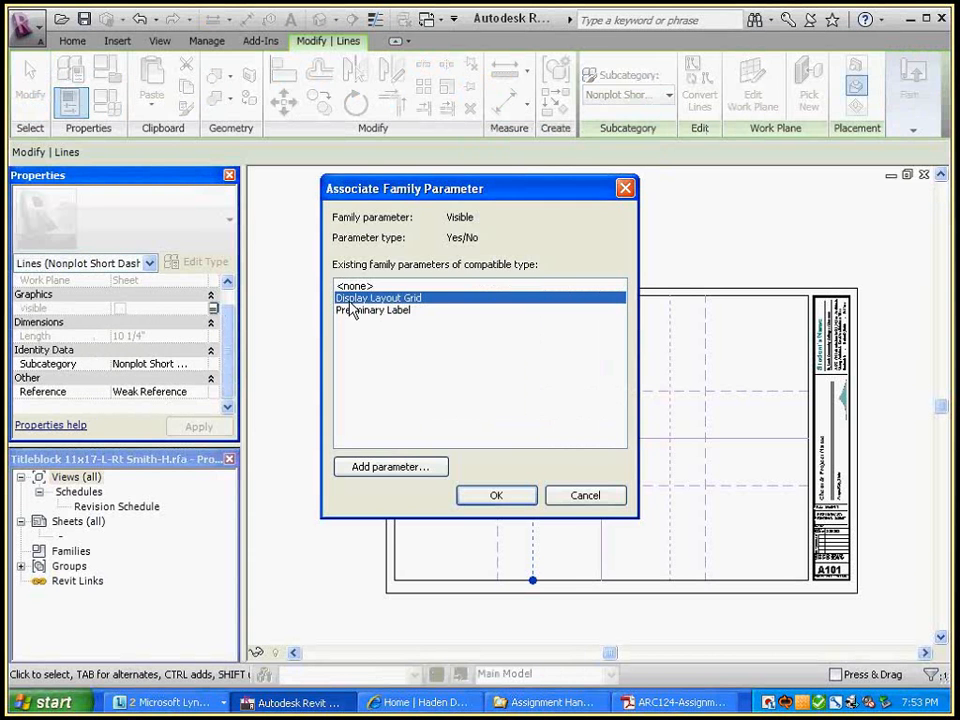
click(567, 497)
click(30, 82)
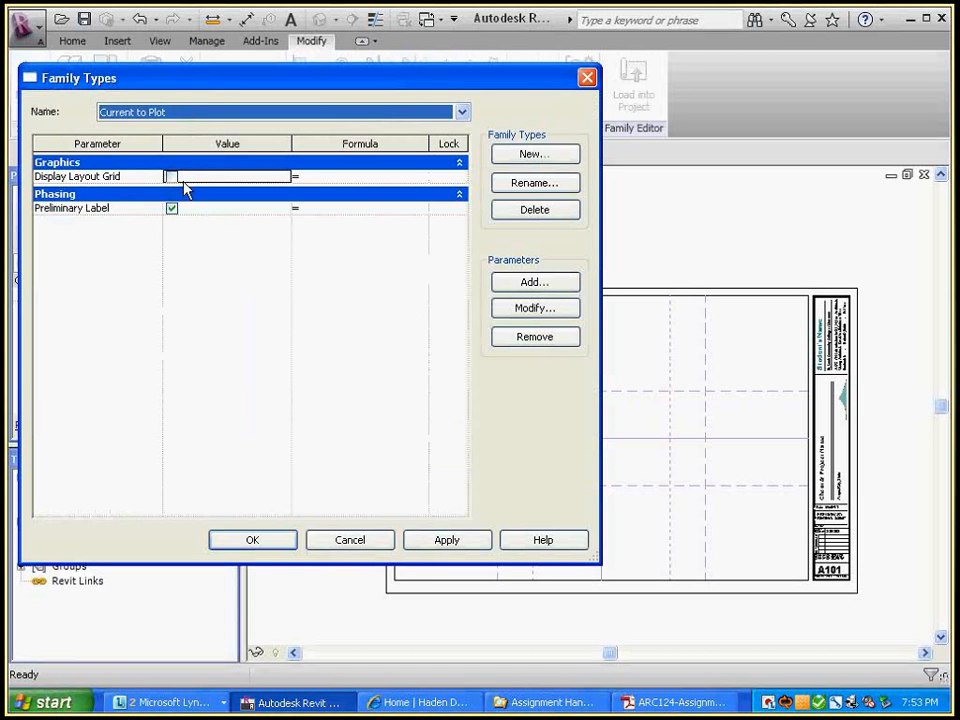
Compare the Current to Plot and with Layout Grid family types, leaving with Layout Grid active
click(262, 537)
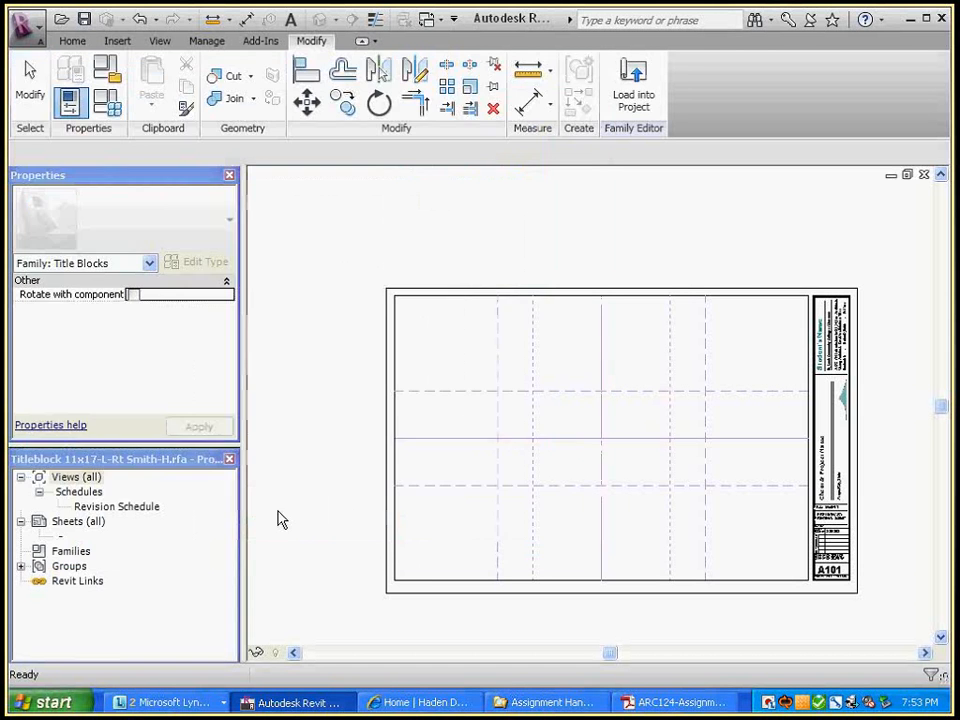
click(108, 103)
click(280, 112)
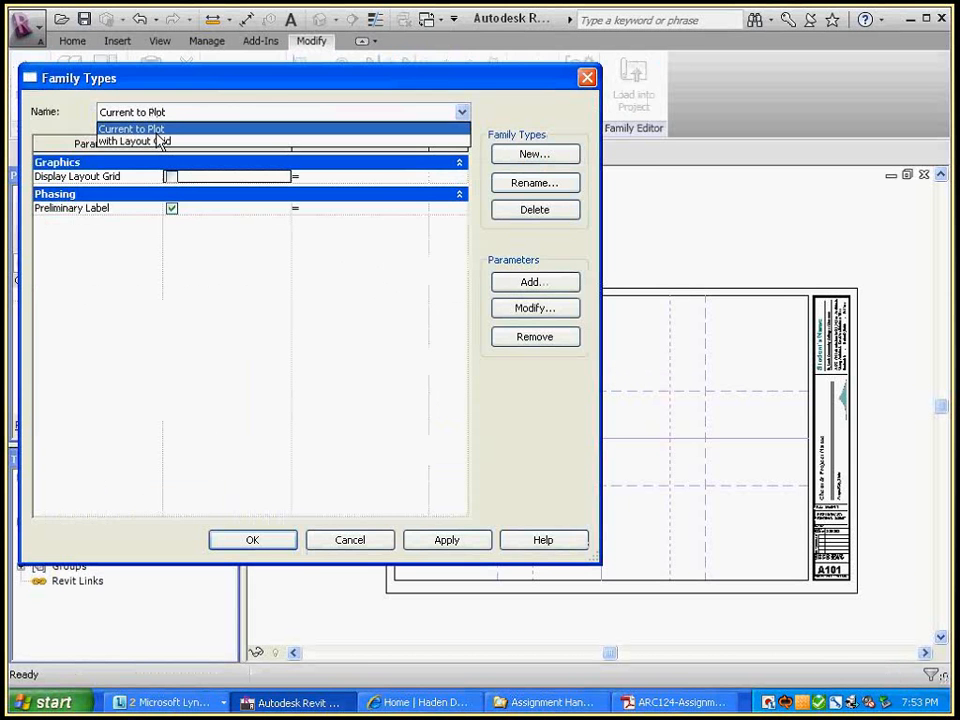
click(140, 140)
click(251, 540)
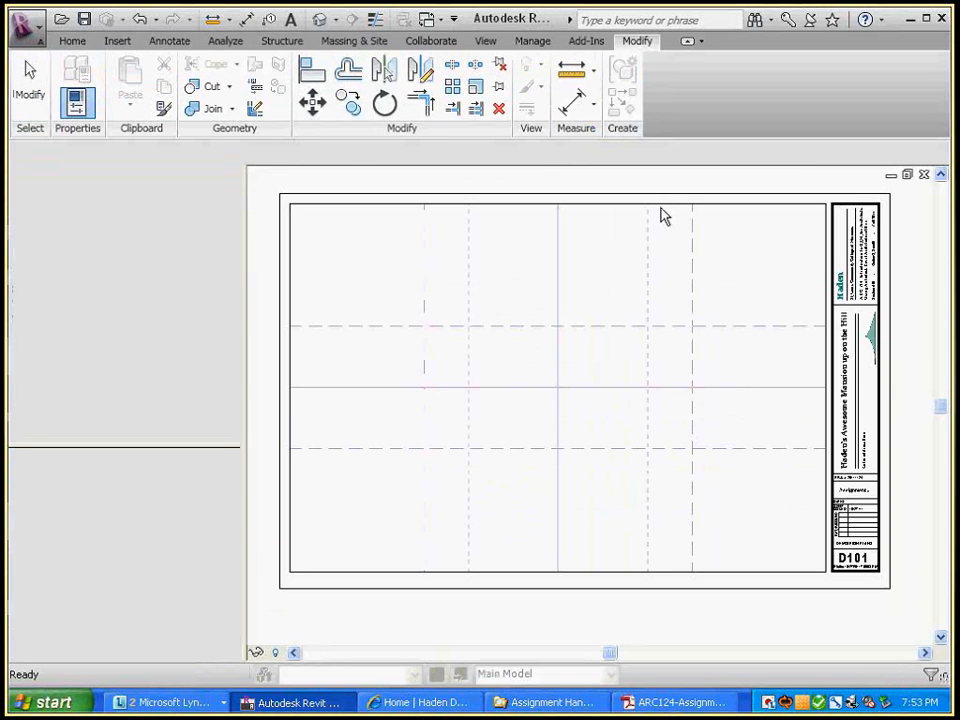
Change the D101 title block's type to Current to Plot
middle_drag(826, 437, 822, 496)
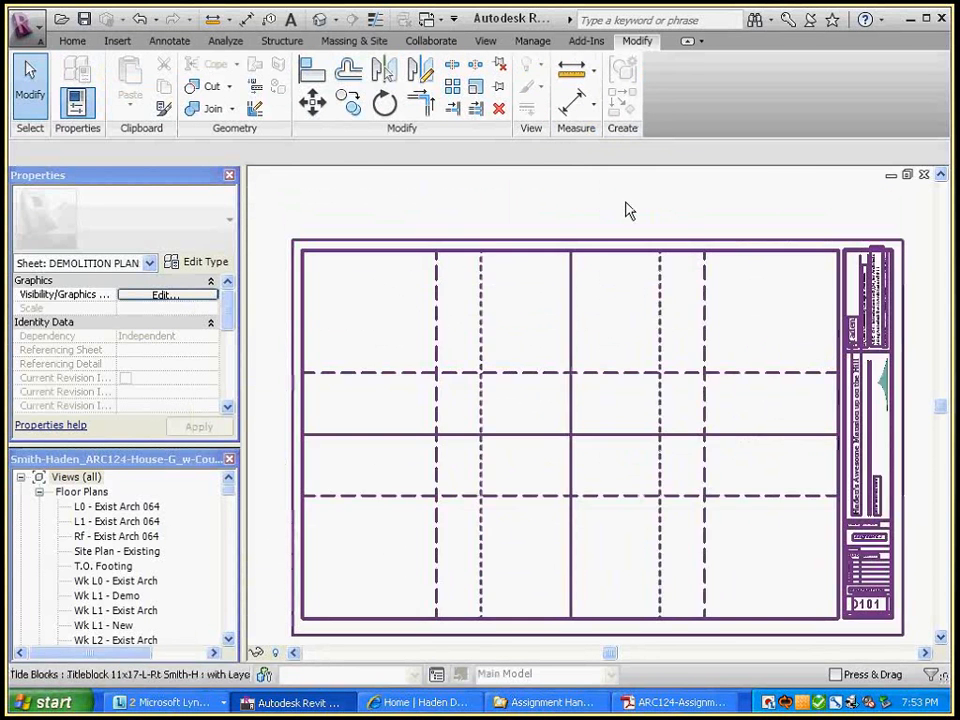
click(628, 207)
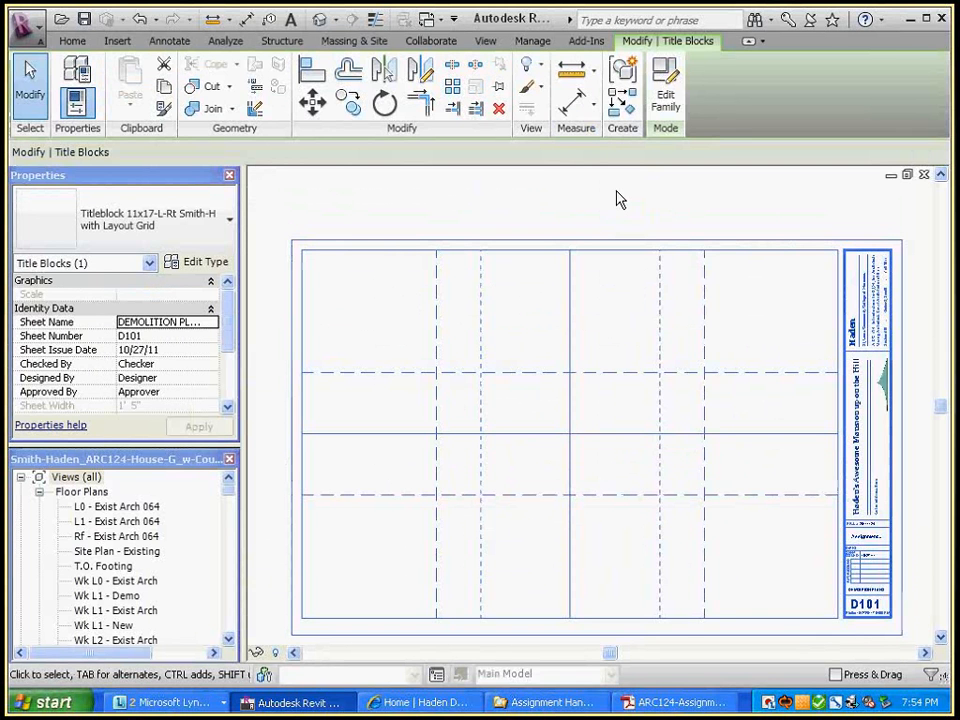
click(230, 220)
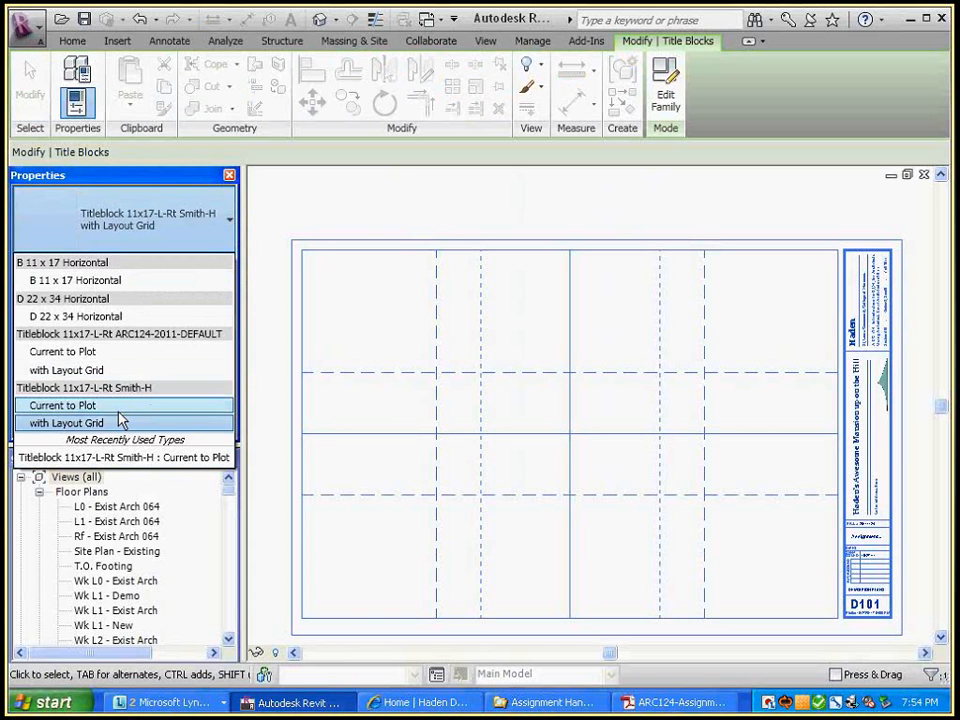
click(119, 408)
click(371, 200)
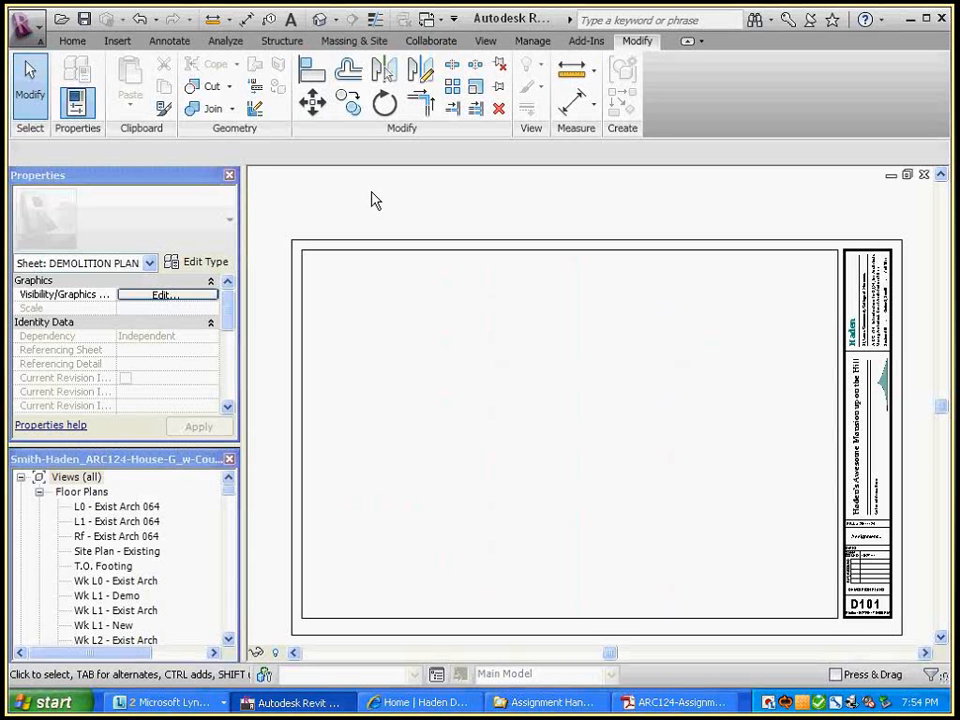
Undo the last change made to sheet D101
click(141, 22)
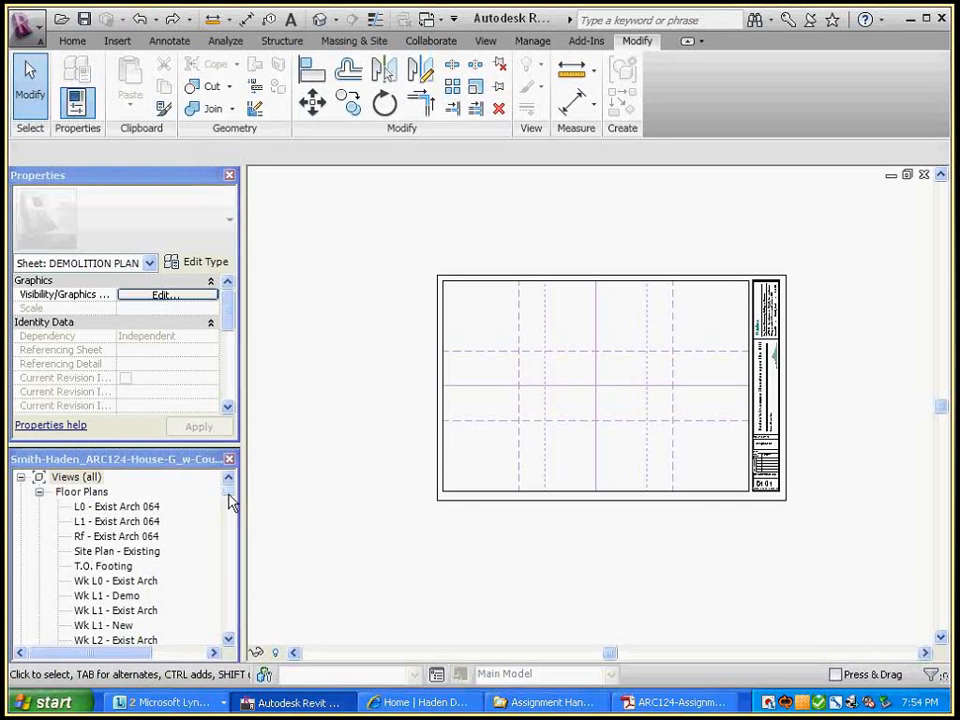
drag(231, 499, 231, 514)
click(363, 441)
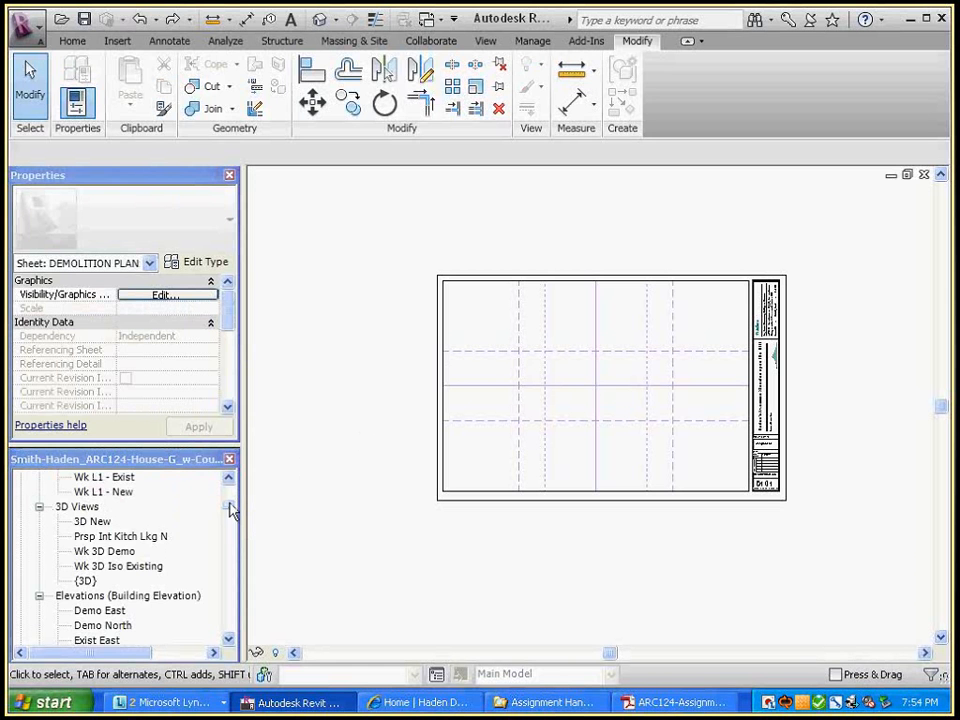
Create a new sheet from the Sheets (all) group in the Project Browser
drag(231, 509, 229, 536)
scroll(129, 521, up, 1)
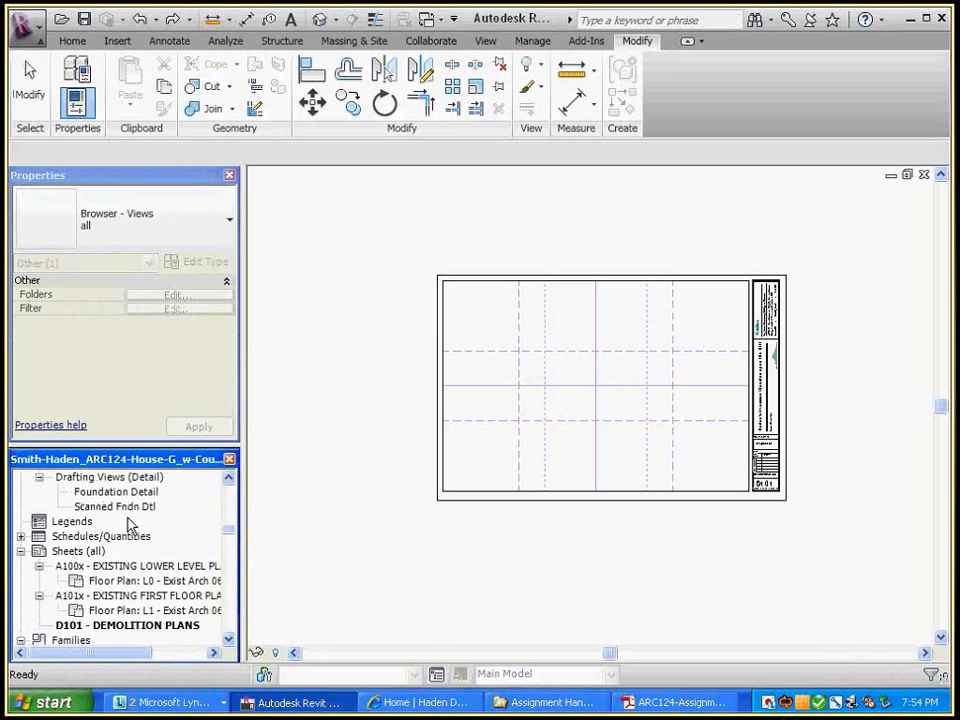
right_click(79, 557)
click(118, 563)
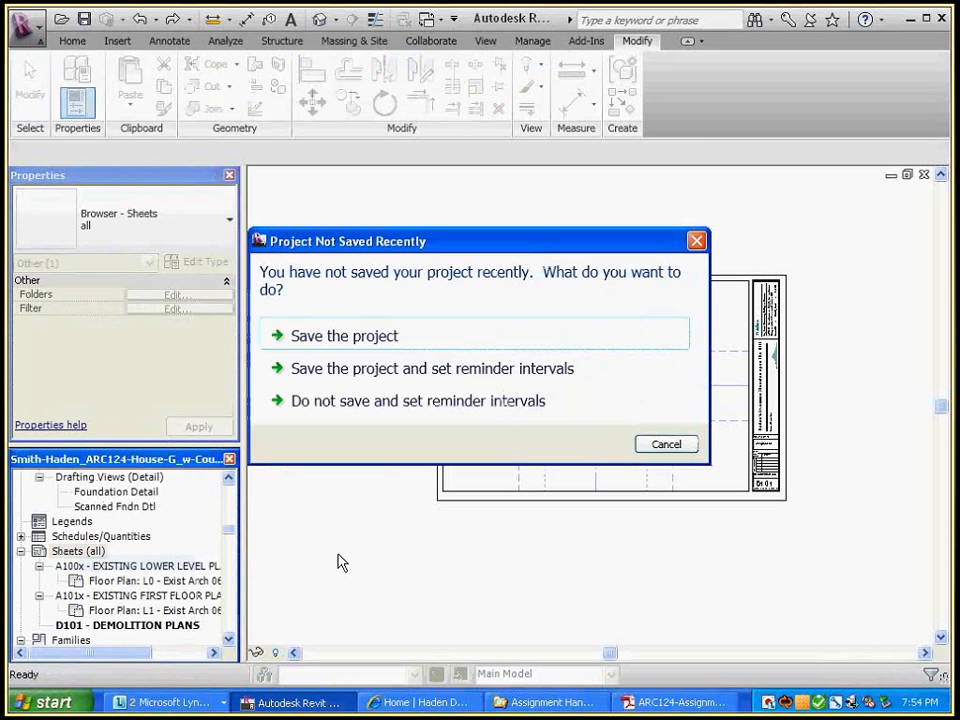
Dismiss the save reminder and renumber the new sheet from D102 to A101
click(706, 243)
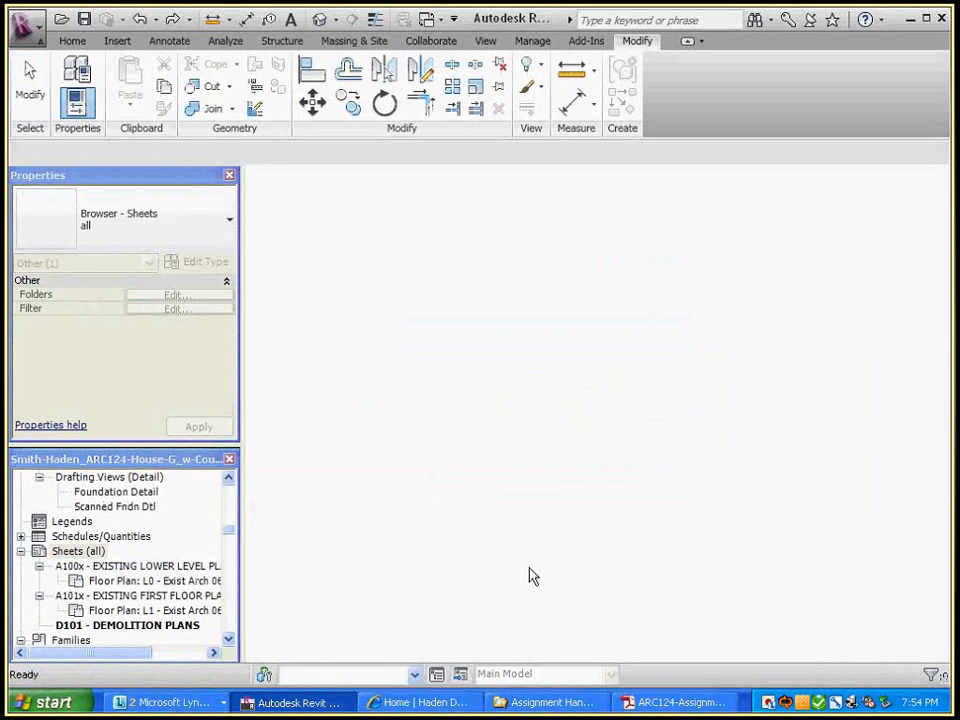
click(842, 577)
click(842, 577)
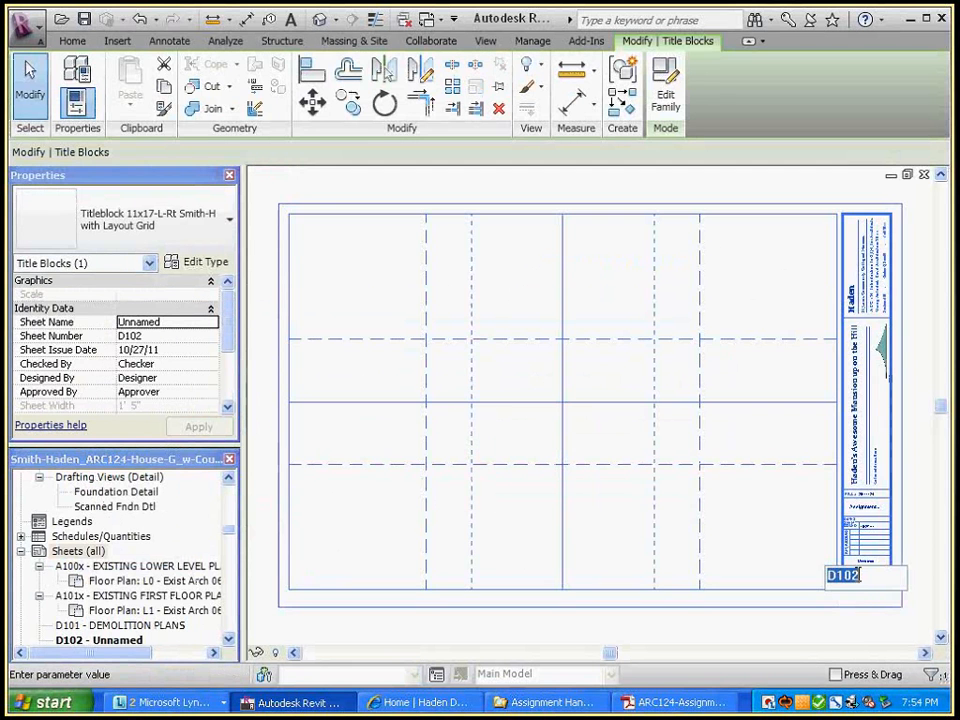
text(A101)
click(776, 510)
Switch sheet A101's title block to the Current to Plot type
scroll(765, 506, down, 3)
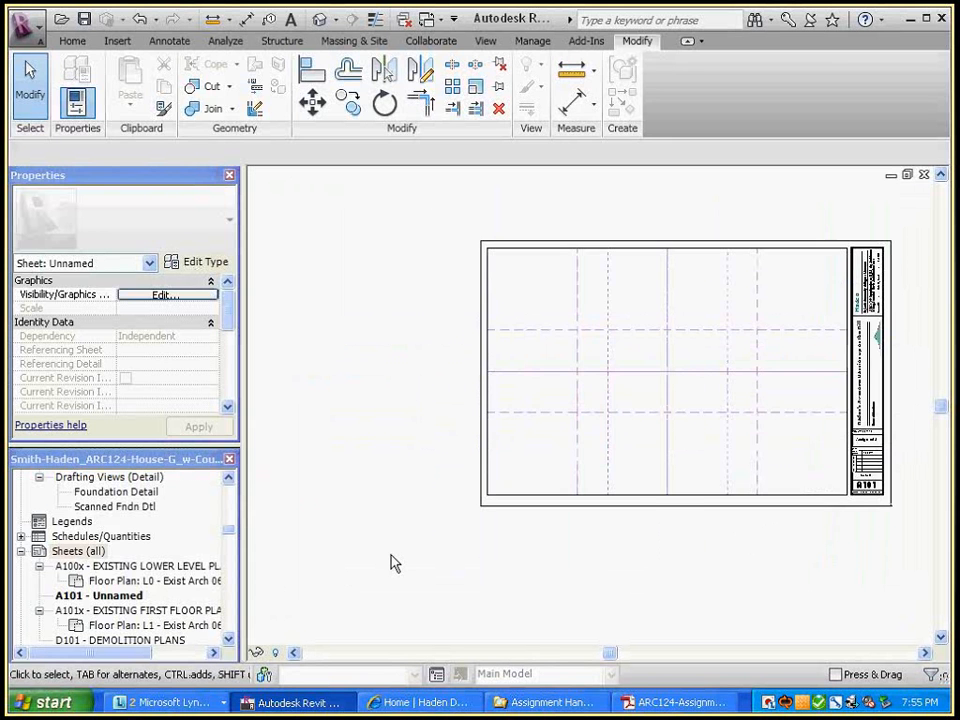
click(797, 508)
click(231, 220)
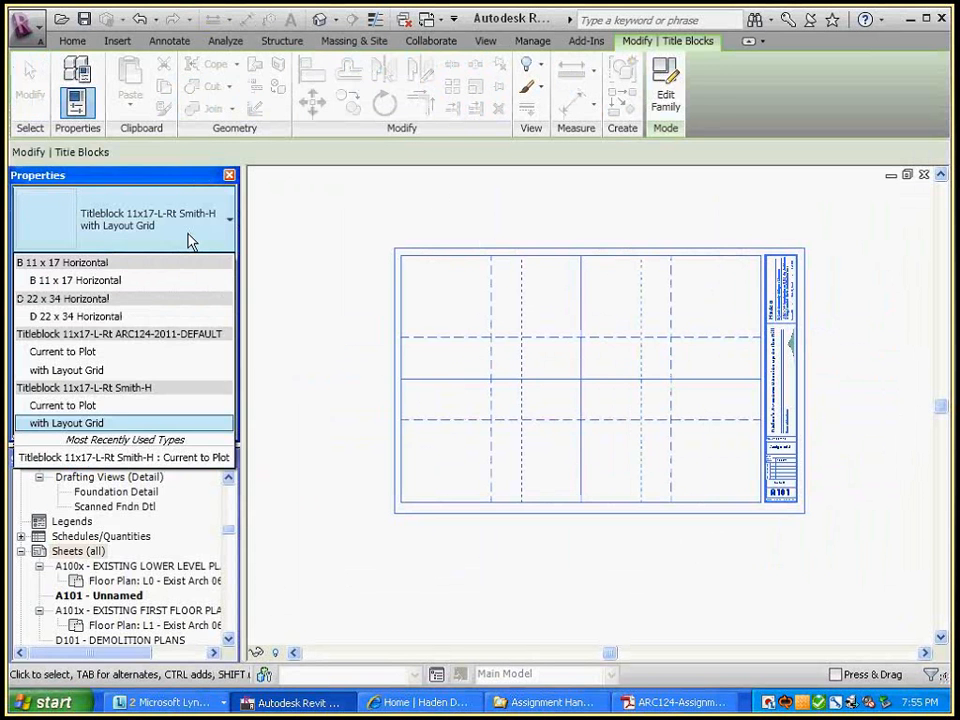
click(110, 405)
click(343, 232)
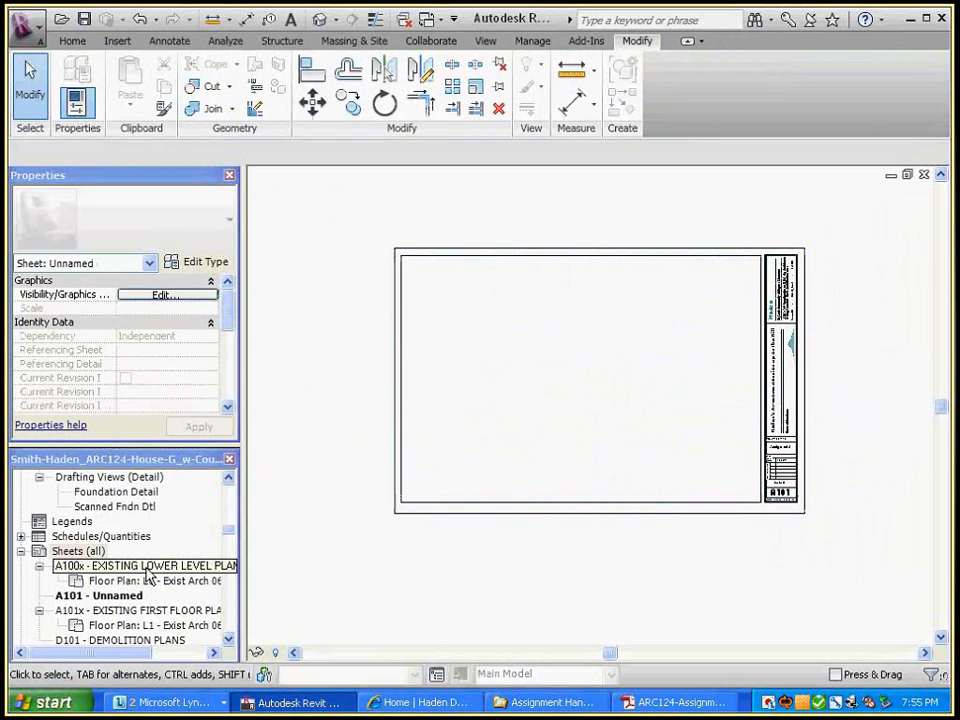
Open sheet D101 and switch every title block instance in the project to Current to Plot
double_click(128, 640)
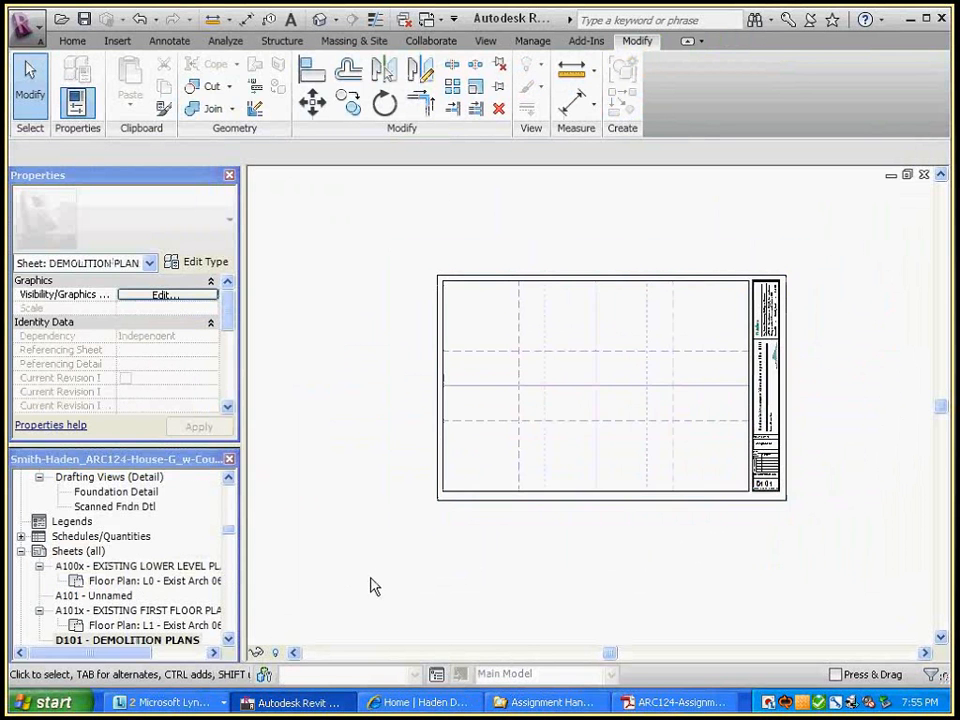
key(z)
key(f)
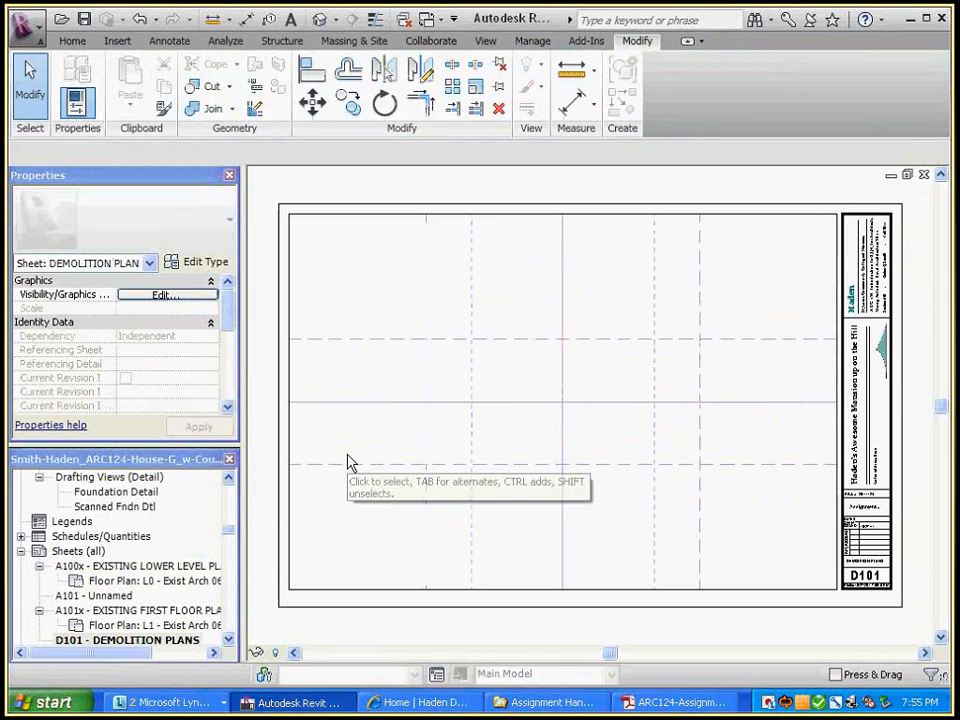
right_click(441, 224)
mouse_move(500, 446)
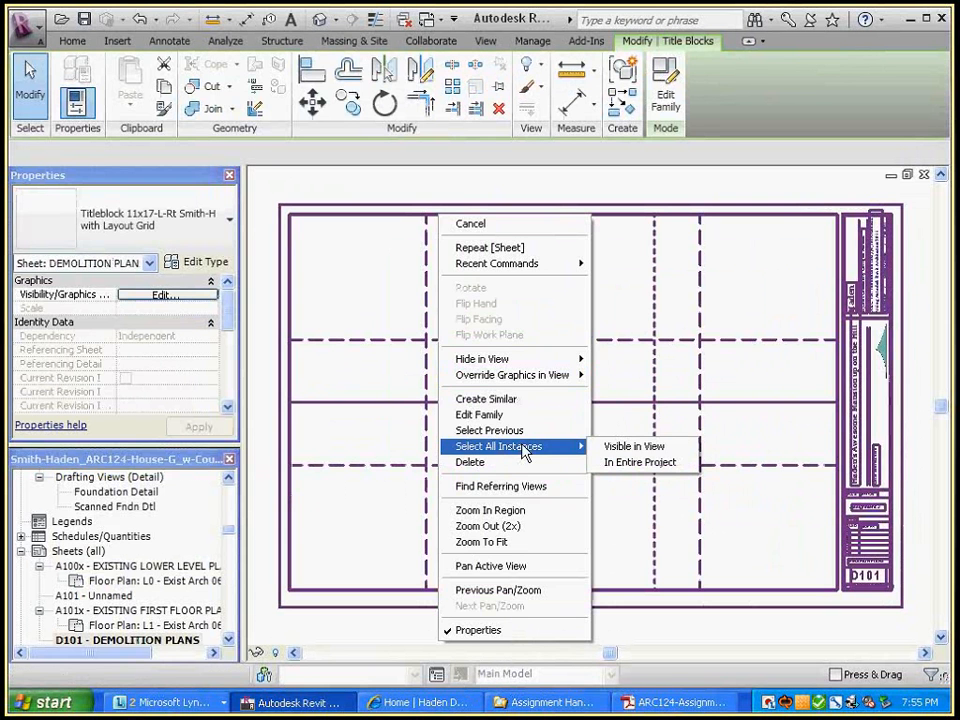
click(637, 472)
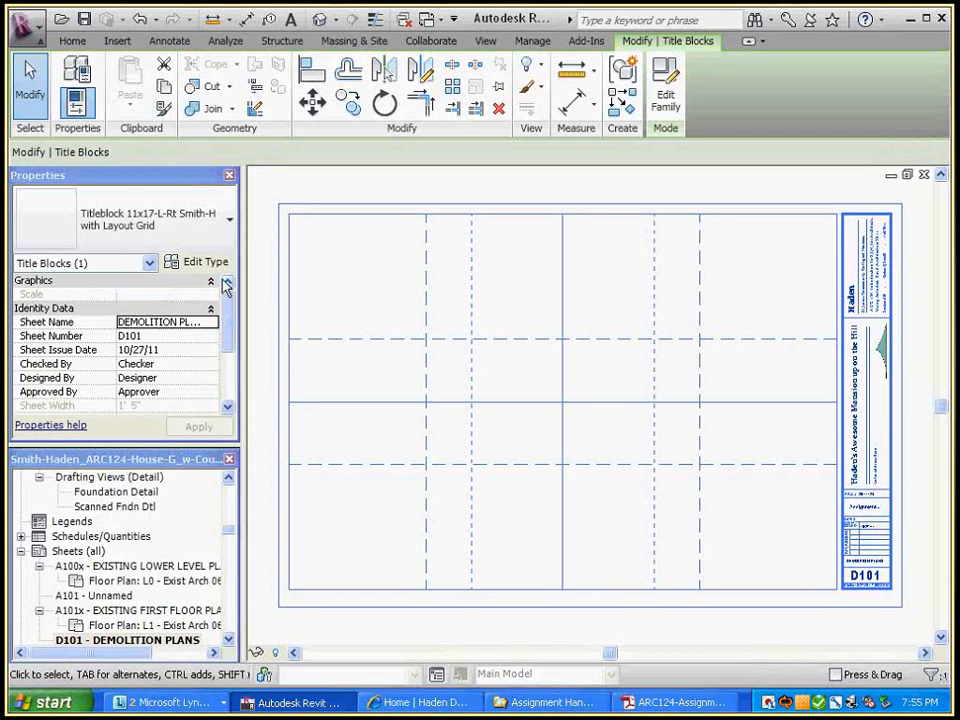
click(229, 219)
click(60, 401)
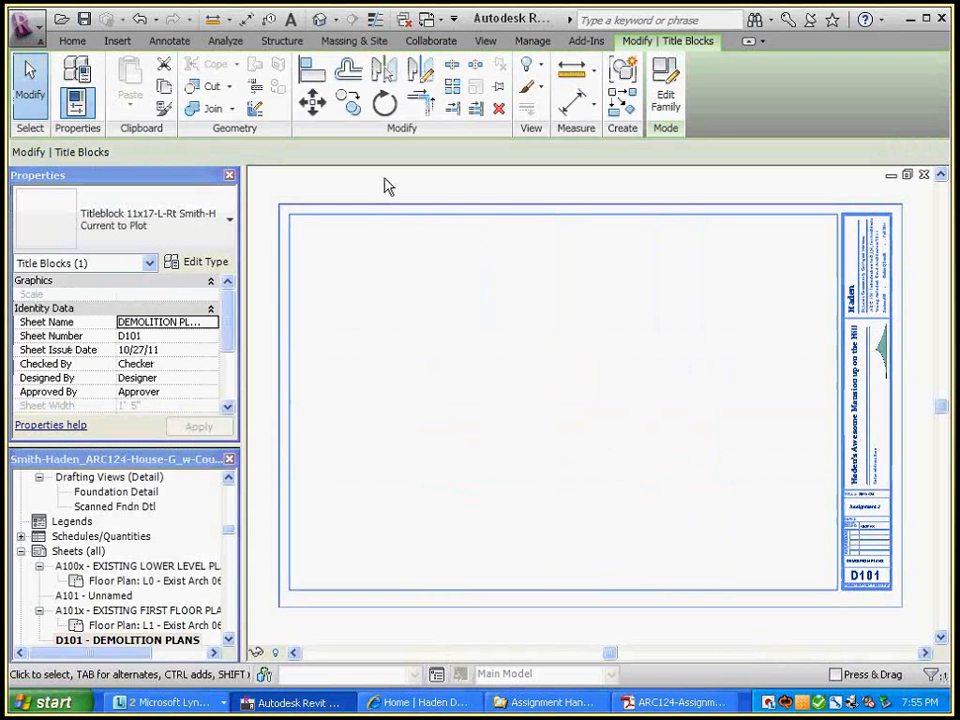
click(389, 187)
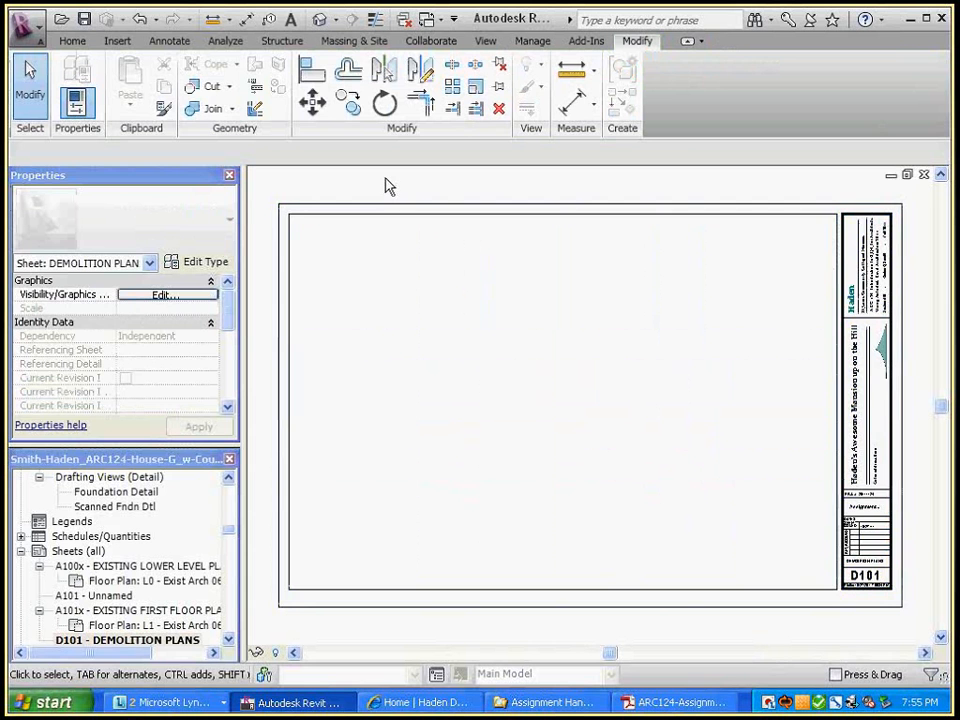
Reselect the D101 title block and check its type list for with Layout Grid
scroll(429, 326, down, 2)
middle_drag(461, 432, 471, 411)
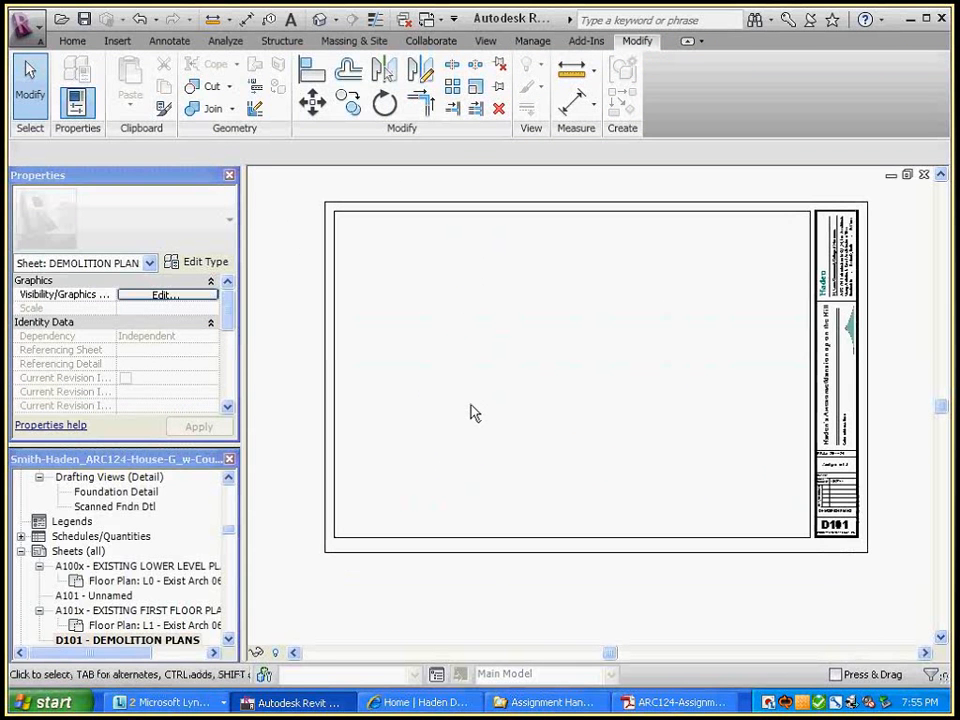
click(447, 342)
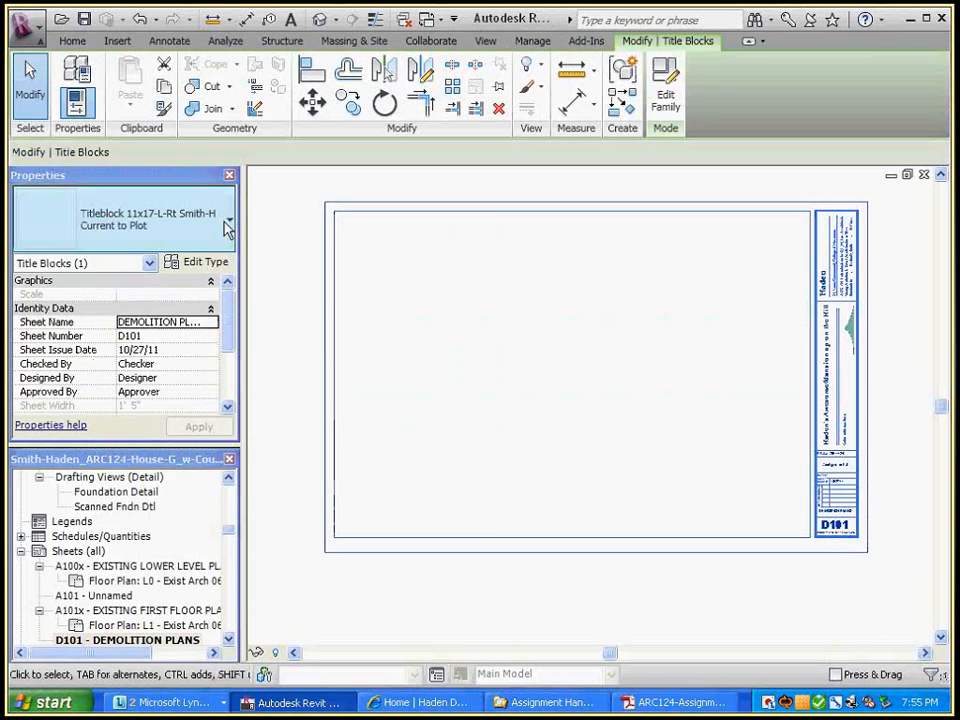
click(229, 218)
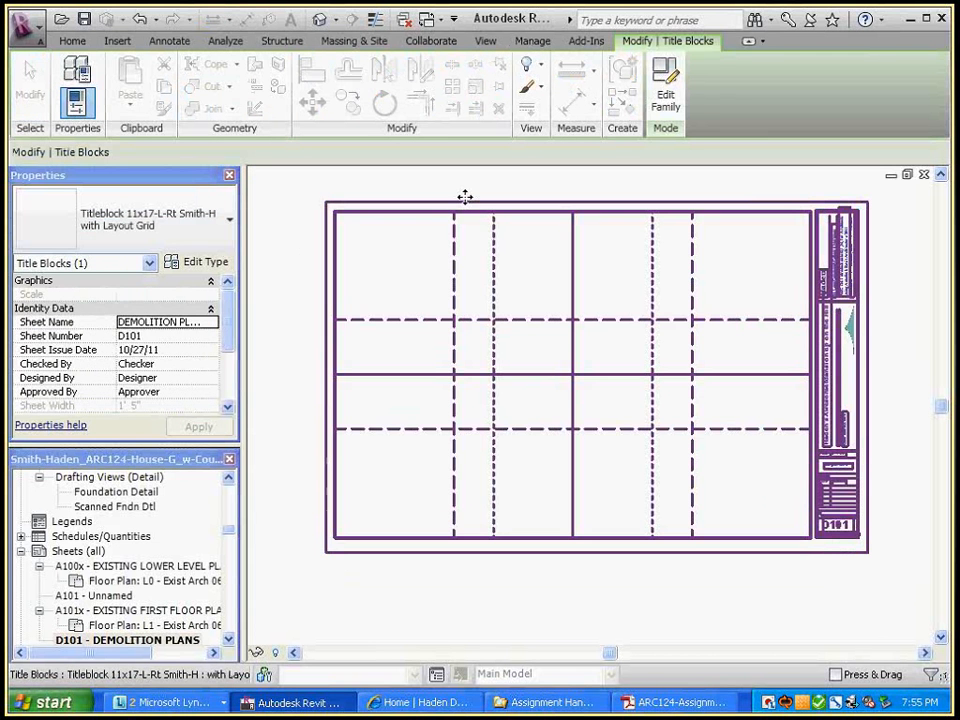
key(Escape)
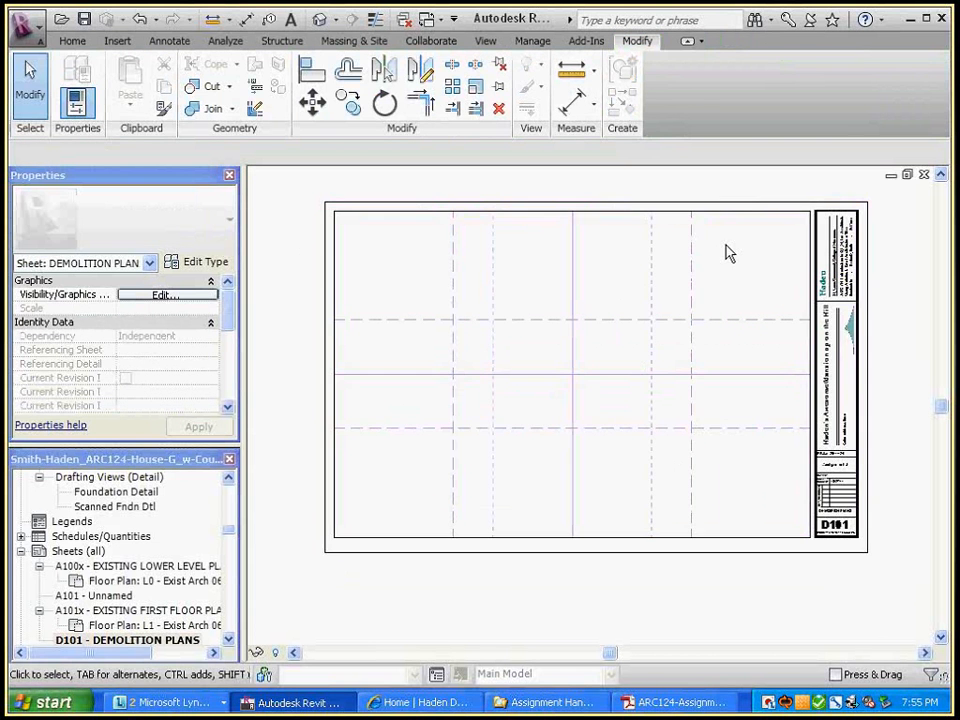